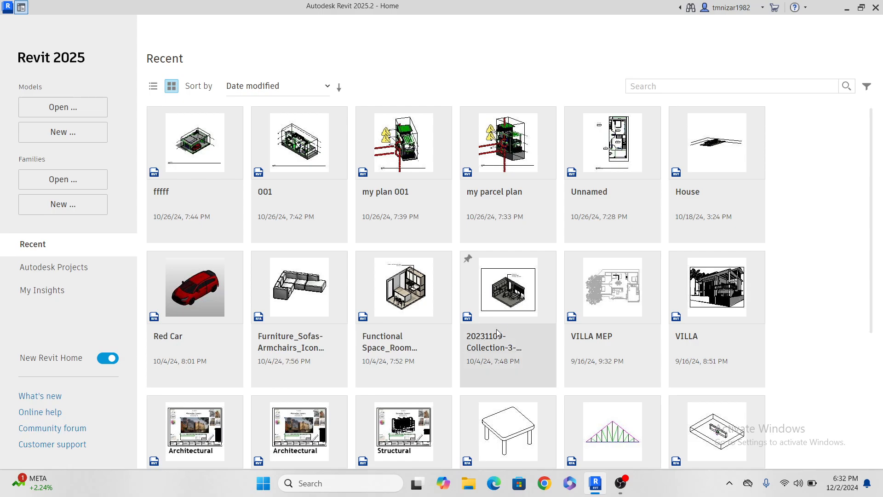
- Create a new project from the metric multi-discipline template
click(71, 134)
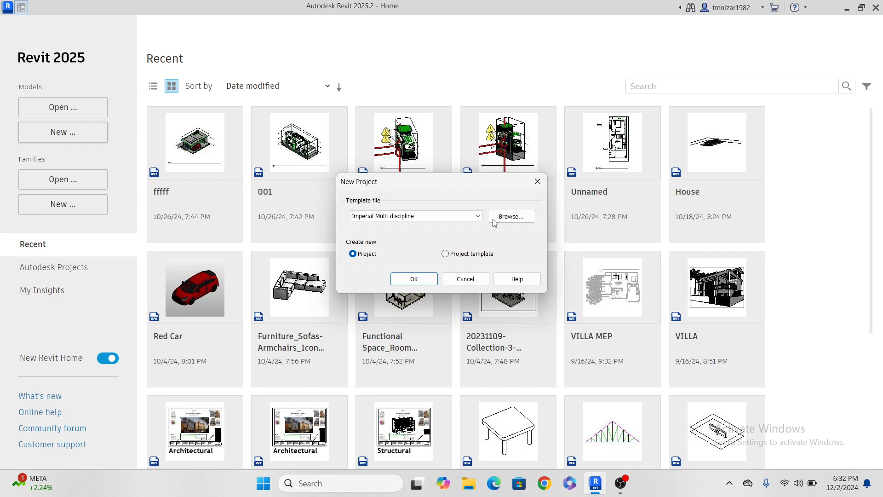
click(478, 215)
click(393, 236)
click(422, 283)
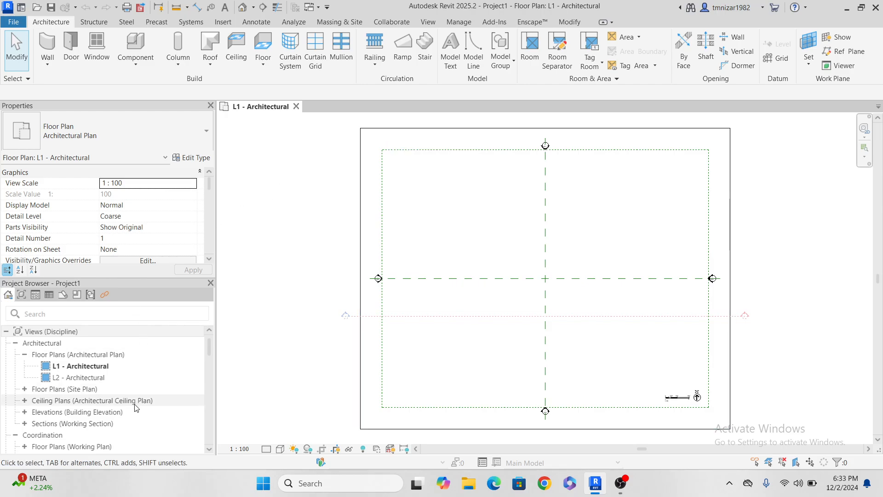
- Open the L1 - Power floor plan from the electrical power plans
scroll(138, 403, down, 2)
click(624, 478)
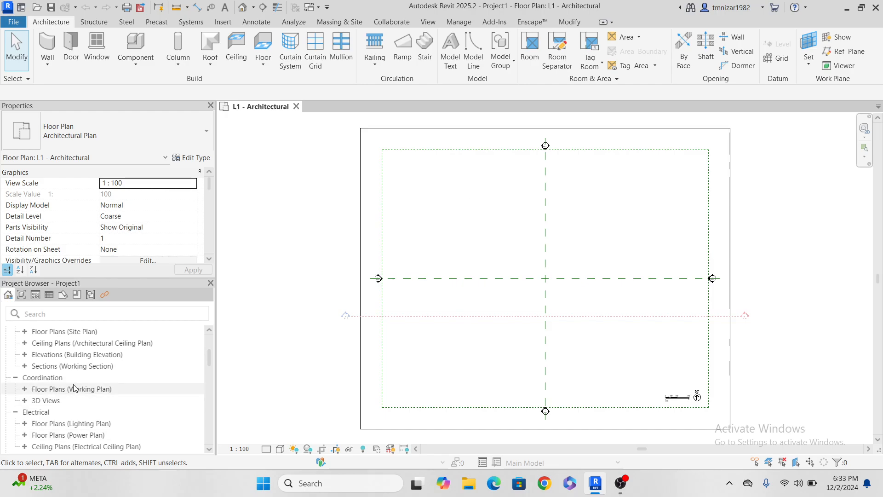
scroll(71, 386, up, 2)
scroll(72, 387, down, 2)
scroll(23, 402, down, 4)
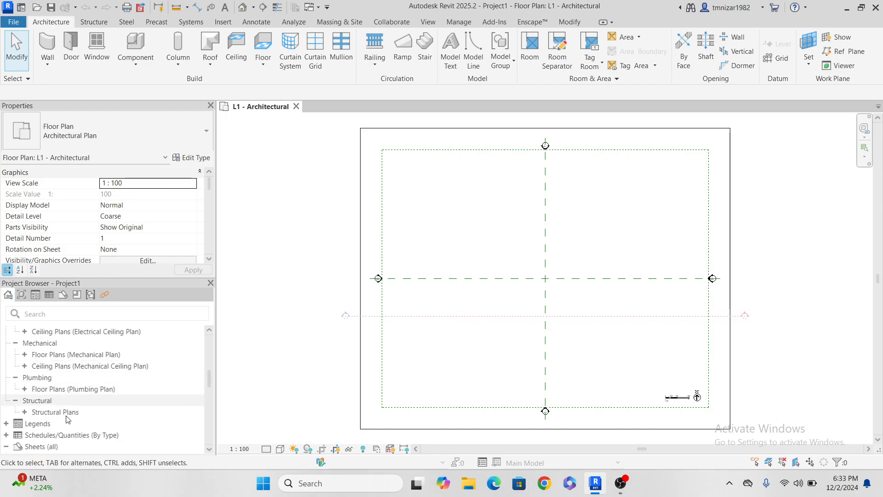
scroll(49, 398, up, 2)
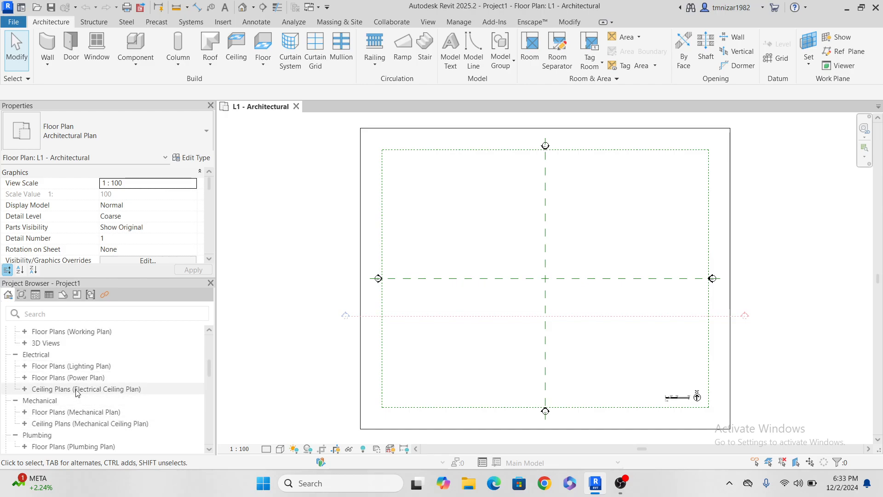
click(24, 377)
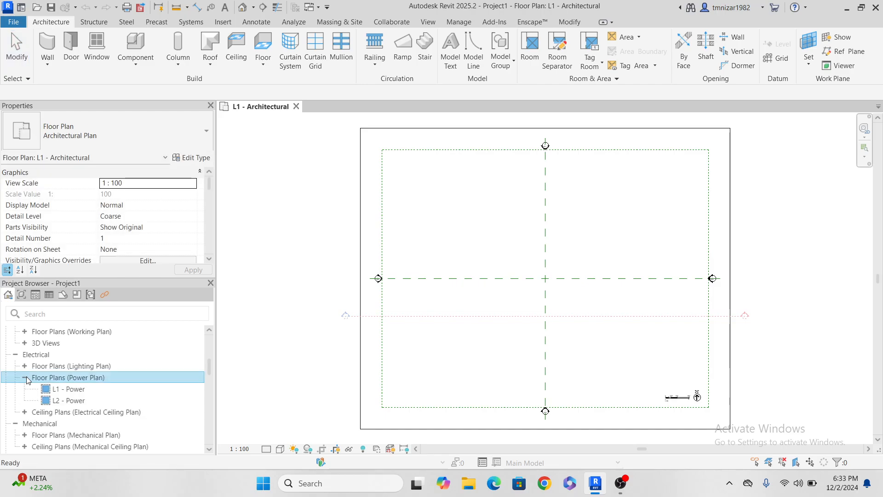
click(71, 390)
double_click(71, 390)
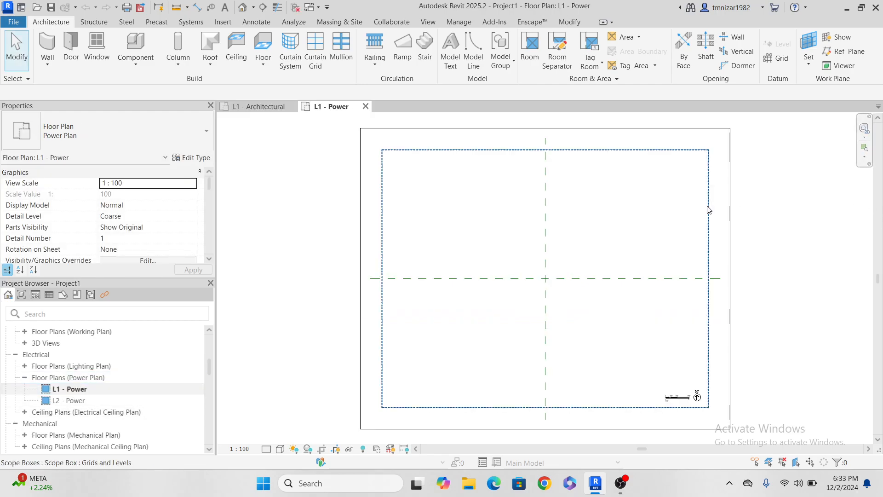
- Draw a 300 mm wide ladder cable tray about 37000 mm long, rising diagonally at 22° across the plan's centre
middle_drag(644, 227, 582, 239)
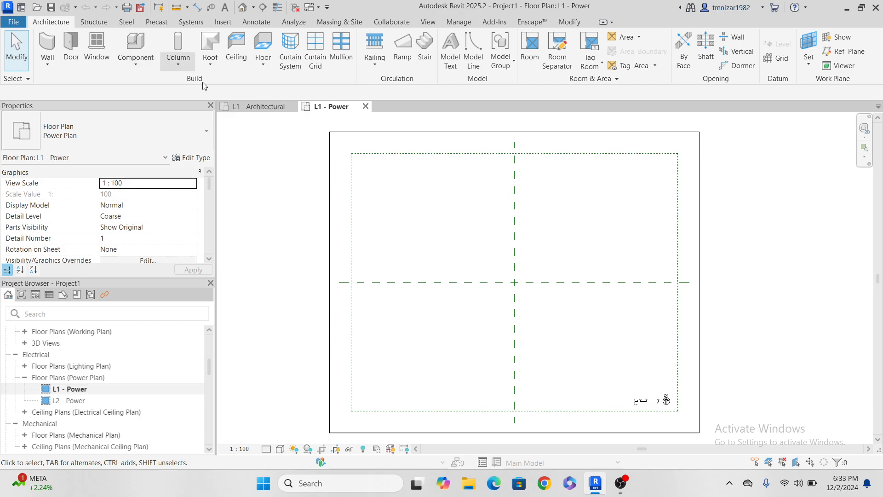
key(t)
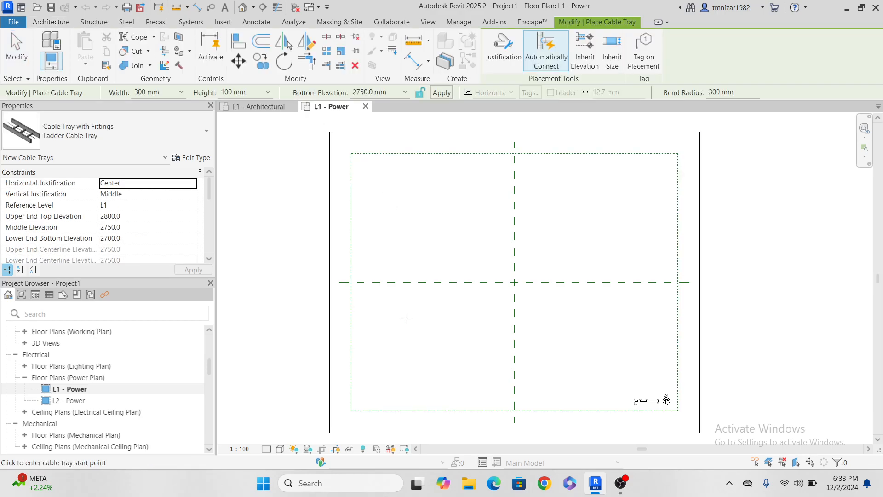
click(405, 316)
click(566, 251)
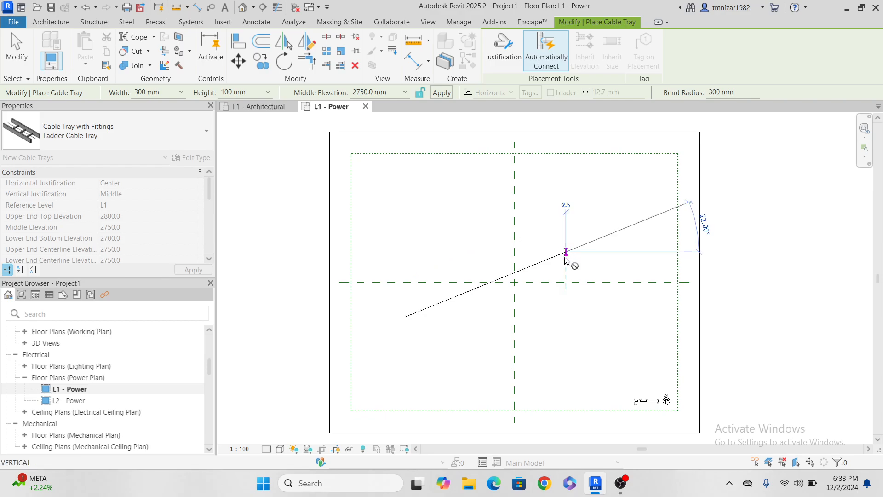
key(Escape)
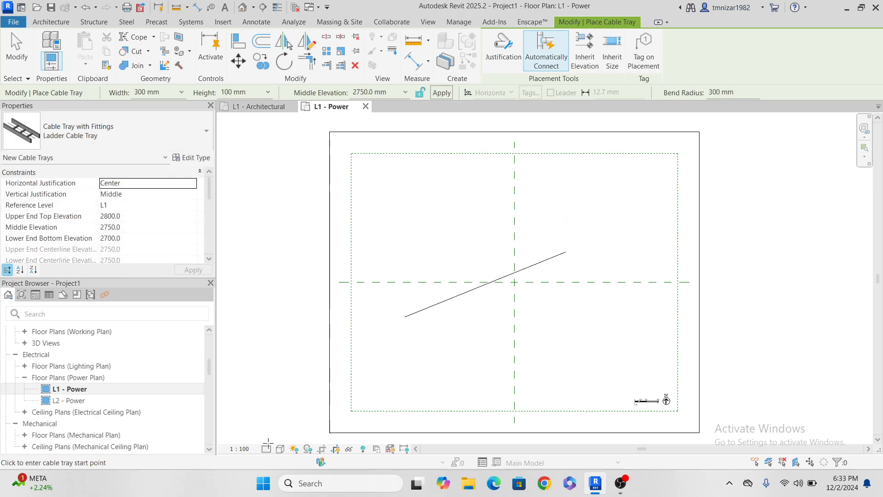
- Set the power plan's detail level to Fine and finish placing cable tray
click(265, 448)
click(281, 436)
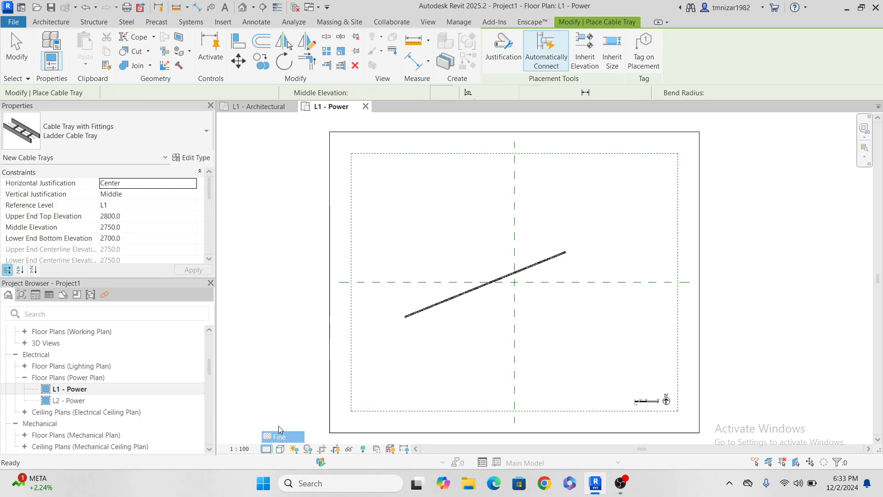
scroll(522, 259, up, 2)
scroll(523, 259, up, 2)
middle_drag(469, 296, 513, 256)
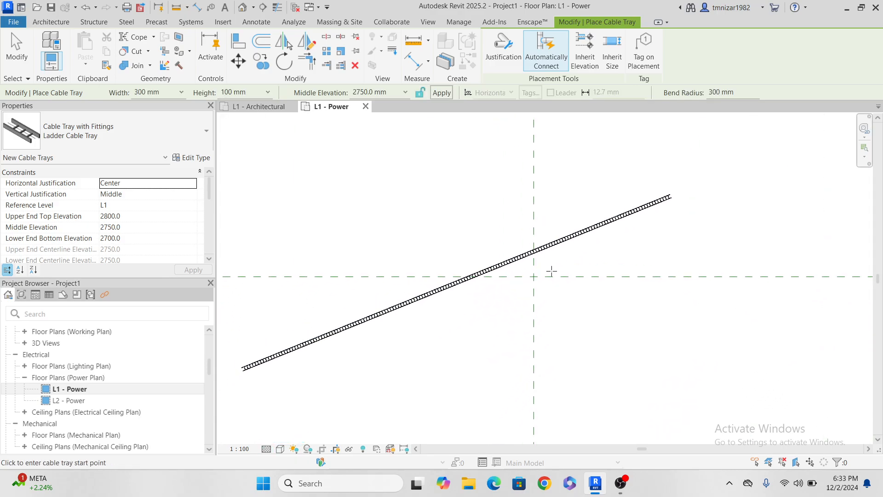
key(Escape)
- Set the cable tray's width to 900 mm and shorten the tray from its upper end to about 17100 mm
click(514, 259)
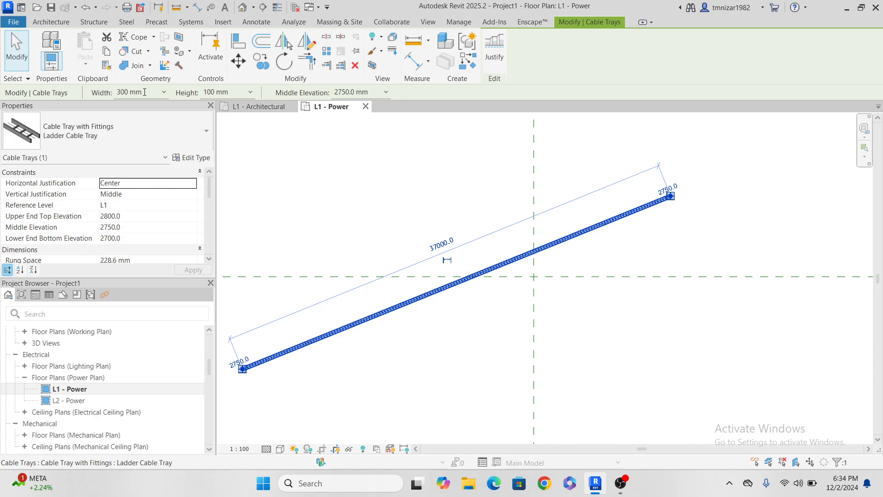
click(164, 92)
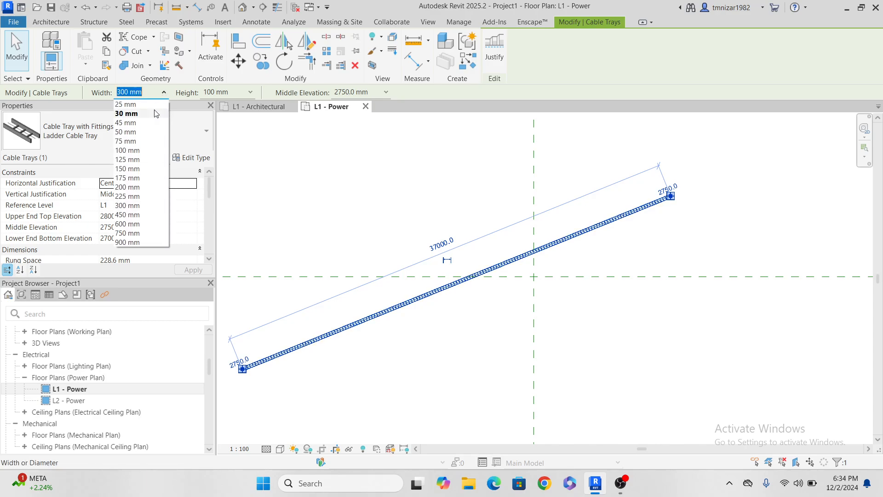
click(130, 242)
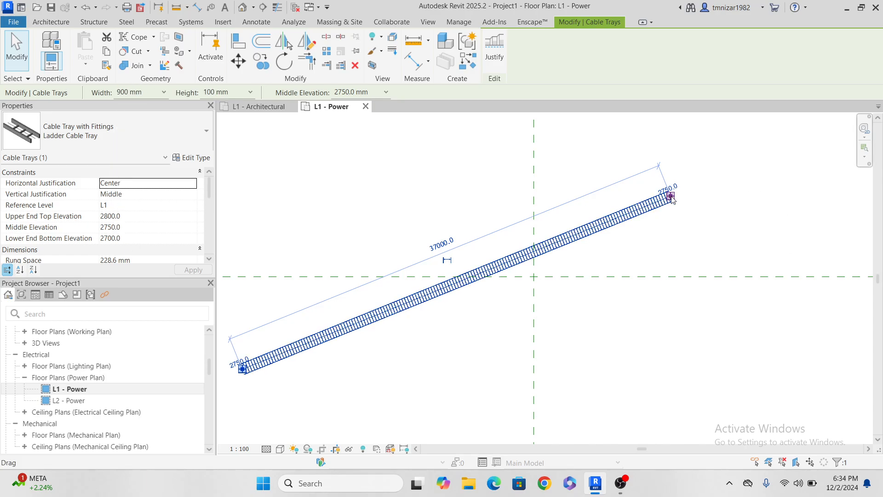
drag(670, 196, 440, 288)
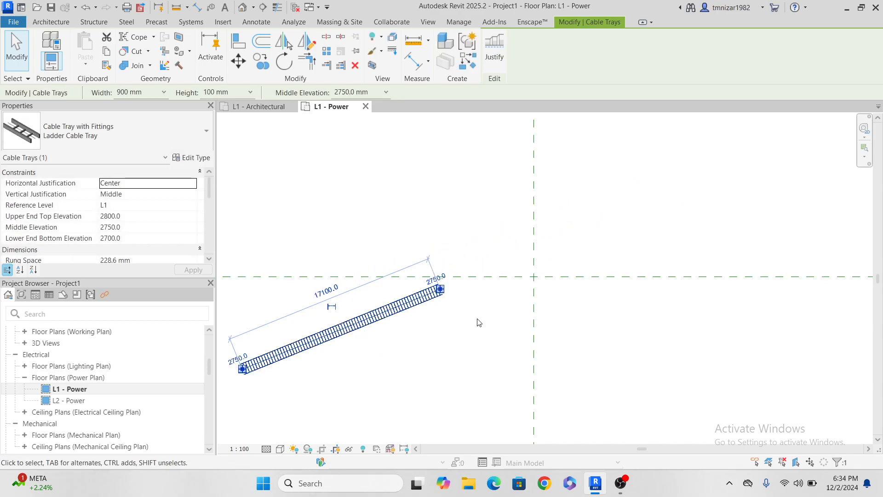
- Extend the cable tray from its upper end with four connected zigzag segments: down, across to the right, up, and right again
middle_drag(490, 314, 572, 251)
right_click(524, 225)
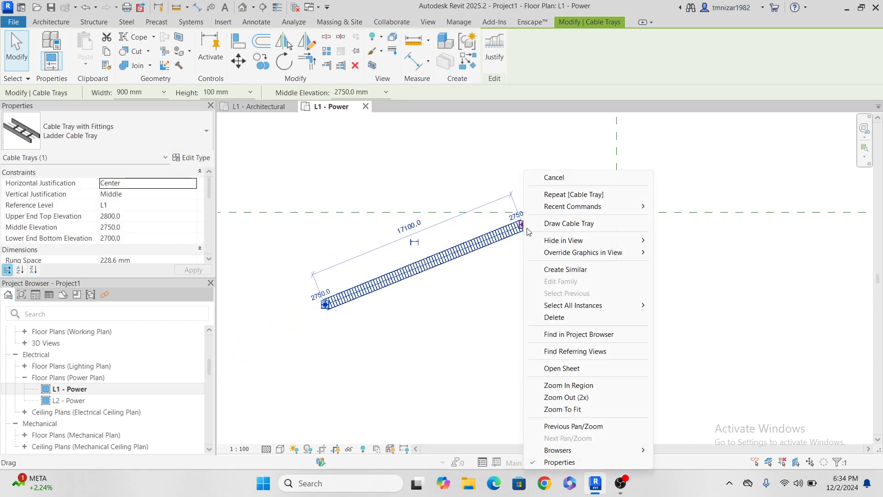
click(569, 223)
click(561, 323)
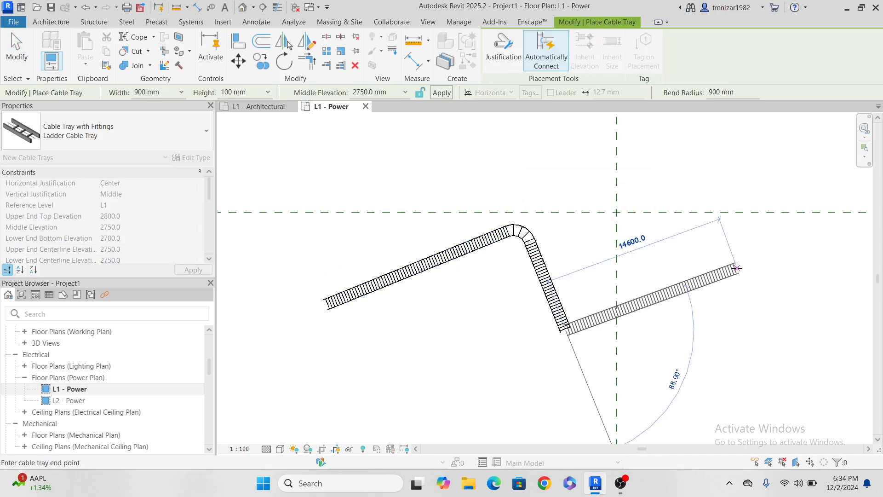
click(737, 268)
middle_drag(659, 248, 557, 238)
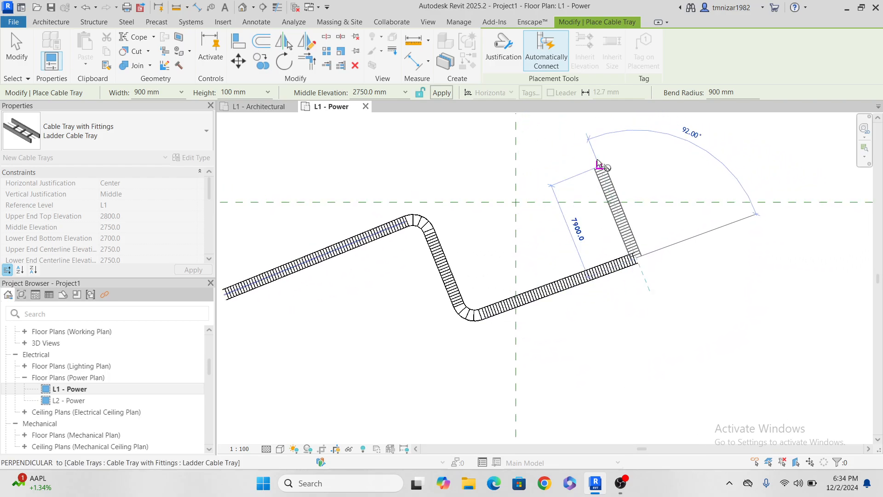
click(599, 141)
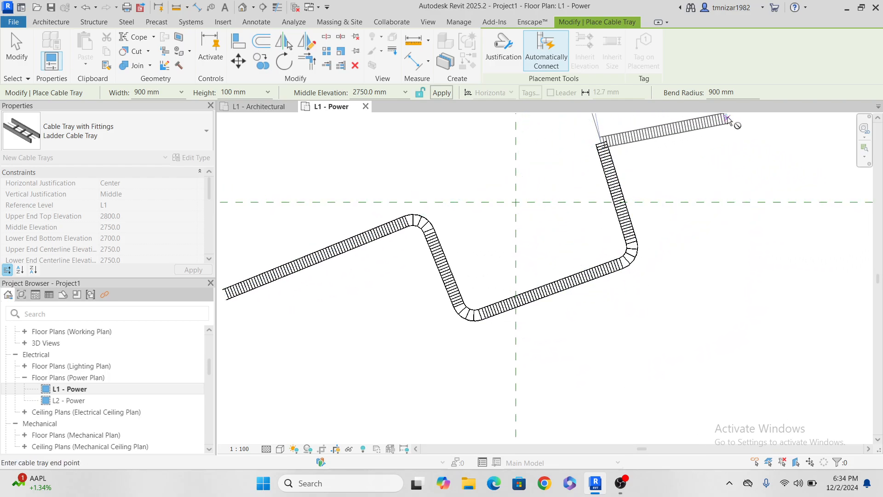
middle_drag(712, 162, 692, 228)
click(700, 209)
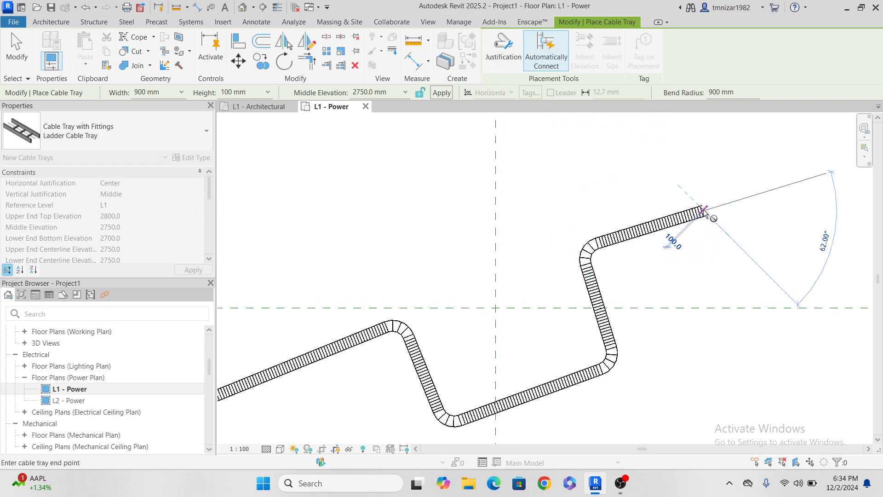
key(Escape)
scroll(647, 211, down, 2)
middle_drag(595, 300, 560, 304)
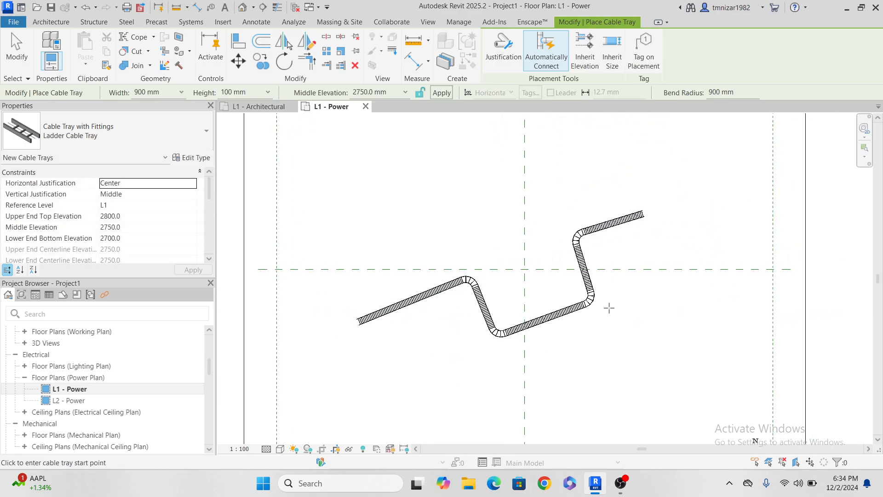
key(Escape)
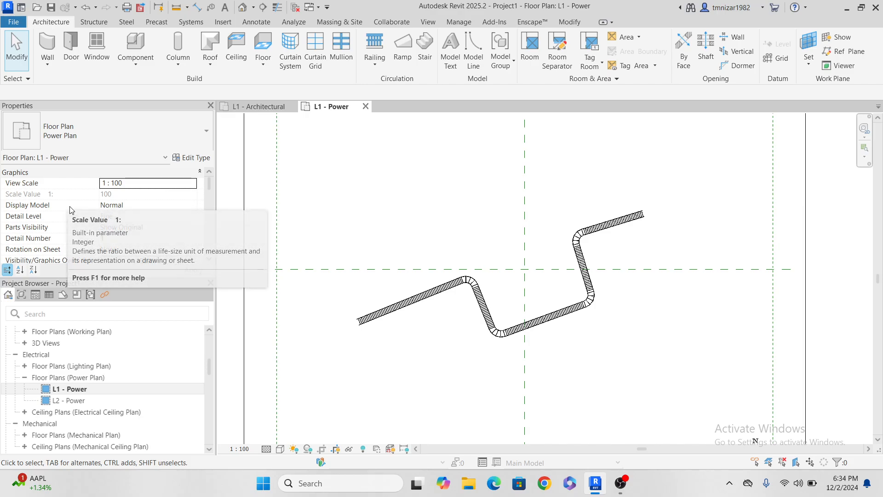
- Open the L1 - Mechanical ceiling plan
scroll(85, 396, down, 3)
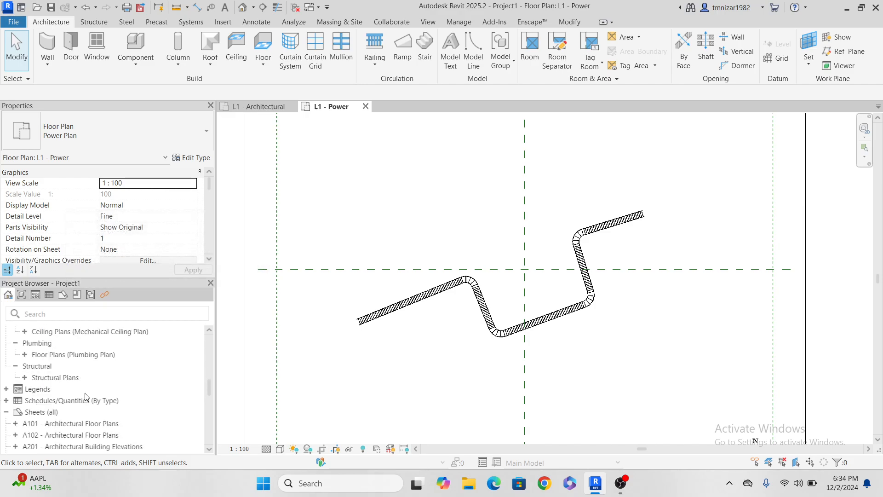
click(25, 331)
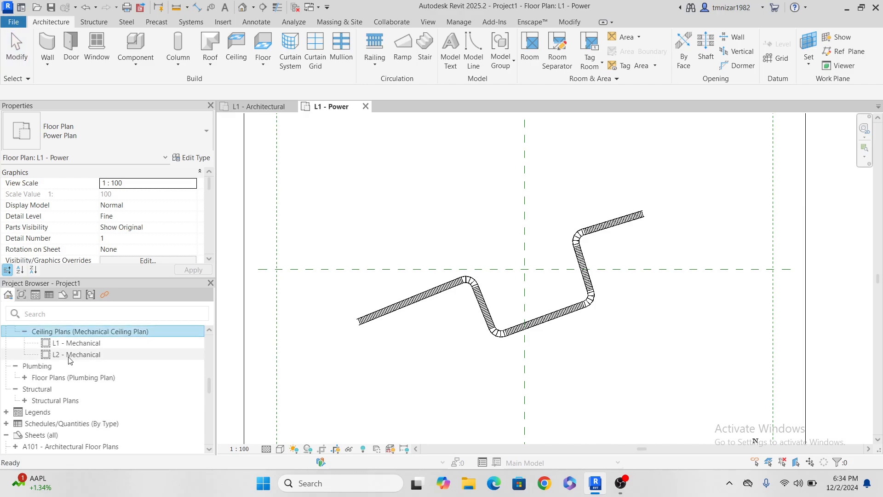
double_click(82, 344)
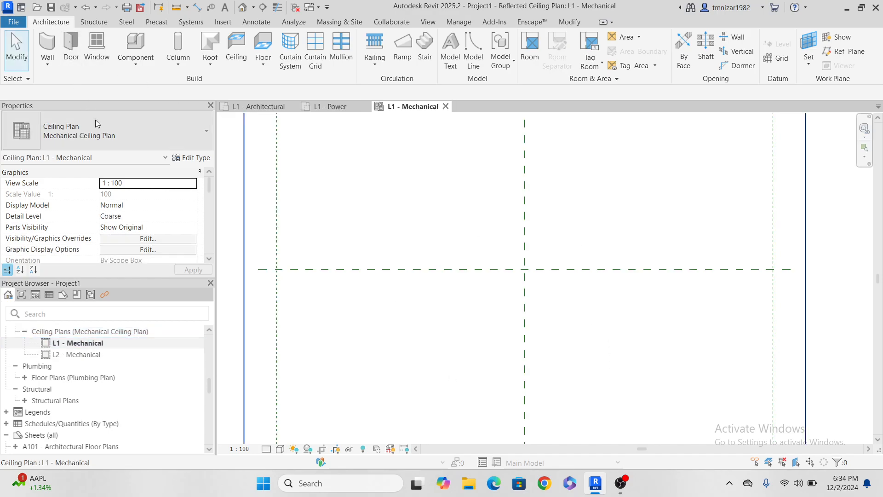
- Draw a 300 × 300 mm rectangular duct run of four connected segments, rising diagonally, turning down, and returning horizontally to the left
key(d)
key(t)
click(296, 328)
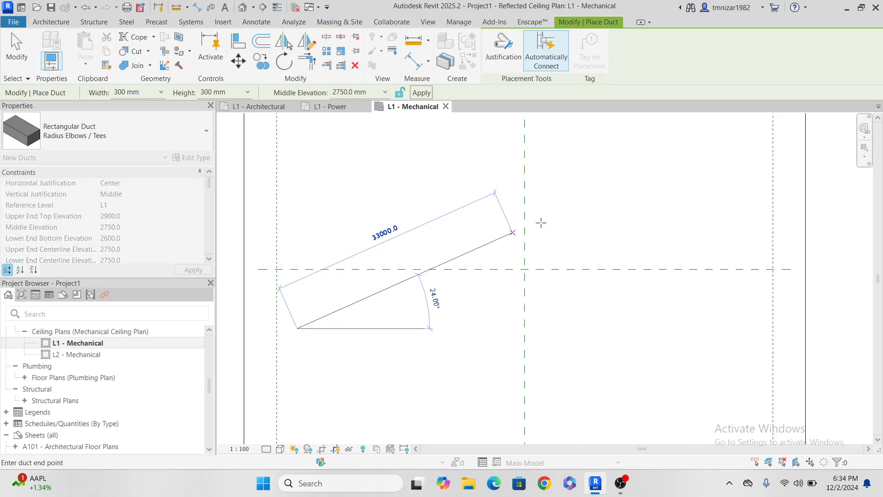
click(561, 201)
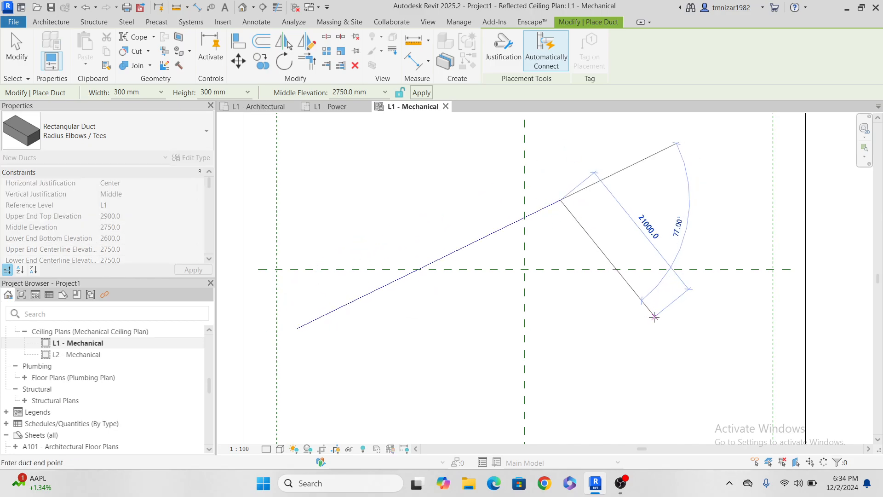
click(654, 316)
click(614, 356)
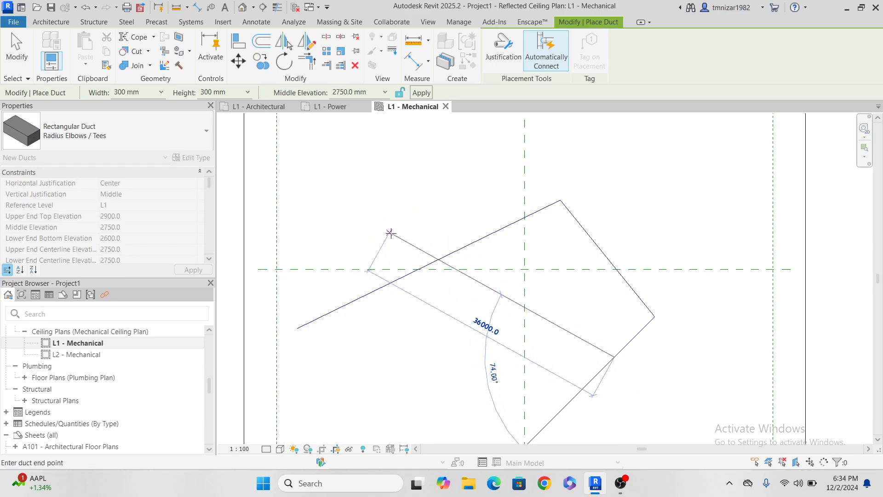
click(394, 356)
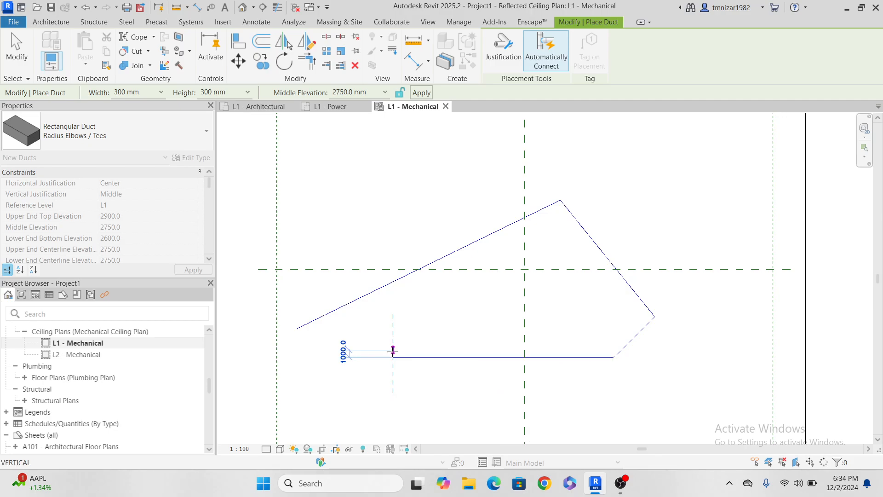
key(Escape)
- Set the mechanical ceiling plan's detail level to Fine and end duct placement
click(266, 448)
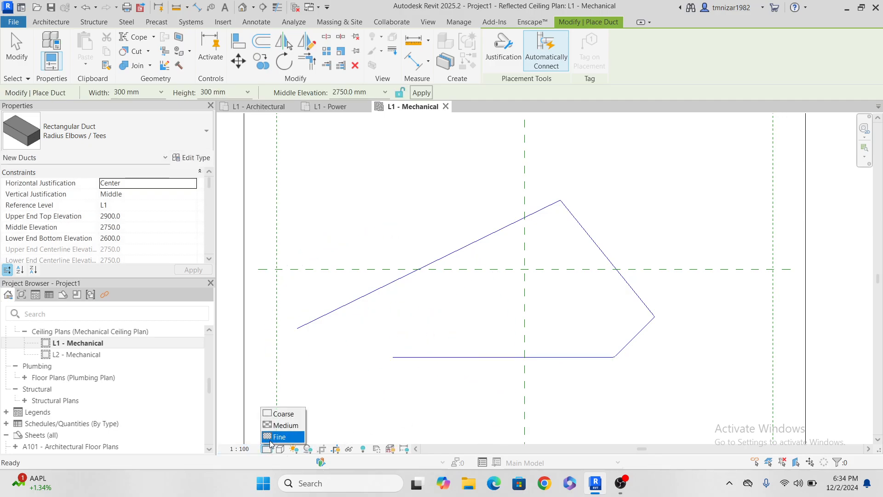
click(278, 439)
key(Escape)
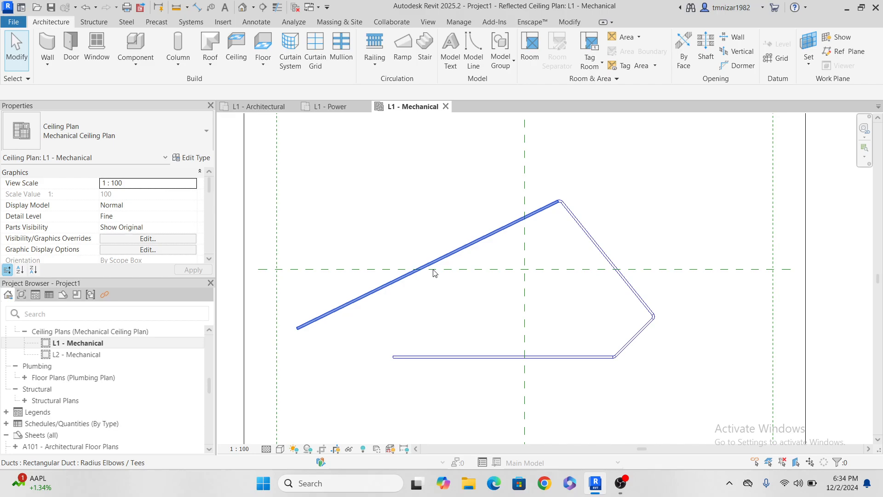
- Select the entire connected duct network and set its width to 2000 mm
key(Tab)
click(345, 308)
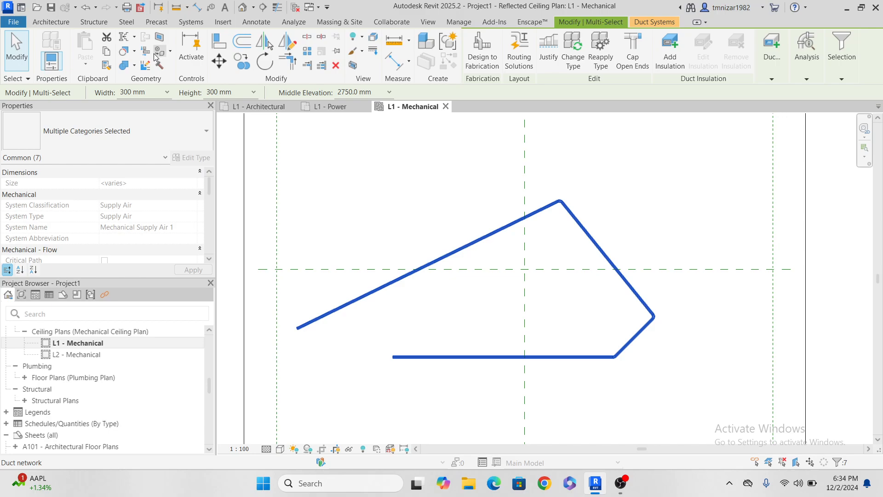
click(168, 93)
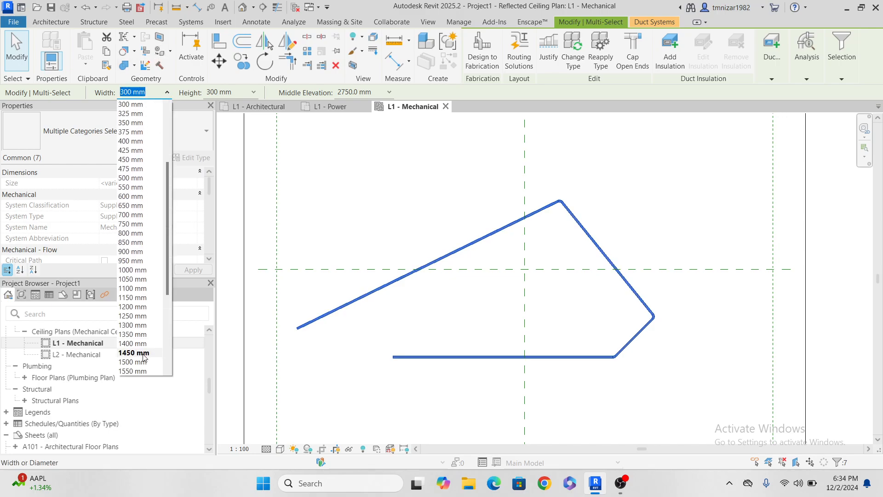
scroll(143, 362, down, 4)
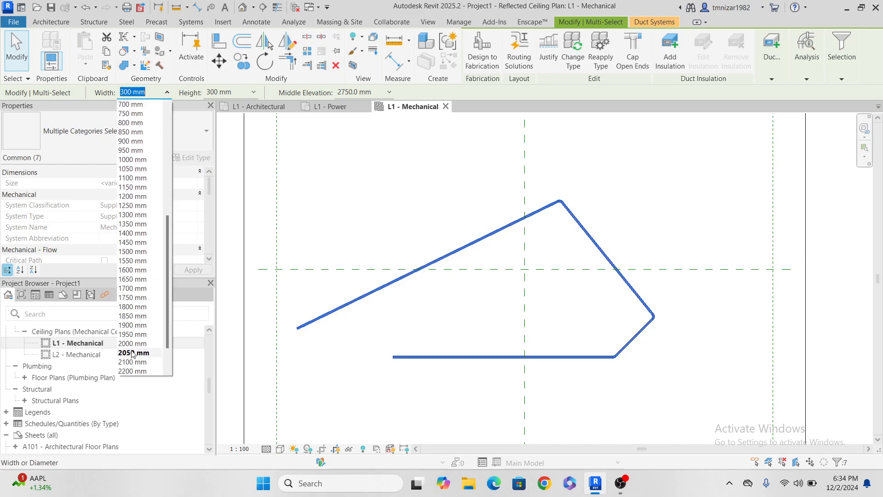
click(135, 343)
click(668, 161)
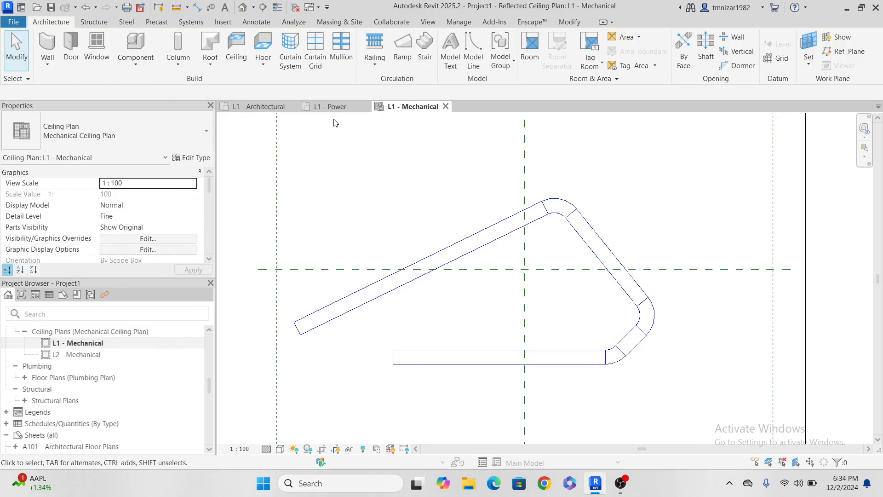
- Open the default 3D view to show the duct and cable tray runs together
click(331, 107)
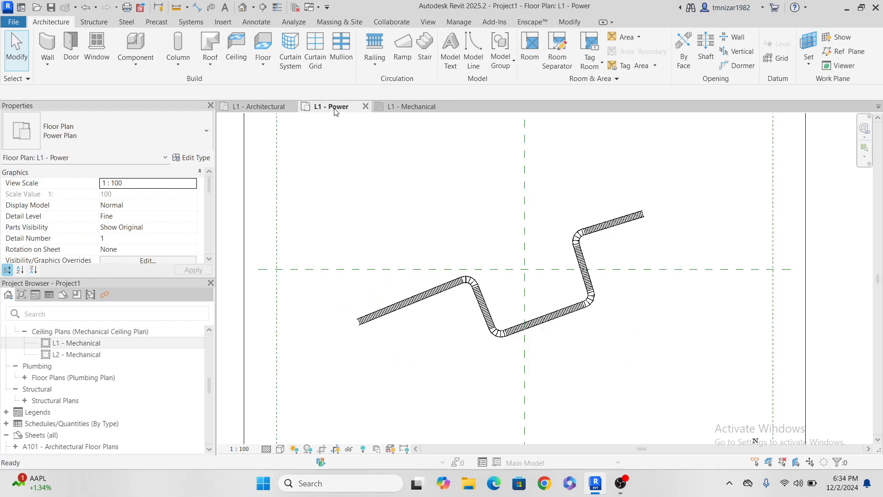
click(408, 106)
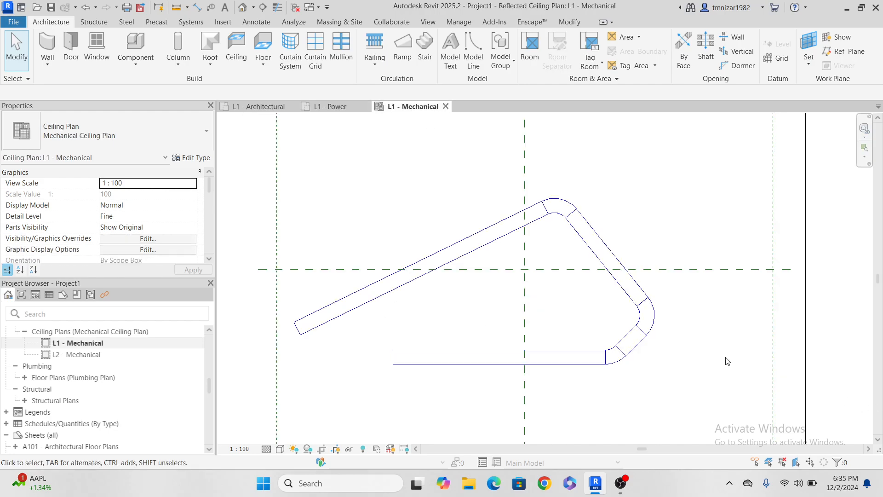
click(428, 22)
click(366, 49)
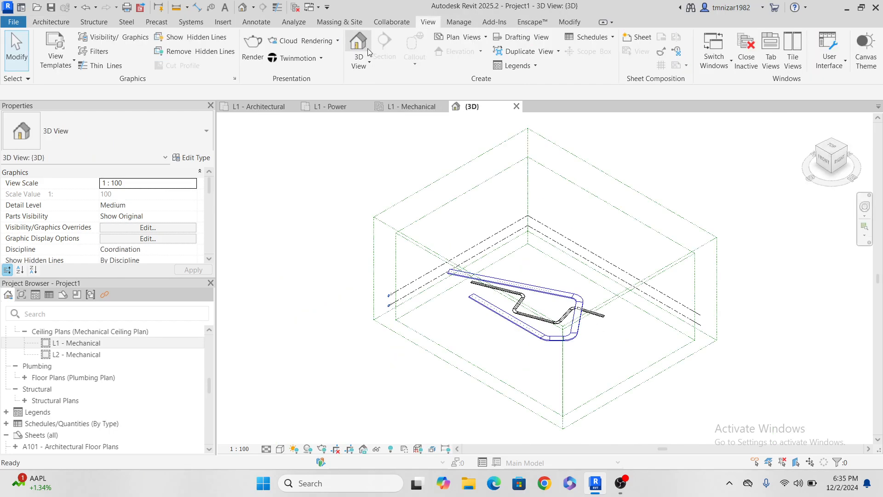
scroll(619, 323, up, 5)
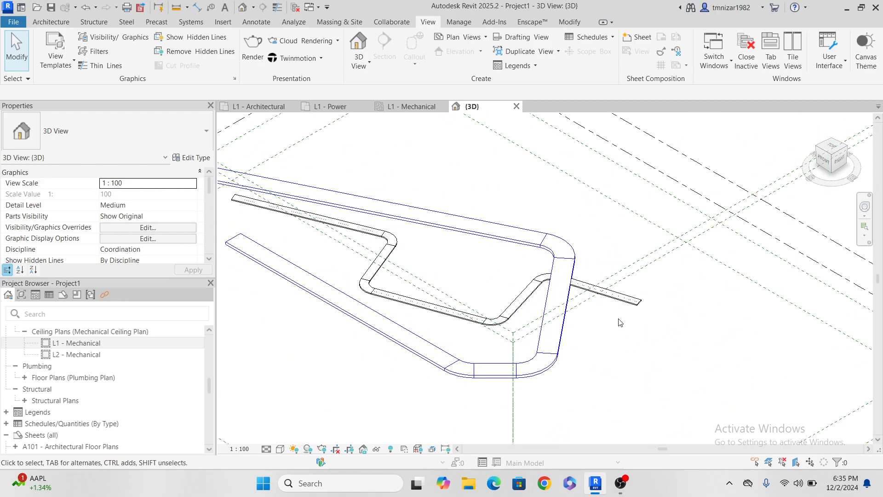
scroll(619, 323, up, 3)
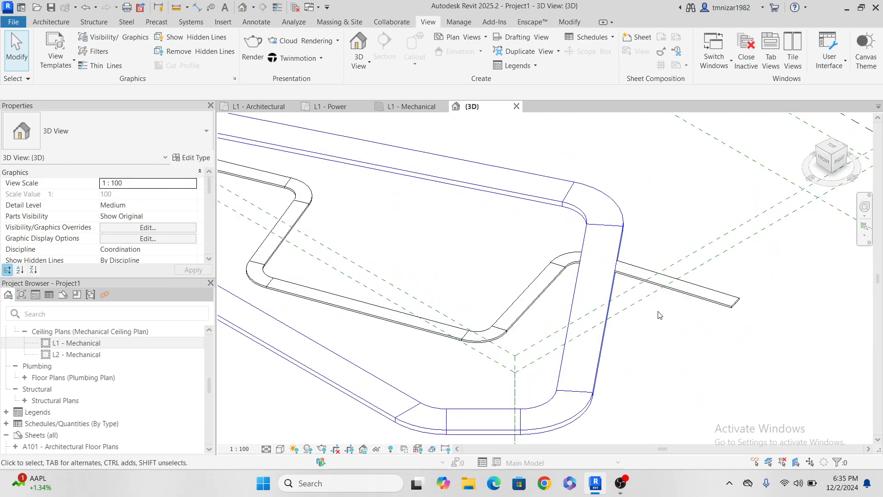
scroll(654, 324, down, 2)
middle_drag(452, 209, 650, 238)
scroll(561, 220, down, 1)
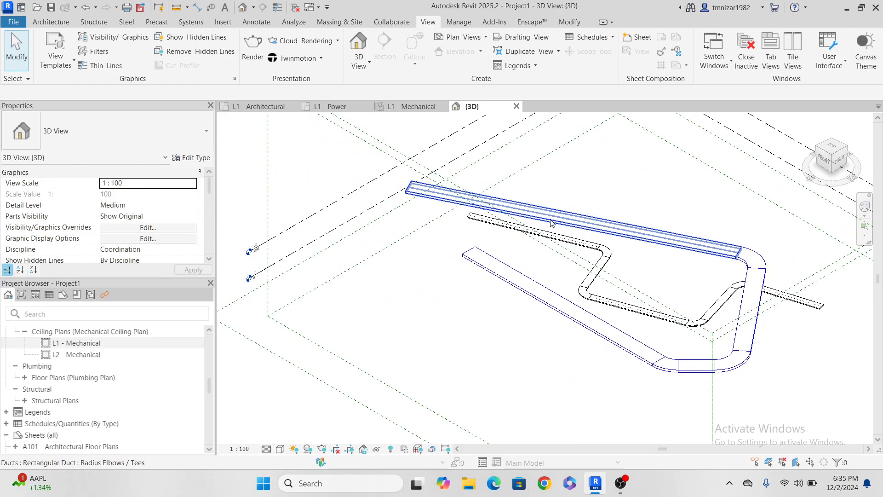
middle_drag(625, 212, 515, 240)
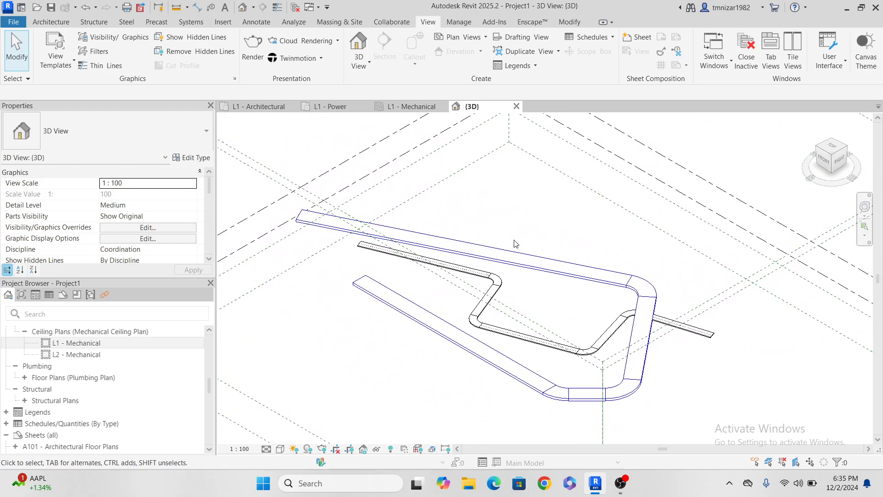
- Turn off all annotation categories in the 3D view's visibility/graphics overrides
key(v)
key(v)
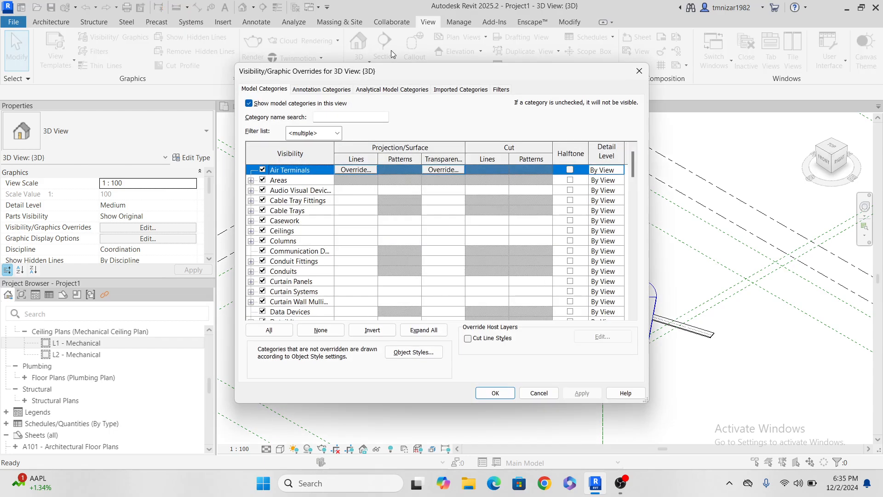
click(308, 90)
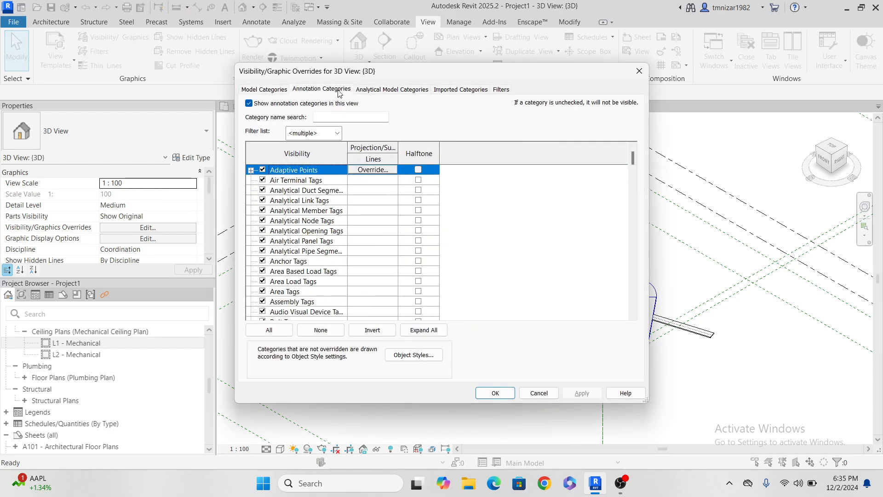
click(249, 104)
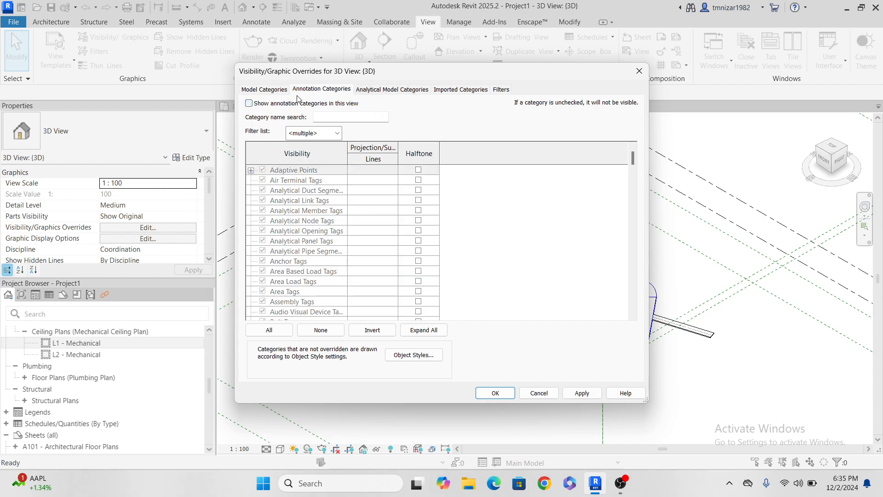
- Hide the Duct Fittings, Ducts and Duct Insulations model categories in the 3D view and apply the visibility overrides
click(264, 89)
click(291, 211)
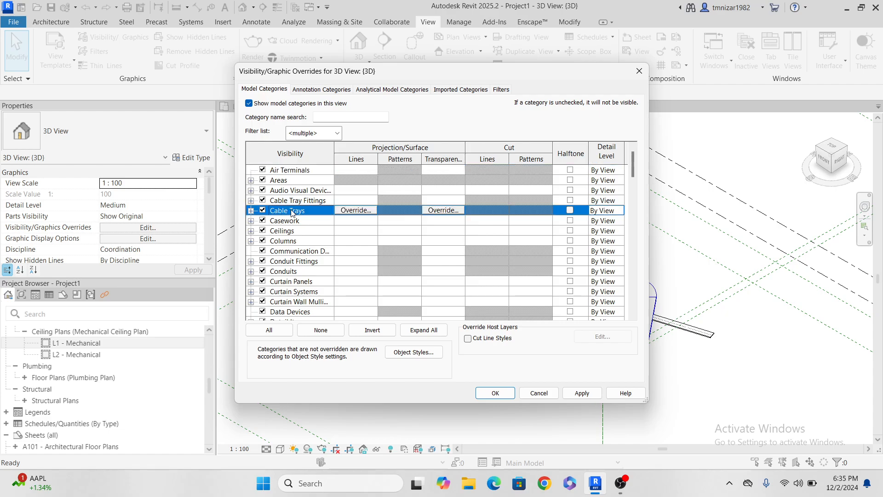
key(Down)
key(Down)
key(Down)
key(Down)
key(Down)
key(Down)
key(Down)
key(Down)
key(Down)
key(Down)
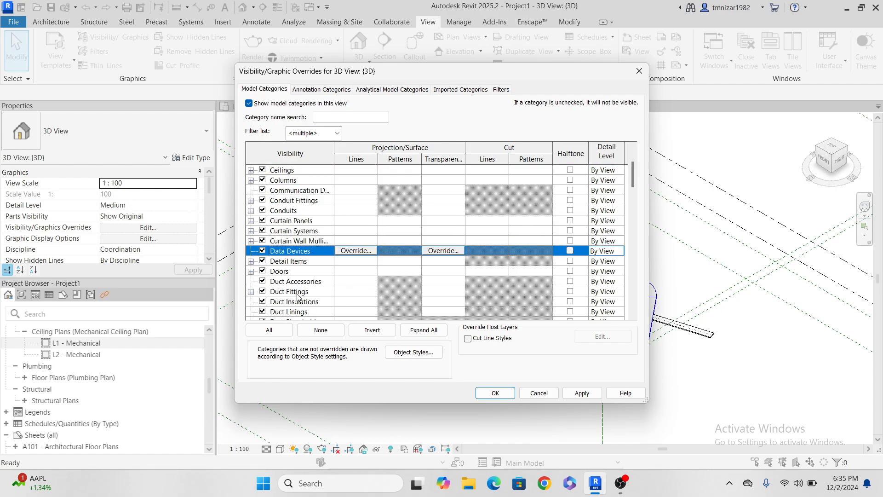
click(302, 292)
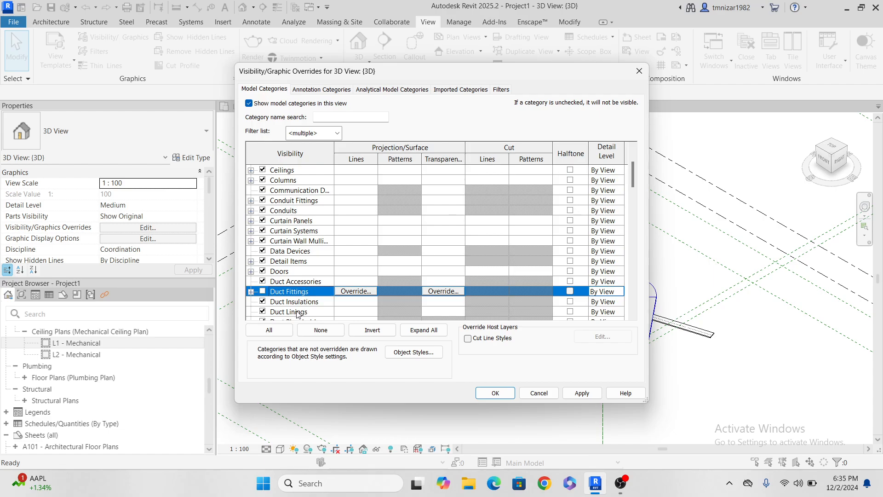
key(space)
scroll(299, 311, down, 1)
scroll(300, 312, down, 1)
click(279, 292)
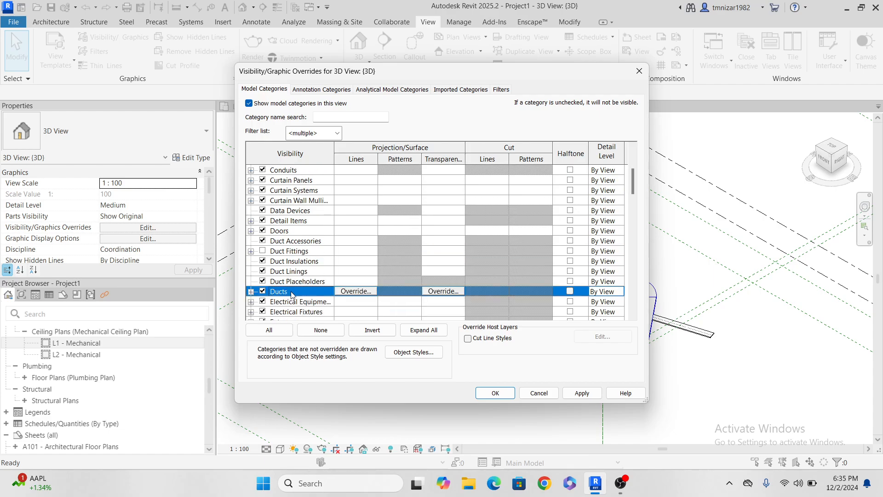
click(319, 261)
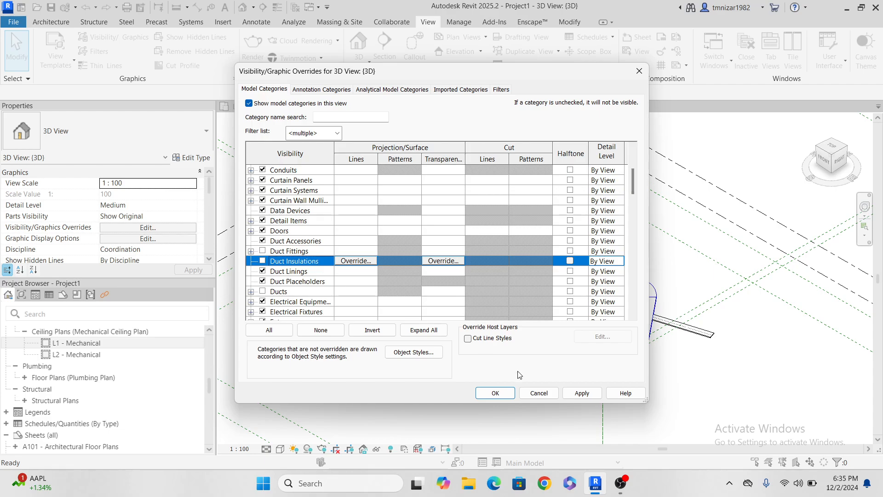
click(493, 392)
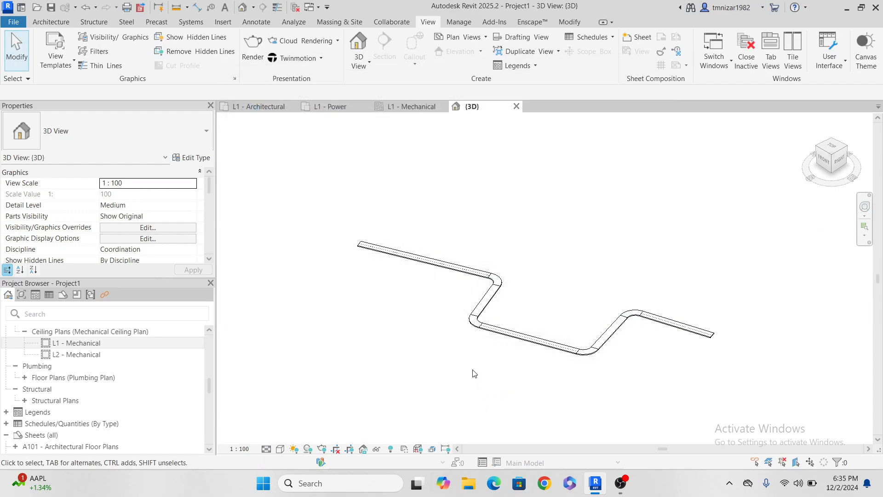
scroll(436, 300, down, 2)
scroll(444, 333, up, 3)
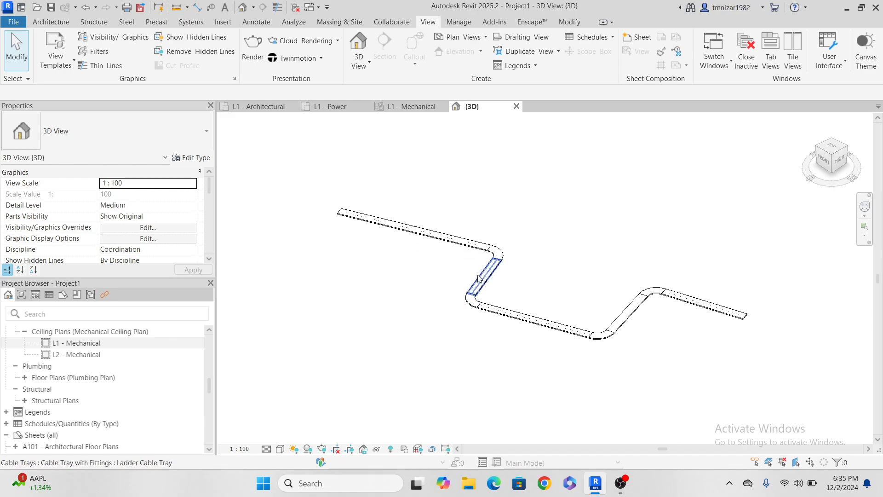
click(472, 283)
click(384, 336)
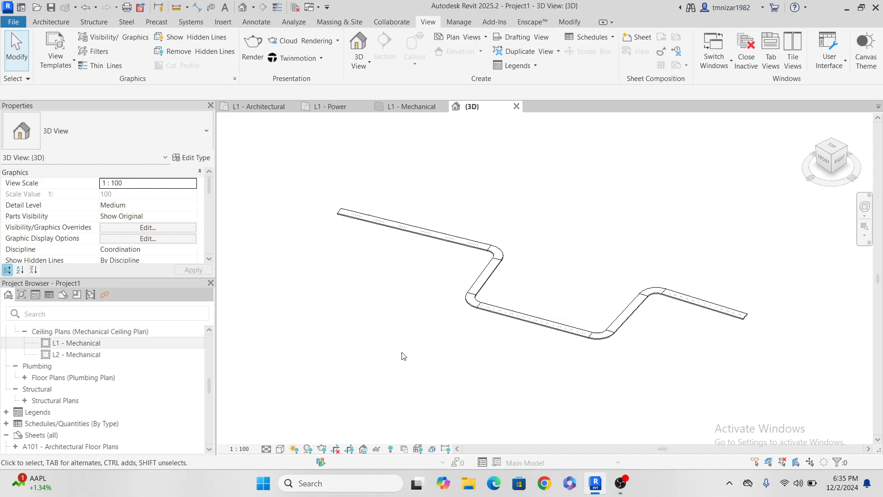
- Start an NWC export of the 3D view and create a desktop folder named nwc as its save location
click(9, 24)
mouse_move(75, 211)
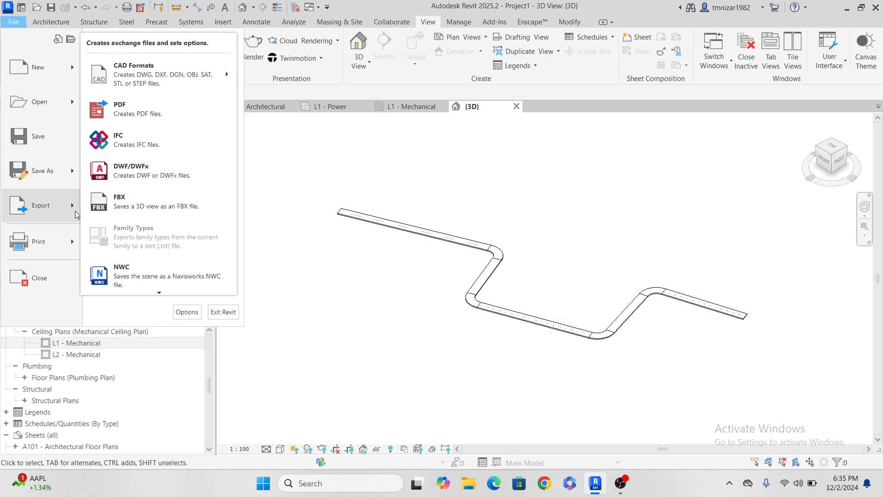
click(140, 282)
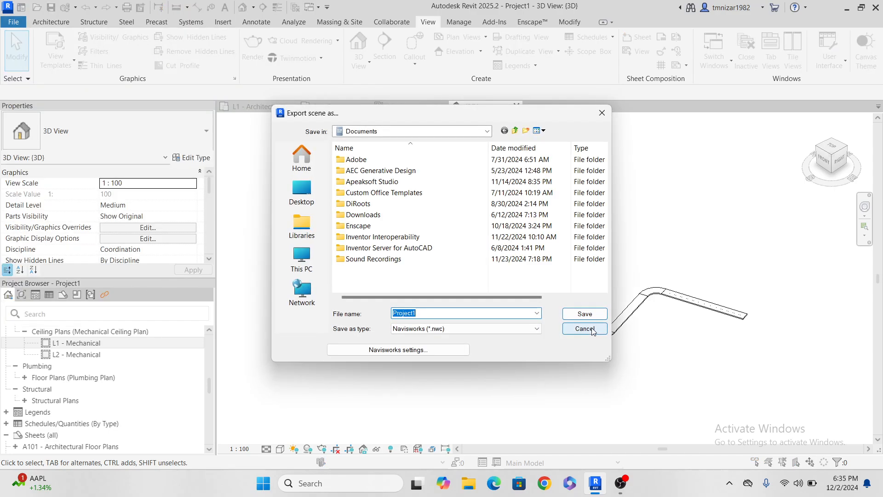
click(297, 187)
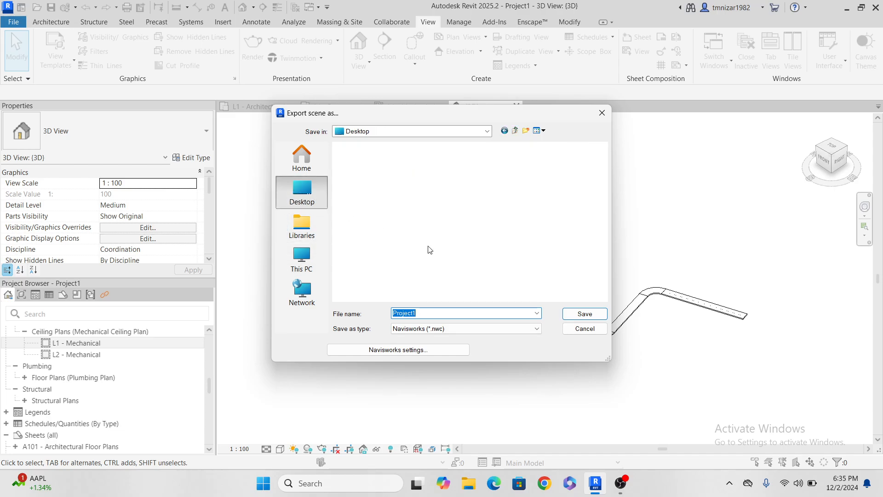
click(525, 132)
text(nwc)
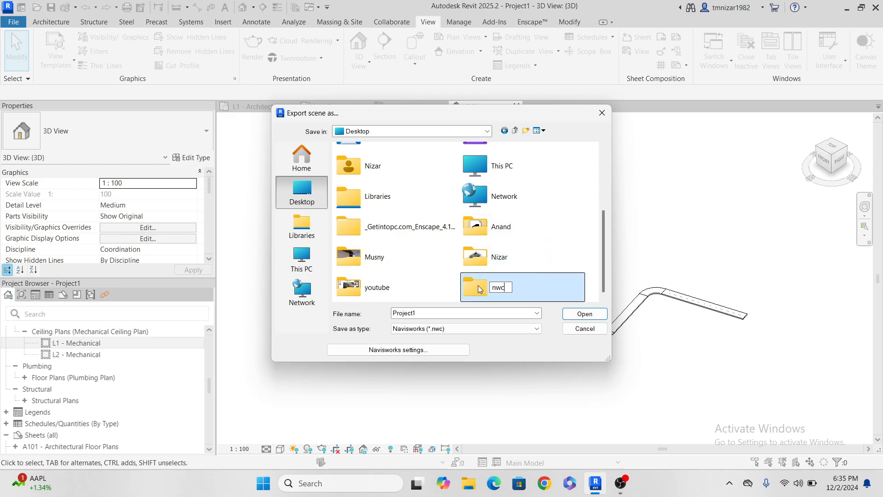
key(Return)
double_click(479, 285)
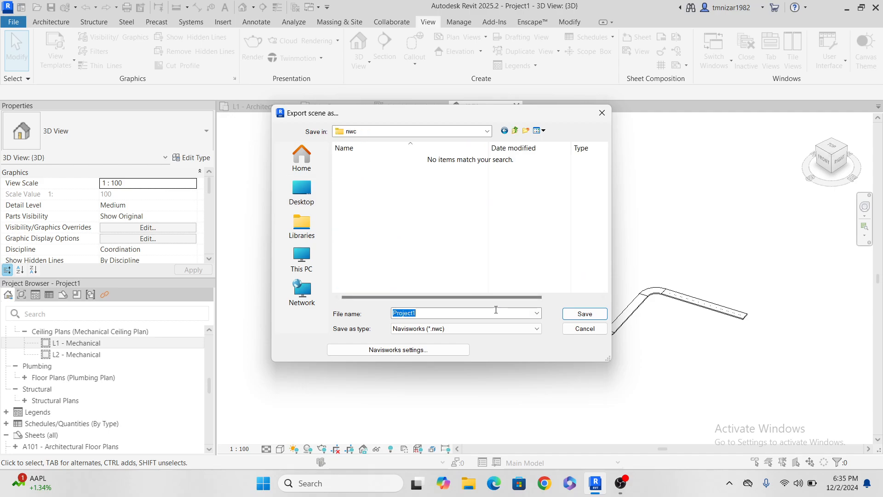
- Name the export file ct and keep Navisworks (*.nwc) as the file type
text(ct)
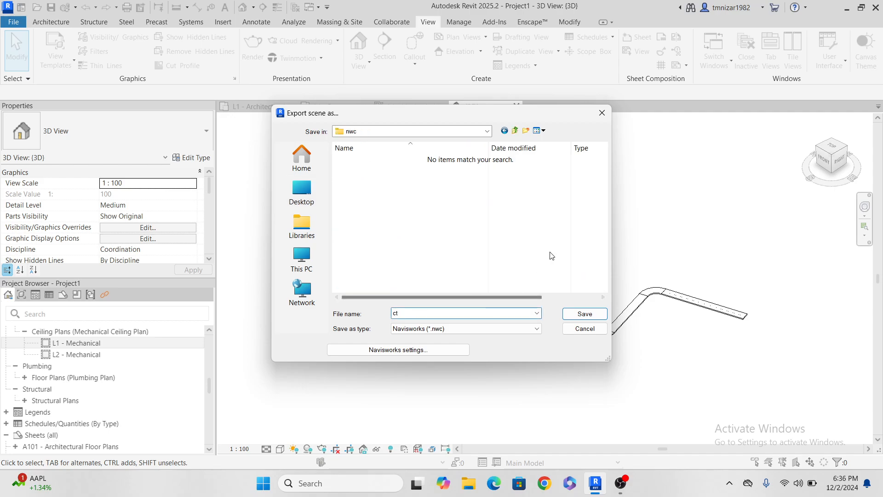
click(456, 334)
click(454, 332)
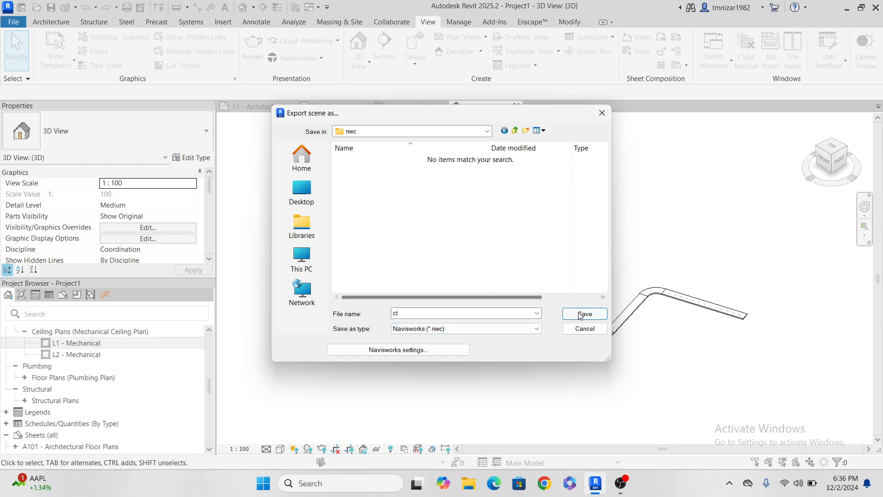
- Enable Convert element properties and Convert lights in the Navisworks export settings for the Revit file reader
click(405, 352)
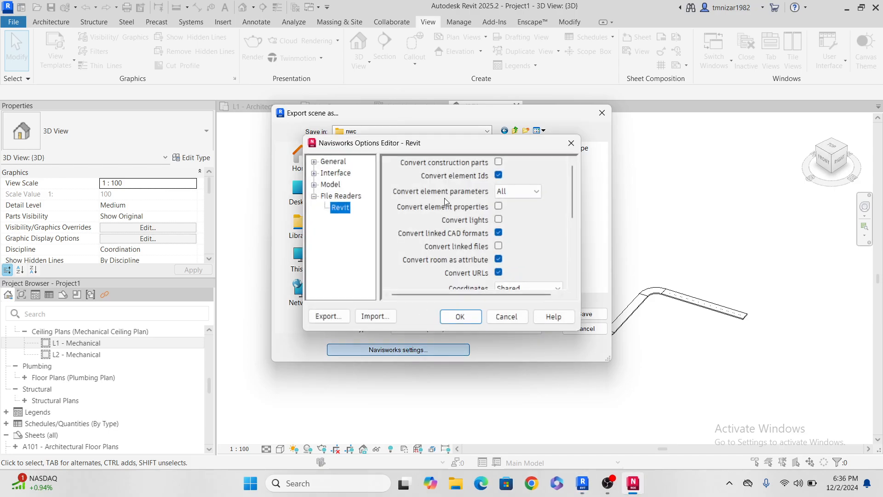
drag(472, 142, 378, 45)
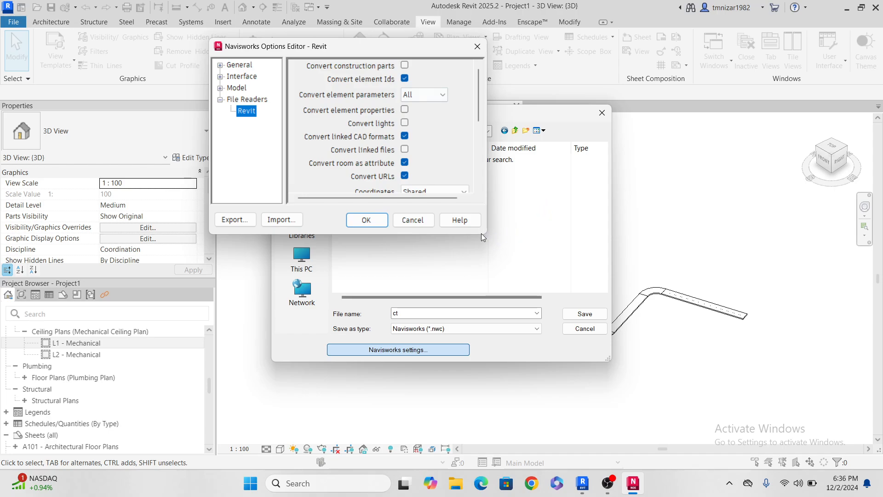
drag(484, 235, 694, 419)
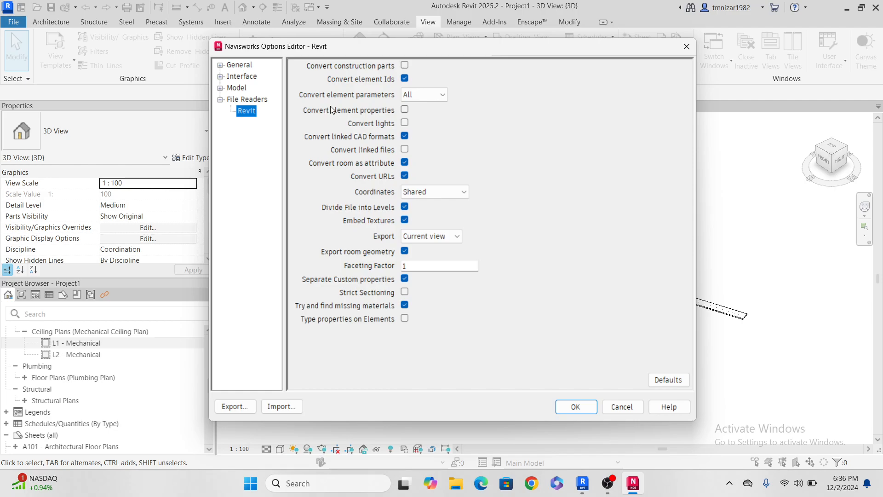
click(405, 110)
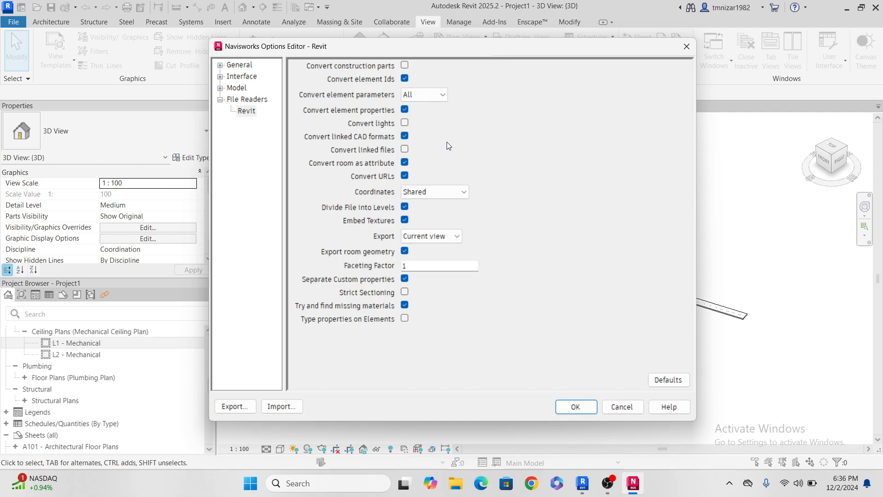
click(404, 123)
- Enable Close NWC/NWD files on load in the Model performance options, then save the ct export
click(220, 88)
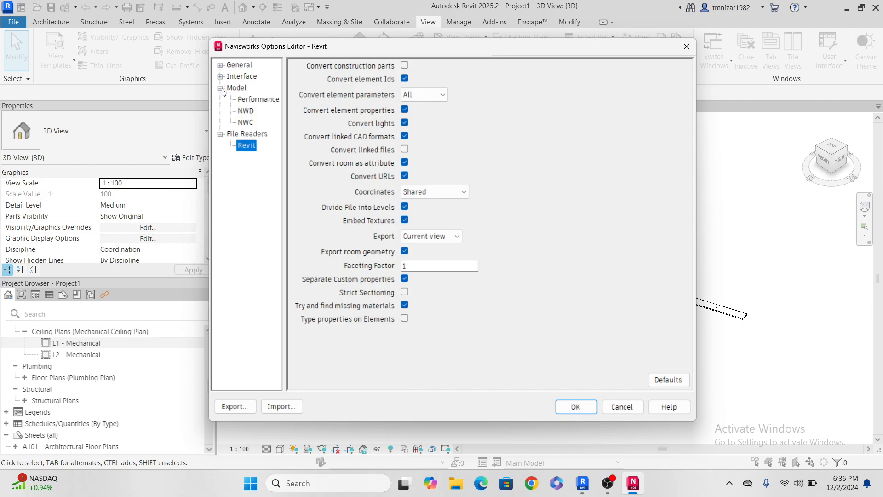
click(252, 124)
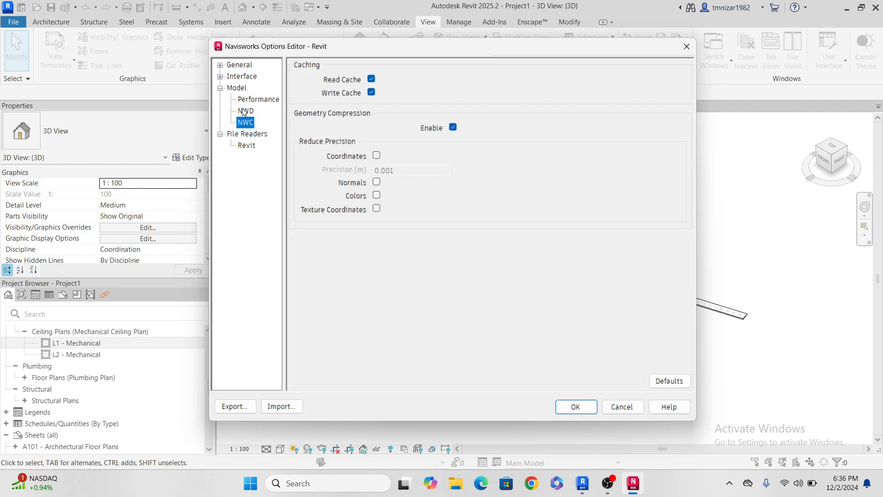
click(251, 100)
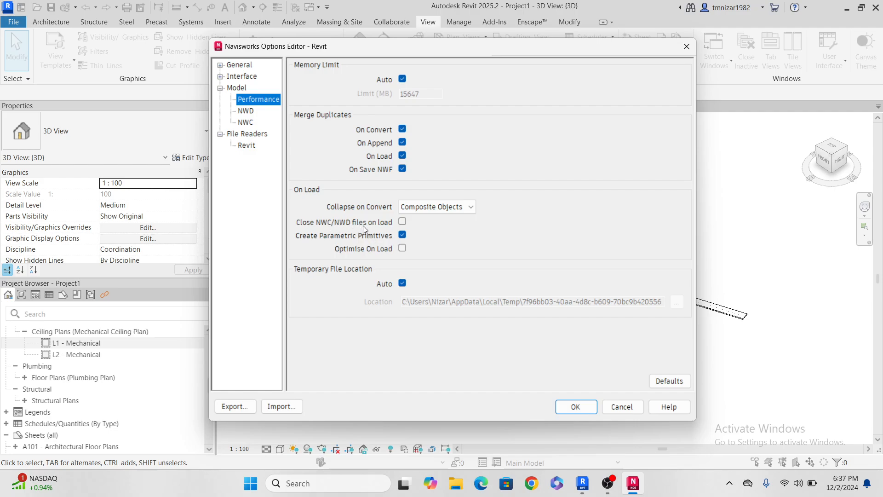
click(403, 221)
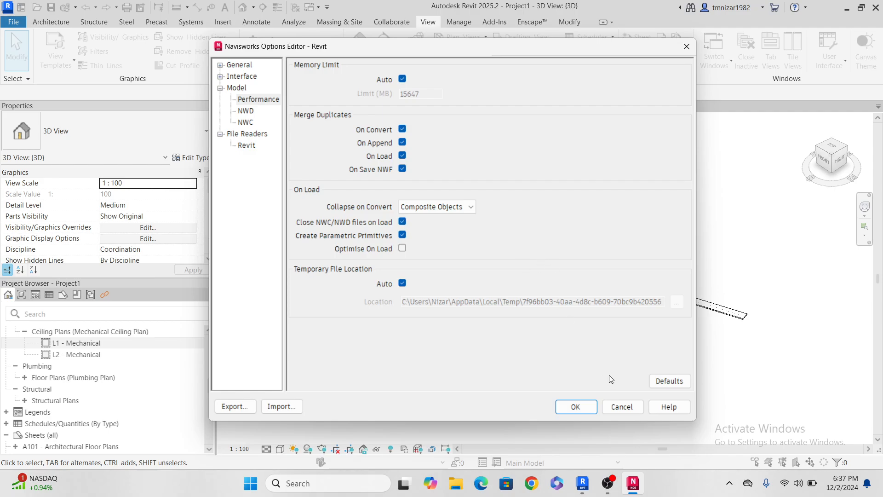
click(575, 406)
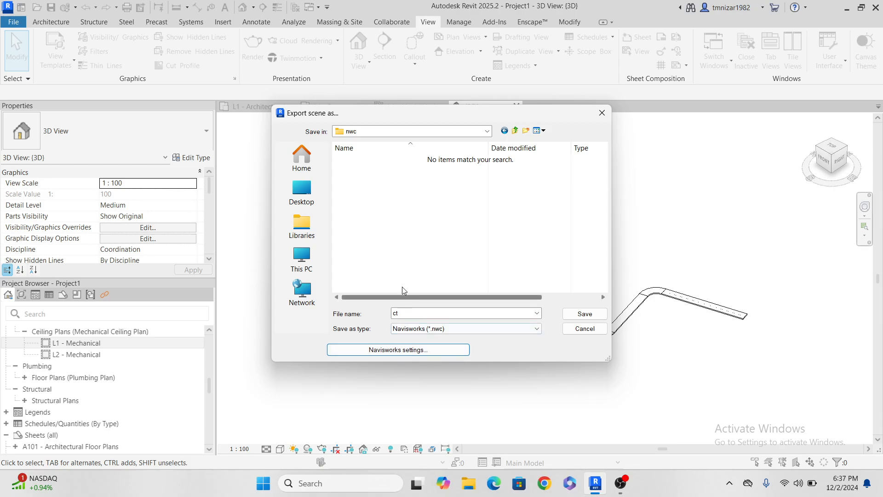
click(578, 316)
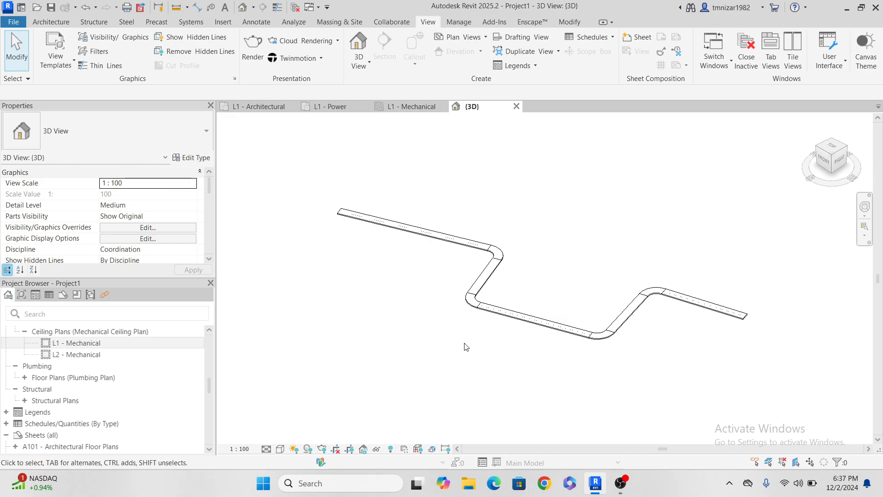
- Hide the Cable Tray Fittings and Cable Trays model categories in the 3D view's visibility overrides
key(v)
key(g)
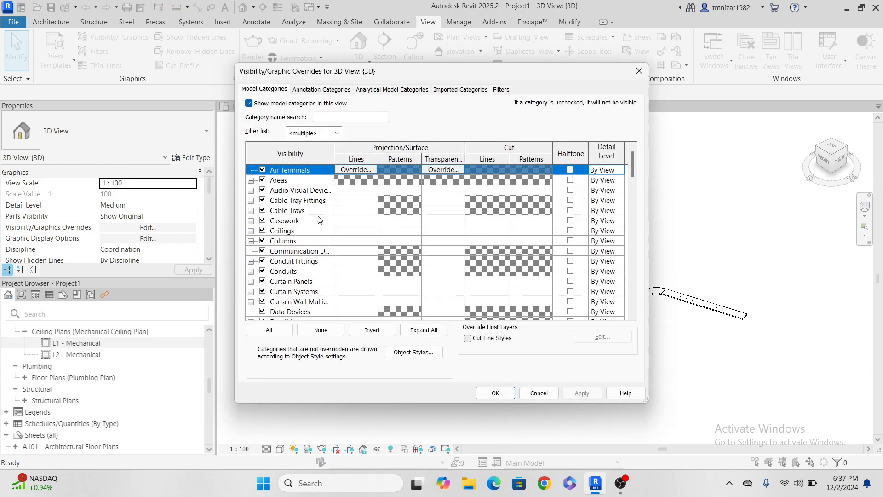
click(289, 181)
click(262, 200)
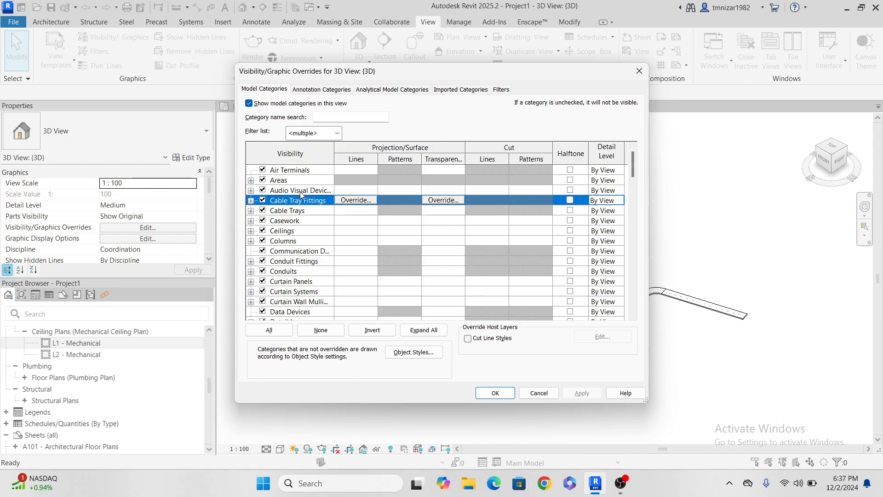
click(308, 211)
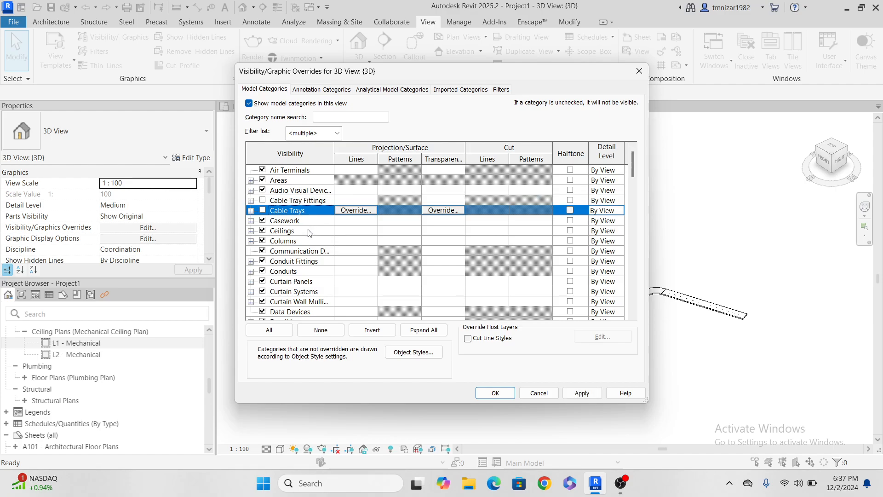
- Show the Duct Fittings, Duct Insulations and Ducts model categories again and apply the visibility overrides
click(308, 232)
key(Down)
key(Down)
key(Down)
key(Down)
key(Down)
key(Down)
key(Down)
key(Down)
scroll(335, 281, down, 2)
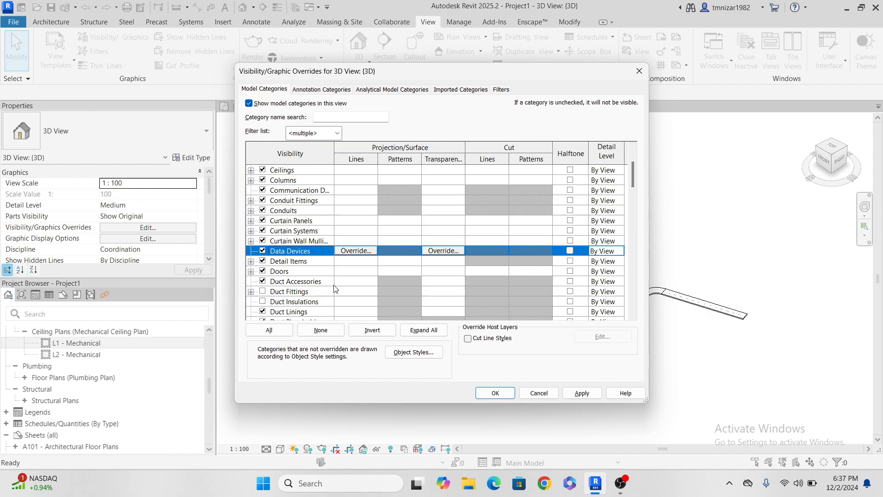
click(298, 293)
click(307, 303)
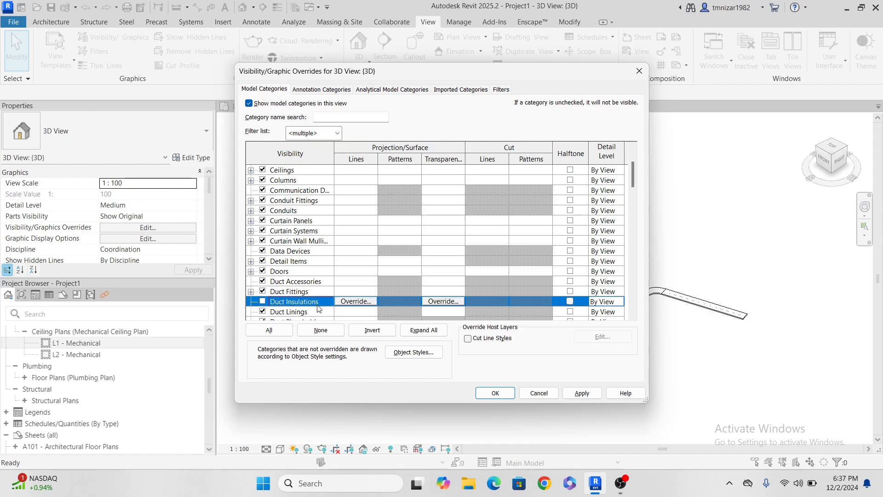
scroll(319, 293, down, 2)
click(292, 315)
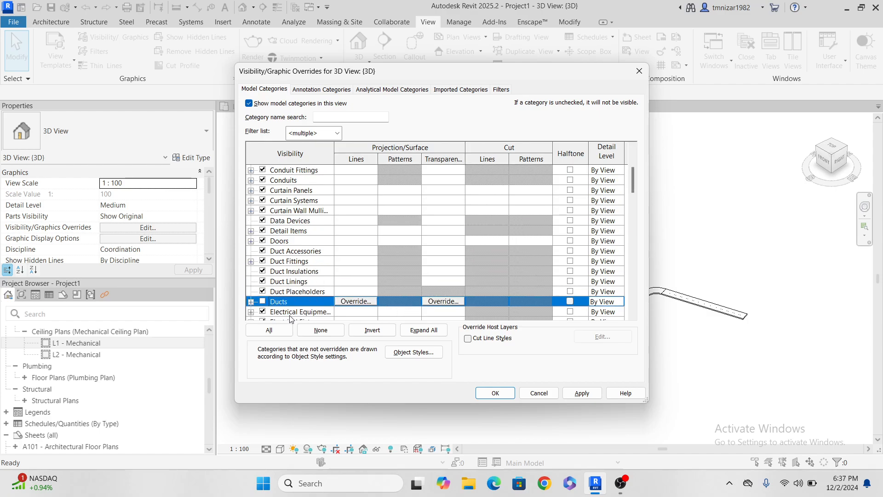
click(495, 394)
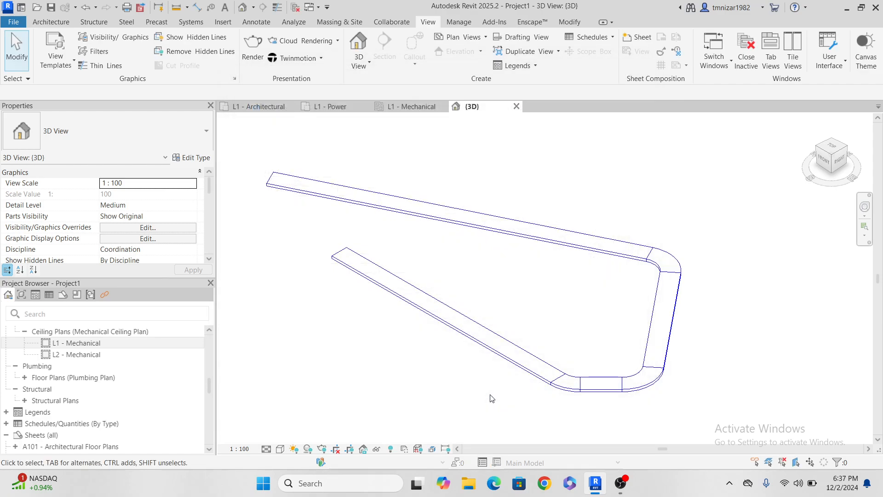
- Select the entire connected duct run in the 3D view and set its height to 1500 mm
key(Tab)
click(294, 193)
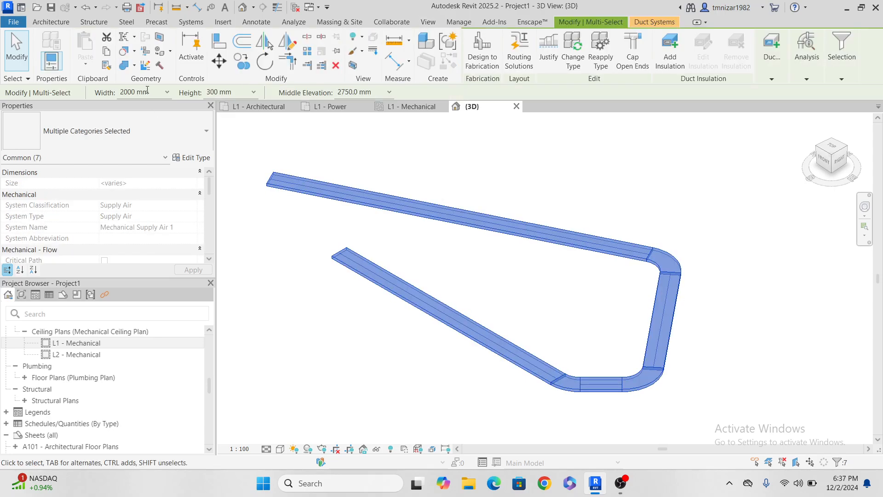
click(253, 92)
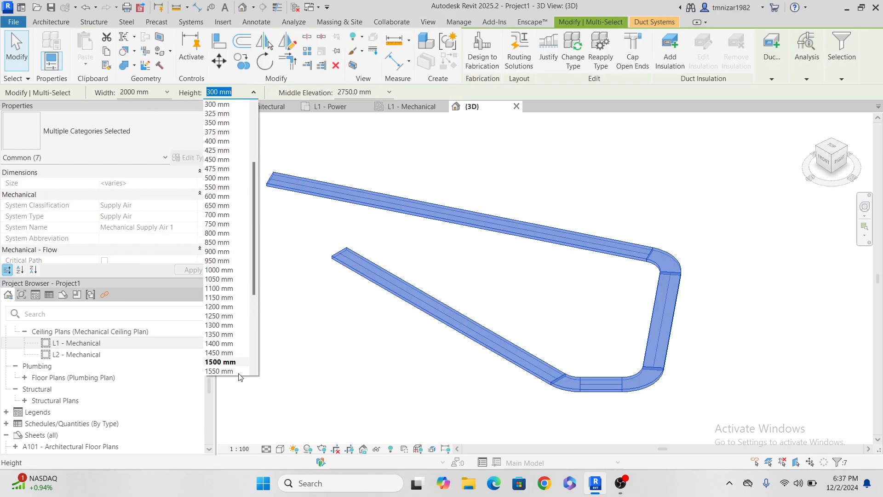
click(219, 362)
click(362, 361)
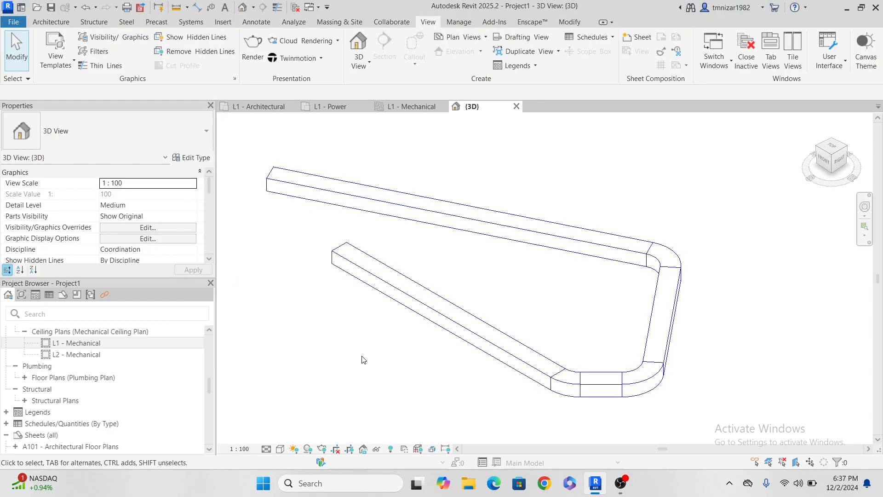
- Export the duct-only 3D view as a Navisworks NWC file named dt in the nwc folder
click(13, 21)
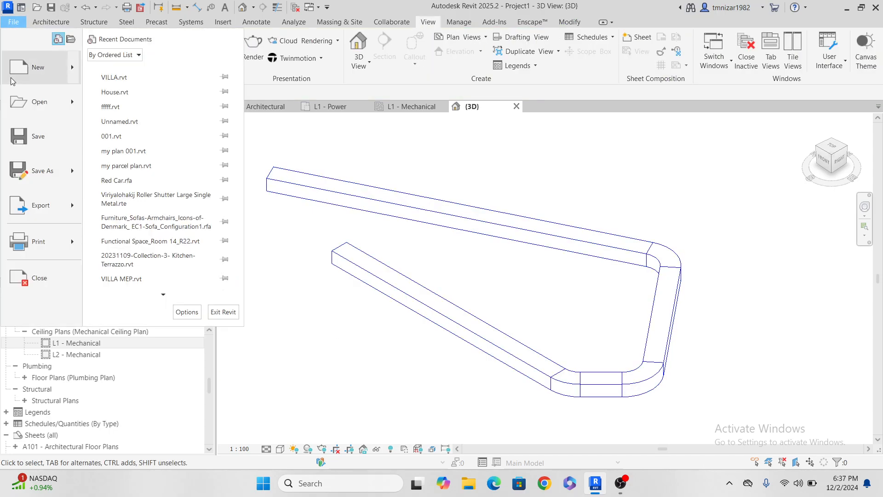
mouse_move(80, 211)
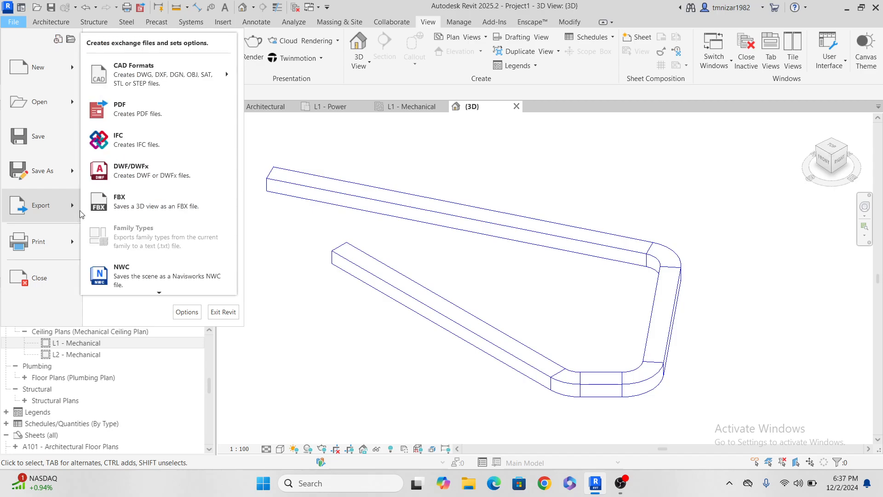
click(145, 273)
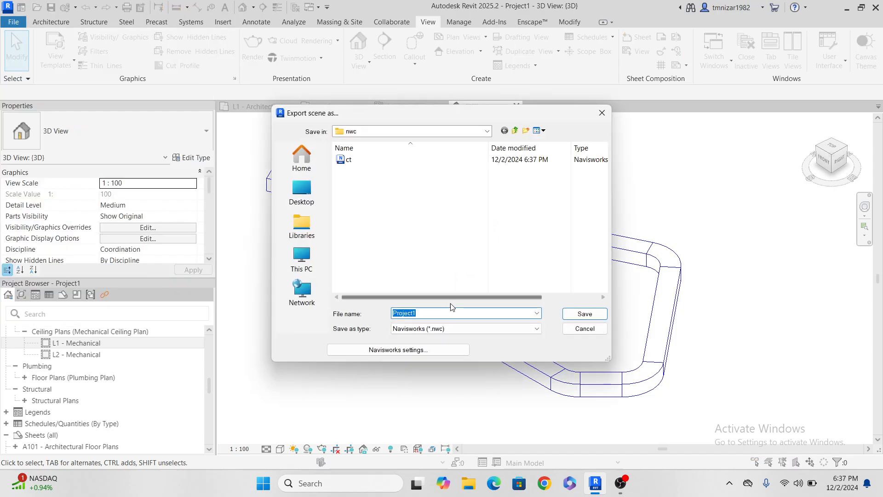
text(dt)
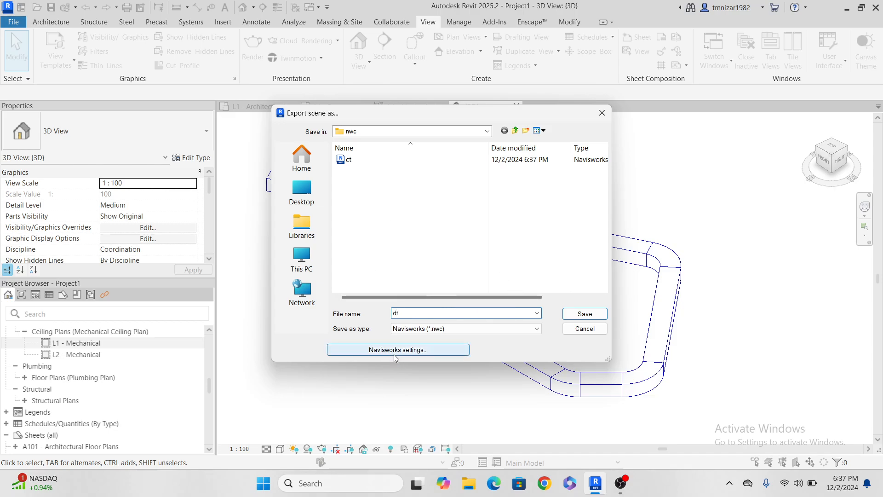
click(572, 316)
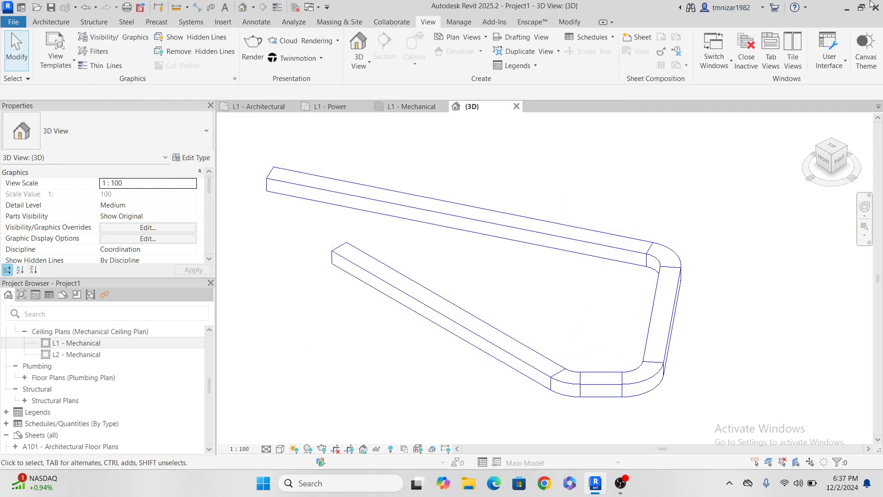
- Minimize Revit and try to launch the BIM 360 version of Navisworks Manage 2025 with the United States server
click(848, 6)
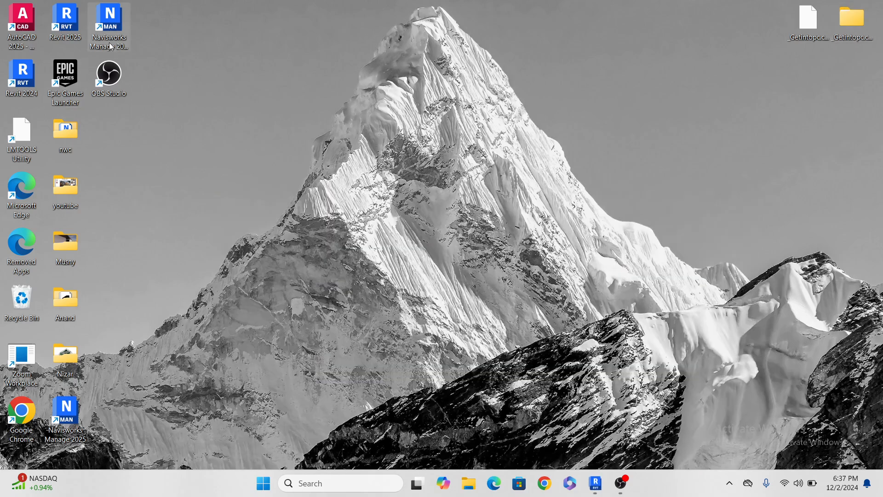
click(115, 30)
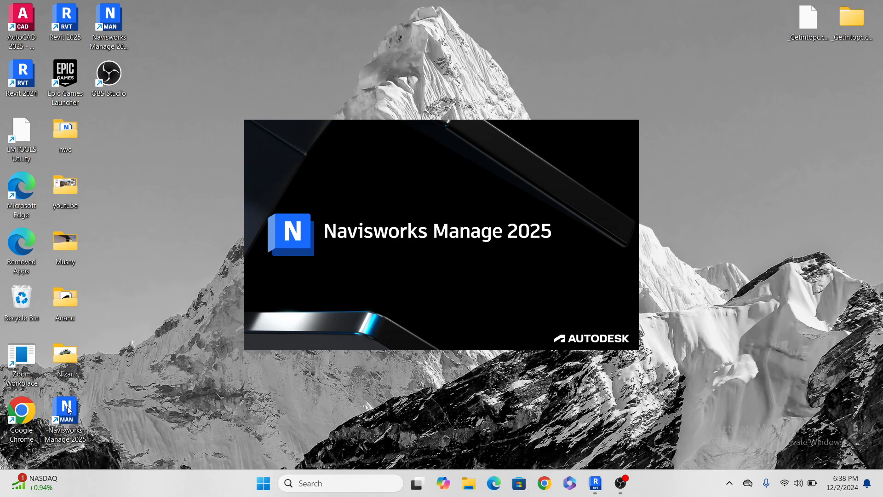
click(106, 21)
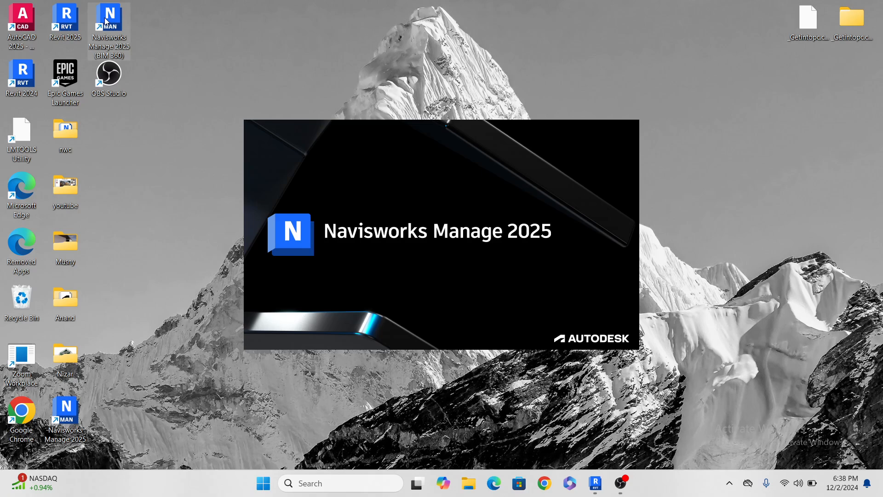
mouse_move(603, 485)
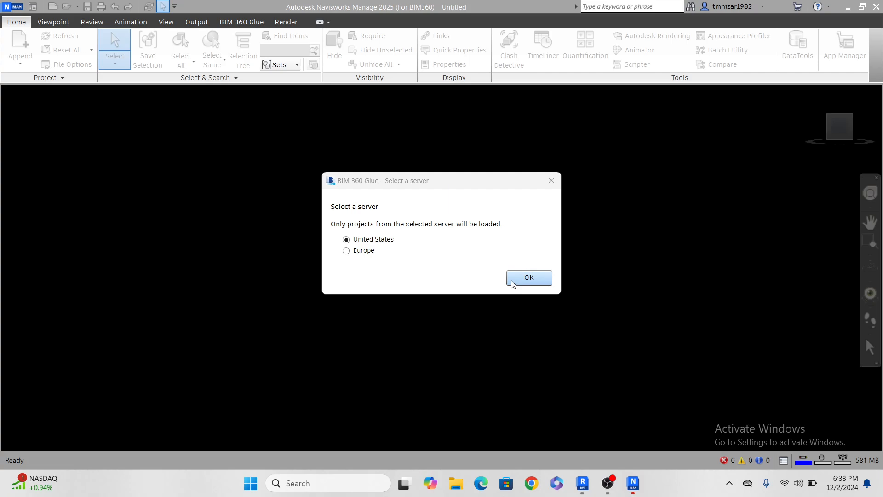
click(524, 277)
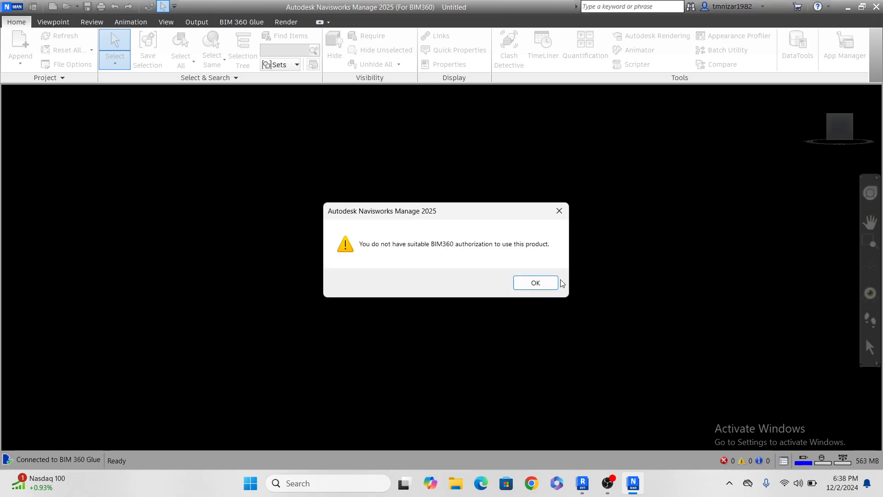
click(535, 283)
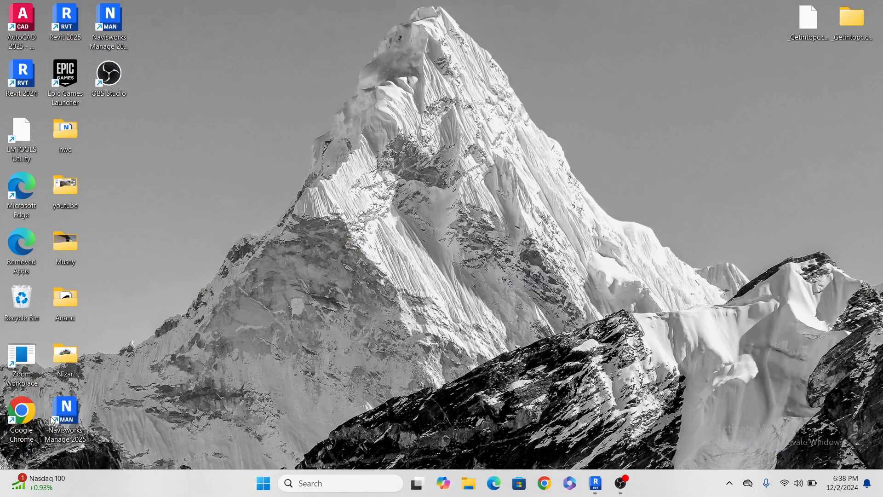
- Launch the standard Navisworks Manage 2025 from the desktop and start a new document
double_click(64, 414)
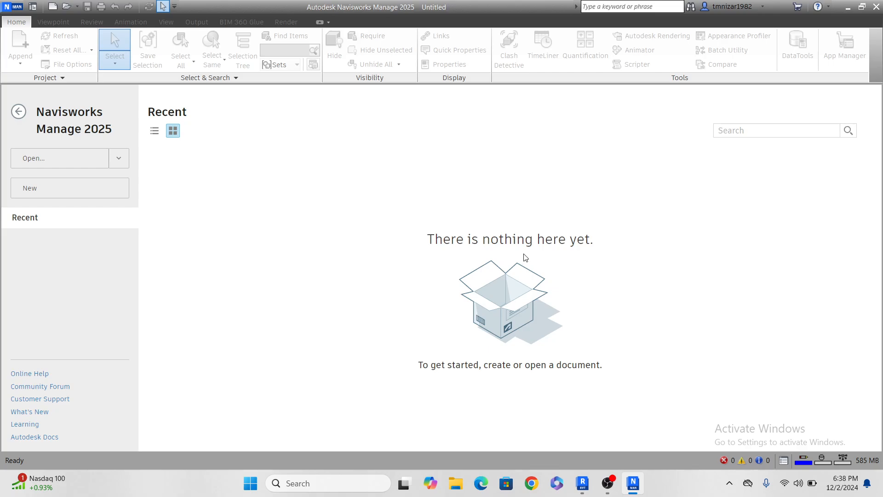
click(55, 195)
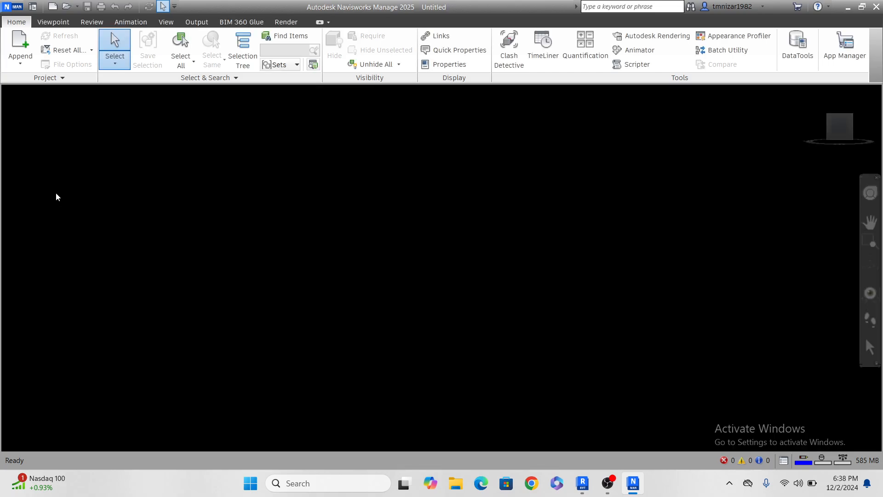
- Start appending files, browse to the nwc folder on the Desktop and set the file type filter to All Files
click(26, 38)
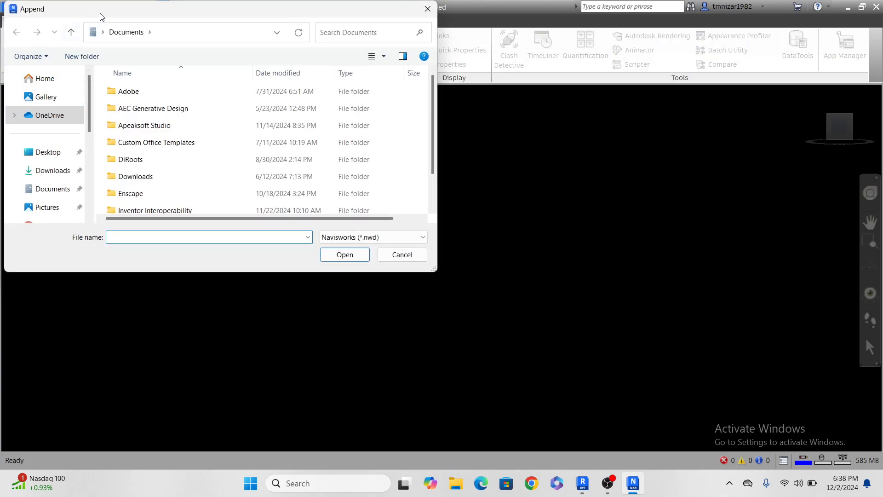
drag(110, 12, 367, 63)
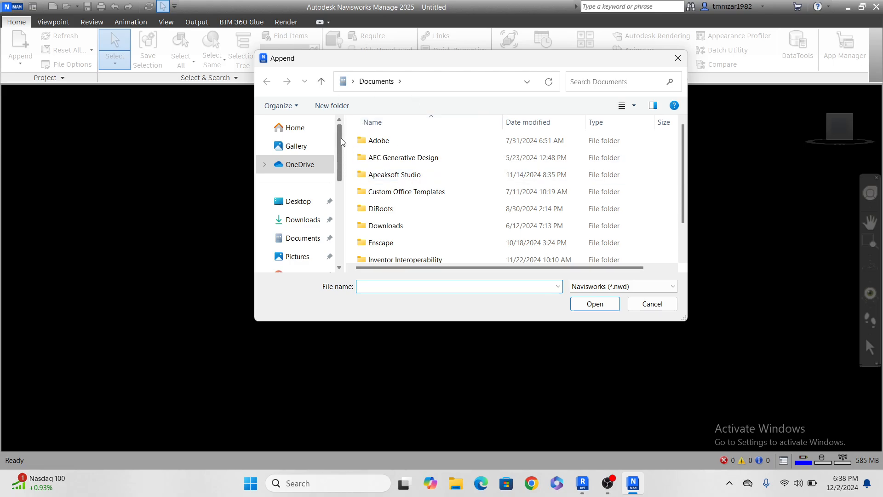
click(299, 220)
click(298, 200)
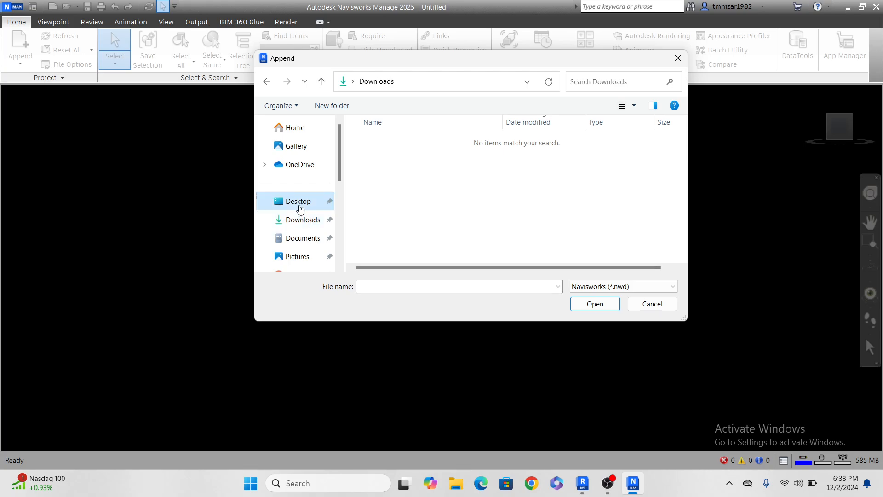
double_click(376, 208)
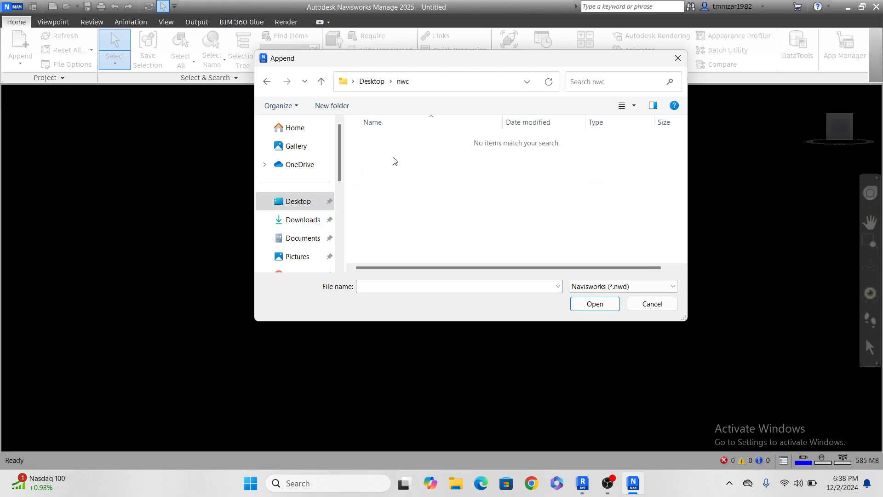
click(603, 287)
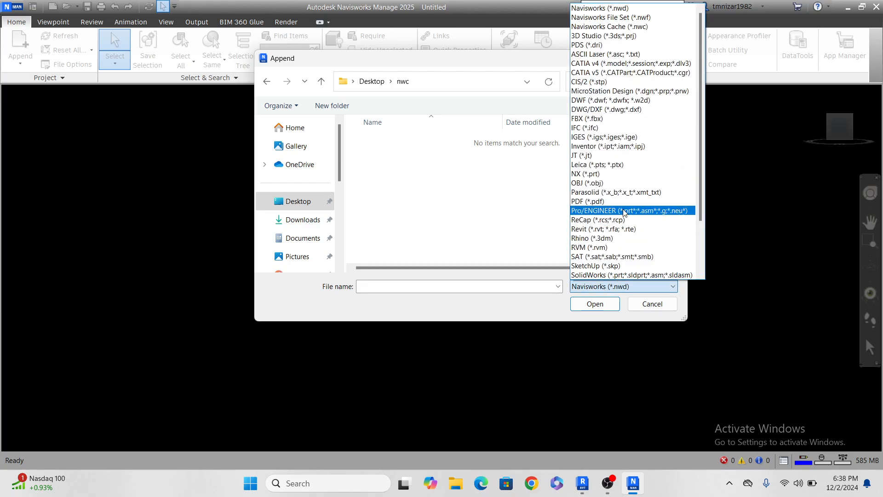
scroll(623, 212, down, 3)
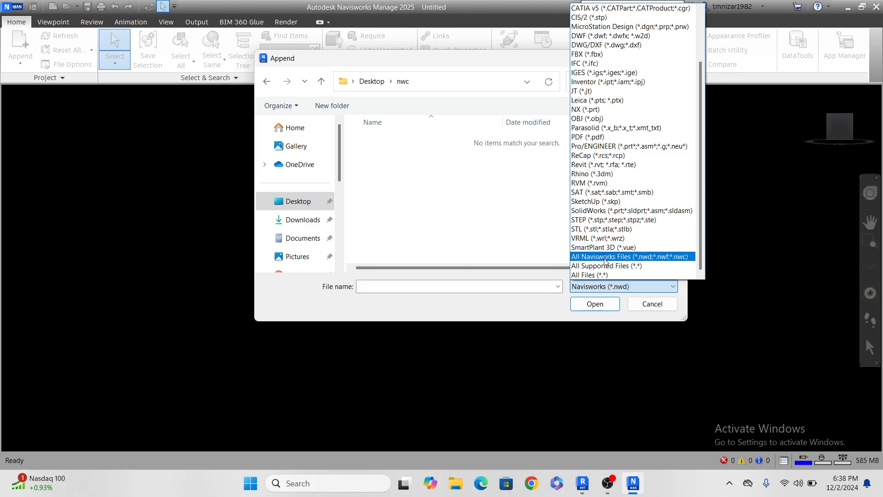
click(609, 276)
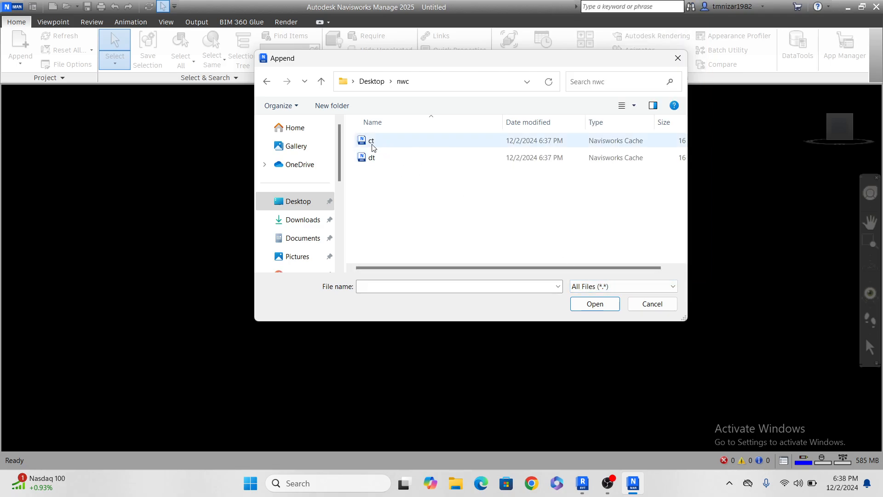
- Append both the ct and dt Navisworks cache files to the empty document
click(372, 141)
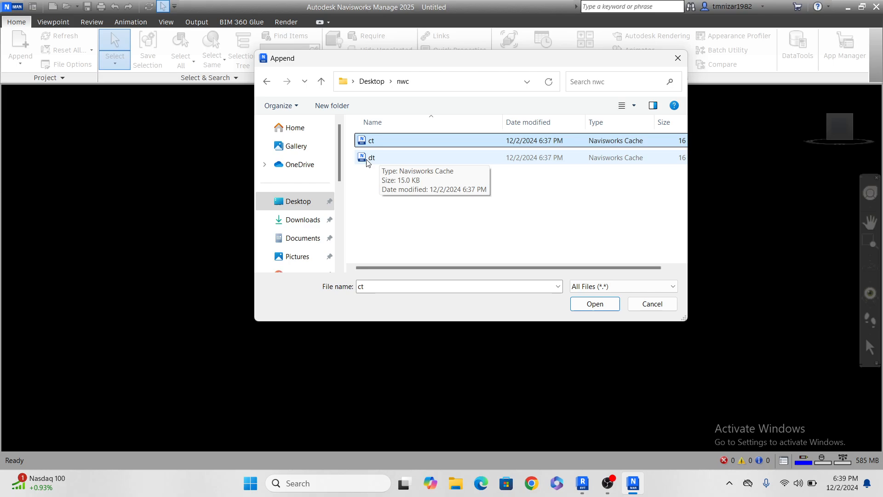
ctrl+click(380, 159)
click(594, 310)
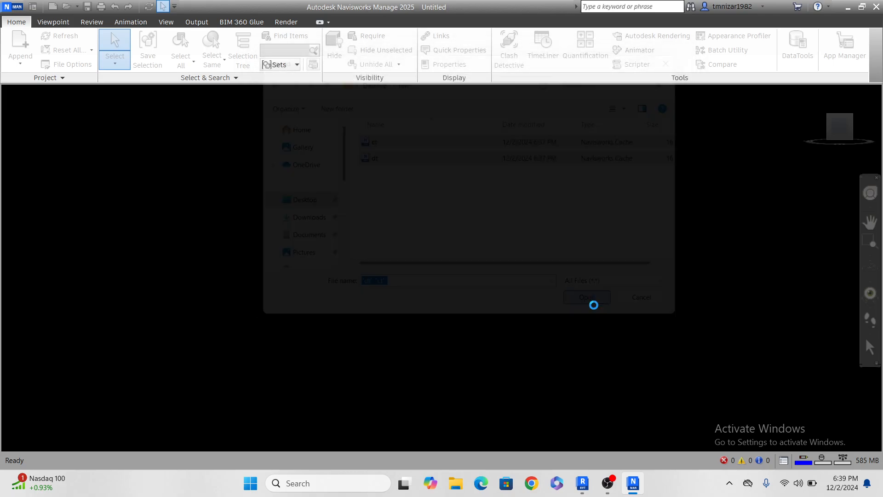
scroll(516, 329, up, 1)
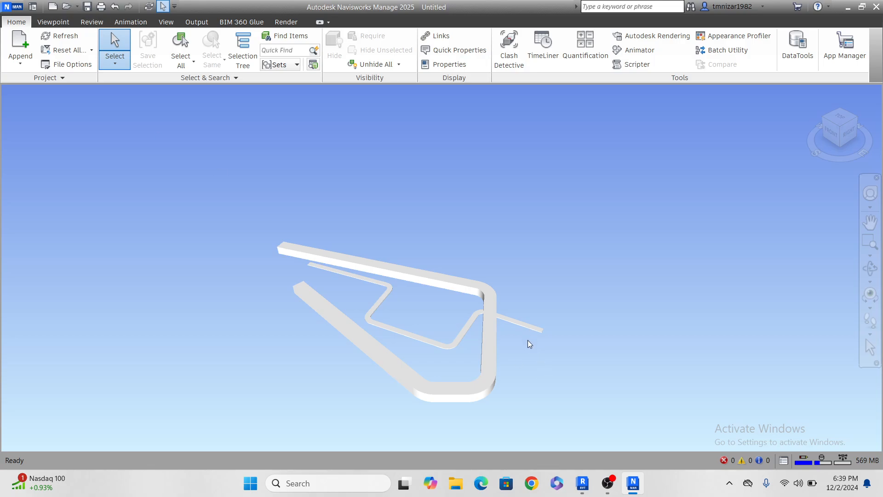
- Show the Selection Tree, widen it and expand ct.nwc and dt.nwc to examine the levels and categories they contain
click(242, 63)
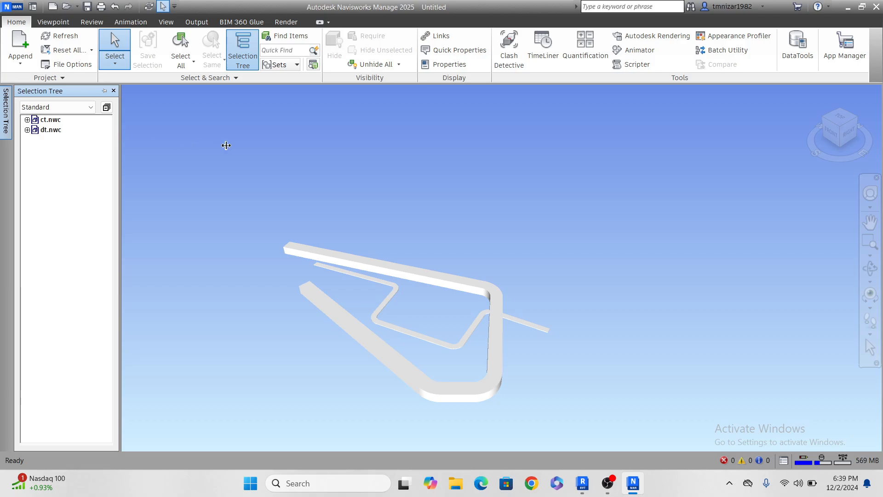
drag(226, 146, 232, 146)
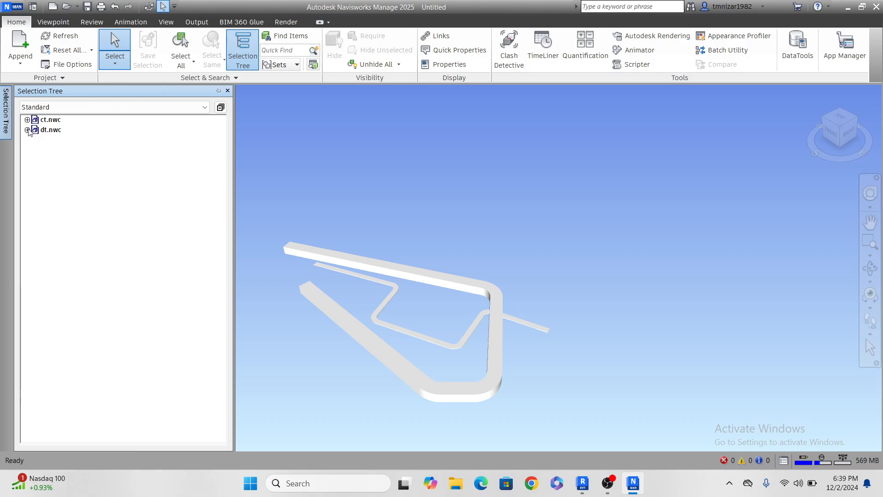
click(27, 119)
click(36, 130)
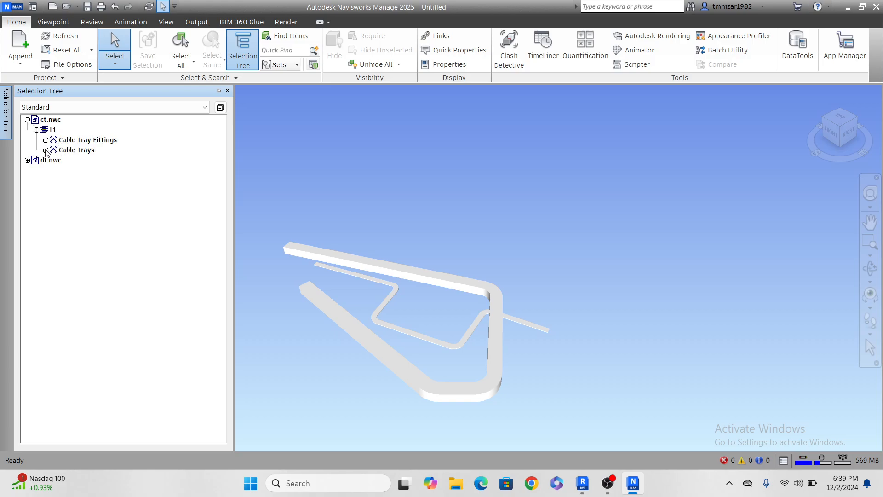
click(27, 160)
click(36, 170)
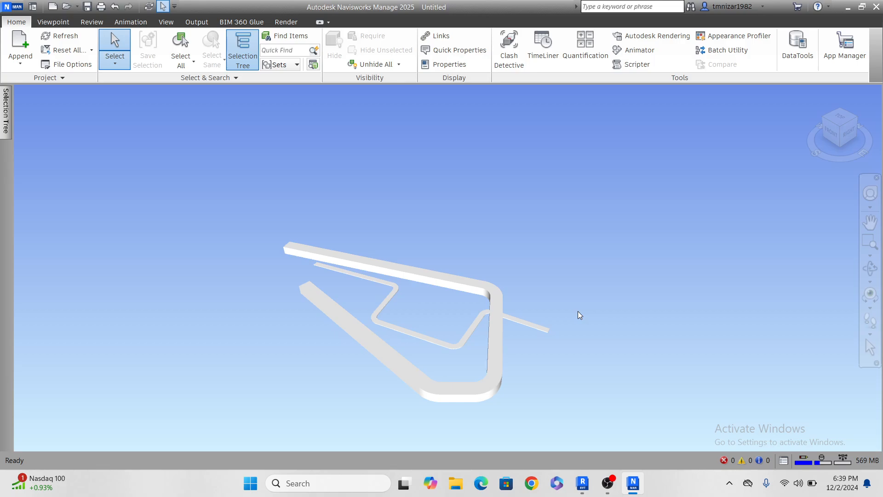
- Examine the appended duct and cable tray runs from closer and from above, highlighting the middle cable tray segment and clearing the selection
scroll(497, 328, up, 5)
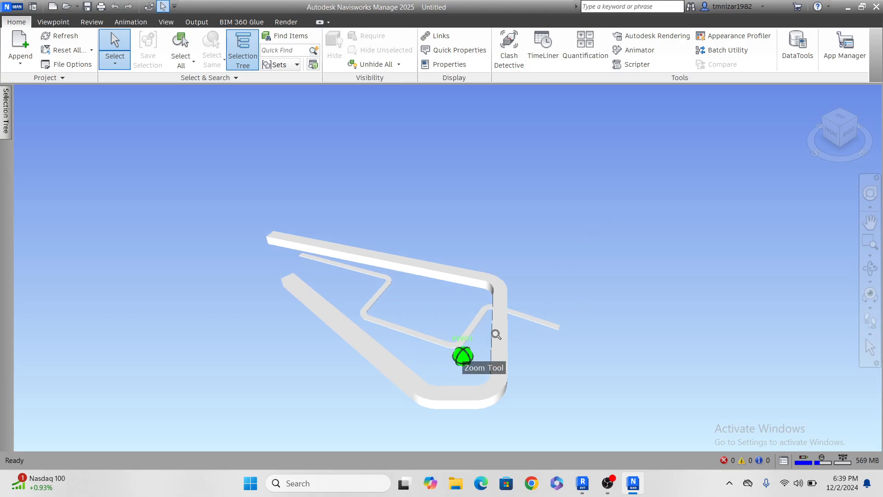
scroll(511, 321, up, 2)
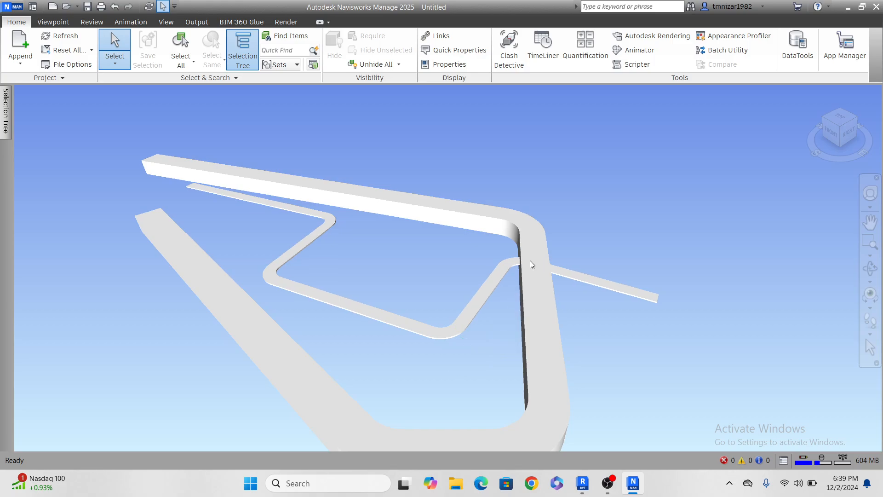
click(329, 307)
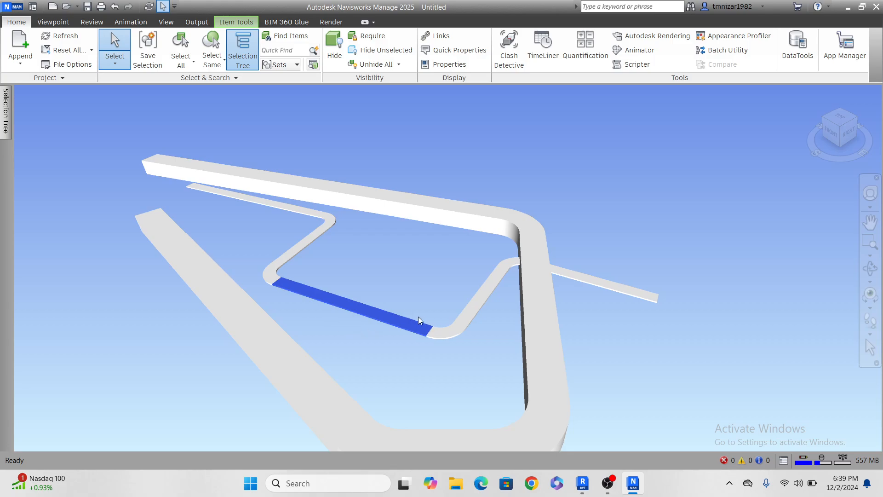
middle_drag(408, 322, 418, 309)
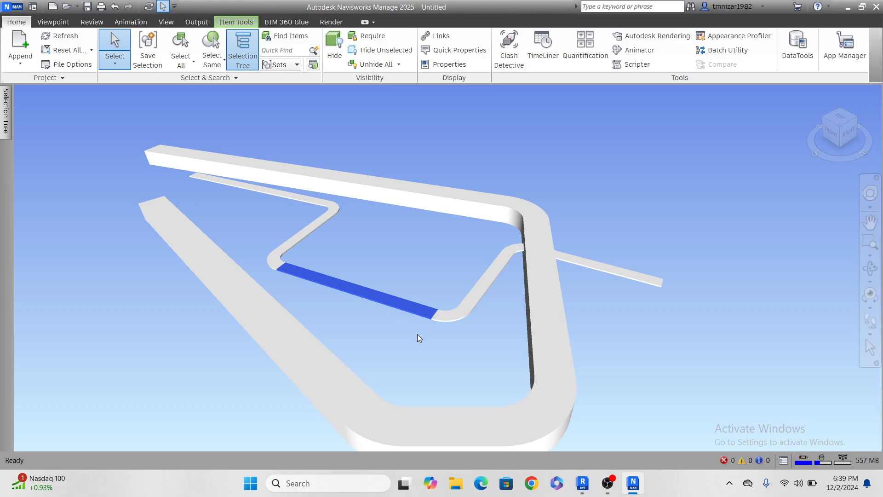
shift+middle_drag(398, 328, 482, 322)
scroll(479, 307, down, 3)
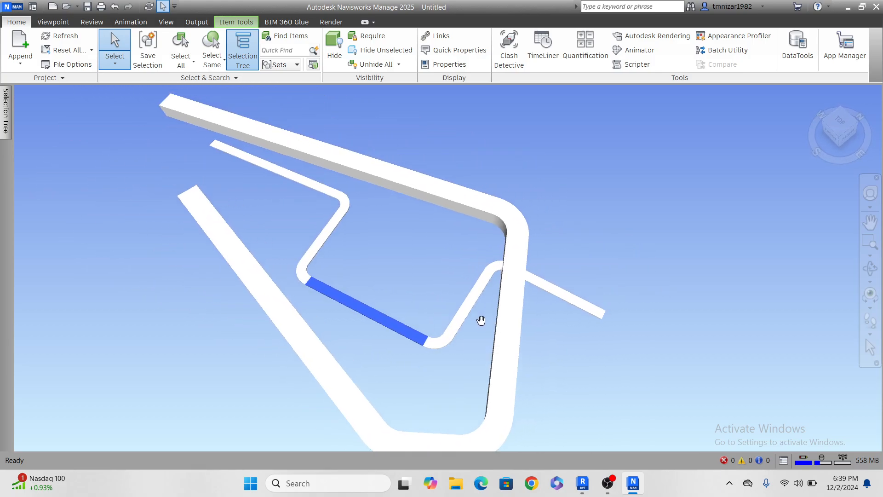
scroll(479, 323, down, 2)
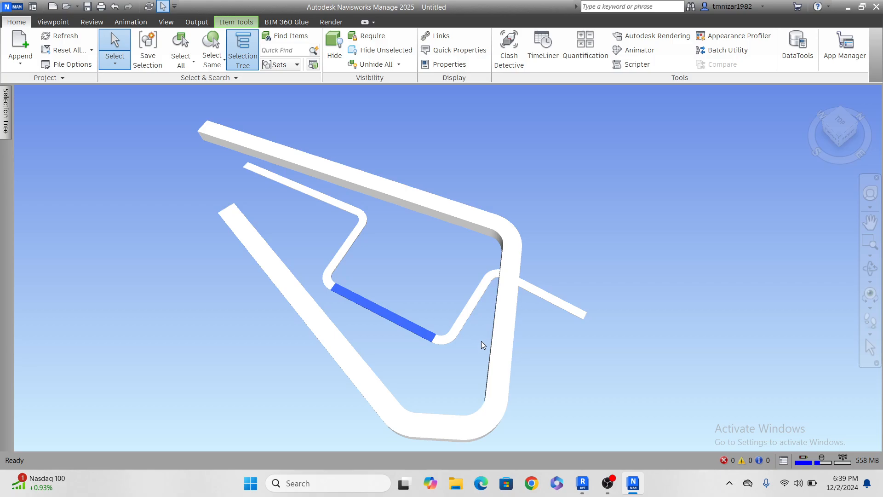
click(592, 278)
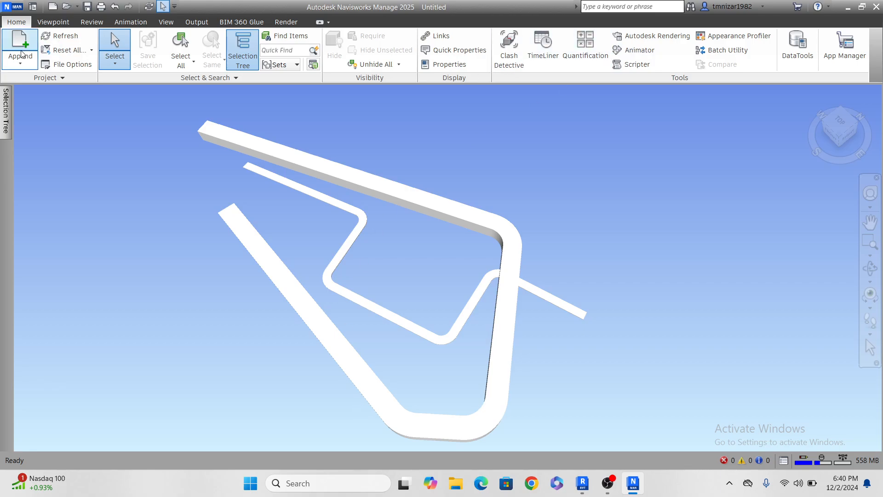
- Open Clash Detective, widen its window and expand the list of clash tests
click(508, 55)
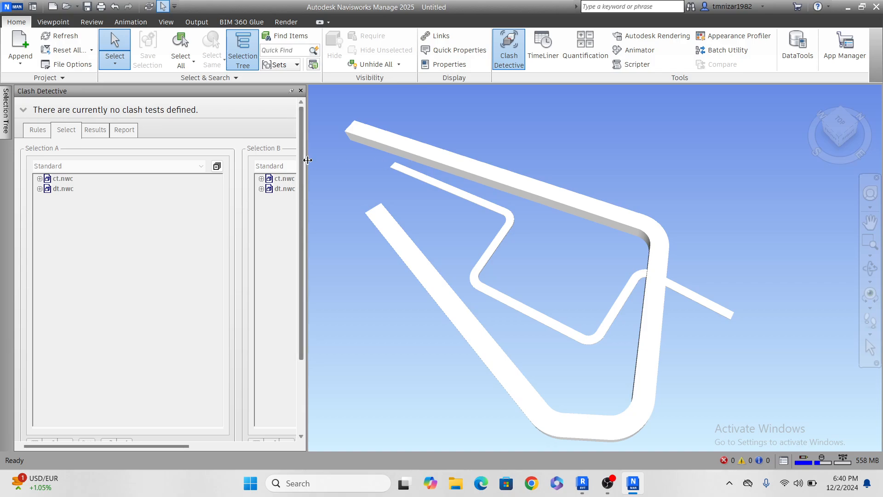
drag(369, 166, 368, 168)
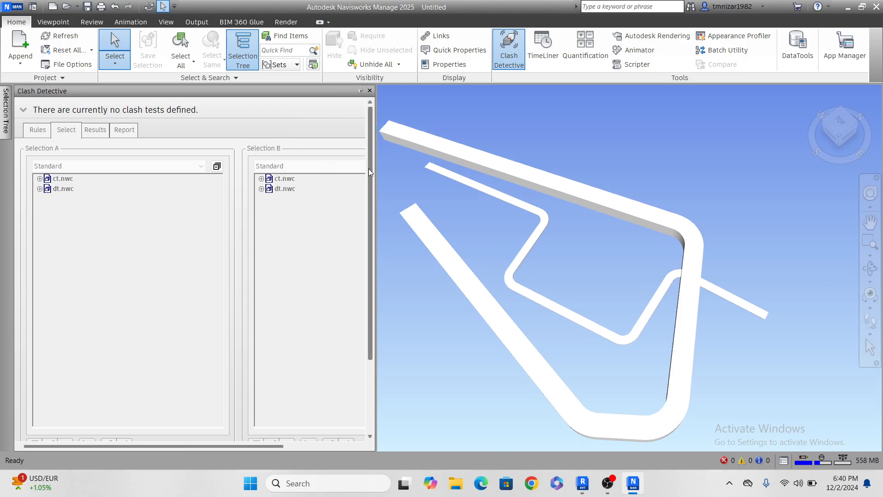
scroll(277, 192, down, 2)
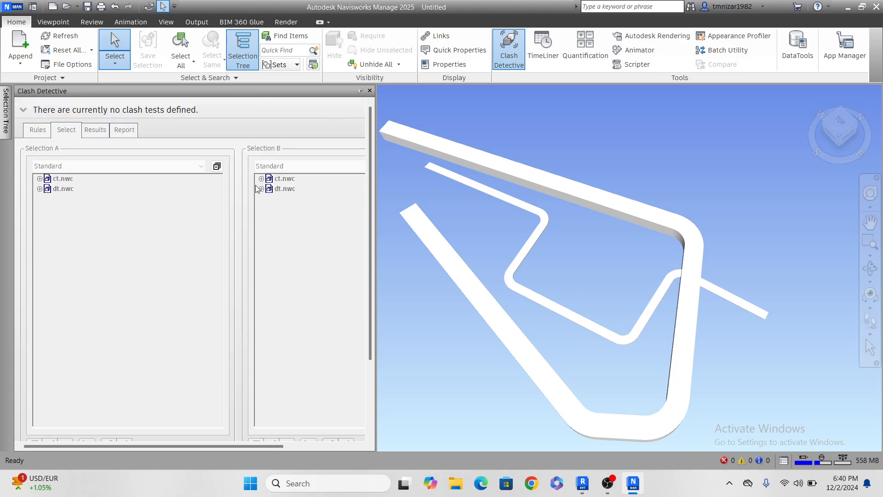
scroll(188, 212, down, 3)
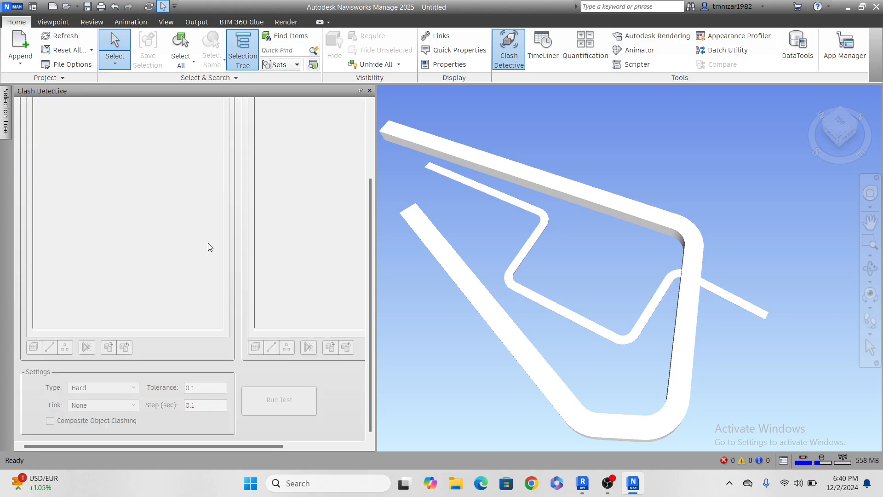
scroll(209, 238, up, 3)
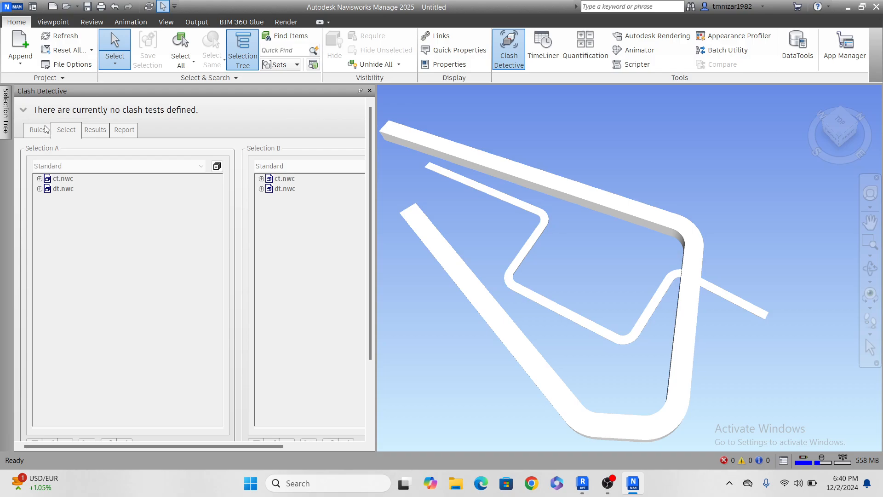
click(24, 111)
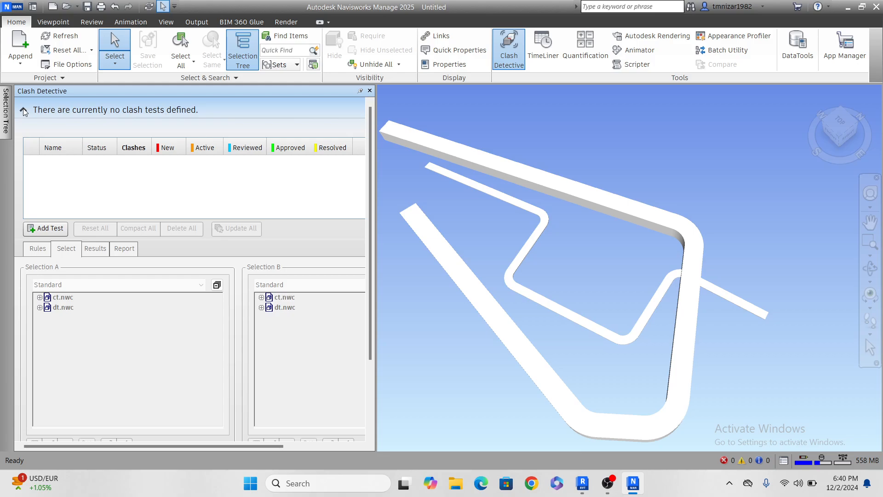
click(23, 109)
click(23, 111)
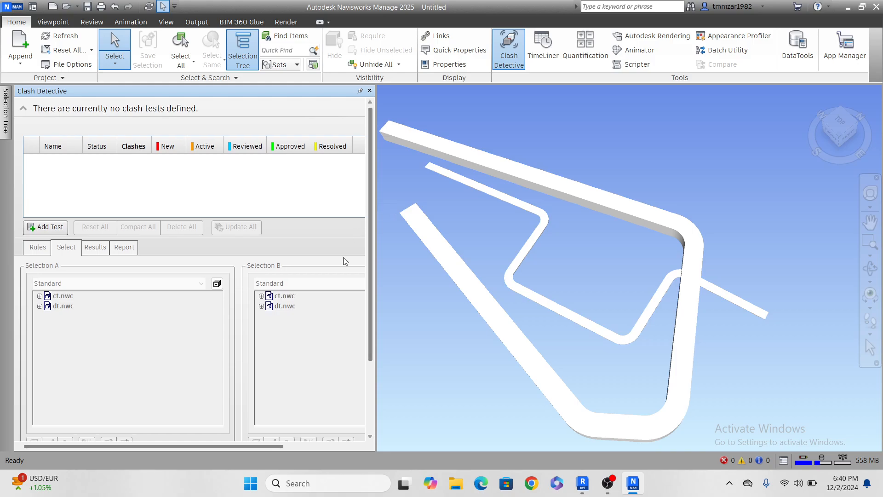
- Add a new clash test in Clash Detective
drag(266, 443, 367, 436)
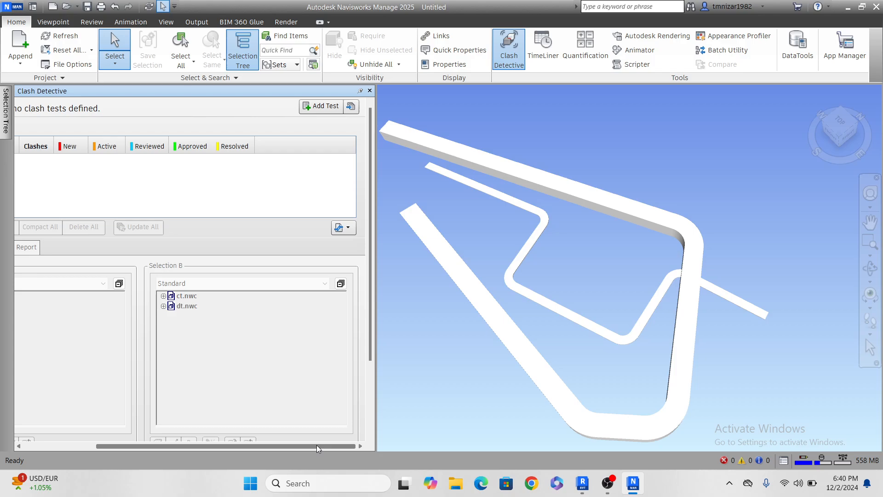
drag(316, 445, 189, 448)
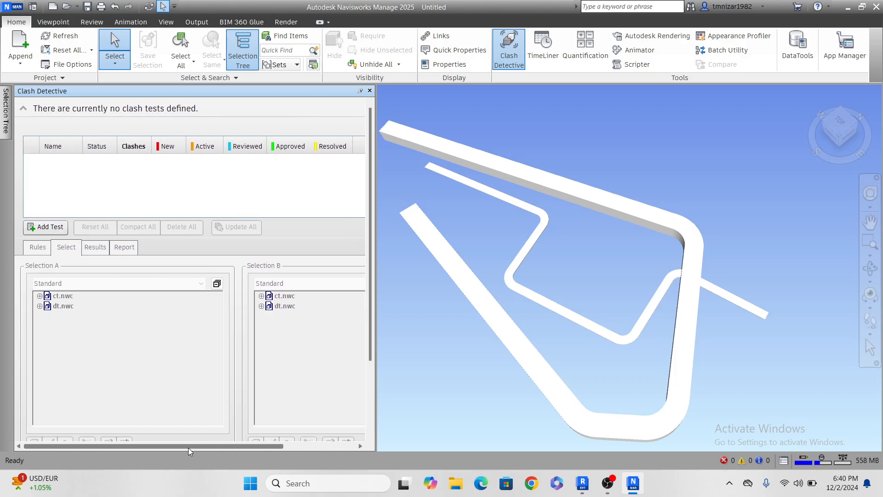
click(22, 109)
drag(197, 448, 271, 447)
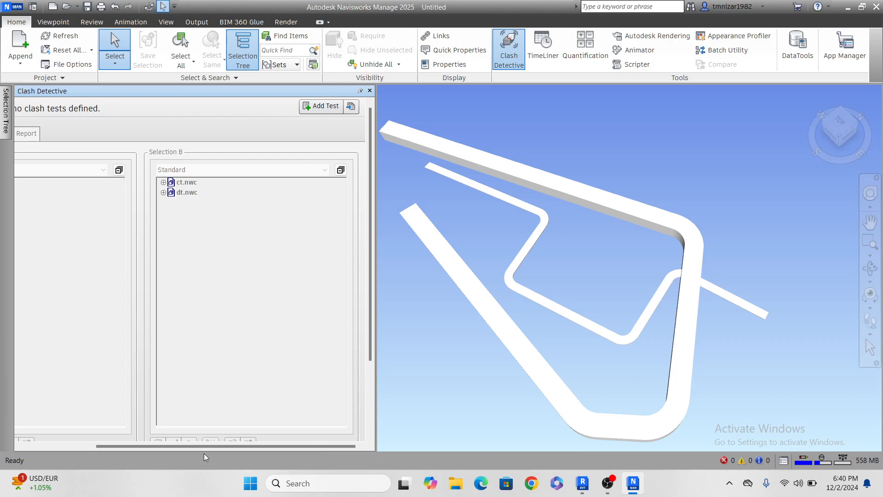
click(321, 105)
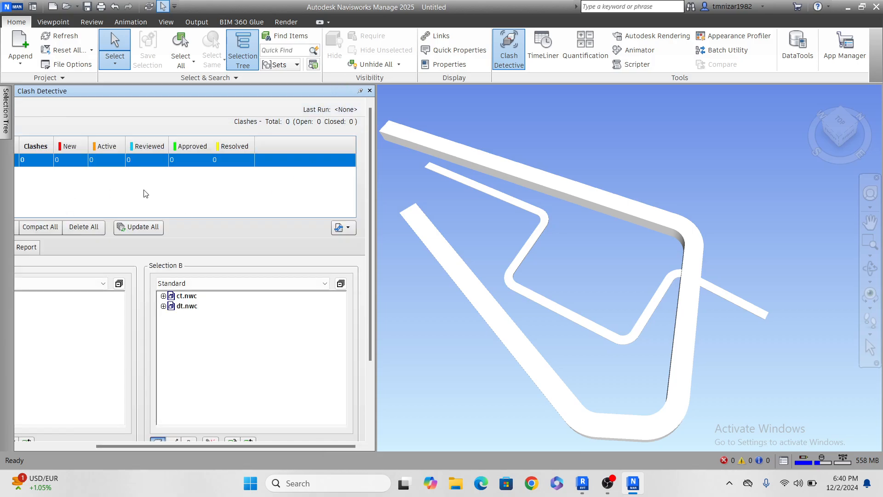
- Set the new clash test to compare ct.nwc as Selection A against dt.nwc as Selection B
drag(228, 446, 103, 448)
click(63, 296)
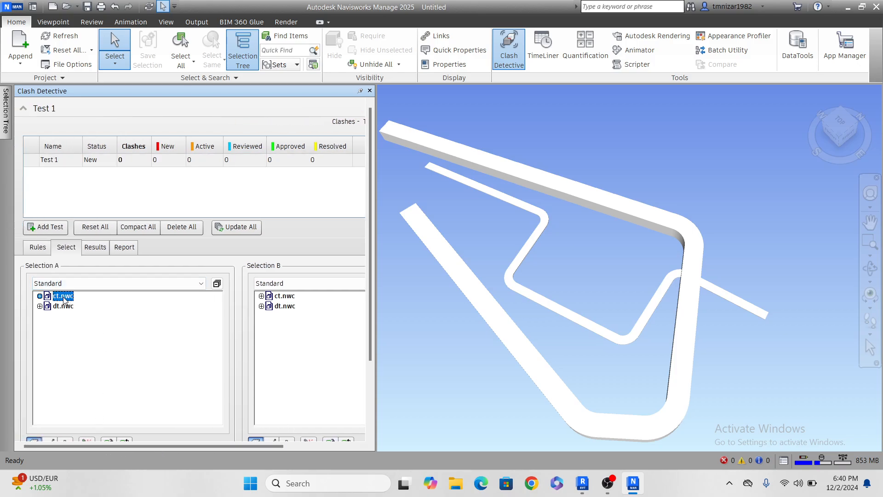
click(285, 307)
scroll(369, 280, down, 5)
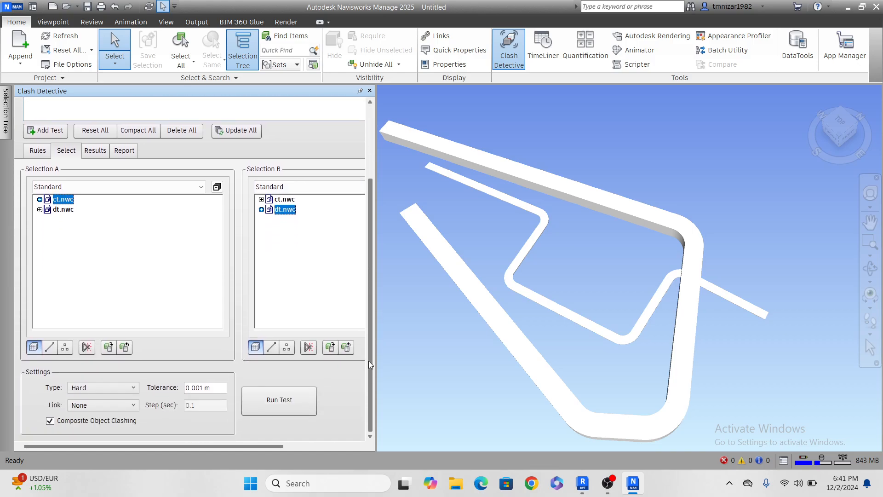
click(293, 397)
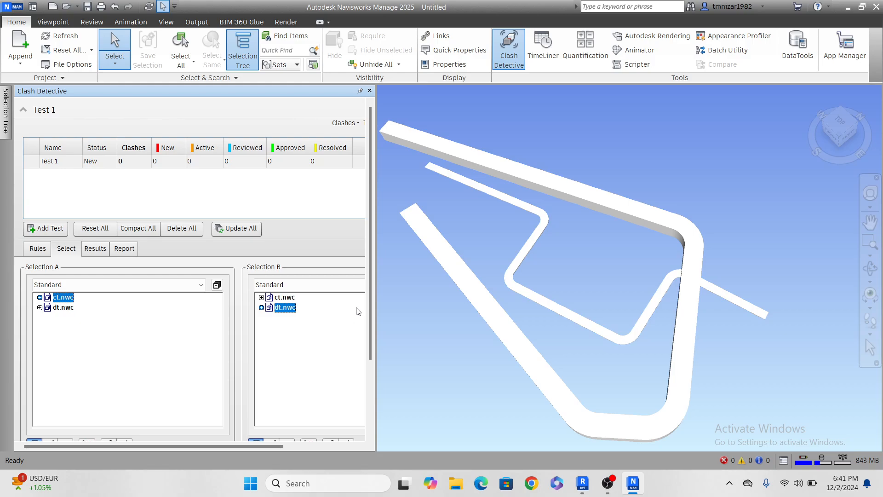
- Run the clash test between ct.nwc and dt.nwc, then view Clash2 and Clash1 in the results
scroll(369, 301, down, 5)
click(295, 402)
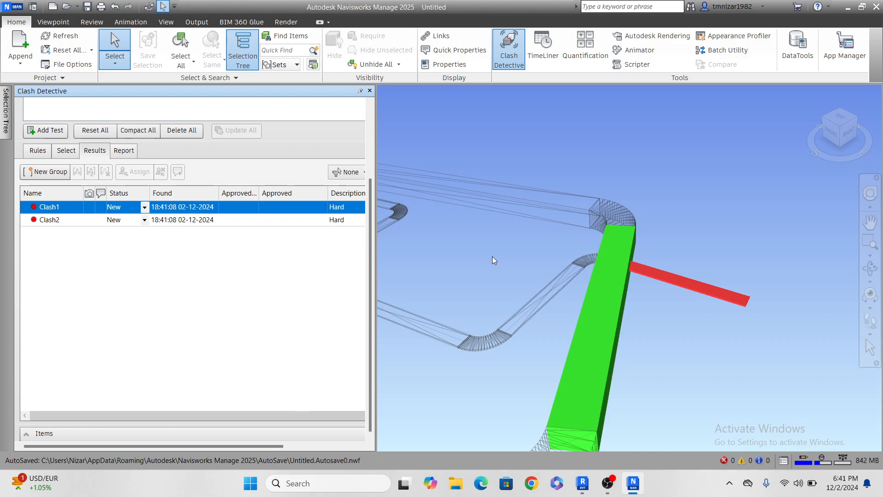
scroll(685, 318, down, 5)
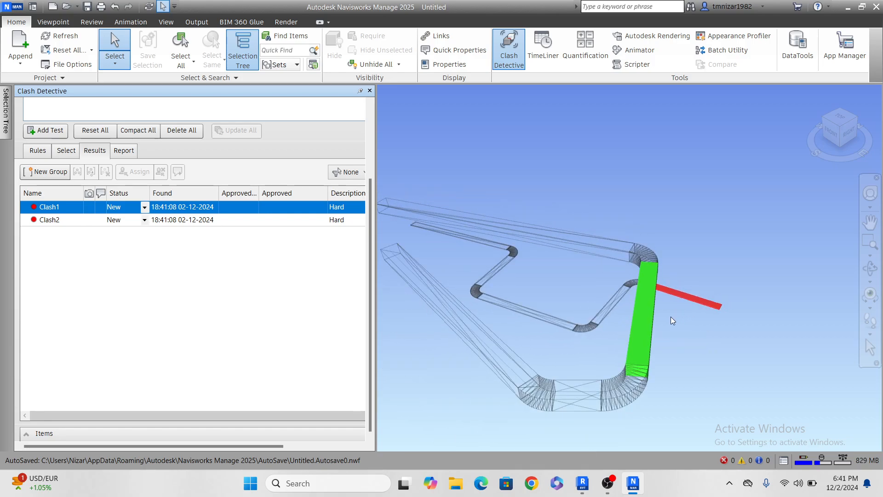
click(51, 221)
click(56, 206)
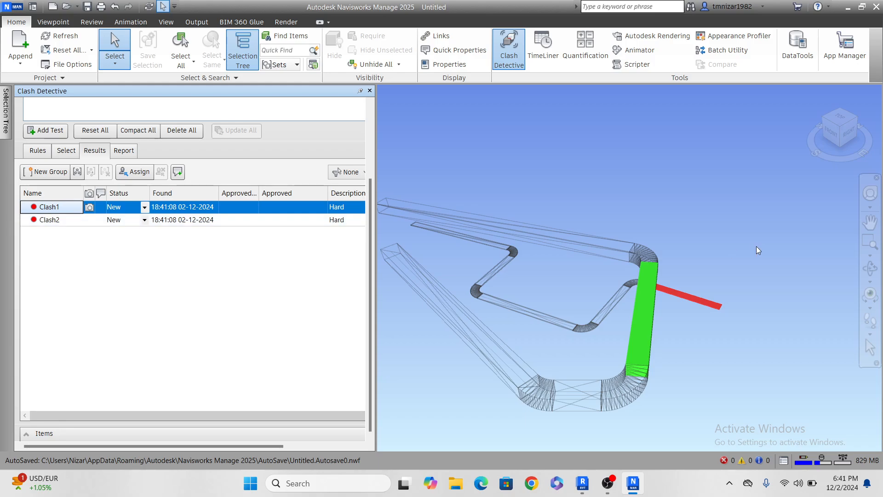
- Highlight the cable tray elbow beside the green duct, then the straight cable tray segment in the clash
scroll(685, 276, up, 3)
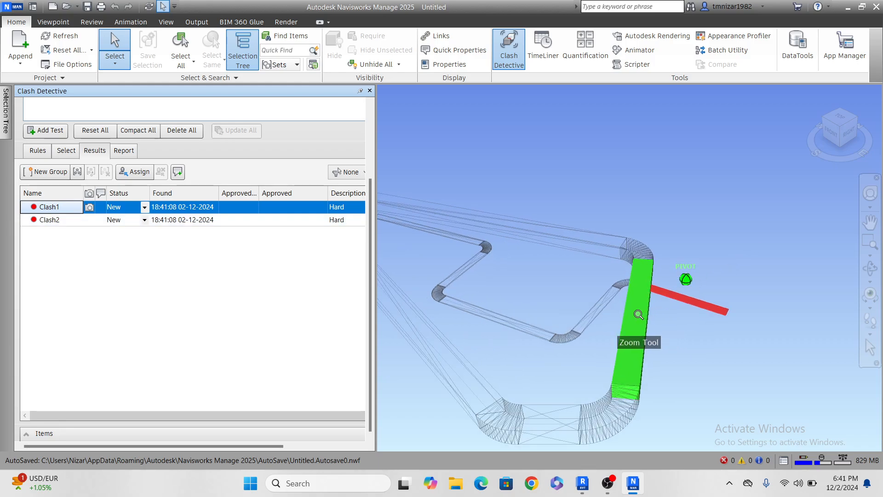
click(610, 285)
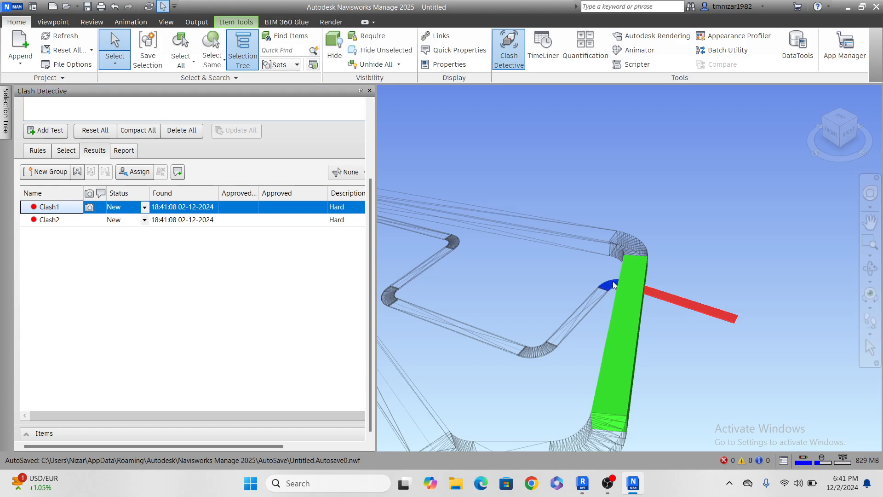
click(677, 300)
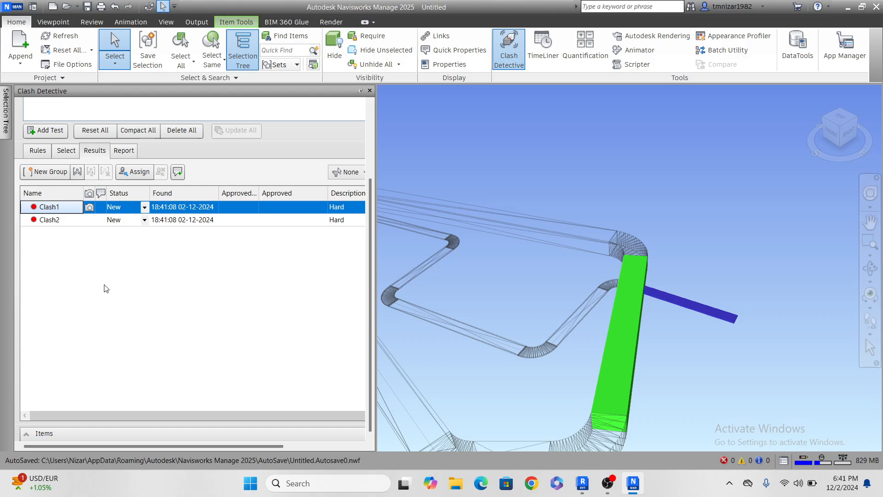
- Compare Clash1 and Clash2 from the Test 1 results, ending on Clash1
scroll(88, 283, up, 3)
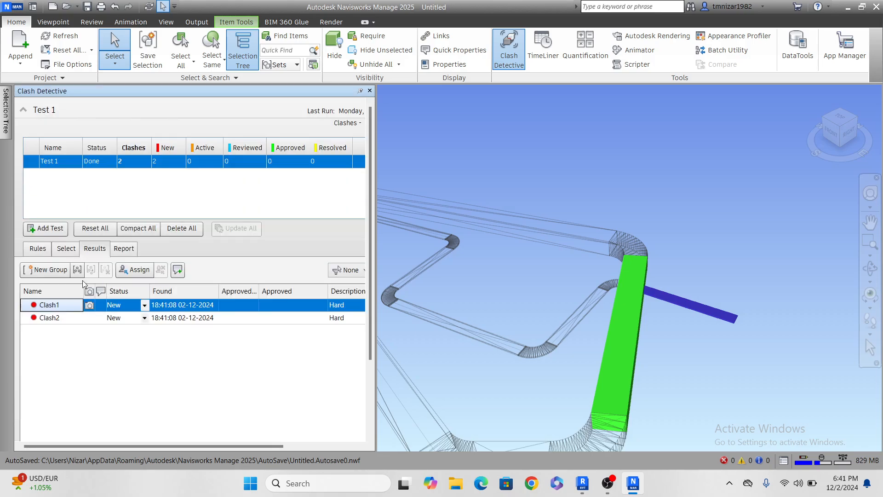
click(54, 307)
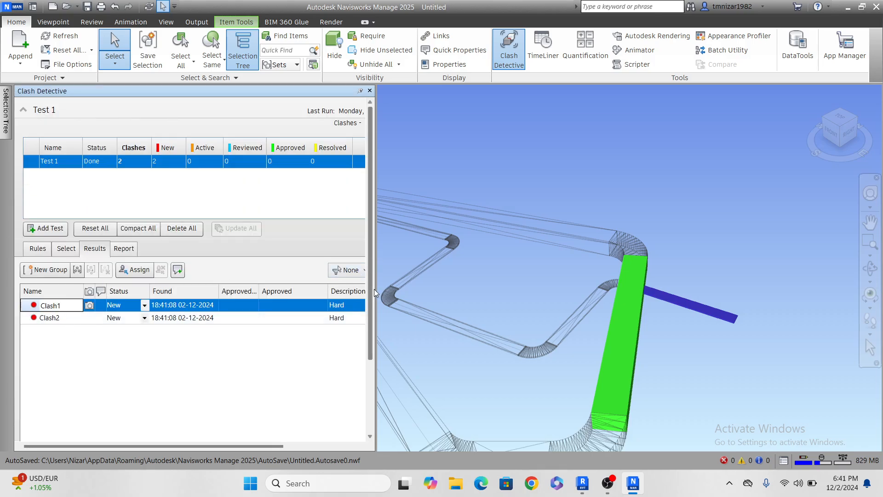
click(78, 318)
click(68, 306)
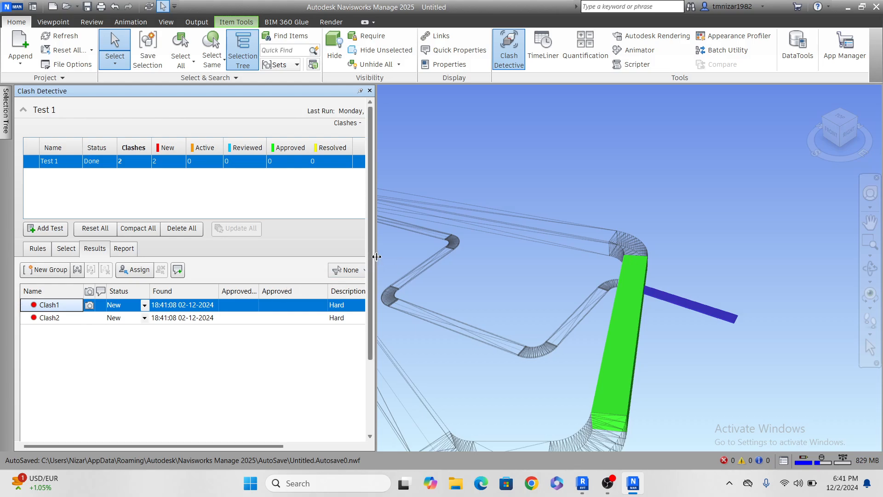
- Widen Clash Detective, expand its display settings and set the isolation to Hide Other
drag(477, 246, 477, 248)
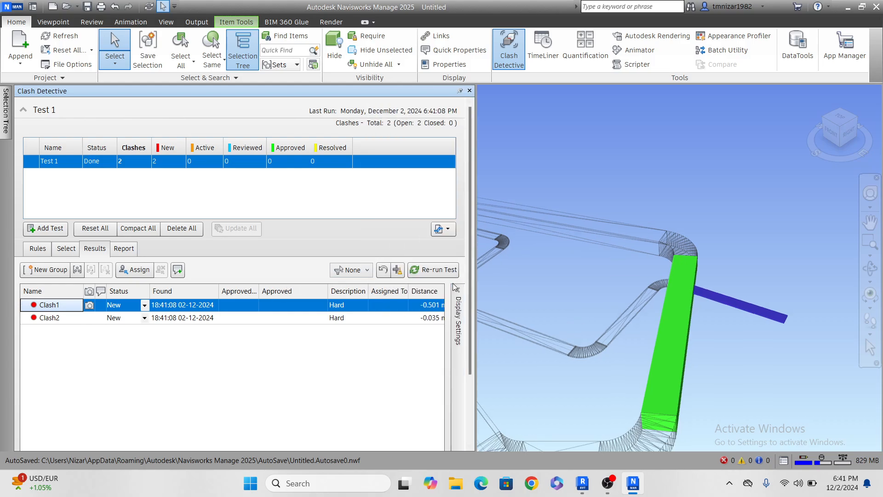
scroll(462, 288, down, 3)
click(455, 205)
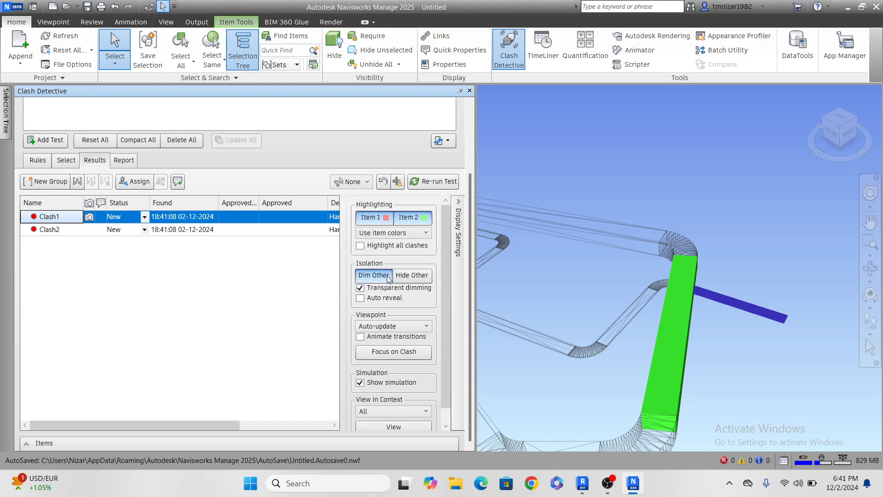
click(415, 276)
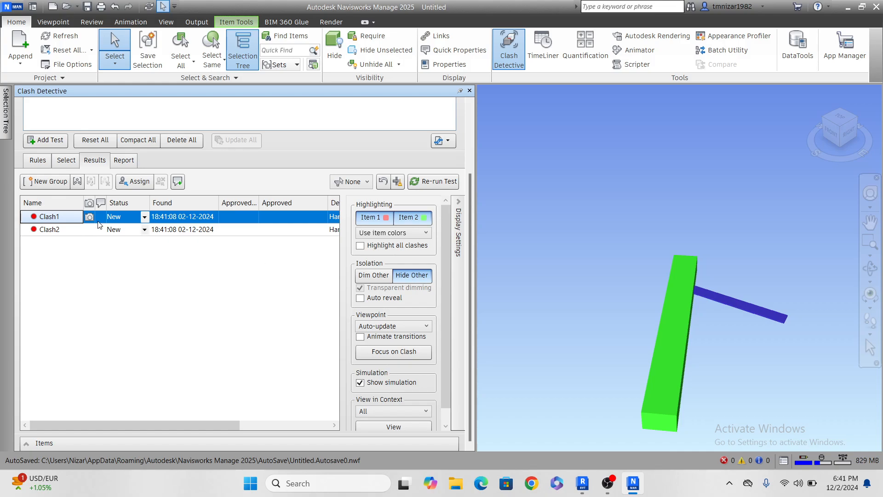
- View Clash2 and Clash1 with the other items hidden, then focus the view on Clash1
click(65, 231)
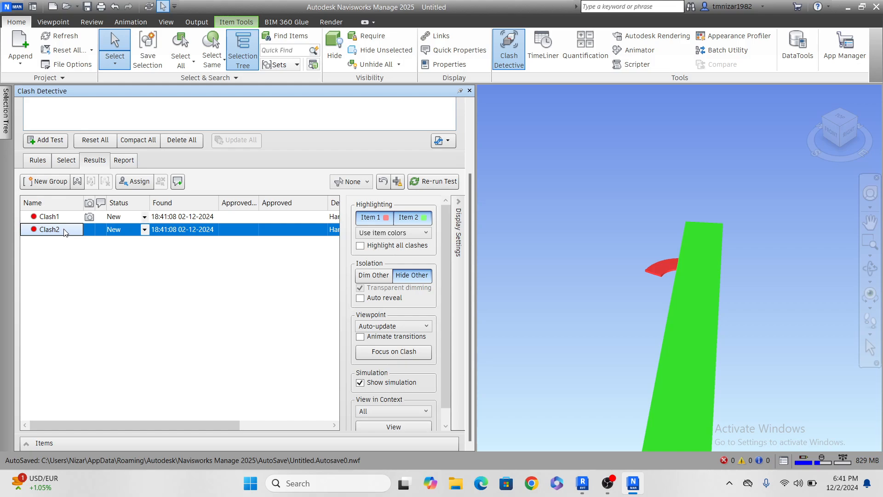
click(59, 218)
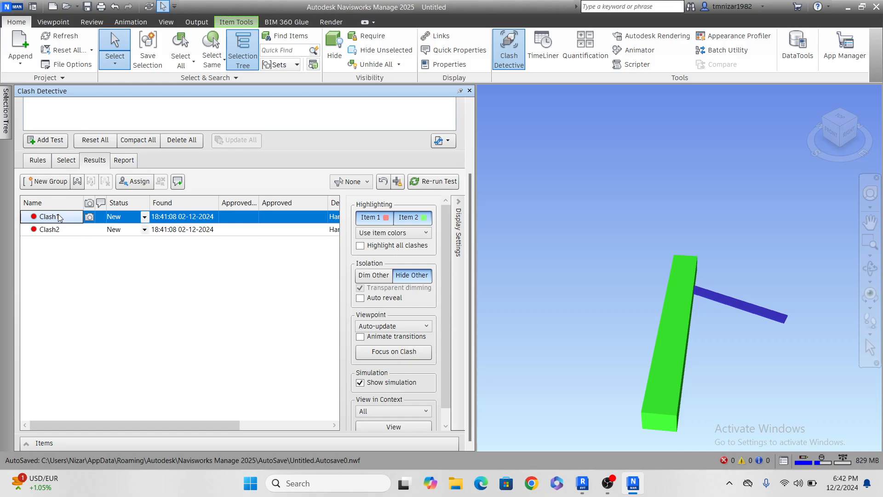
scroll(419, 346, down, 1)
click(408, 338)
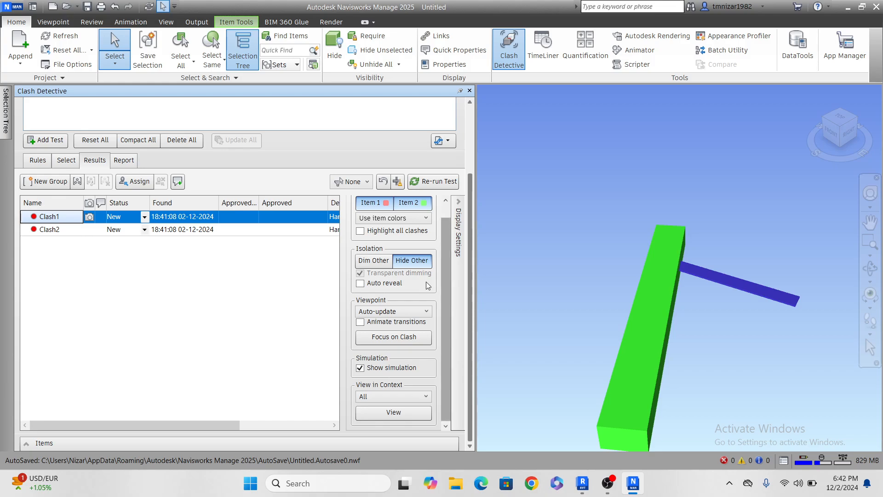
- Expand the item details of Clash1 to read both clashing elements, then collapse them
click(223, 444)
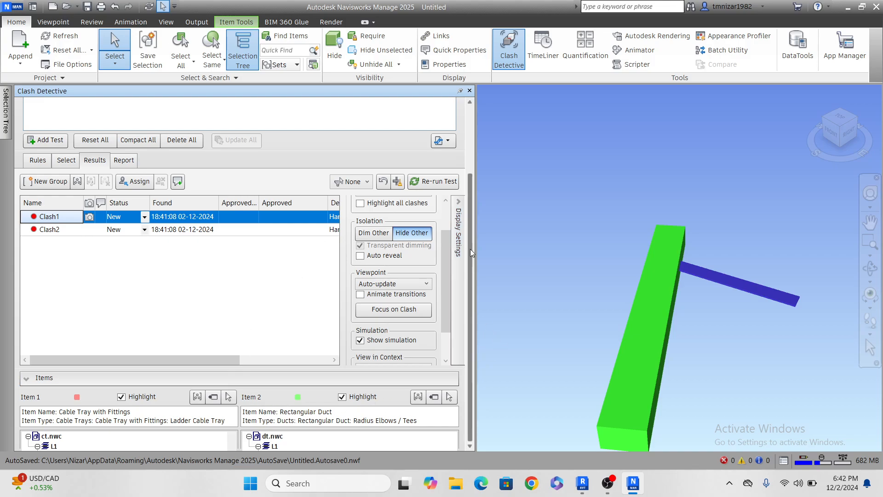
drag(470, 249, 470, 323)
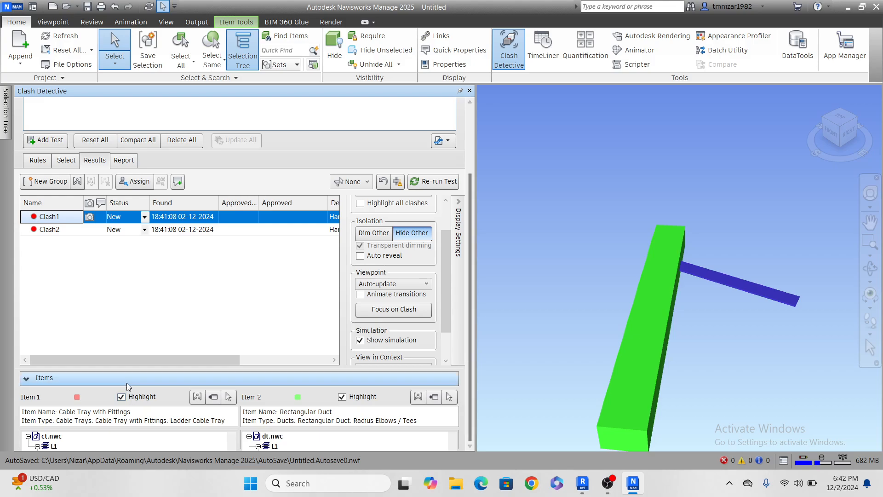
click(60, 380)
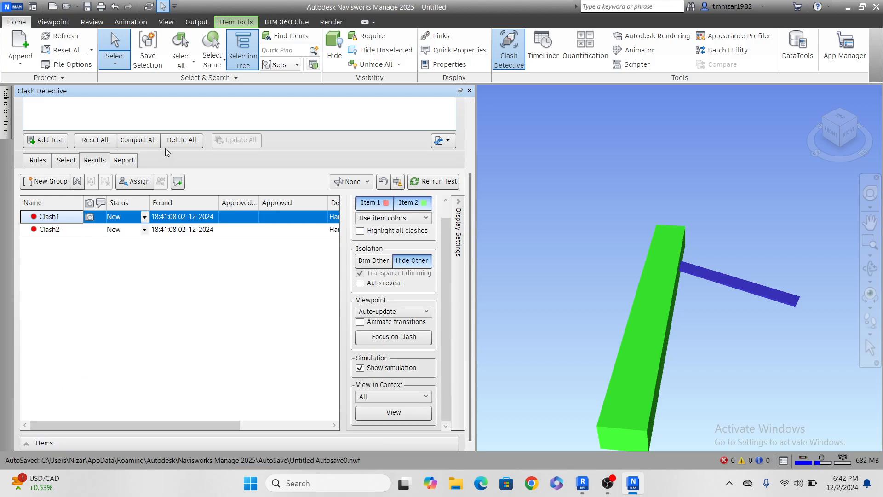
- Collapse the list of clash tests to give the Test 1 results more room
scroll(366, 204, up, 1)
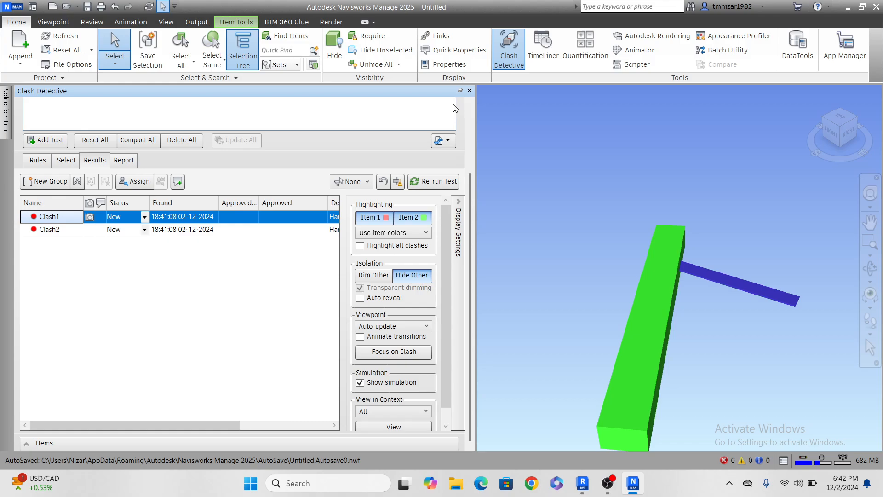
drag(470, 193, 473, 105)
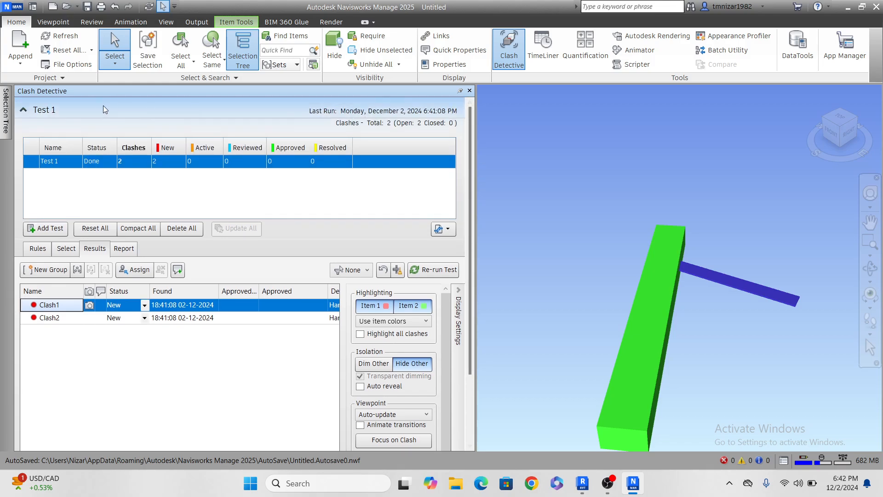
click(22, 110)
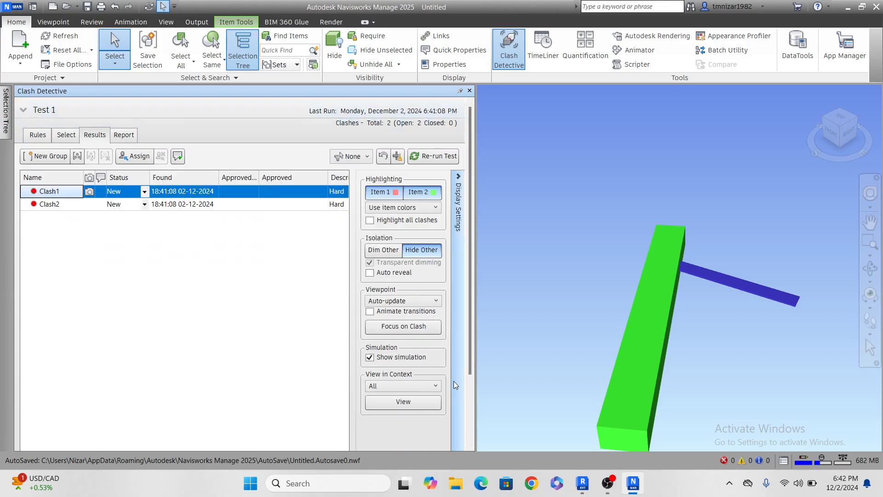
scroll(456, 386, down, 3)
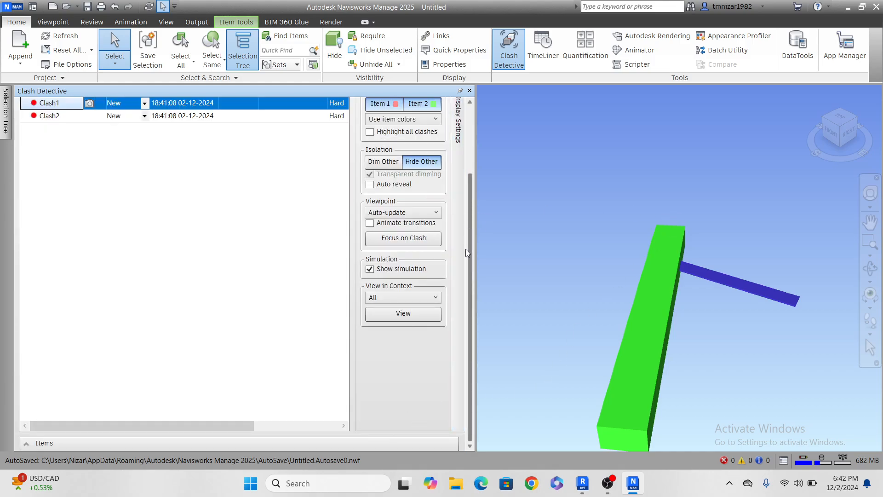
click(463, 203)
drag(471, 208, 455, 84)
- Review the ignore rules of Test 1, then its selections and test settings
click(38, 134)
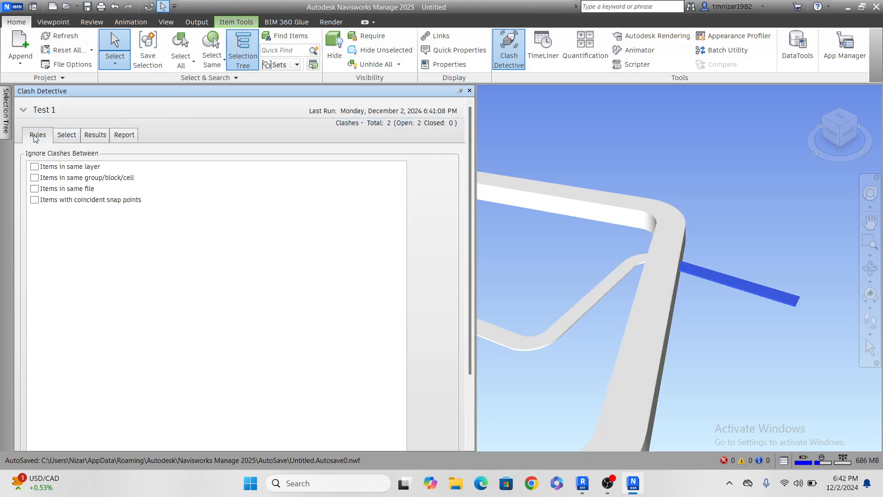
click(66, 135)
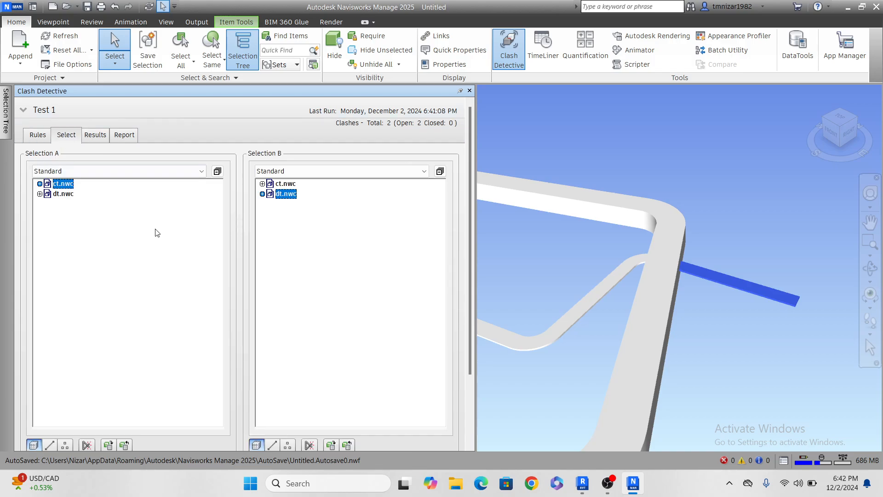
scroll(275, 361, down, 3)
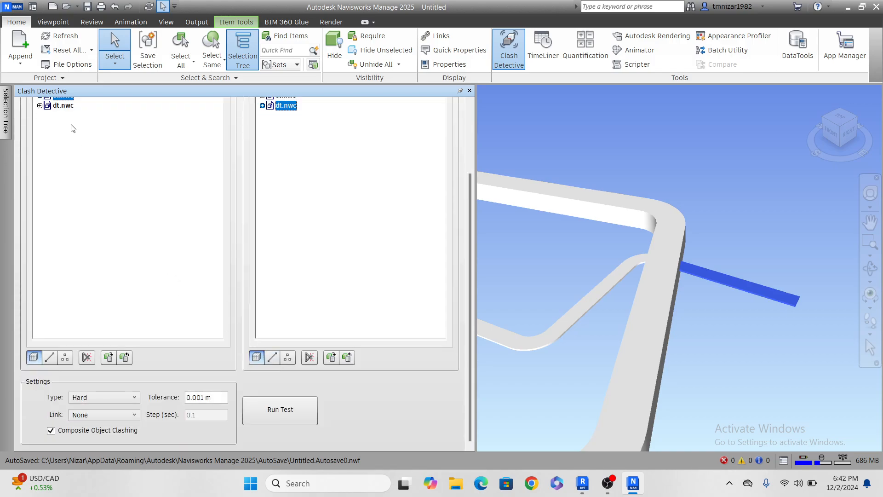
drag(471, 202, 468, 119)
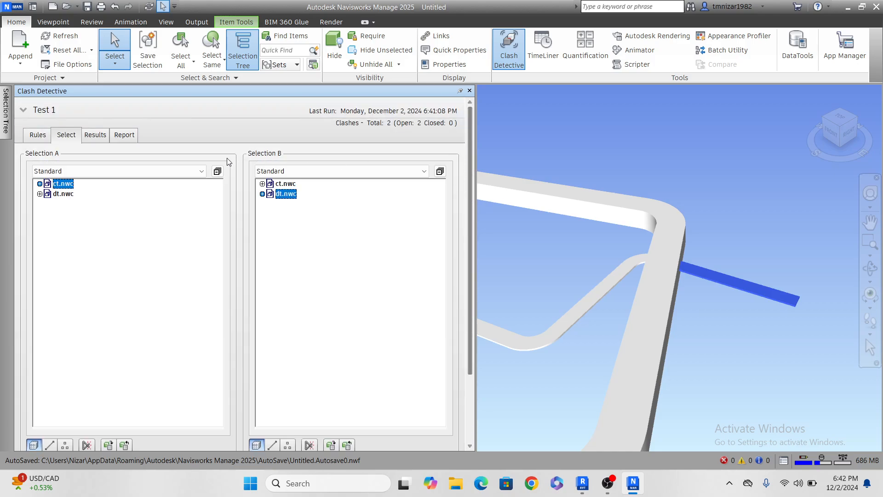
- Enable the Test 1 rule that ignores clashes between items in the same group/block/cell
click(36, 136)
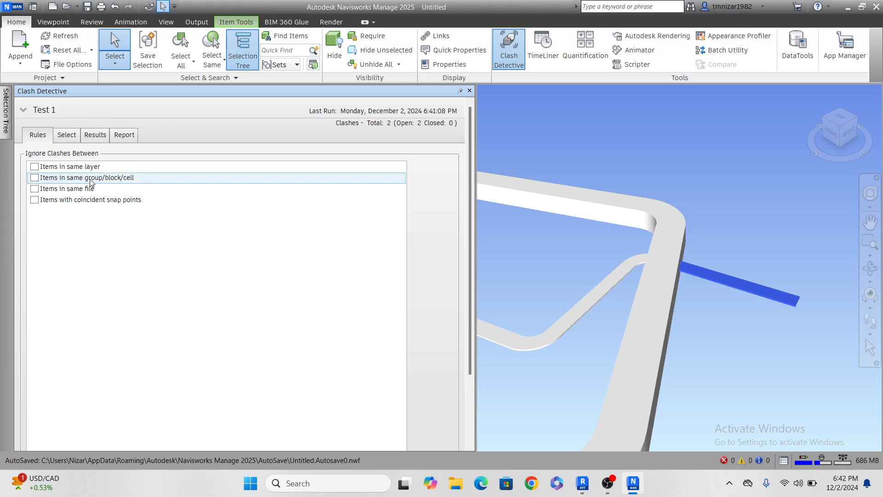
click(35, 178)
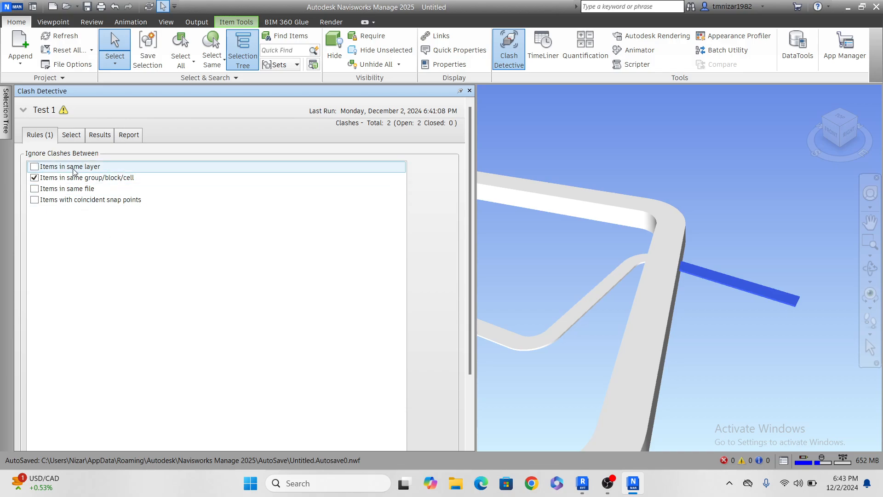
click(72, 139)
click(39, 135)
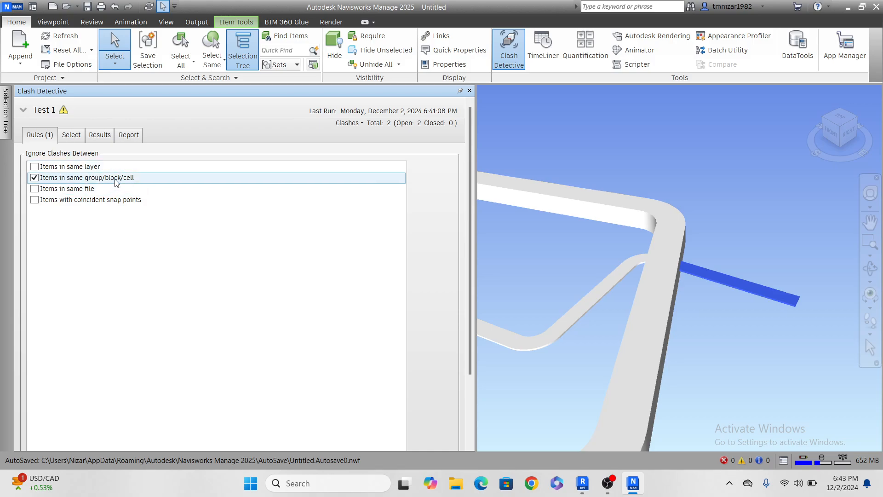
- Look through the selections, results and rules of Test 1 again, ending on the selections
click(71, 136)
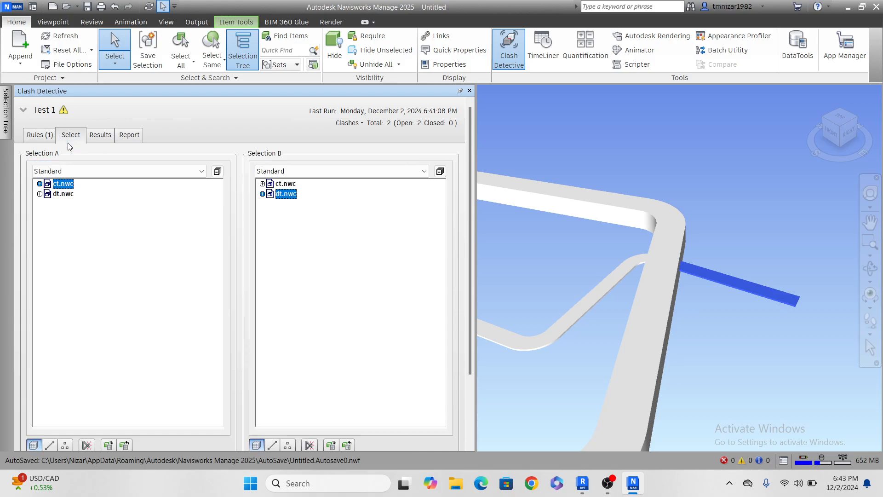
click(101, 134)
click(37, 135)
click(71, 137)
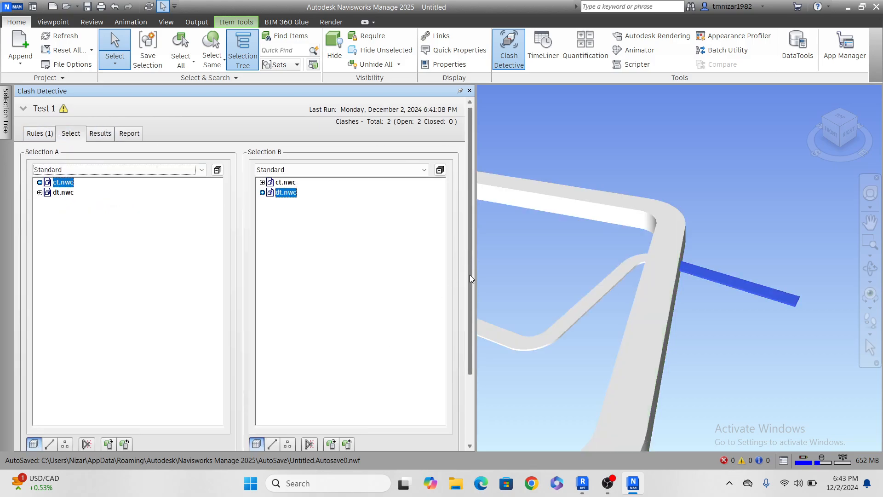
scroll(464, 263, down, 3)
scroll(218, 399, up, 3)
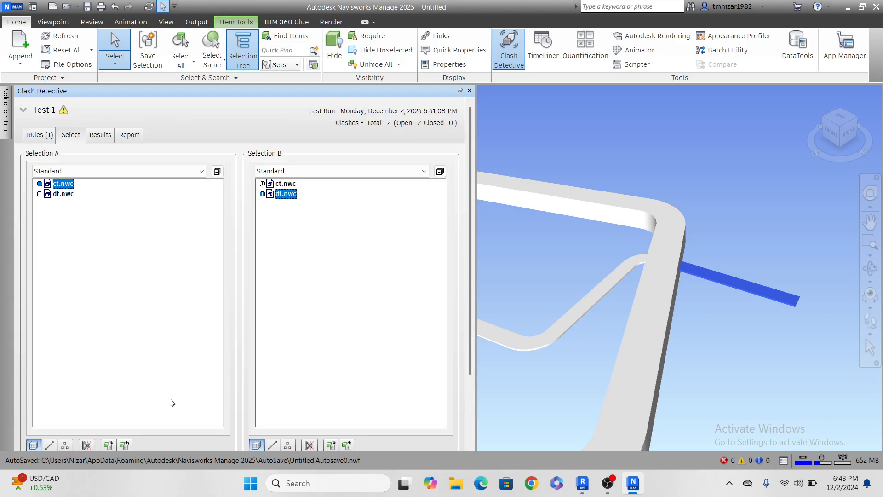
- Review the tolerance, clash type and link options in the Test 1 settings
scroll(470, 195, down, 3)
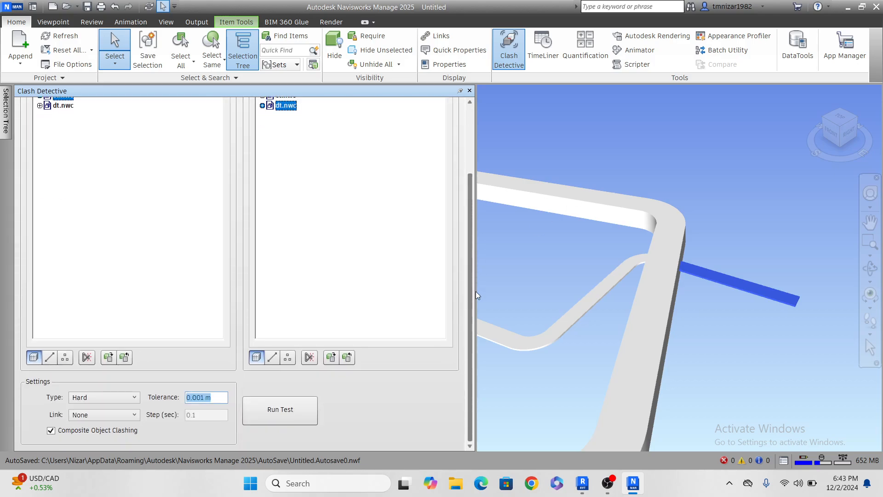
click(221, 399)
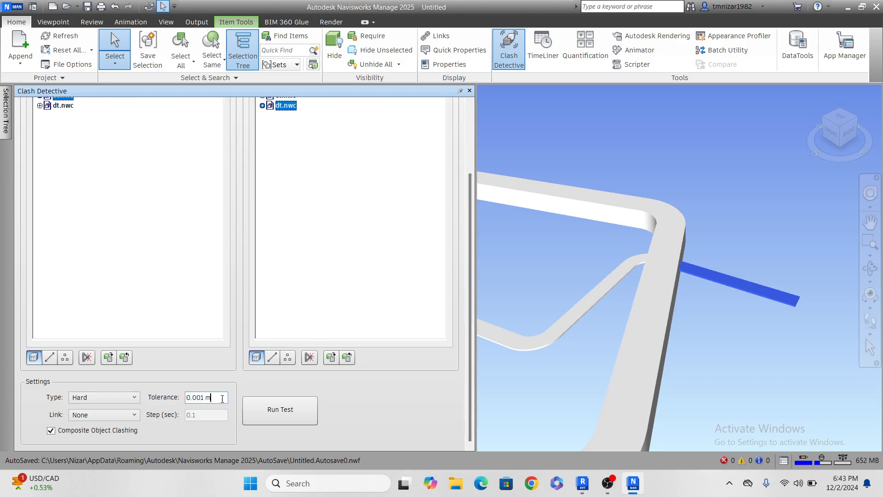
click(117, 398)
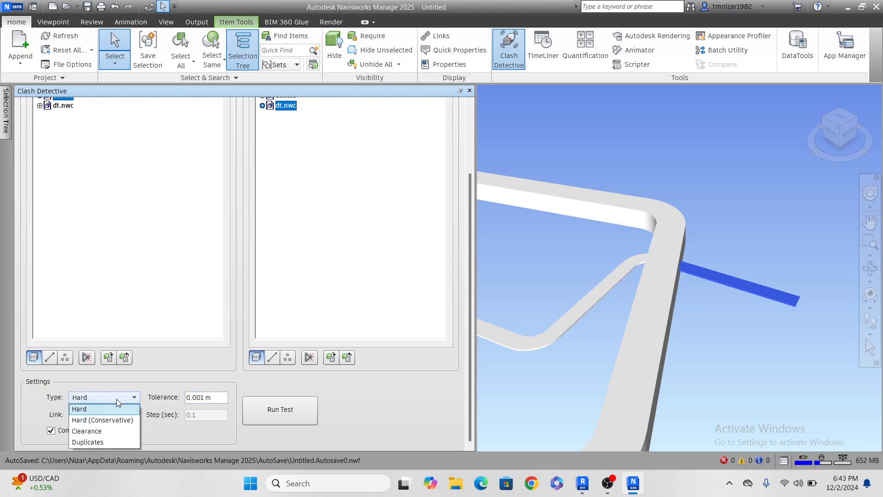
click(118, 399)
click(120, 399)
click(120, 401)
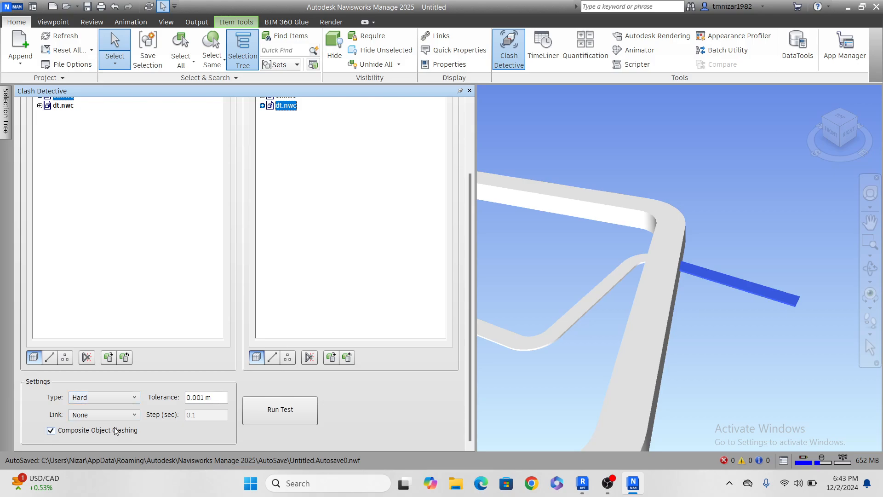
click(126, 417)
click(125, 416)
- Hide the surfaces in the scene so only lines are drawn, and display the surfaces again
click(257, 359)
click(259, 359)
click(272, 358)
click(168, 23)
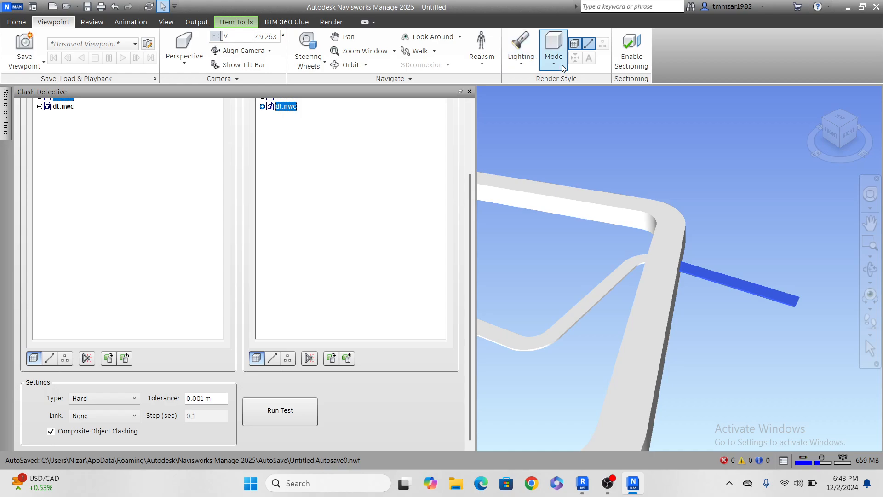
click(576, 45)
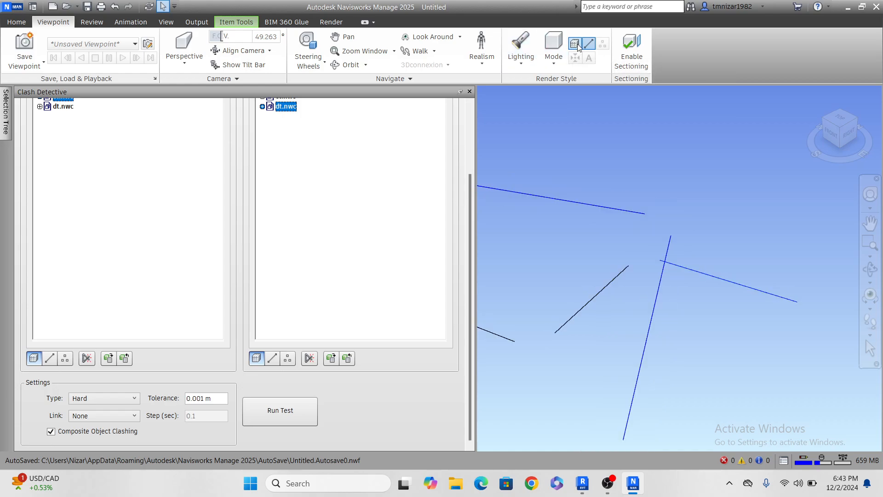
click(574, 45)
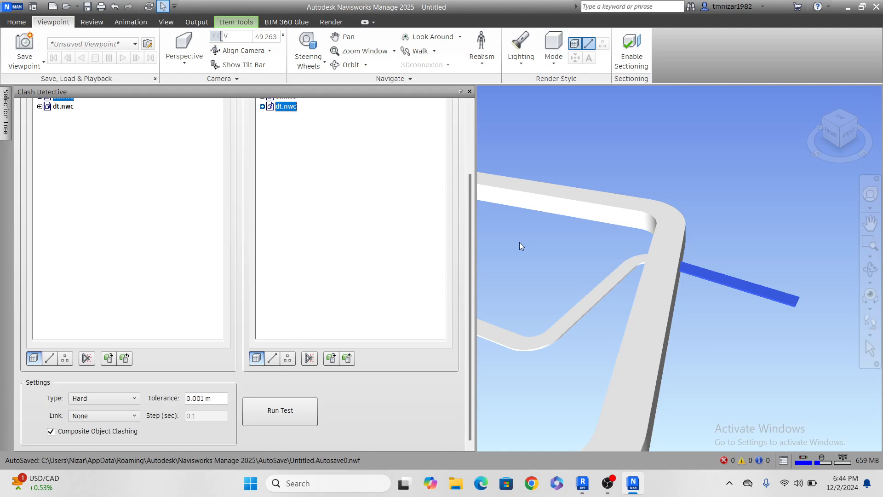
- Set Selection B (dt.nwc) to clash on lines instead of surfaces and run Test 1
mouse_move(471, 228)
mouse_down()
mouse_move(473, 200)
mouse_move(466, 234)
mouse_up()
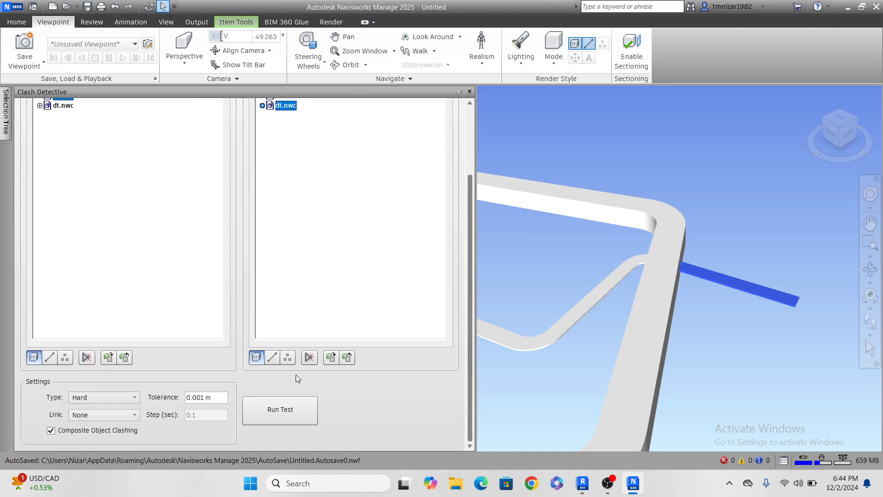
scroll(274, 358, up, 3)
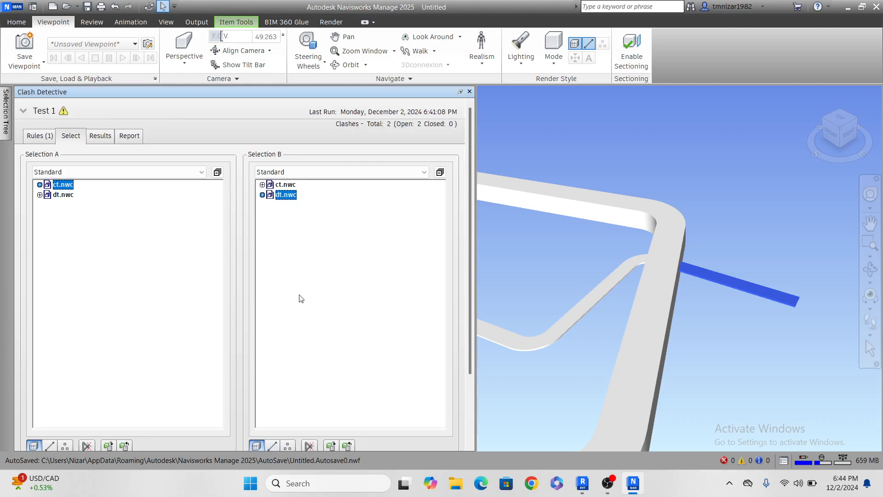
drag(471, 268, 470, 339)
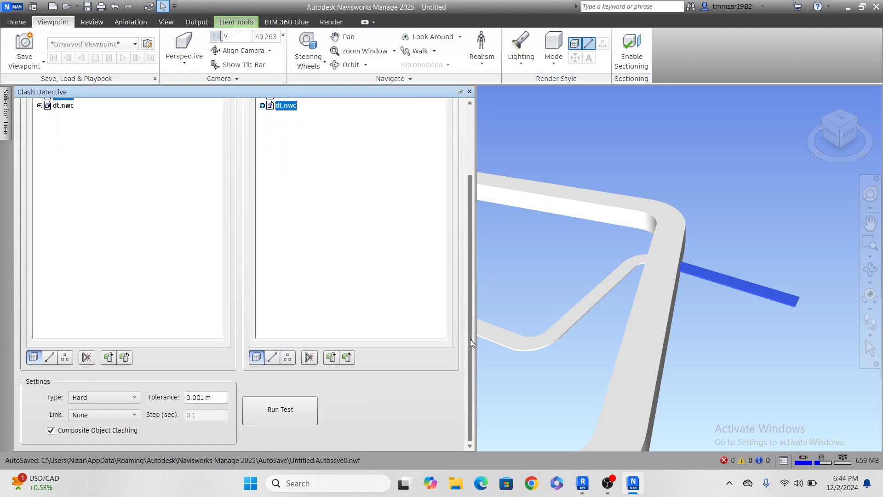
click(274, 358)
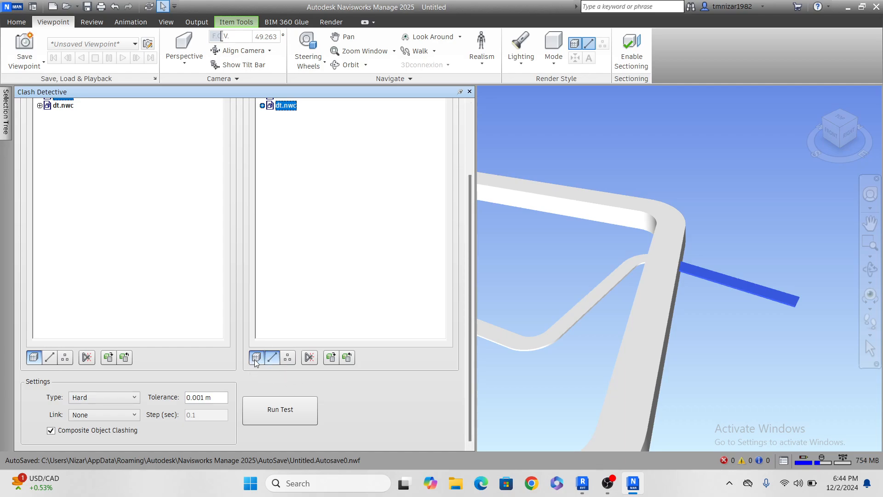
click(286, 410)
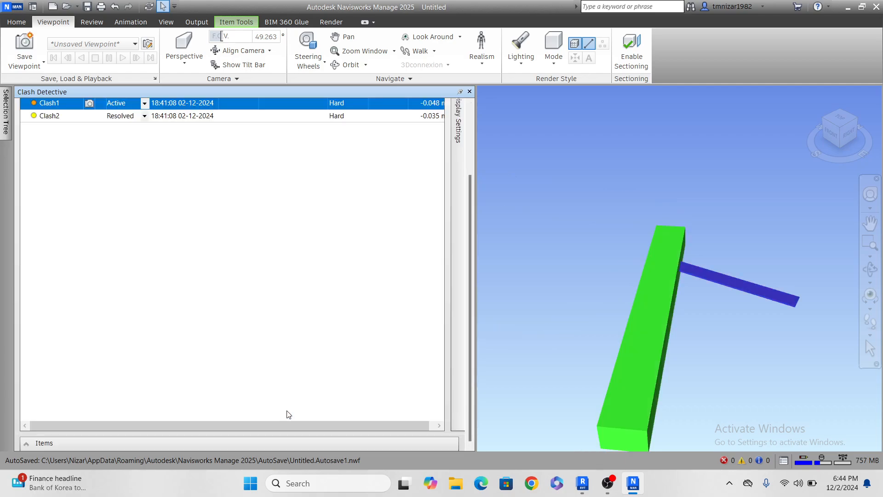
- Inspect Clash2 and Clash1 in the model and look over the Test 1 results
click(50, 116)
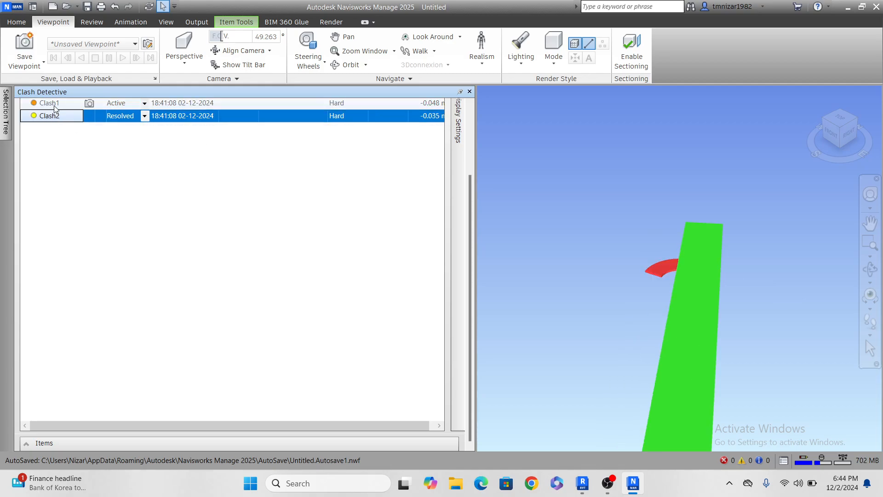
click(55, 104)
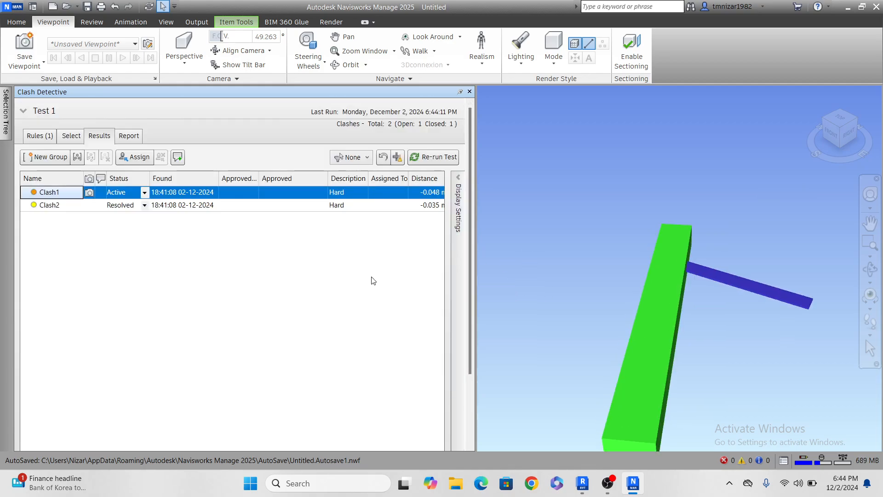
drag(470, 239, 477, 352)
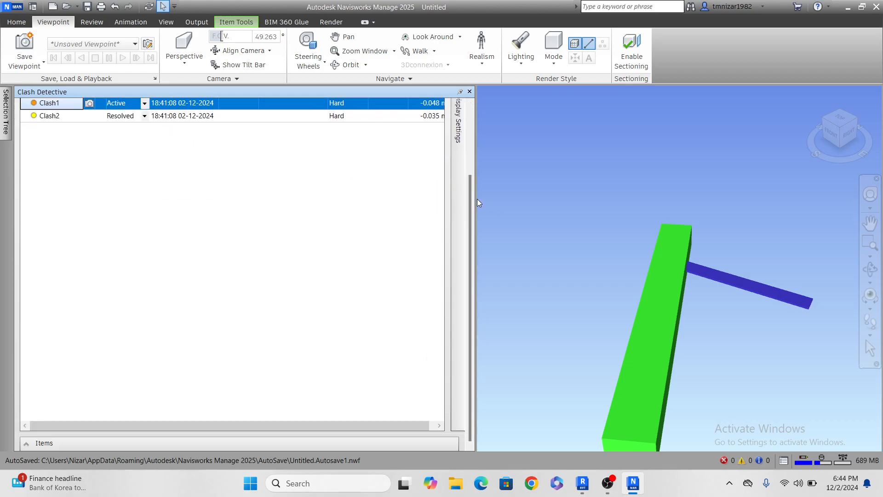
drag(478, 203, 474, 108)
- Set Selection A (ct.nwc) to clash on lines instead of surfaces and run Test 1 again
click(71, 136)
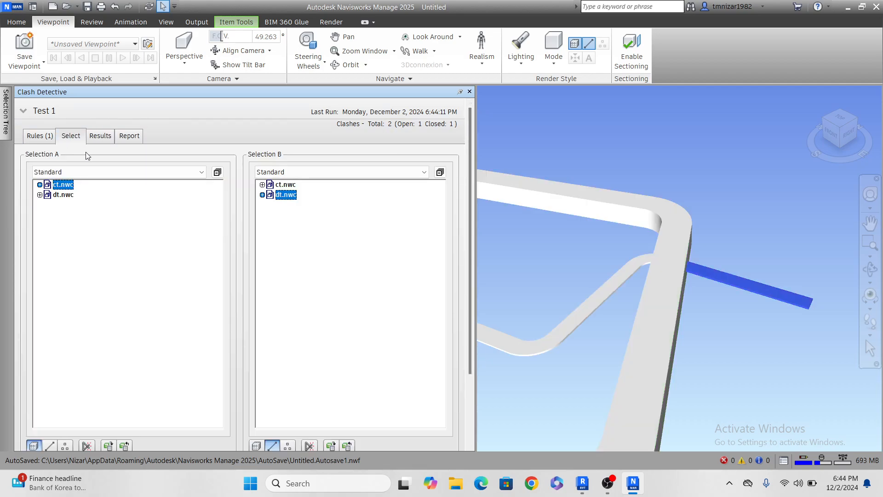
click(50, 445)
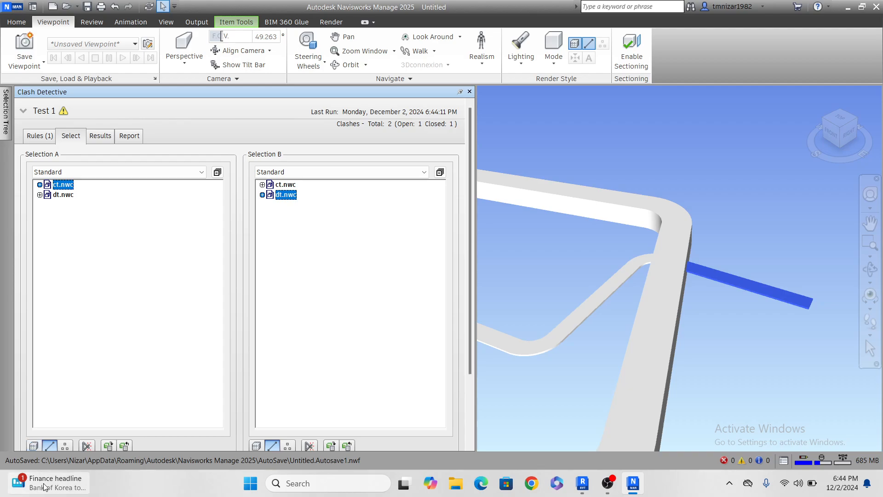
scroll(380, 391, down, 3)
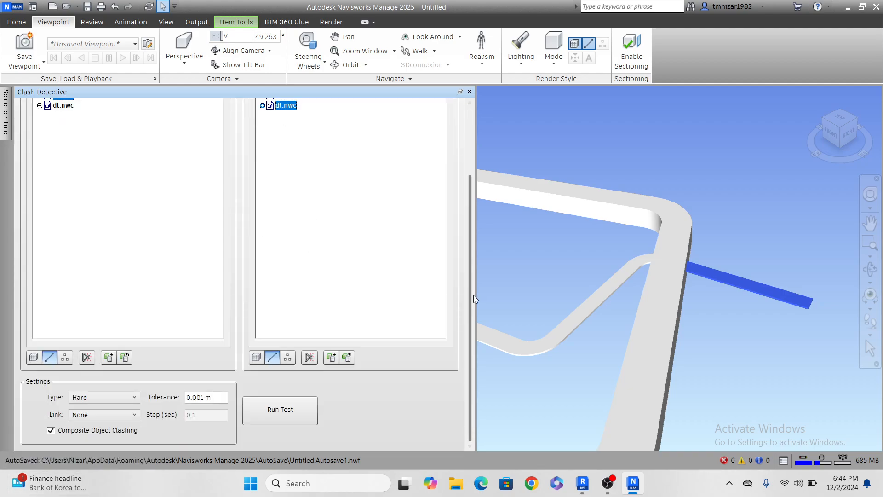
click(289, 412)
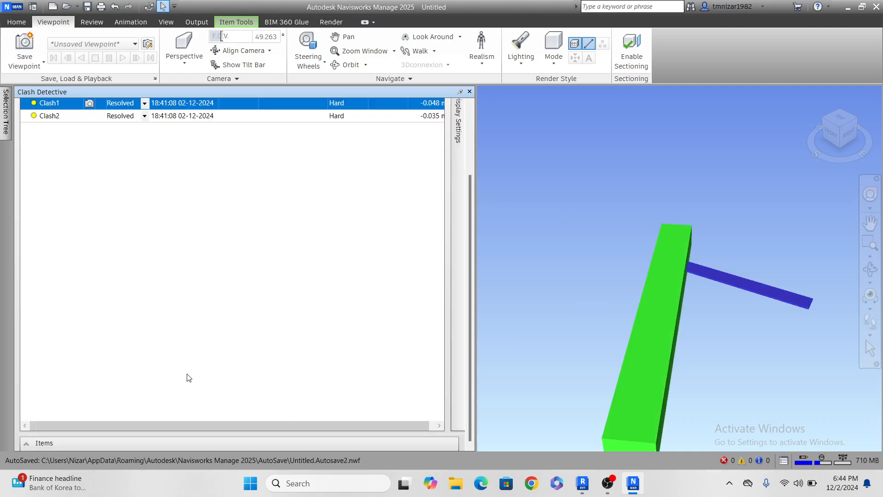
- Review the clash statuses of Test 1 and expand the list of clash tests above its results
drag(469, 189, 470, 107)
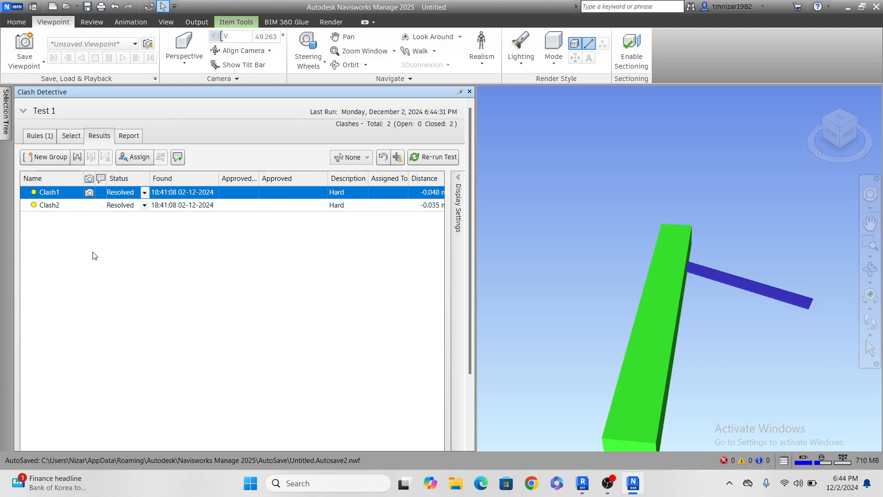
click(72, 136)
click(99, 137)
mouse_move(472, 272)
mouse_down()
mouse_move(475, 365)
mouse_move(471, 258)
mouse_up()
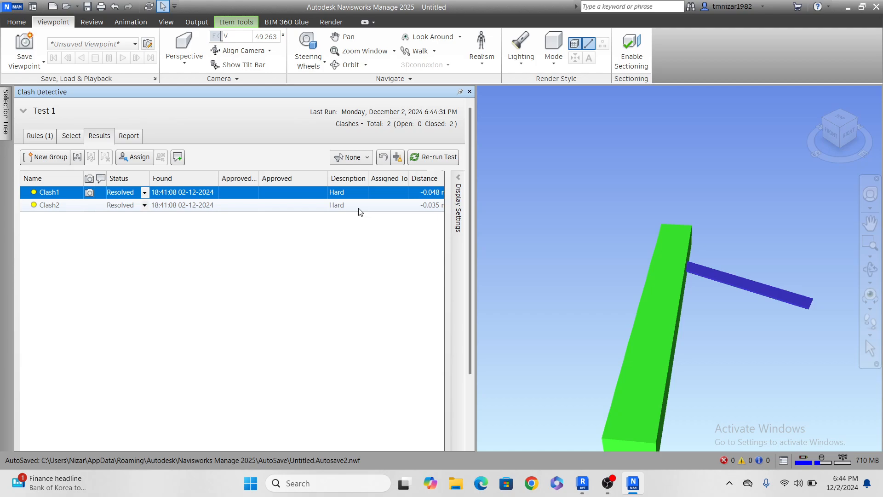
click(40, 112)
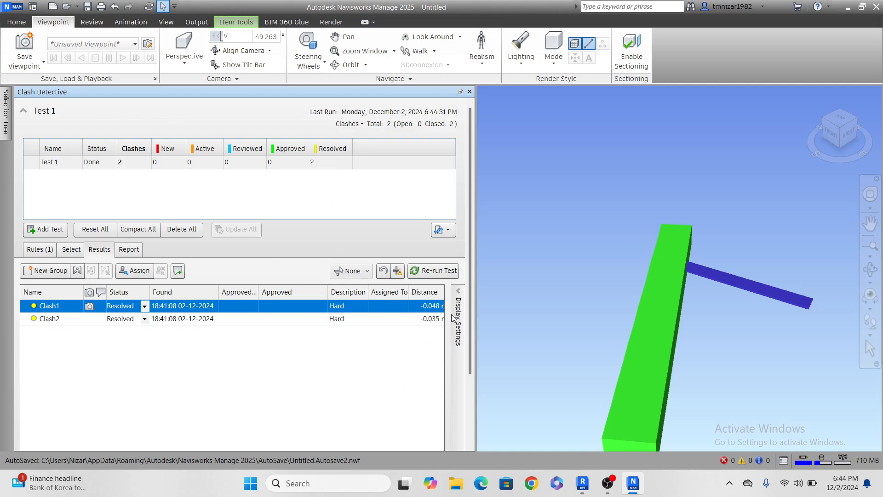
drag(469, 294, 491, 413)
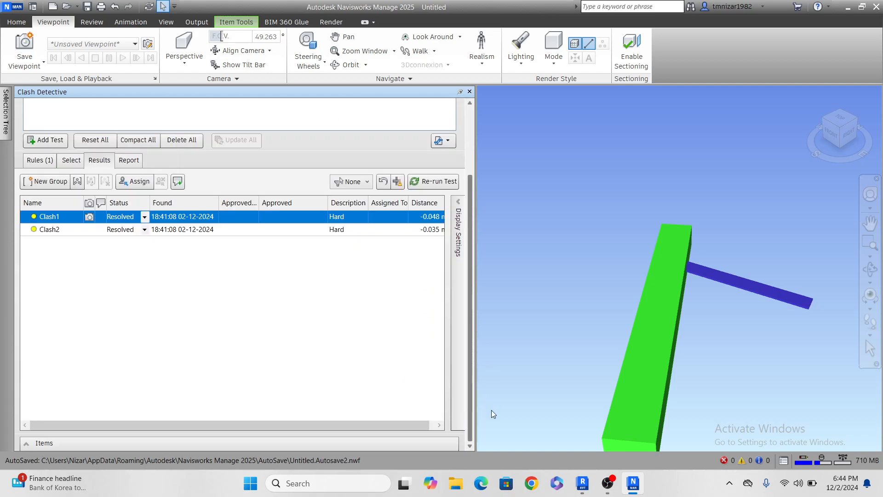
drag(470, 368, 470, 312)
- Switch Selection A (ct.nwc) back to surfaces only and rerun Test 1
click(71, 234)
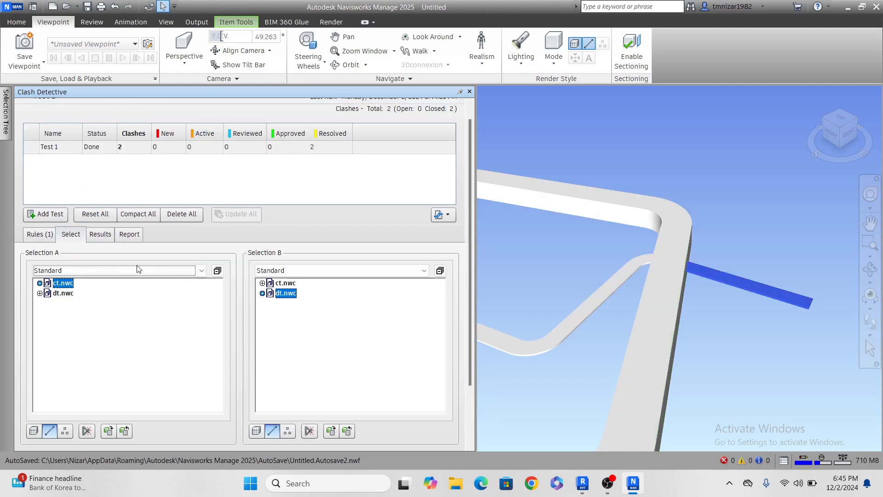
scroll(258, 441, up, 1)
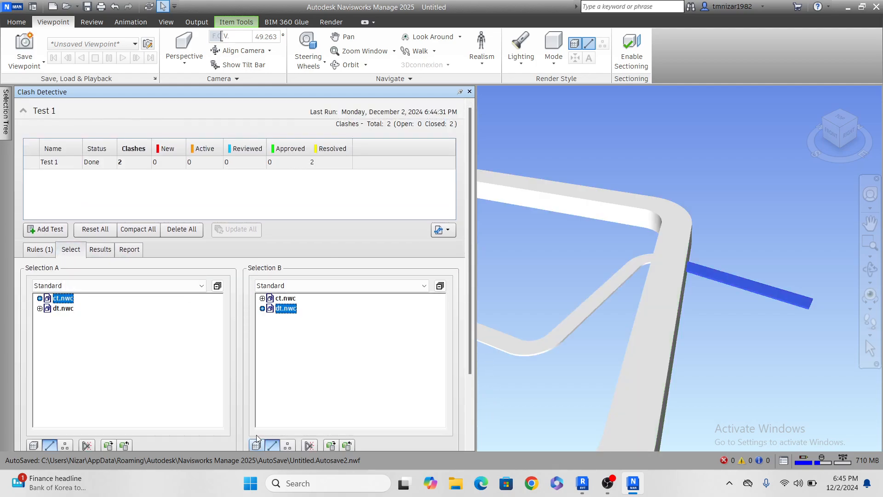
click(33, 445)
scroll(270, 381, down, 3)
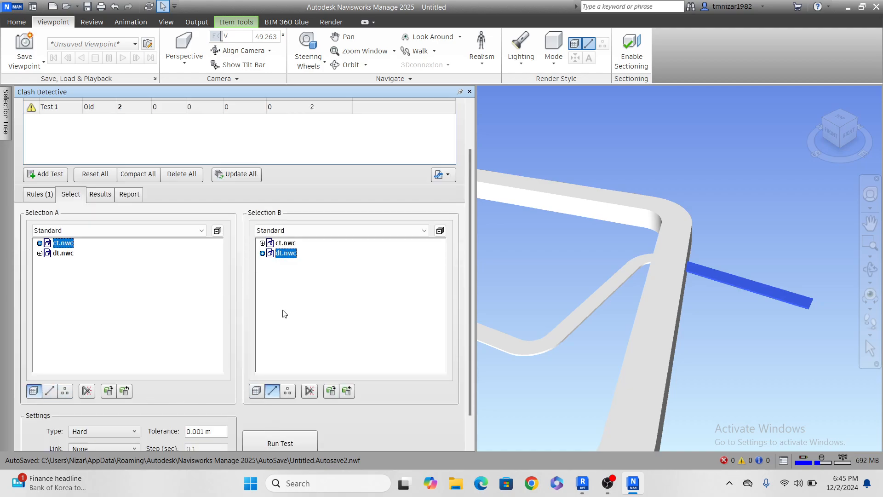
scroll(290, 362, down, 2)
click(288, 411)
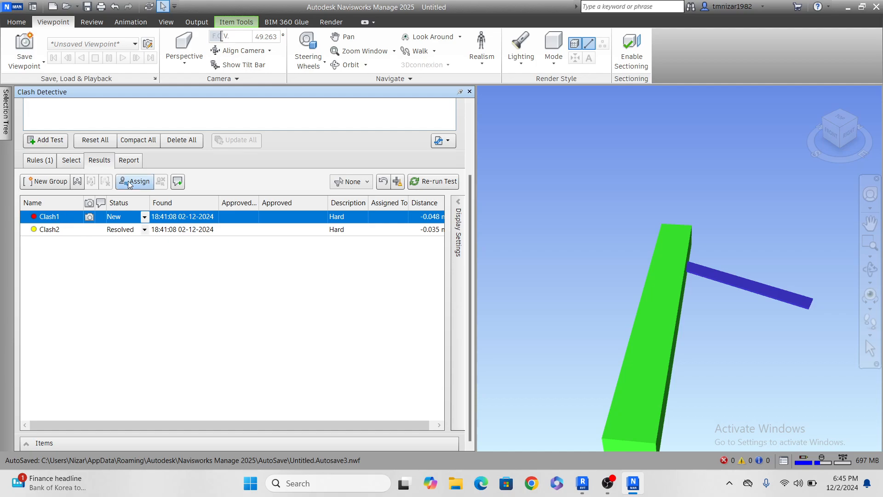
- Check the status summary of Test 1 and view Clash2 in the model
scroll(280, 184, up, 5)
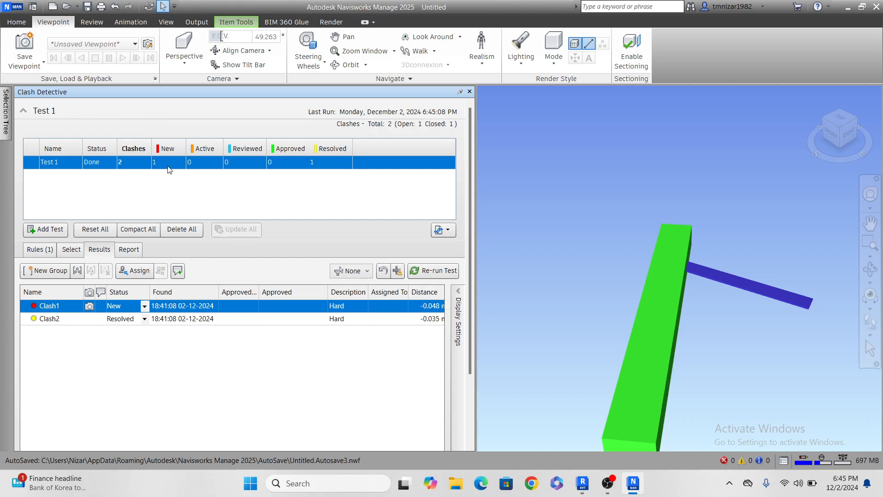
click(70, 319)
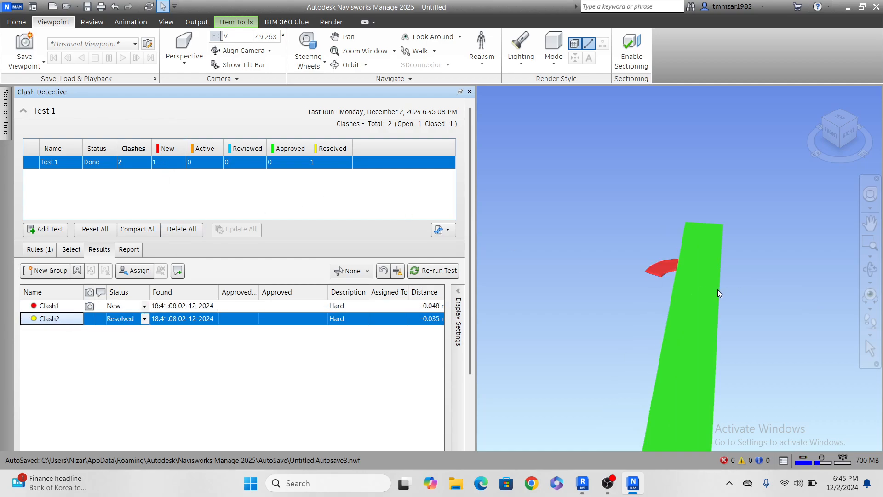
scroll(235, 224, down, 3)
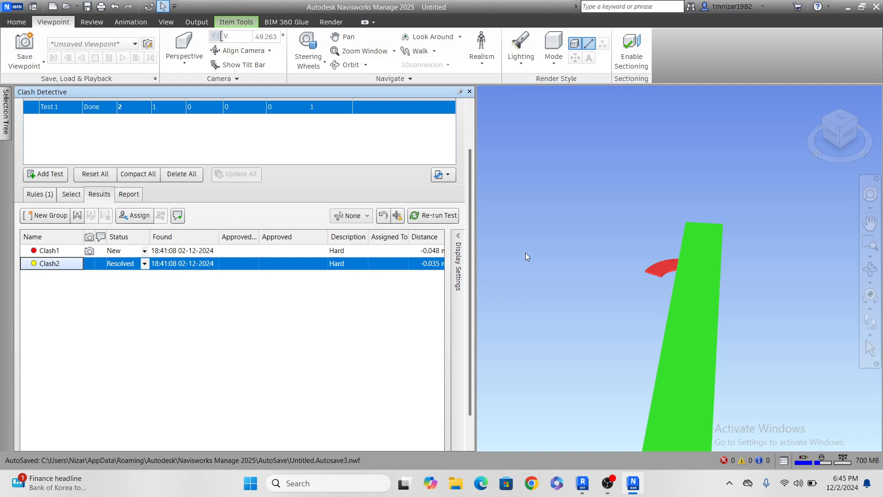
scroll(465, 281, down, 2)
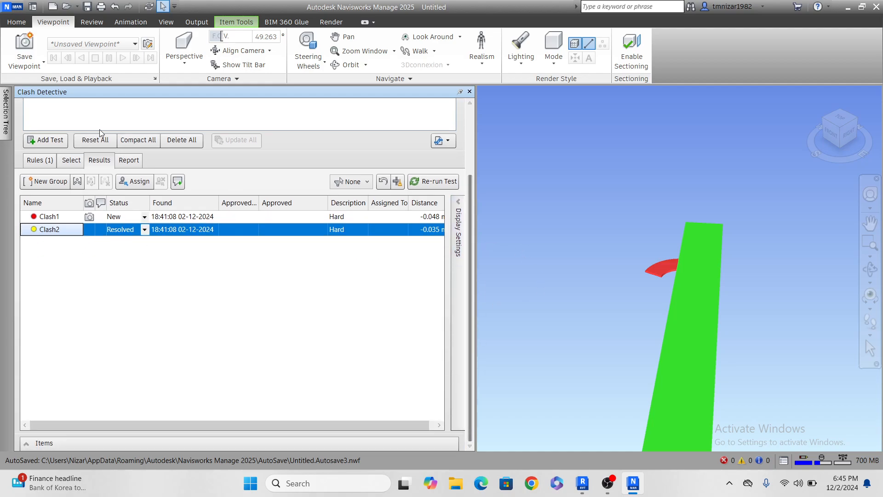
- Switch Selection B (dt.nwc) back to surfaces only and rerun Test 1
click(71, 160)
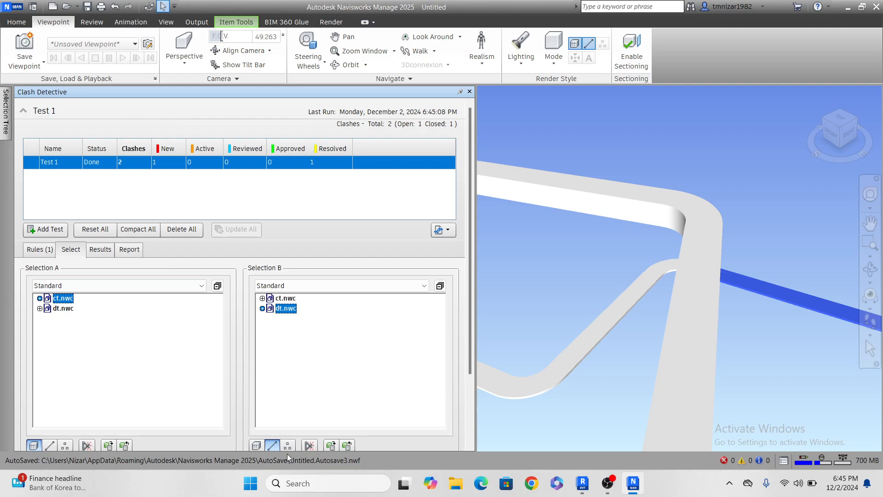
click(258, 445)
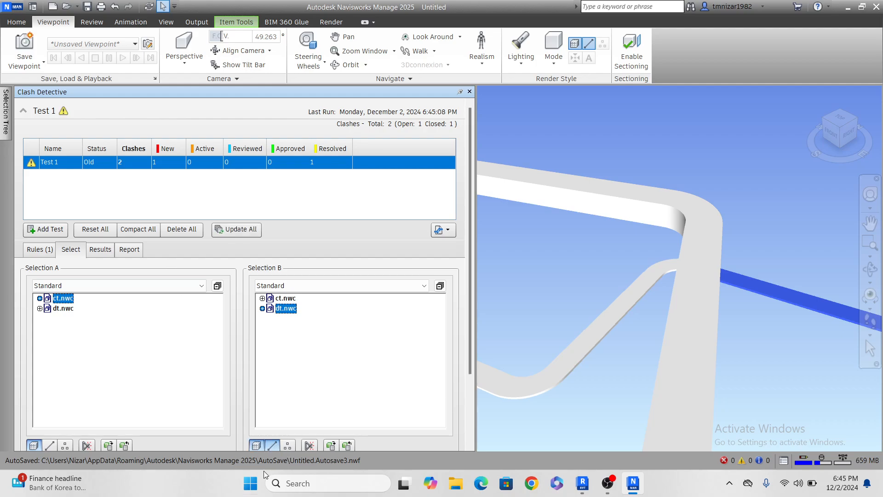
click(272, 445)
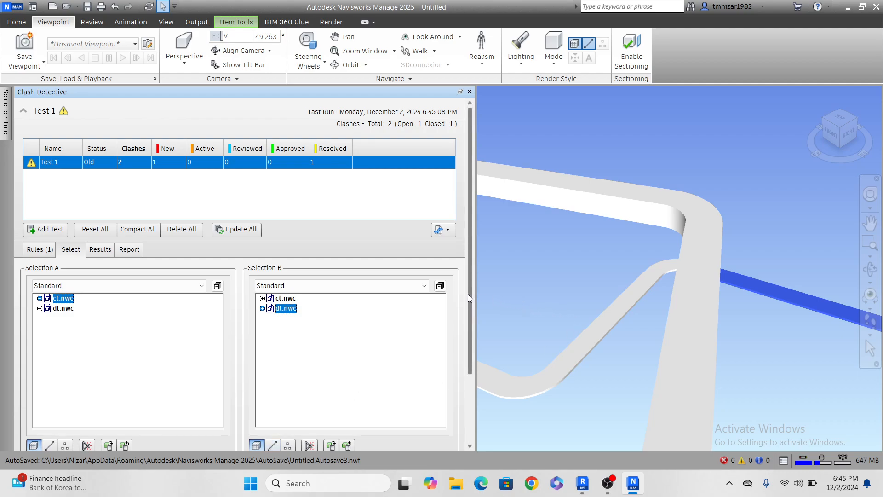
drag(468, 293, 465, 388)
click(294, 417)
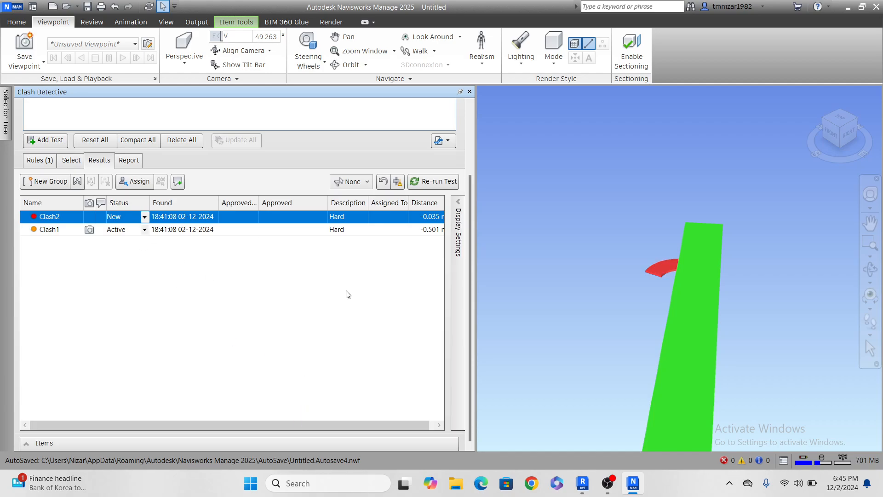
- Review Test 1's clash status summary together with the Clash1 and Clash2 entries in its results
drag(470, 214, 466, 126)
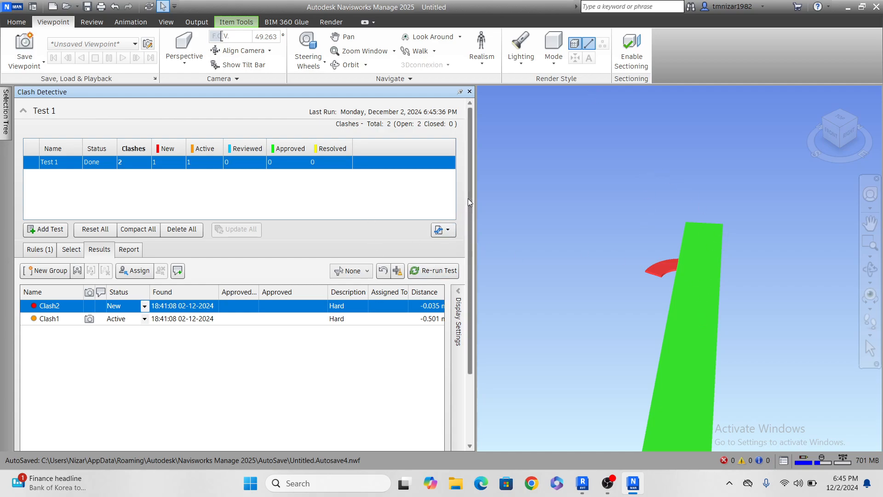
drag(469, 197, 475, 340)
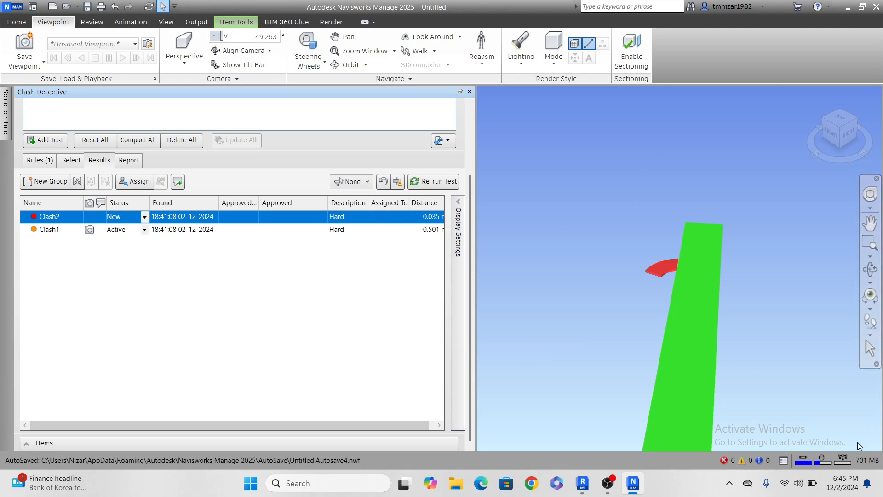
click(870, 259)
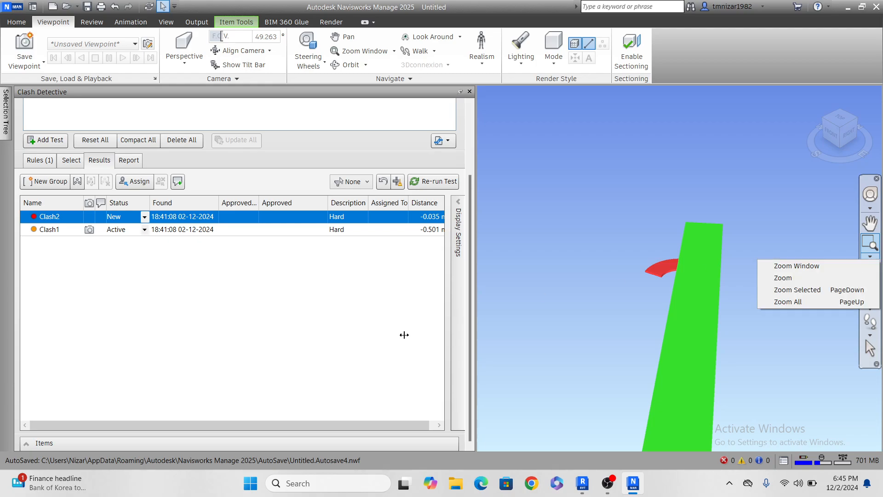
scroll(243, 366, up, 3)
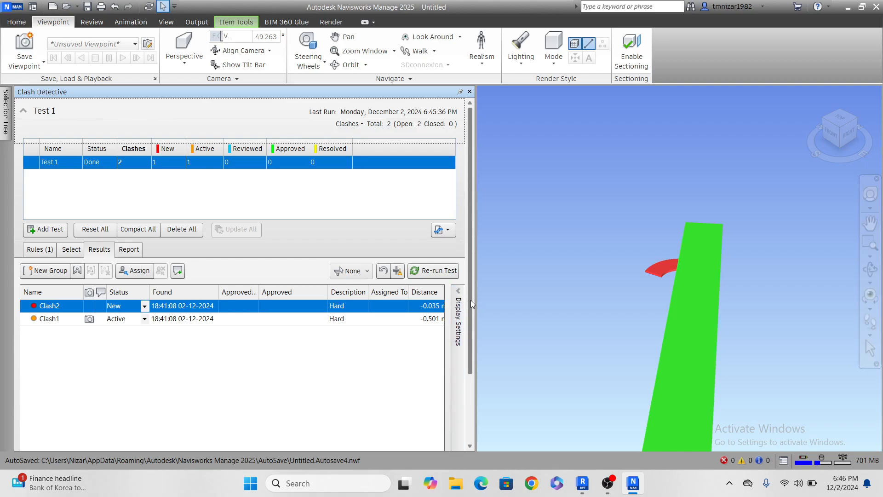
drag(470, 300, 481, 382)
- Check Test 1's Selection A, Selection B and clash settings against its status summary
click(71, 160)
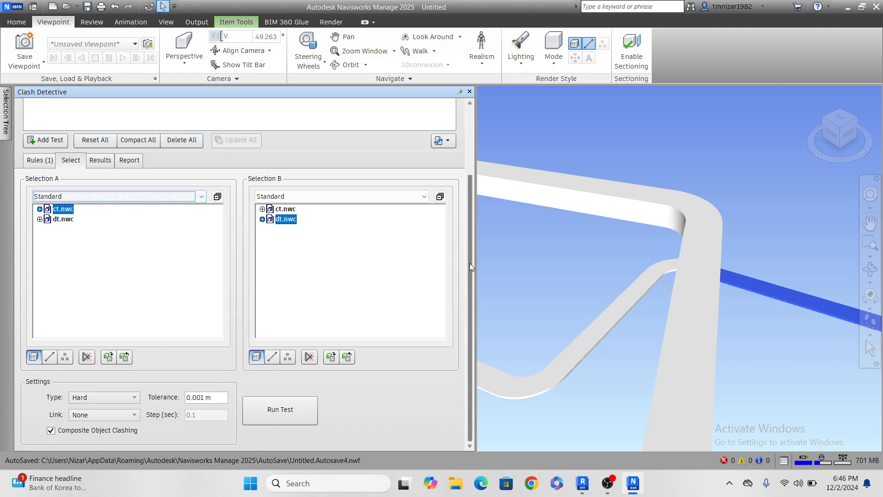
drag(470, 263, 480, 180)
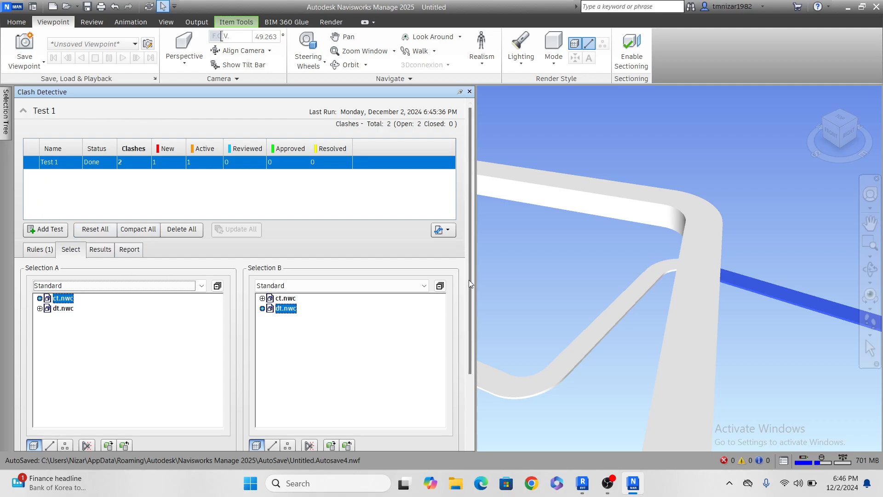
drag(473, 278, 475, 379)
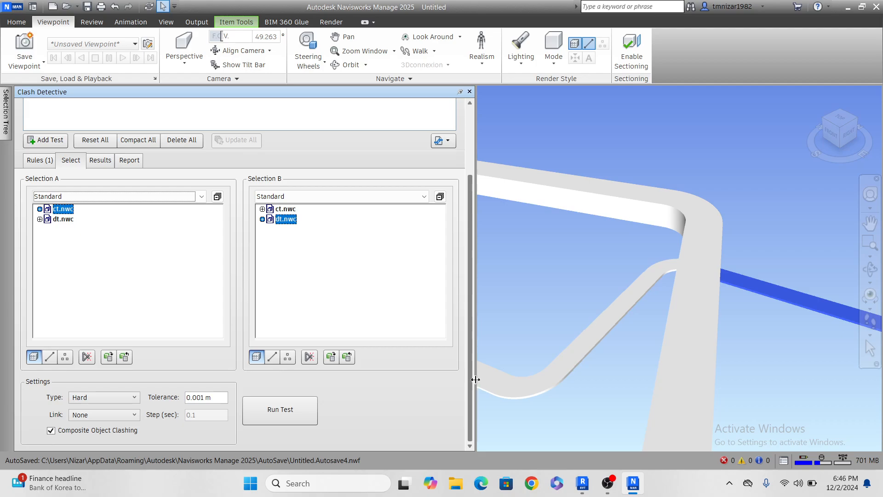
click(280, 408)
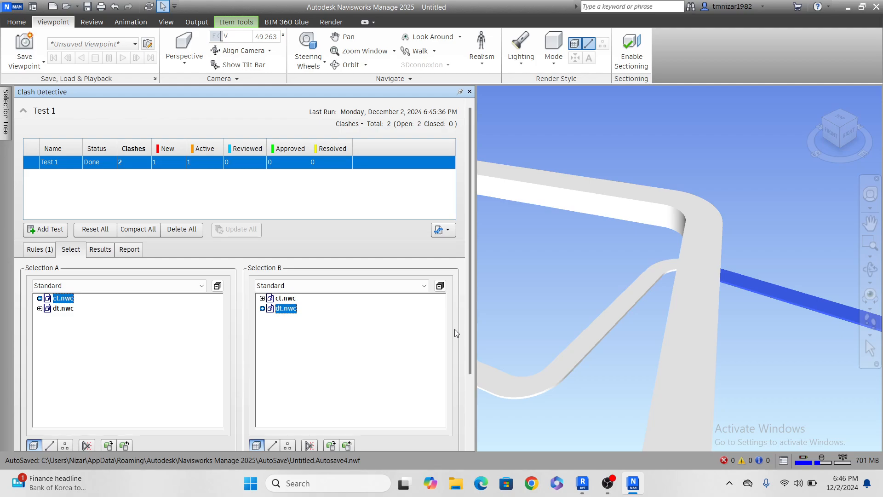
drag(471, 329, 467, 307)
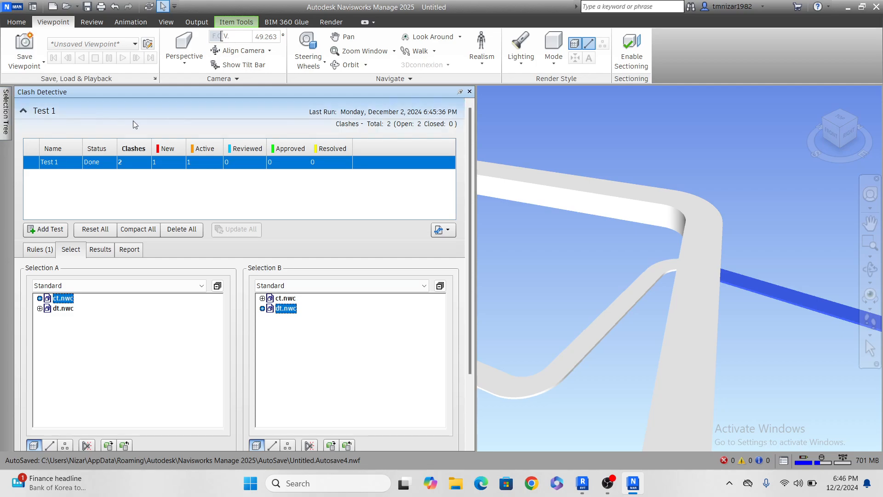
- Expand the display settings for Clash2 and compare Dim Other isolation with Hide Other
click(108, 252)
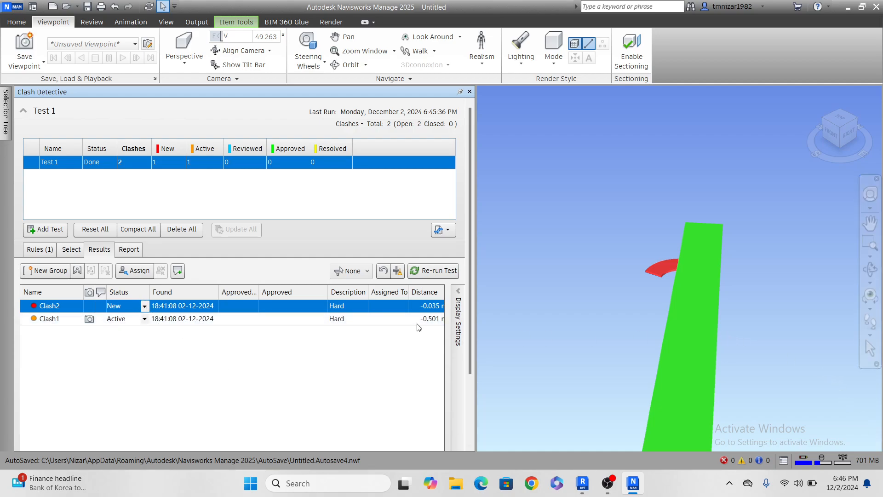
click(458, 319)
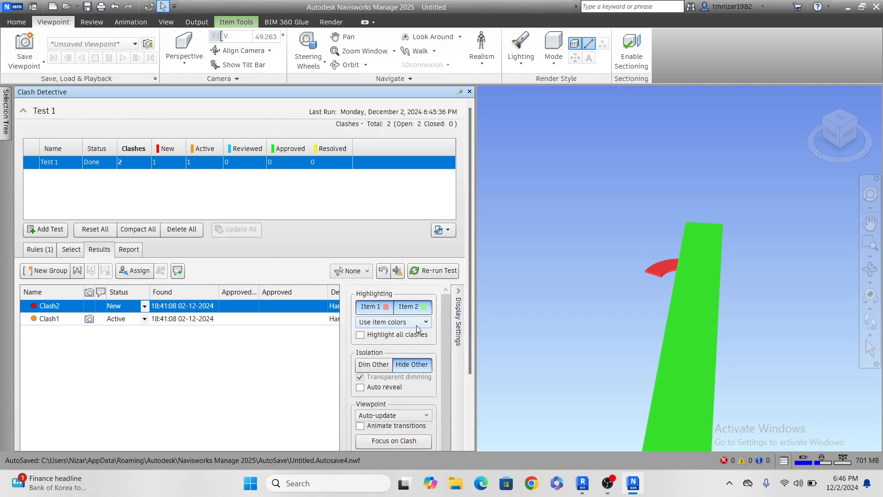
click(382, 365)
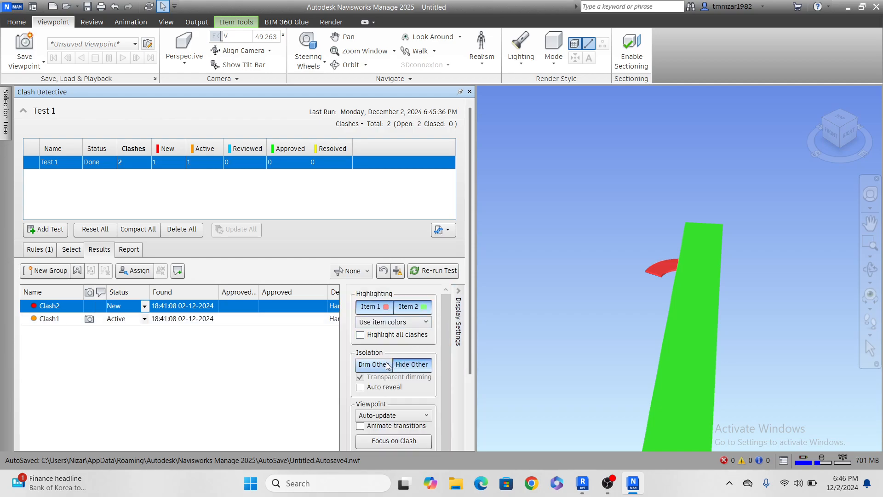
click(415, 367)
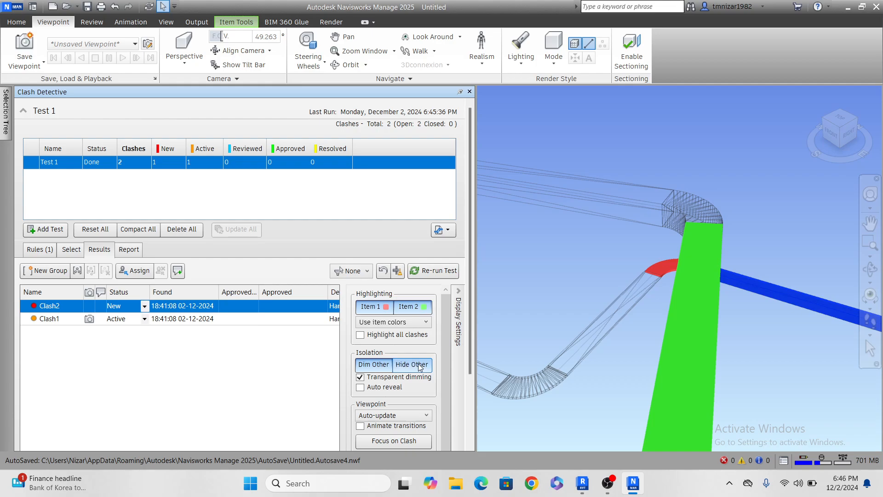
- Select the clashing rectangular duct of Clash2 and display its properties in a widened Properties window
click(661, 272)
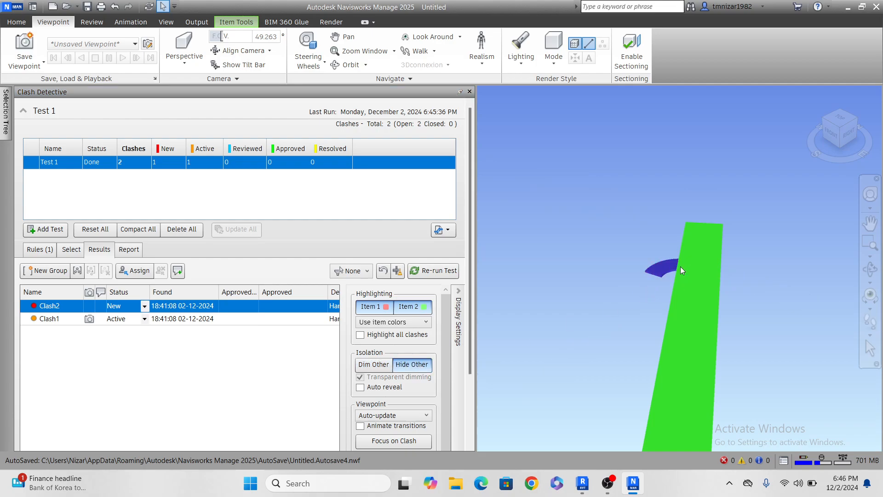
click(715, 248)
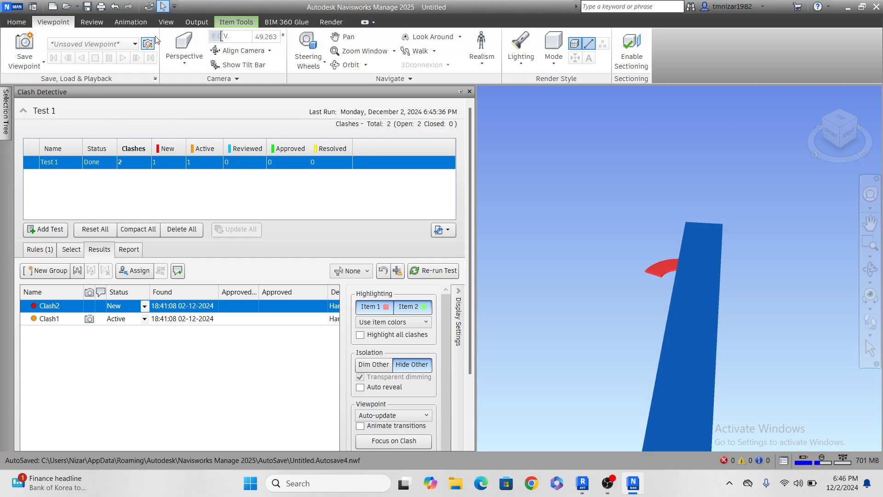
click(167, 23)
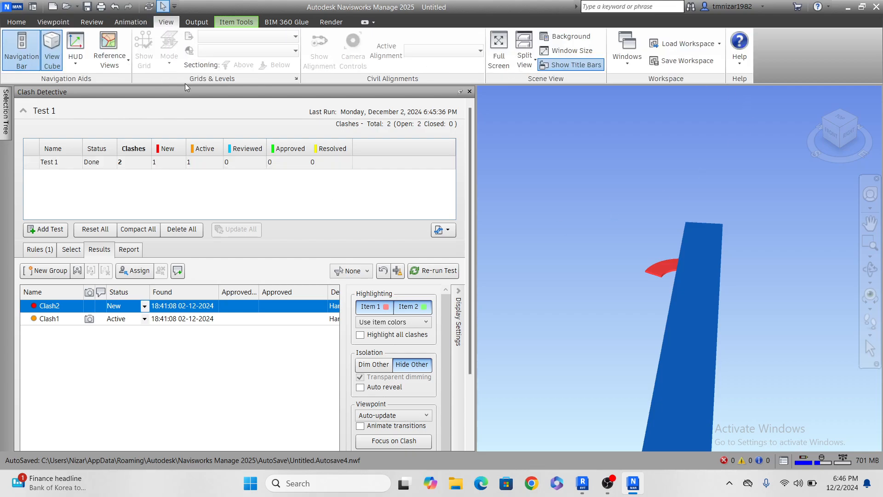
click(63, 23)
click(31, 22)
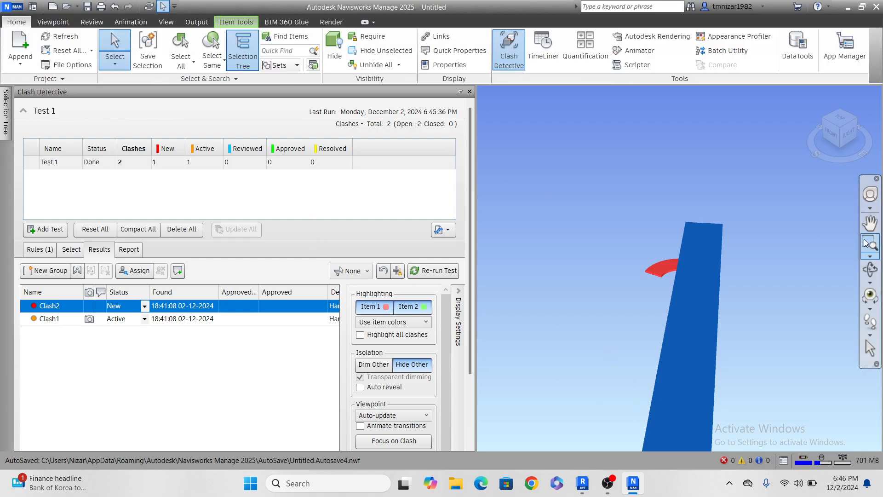
click(434, 65)
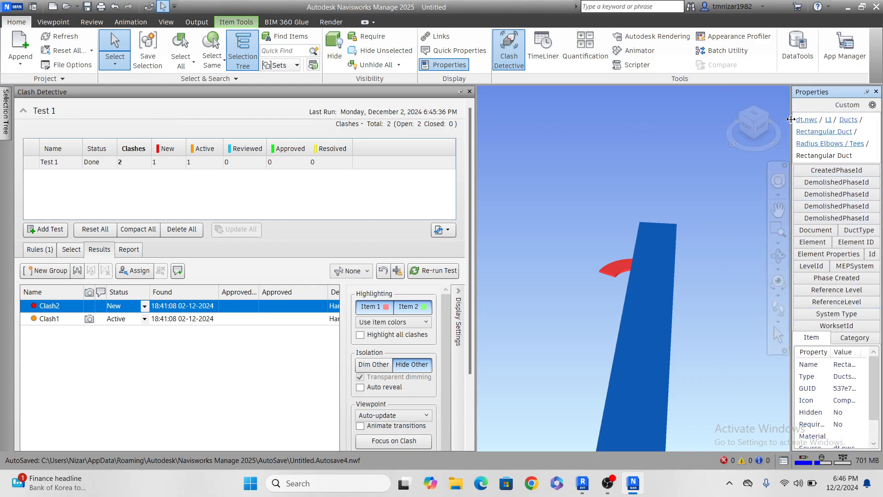
drag(791, 119, 677, 118)
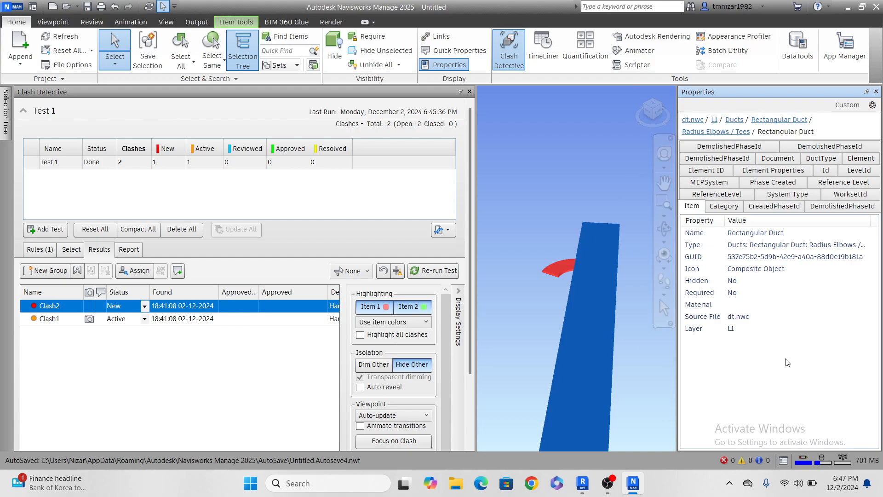
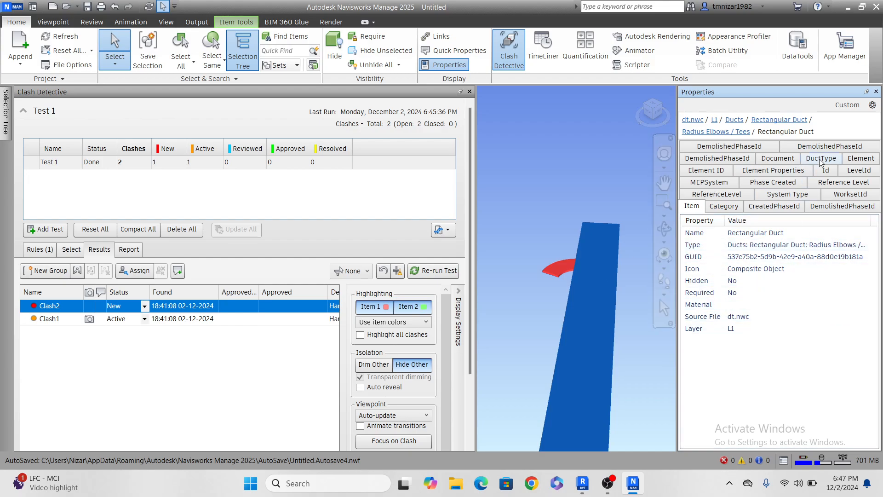
- Inspect the duct's Id property and the cable tray bend's properties, and copy the duct's IntegerValue
click(826, 170)
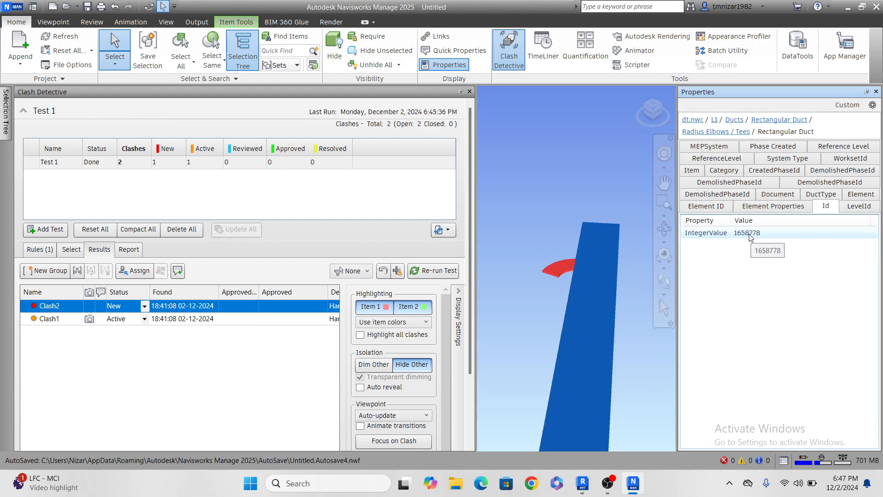
click(566, 271)
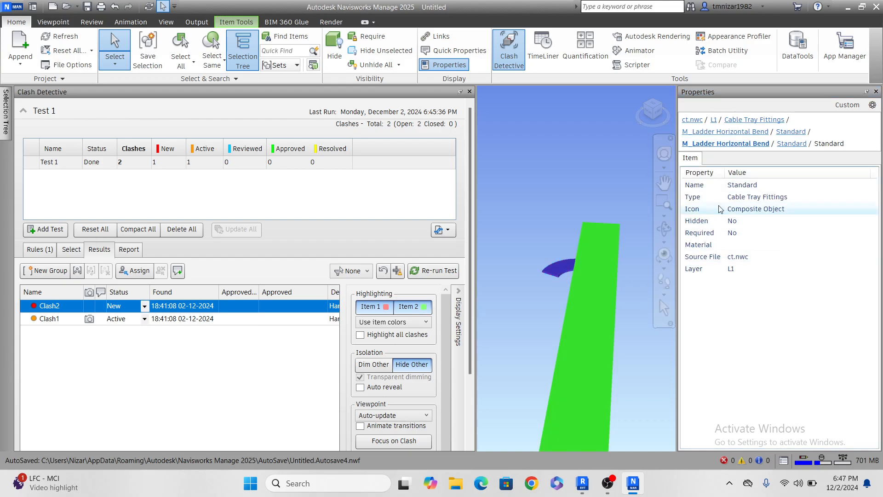
click(610, 266)
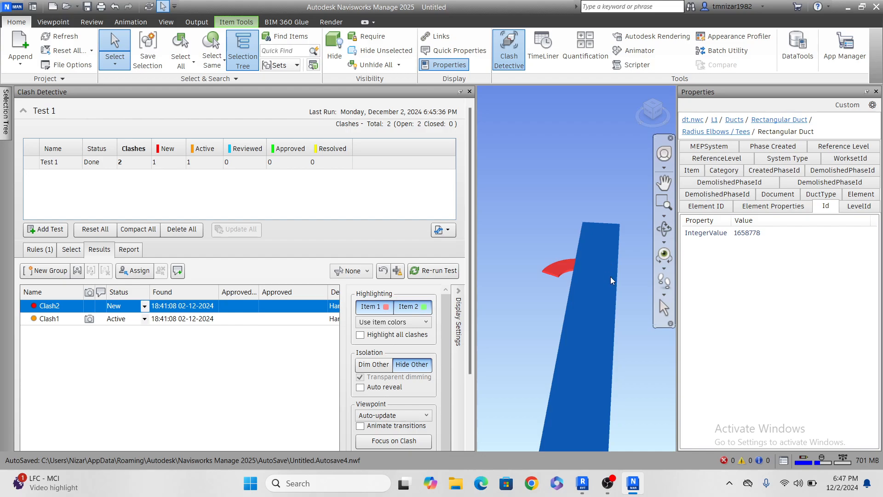
click(758, 234)
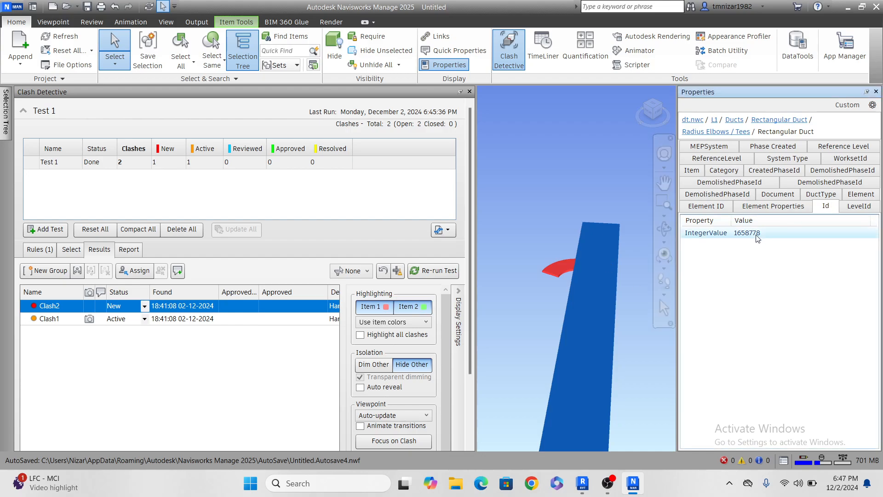
right_click(757, 236)
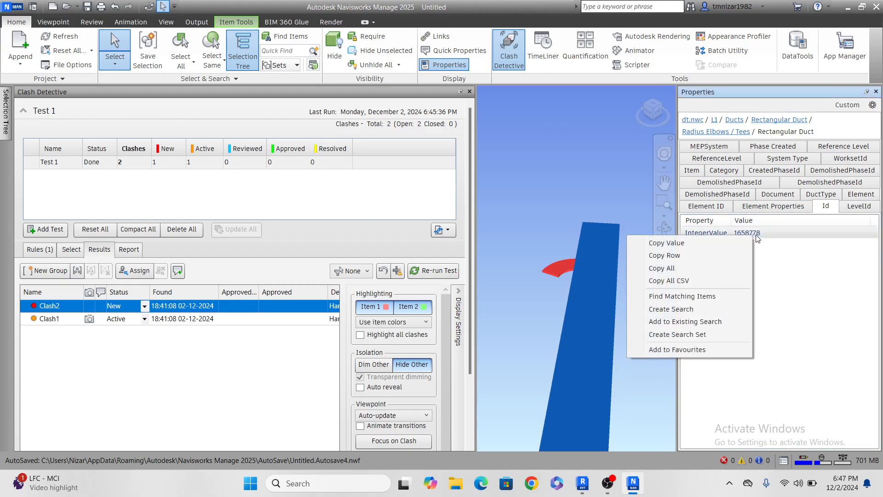
click(661, 242)
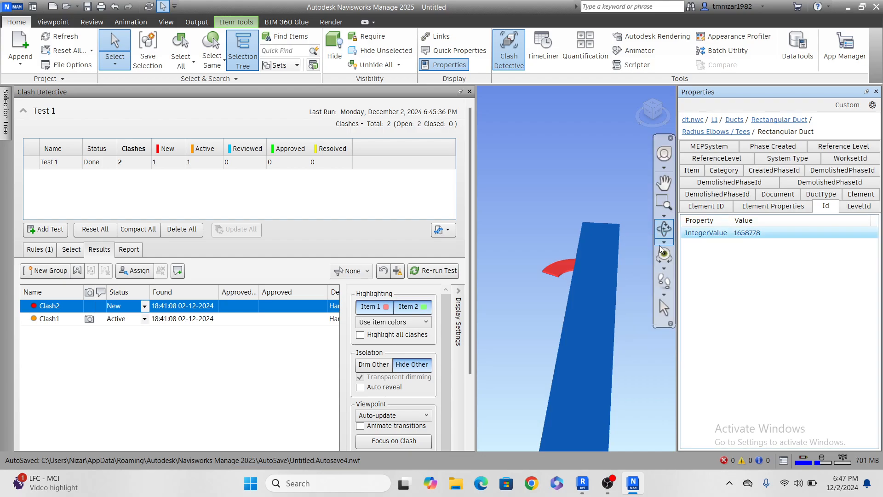
- Switch to Revit and bring the whole duct run into view in the 3D view
click(576, 485)
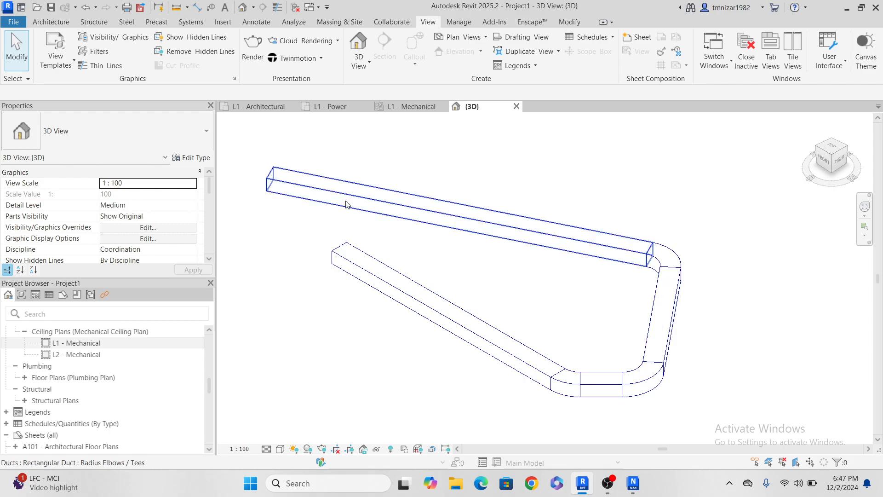
scroll(698, 305, down, 1)
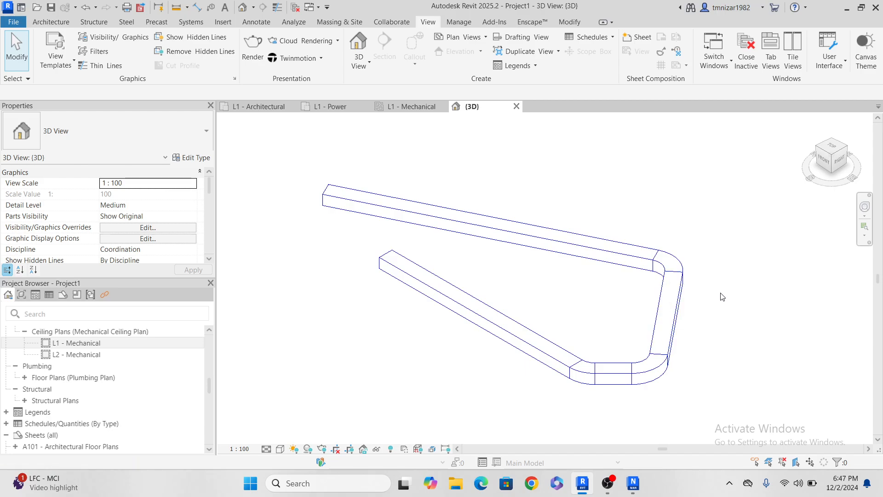
middle_drag(732, 323, 710, 331)
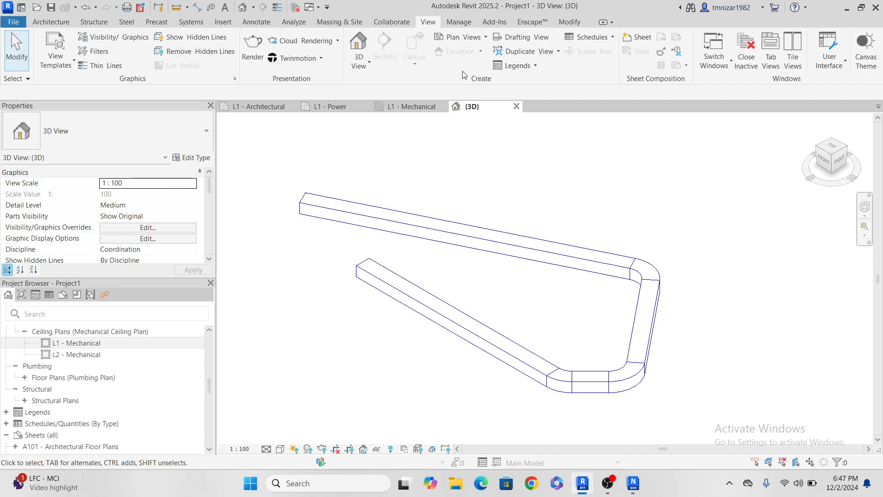
- Find the Select by ID command and look at its ID entry dialog without entering an ID
click(459, 23)
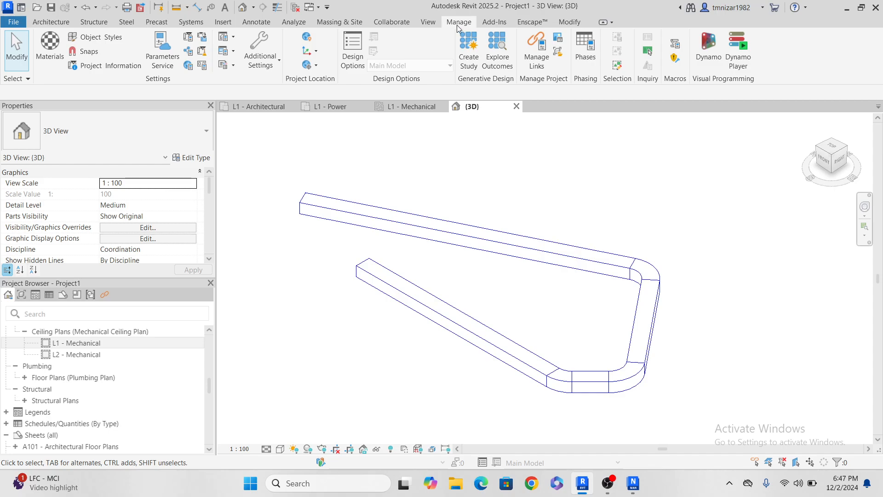
click(423, 23)
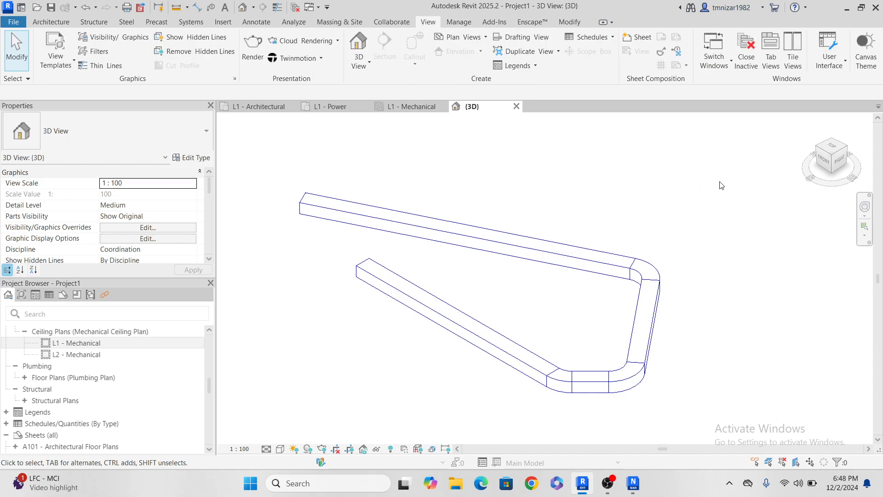
click(609, 490)
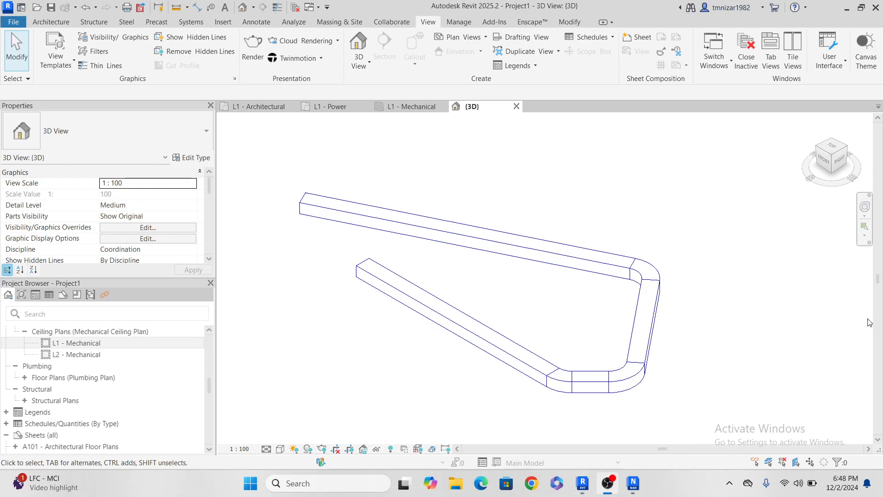
click(807, 6)
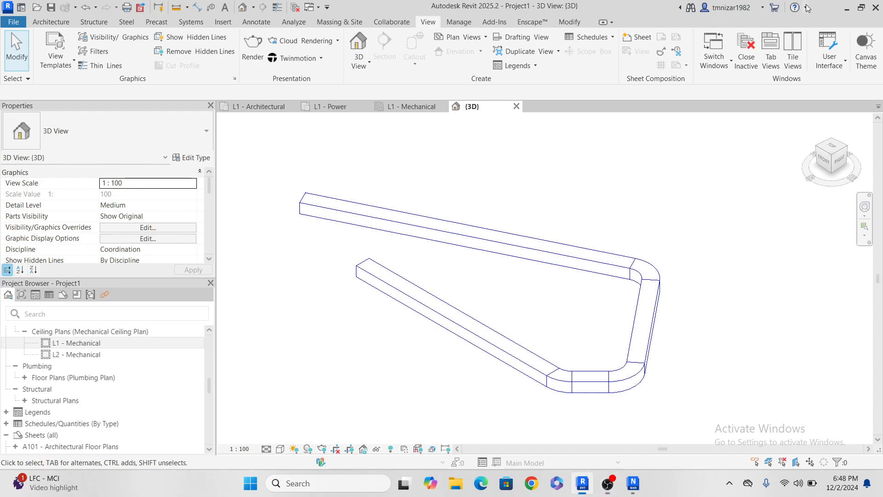
click(459, 22)
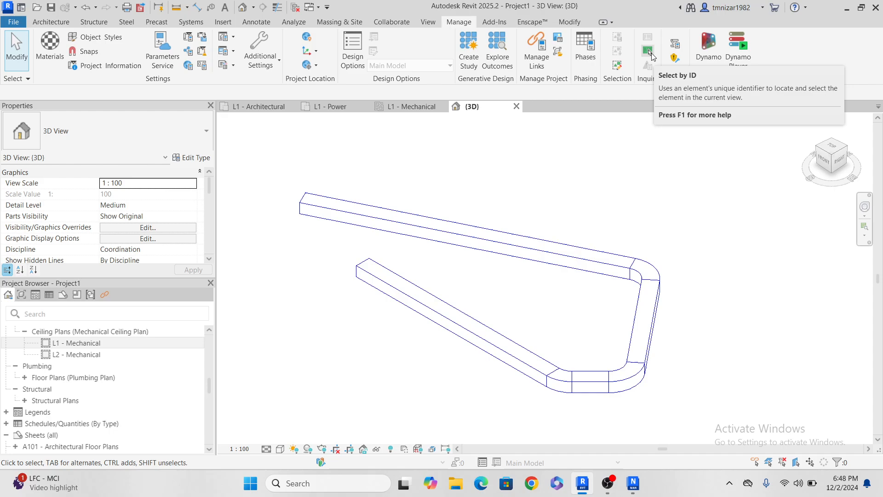
click(648, 50)
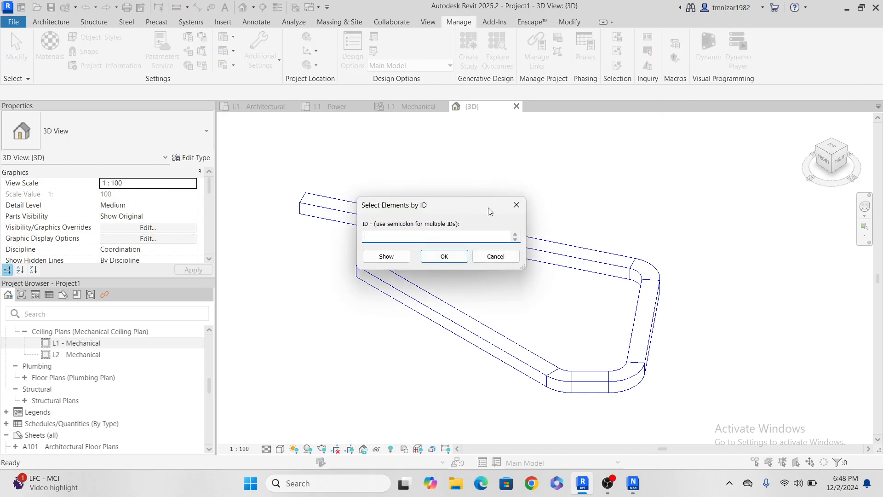
click(516, 205)
key(k)
key(s)
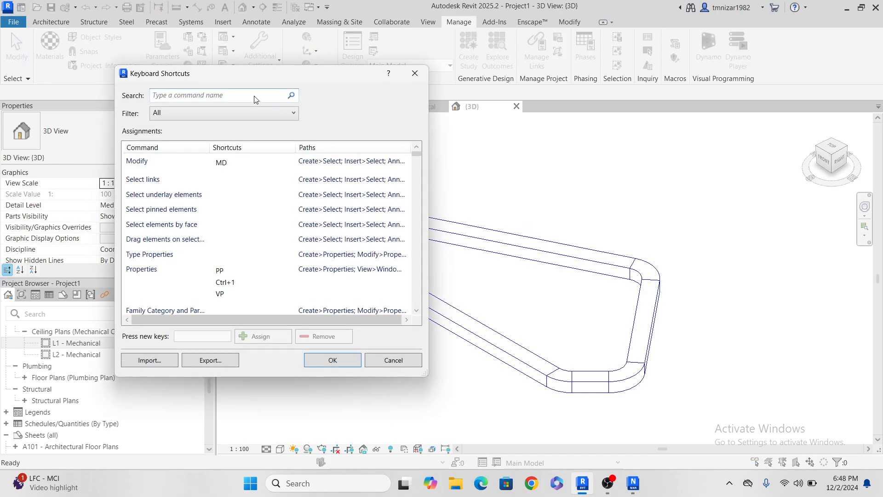
text(id)
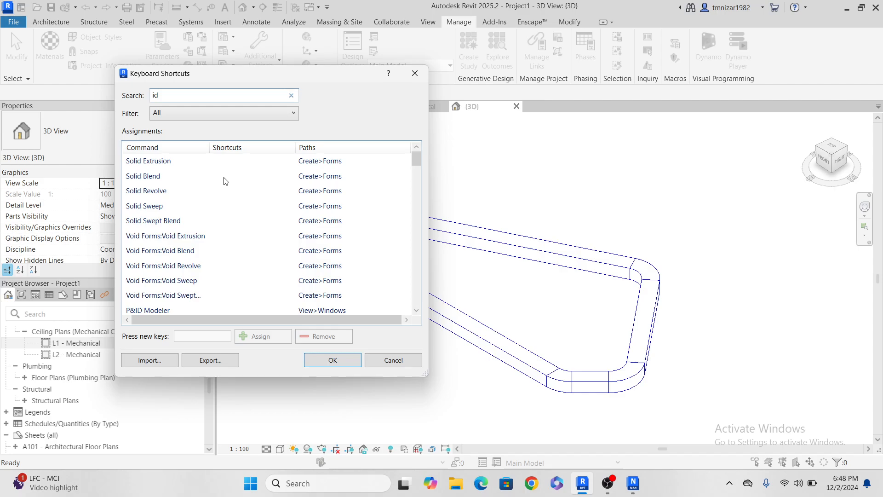
scroll(253, 205, down, 3)
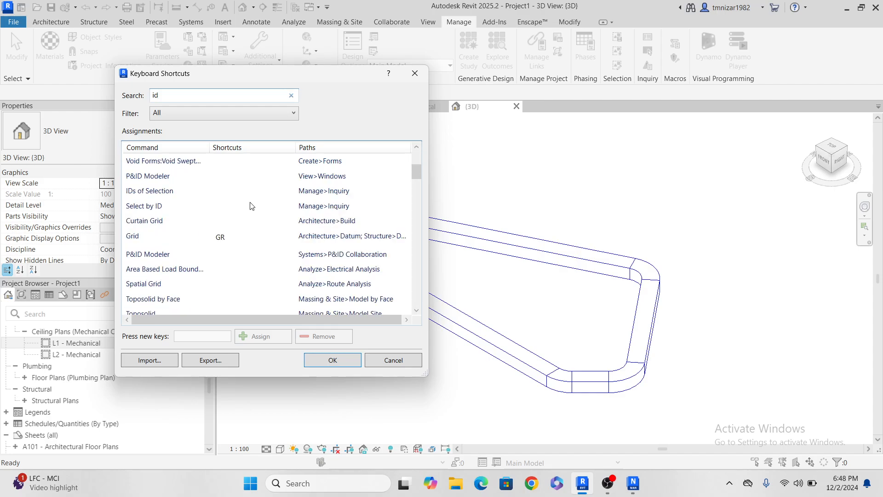
click(159, 196)
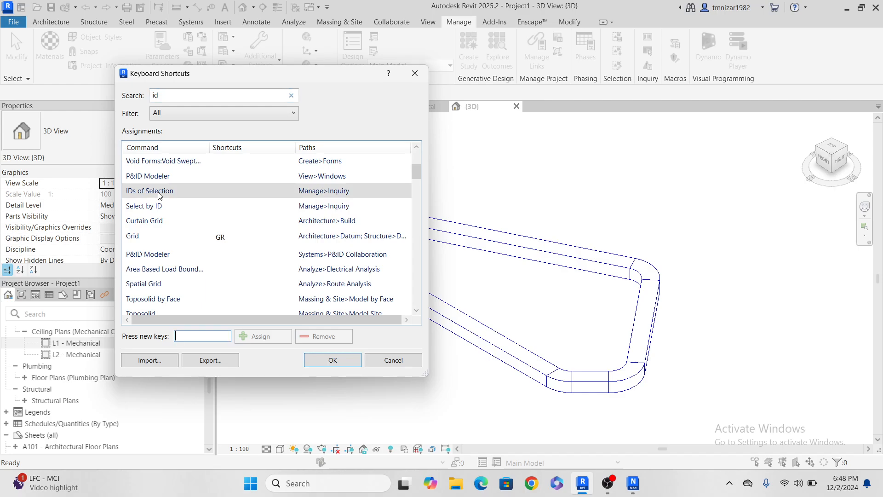
click(415, 73)
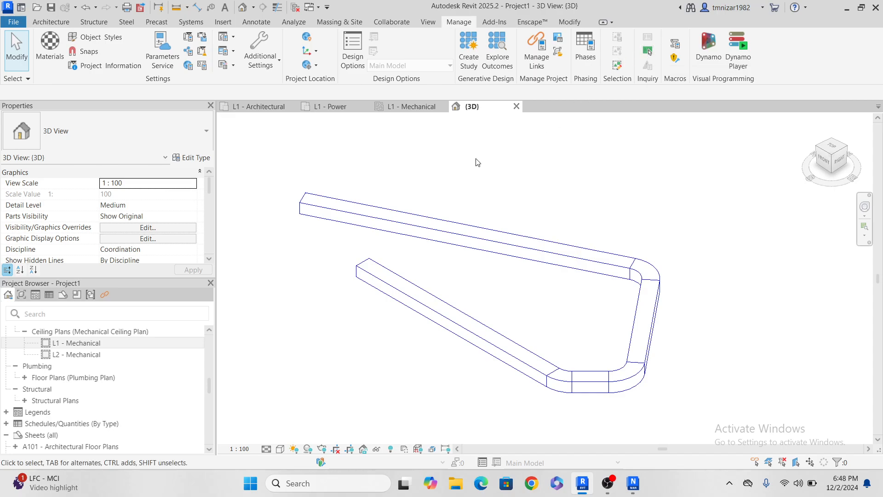
- Find the Select by ID command in the Keyboard Shortcuts settings and assign it the shortcut ID
key(k)
key(s)
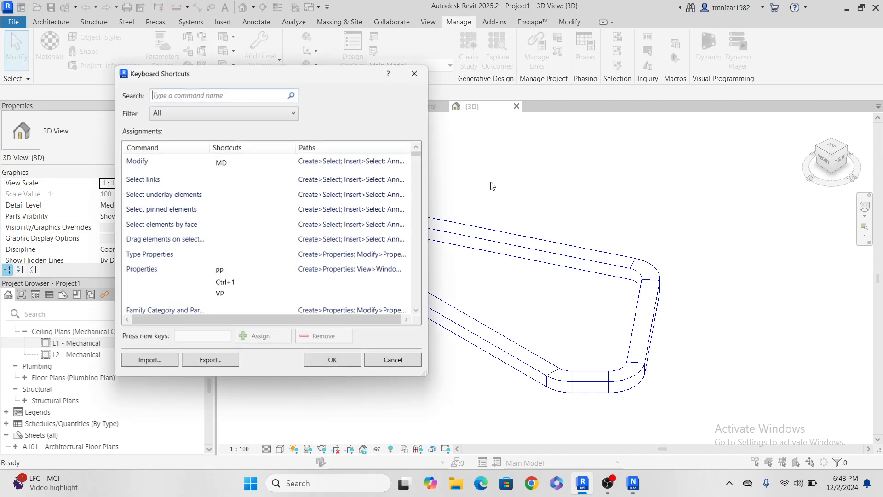
click(175, 226)
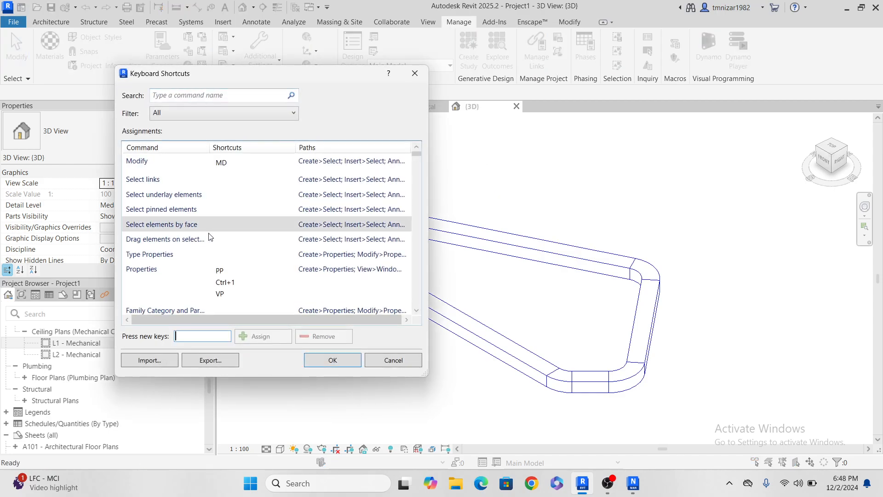
scroll(248, 256, down, 3)
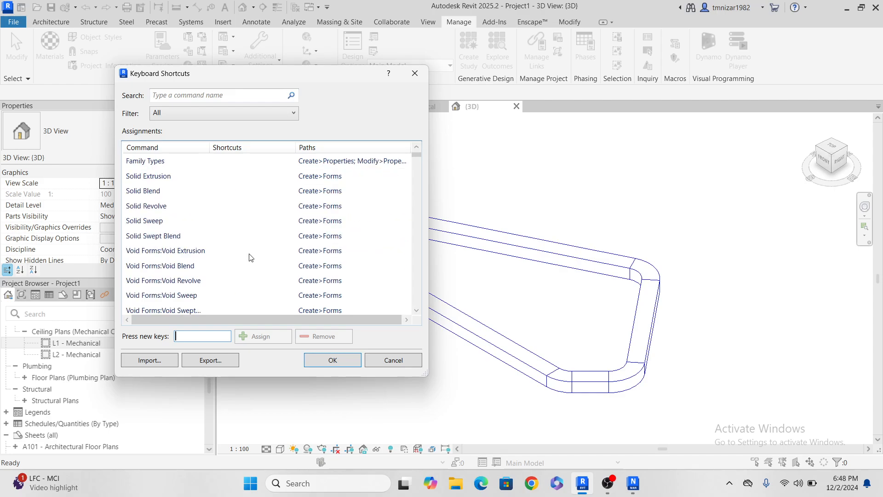
click(196, 95)
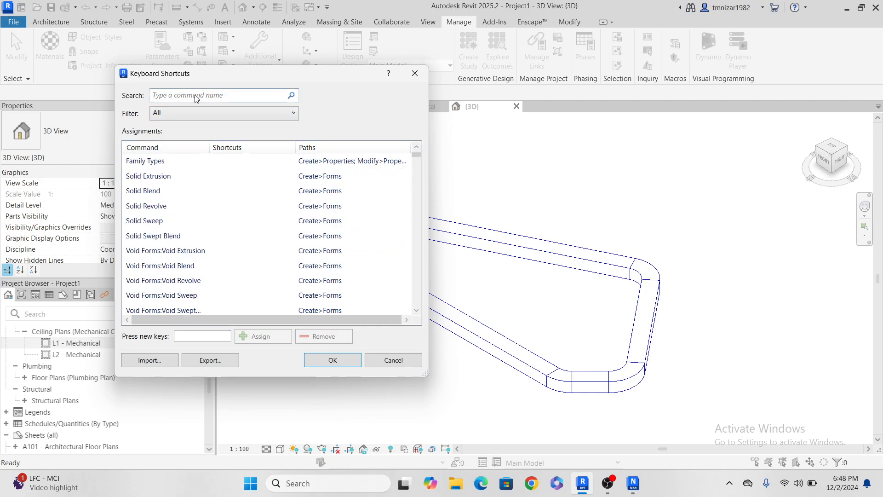
text(selec)
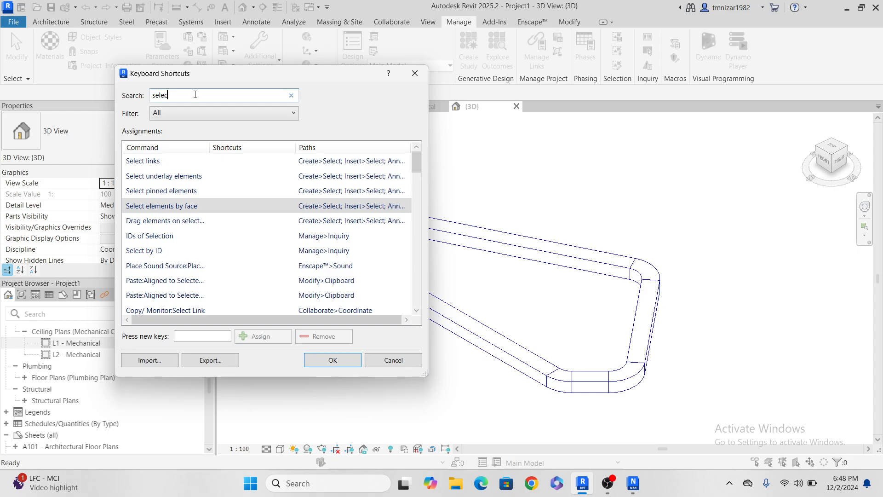
text(t b)
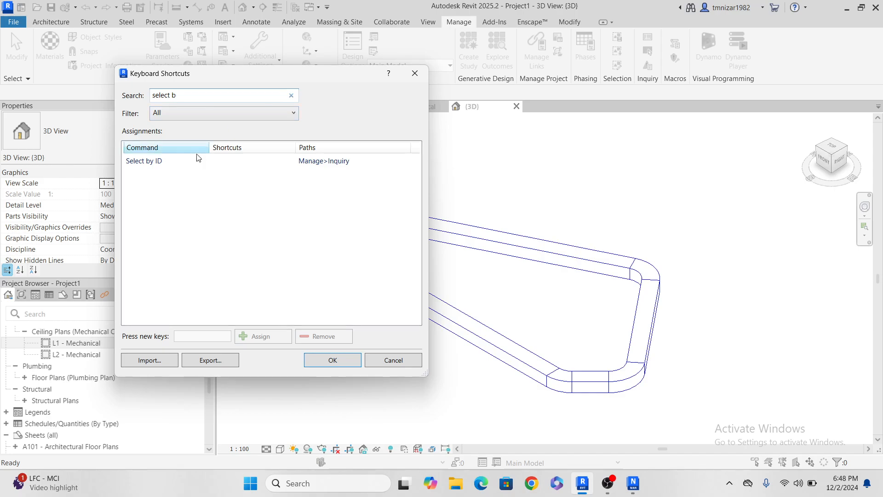
click(150, 163)
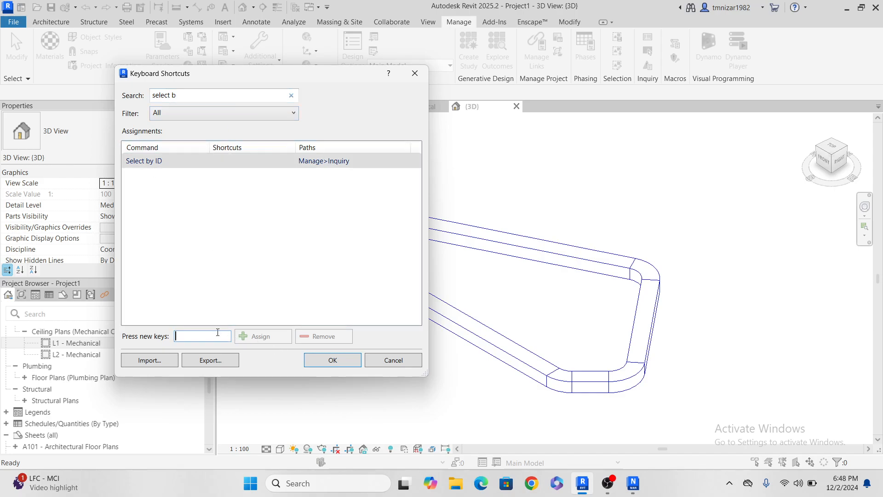
text(ID)
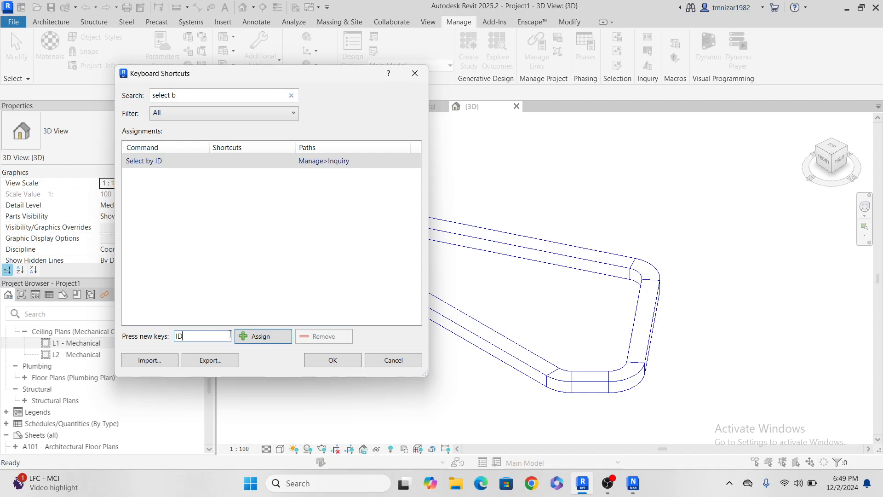
click(244, 337)
click(344, 360)
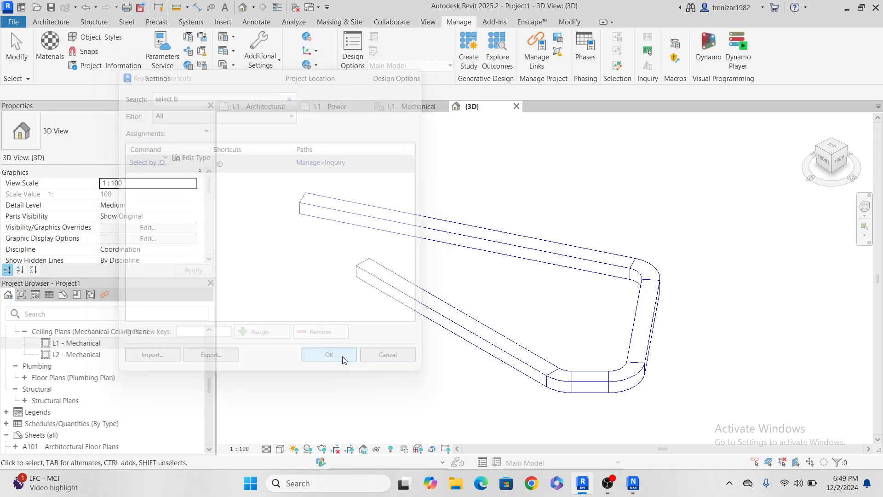
key(k)
key(s)
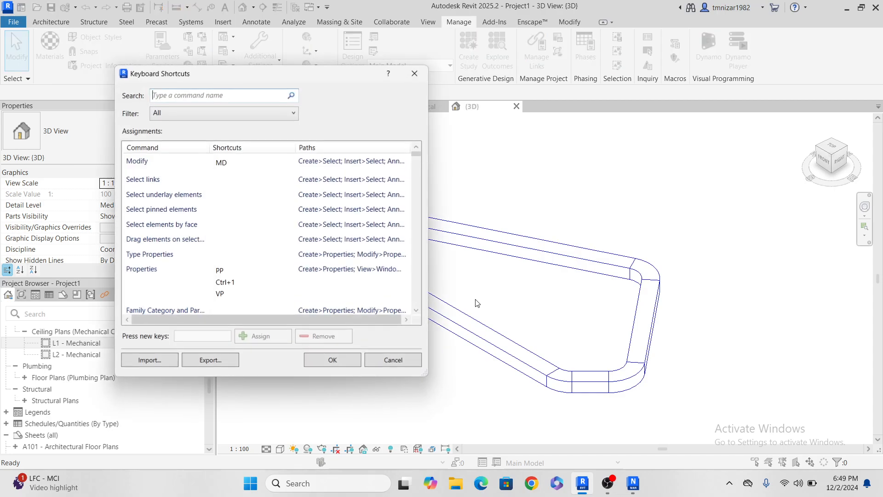
click(418, 76)
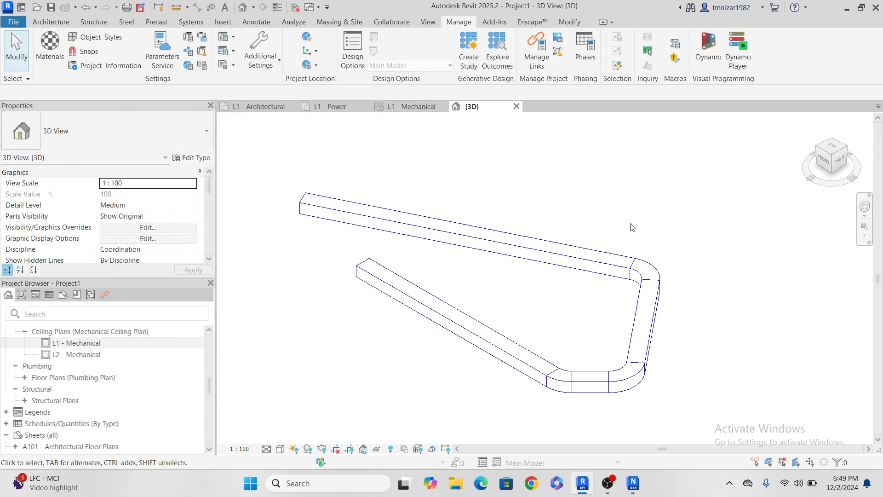
- Select the element with ID 1658778 in the 3D view, and clear the selection
key(i)
key(d)
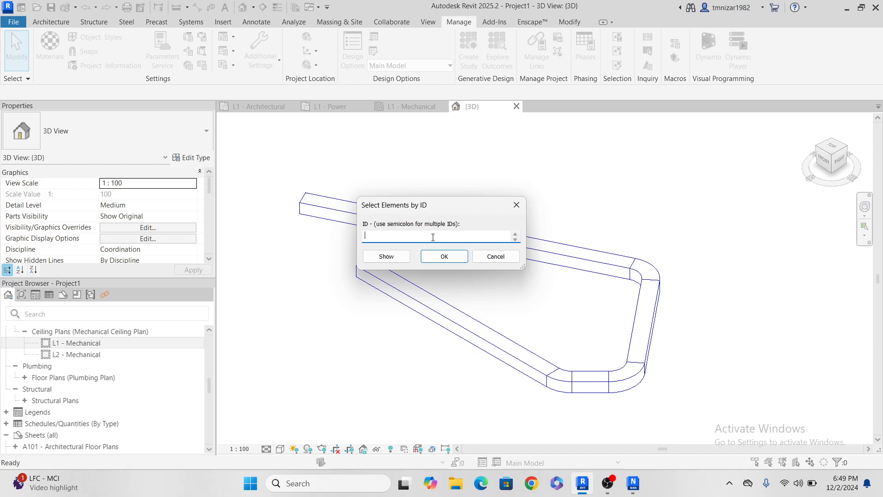
text(1658778)
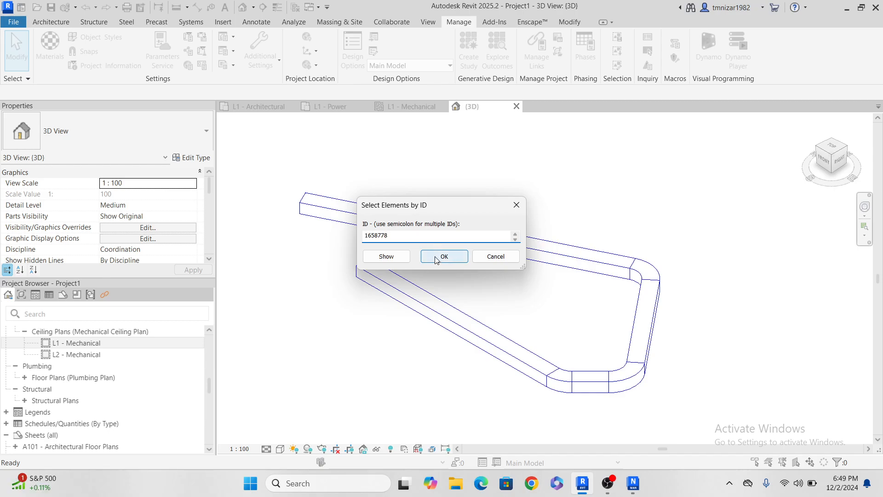
click(434, 256)
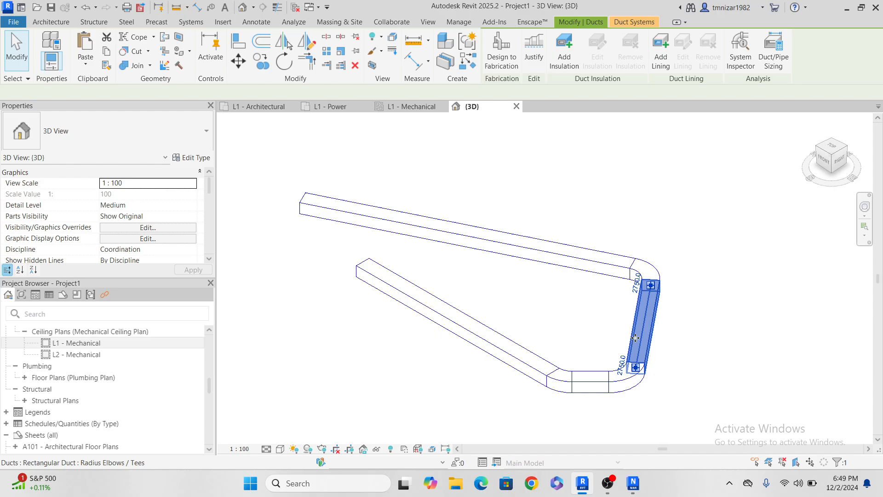
click(676, 331)
- Find the element with ID 1658778 again, show it zoomed in the 3D view, and select it
key(i)
key(d)
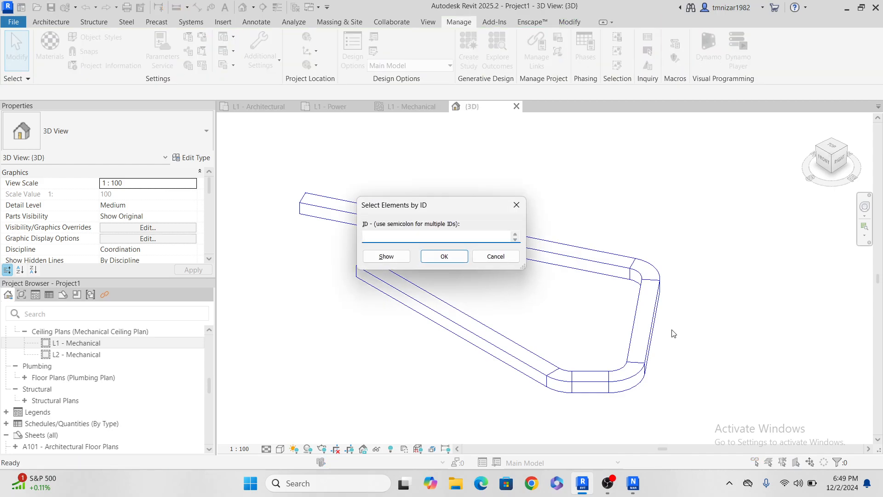
text(1658778)
click(388, 257)
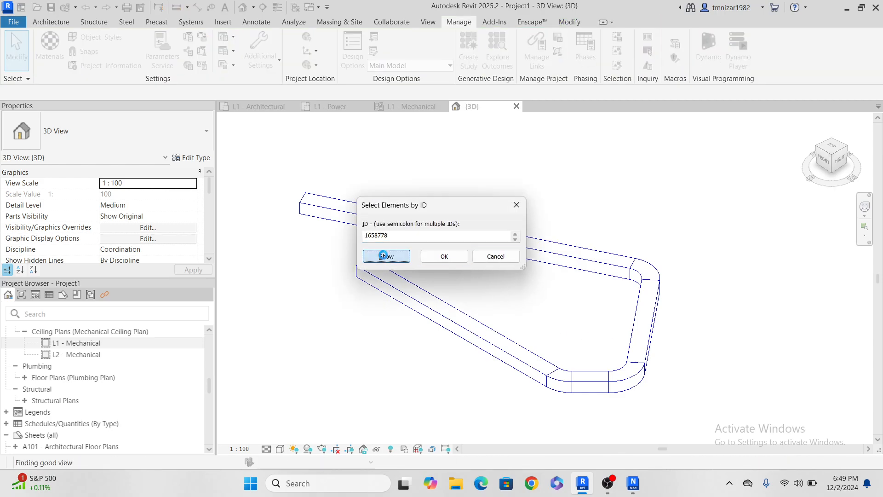
click(445, 257)
middle_drag(606, 286, 640, 335)
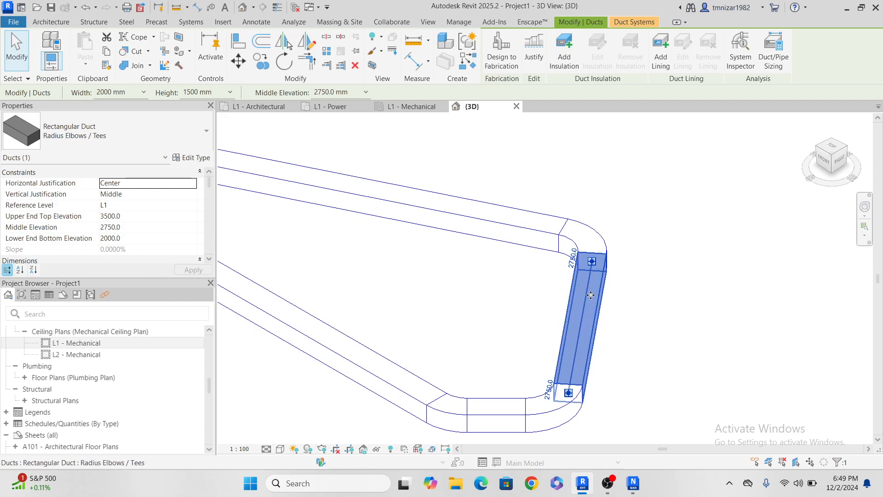
click(640, 332)
middle_drag(640, 332, 581, 305)
click(572, 306)
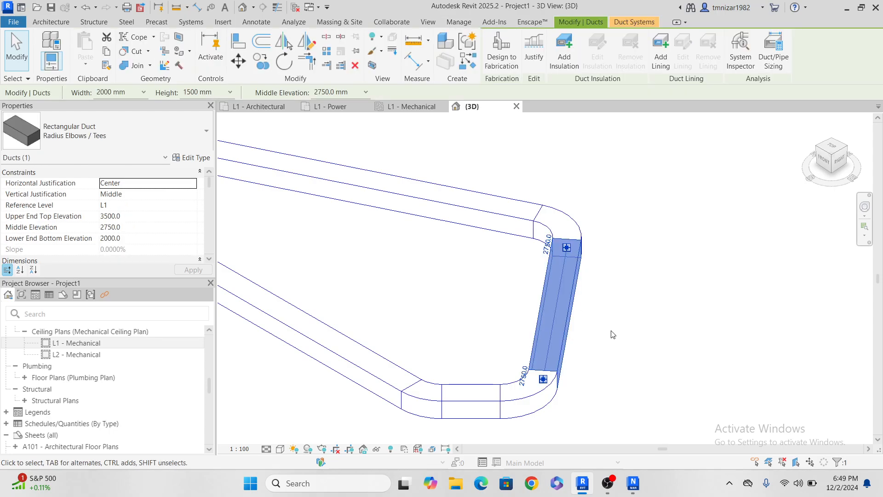
- Turn on the visibility of Cable Tray Fittings and Cable Trays in the 3D view
shift+middle_drag(603, 346, 650, 331)
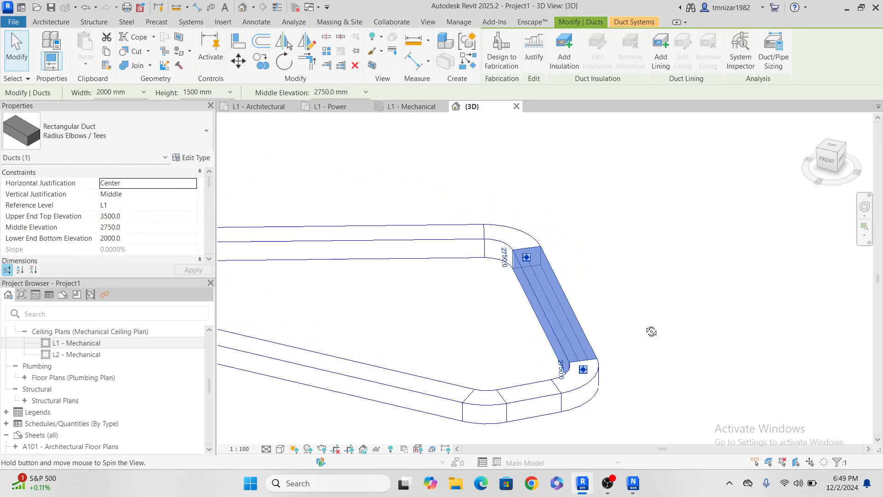
middle_drag(520, 189, 588, 209)
key(v)
key(v)
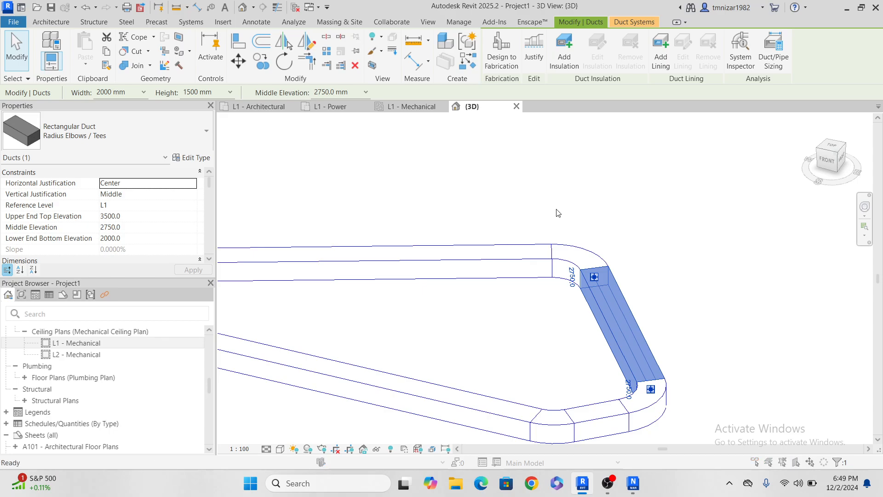
click(289, 205)
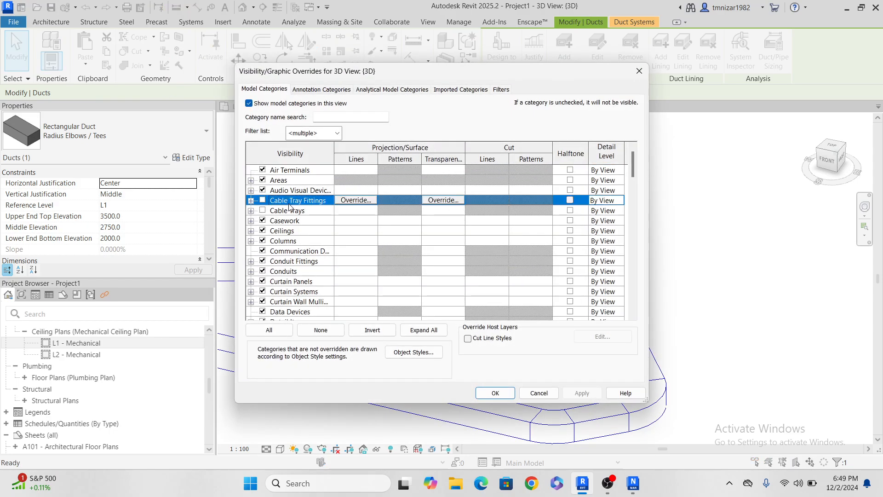
key(space)
click(282, 210)
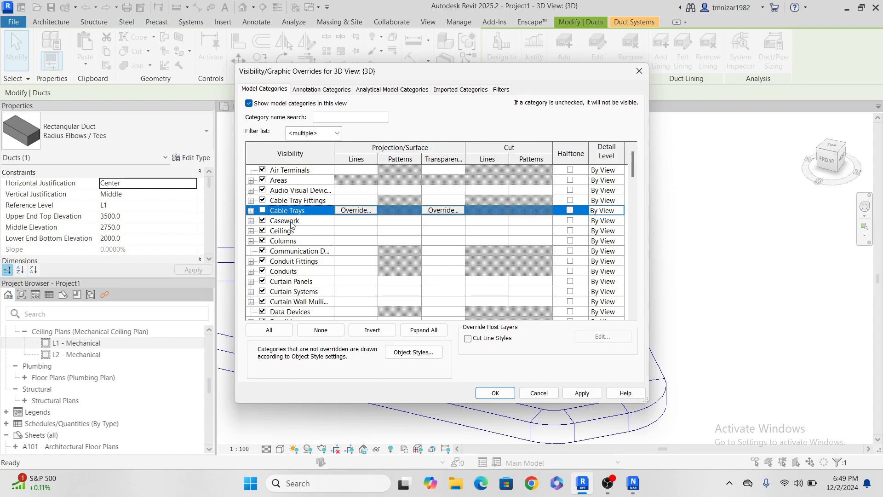
click(496, 393)
key(Escape)
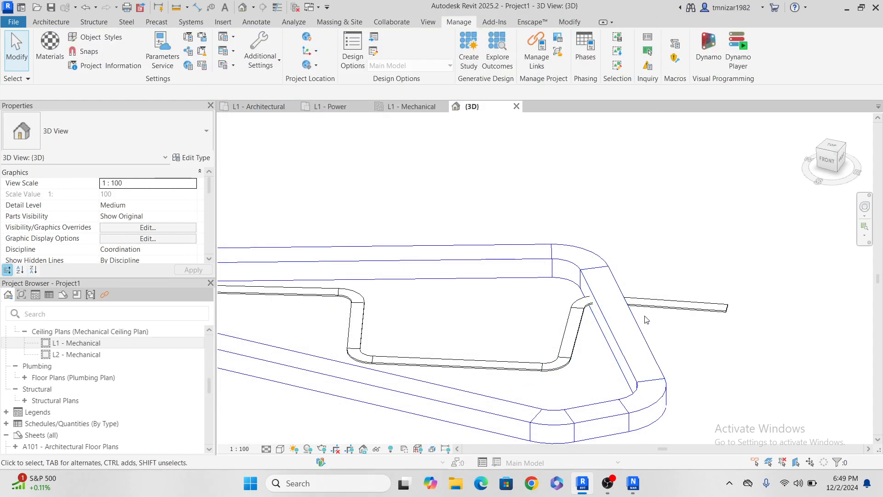
- Select the duct crossing the cable tray by its element ID and examine where the two run into each other
middle_drag(703, 345, 678, 344)
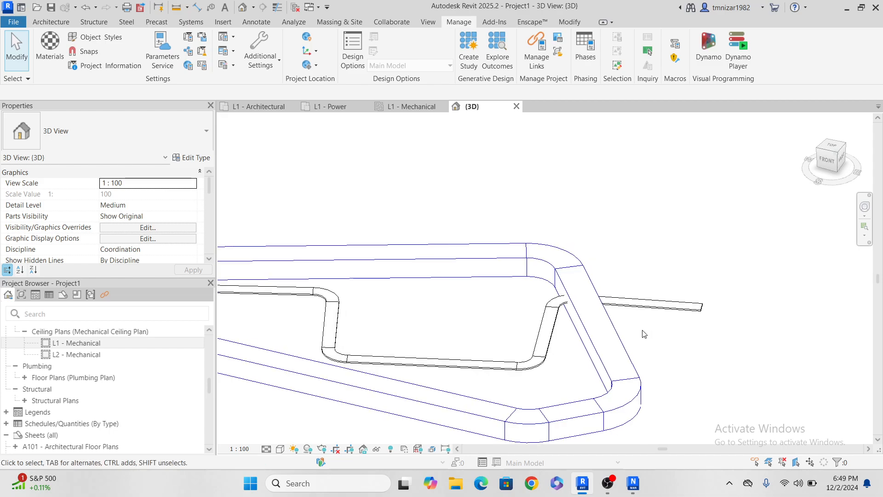
click(585, 321)
click(599, 302)
scroll(599, 303, up, 5)
click(407, 245)
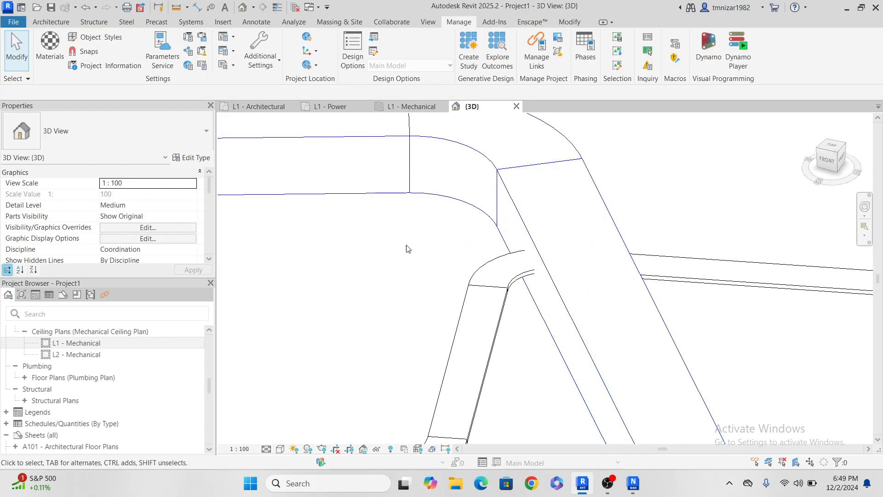
key(s)
key(i)
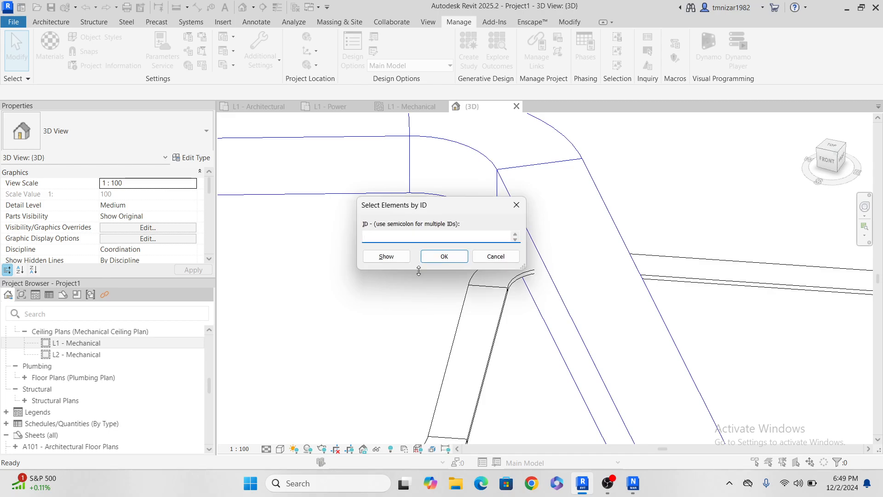
key(ctrl+v)
click(444, 256)
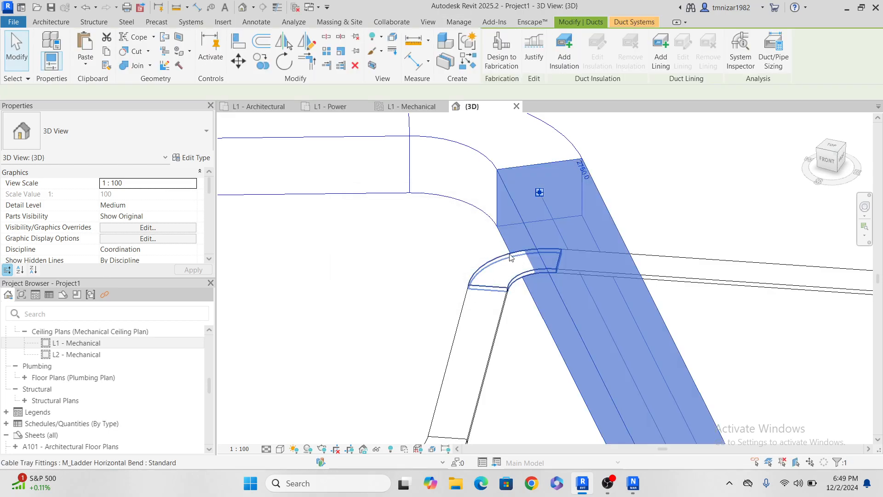
scroll(546, 305, down, 3)
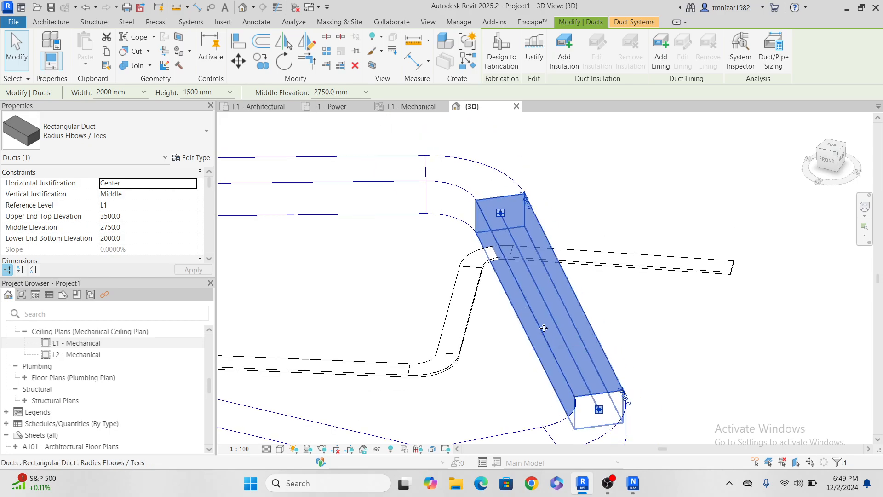
click(645, 305)
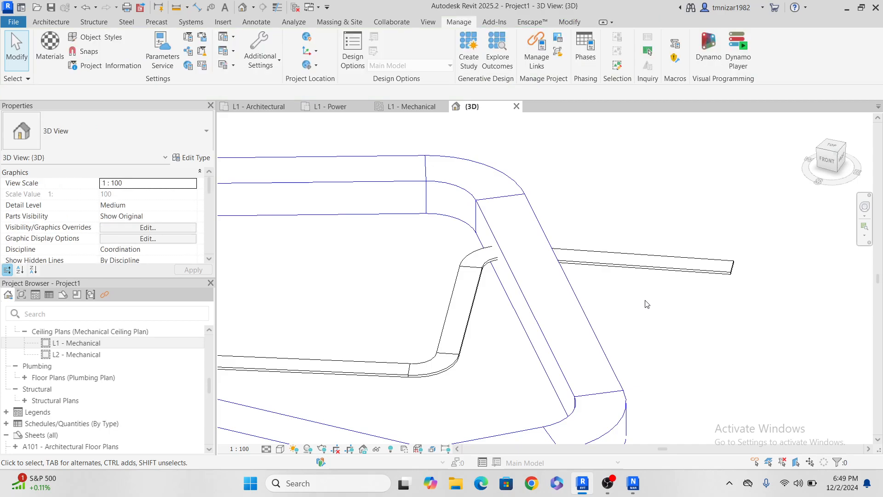
- Split the straight ducts on both sides of the elbow near the cable tray crossing
click(640, 273)
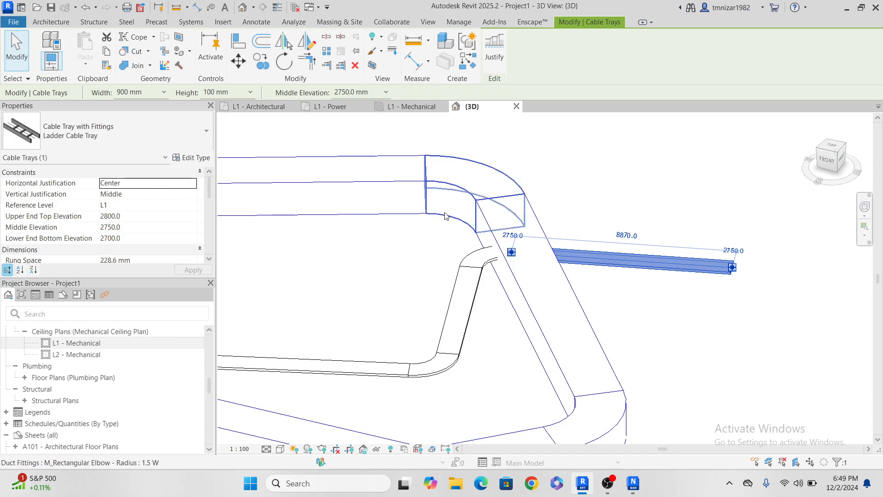
middle_drag(446, 215, 468, 235)
key(Escape)
key(s)
key(l)
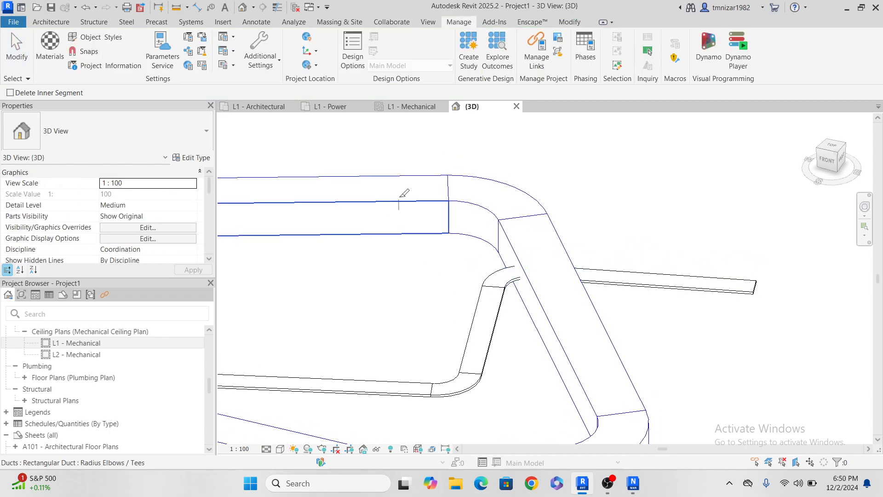
click(399, 215)
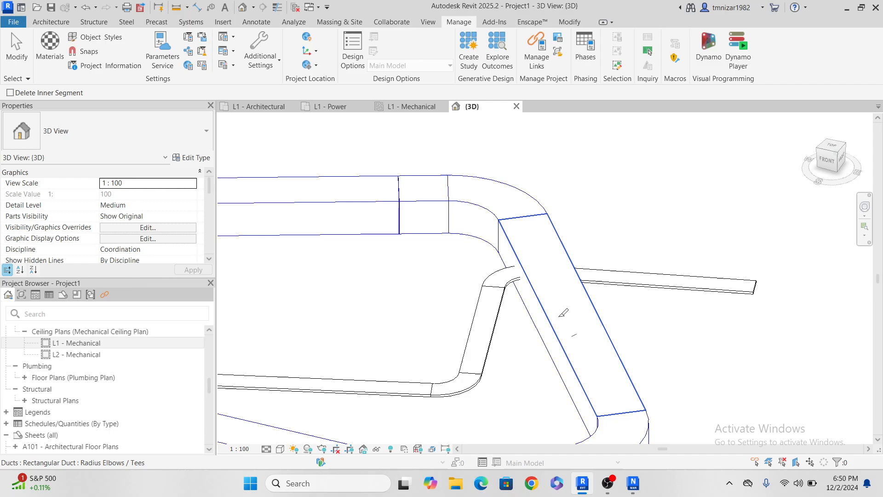
click(545, 309)
key(Escape)
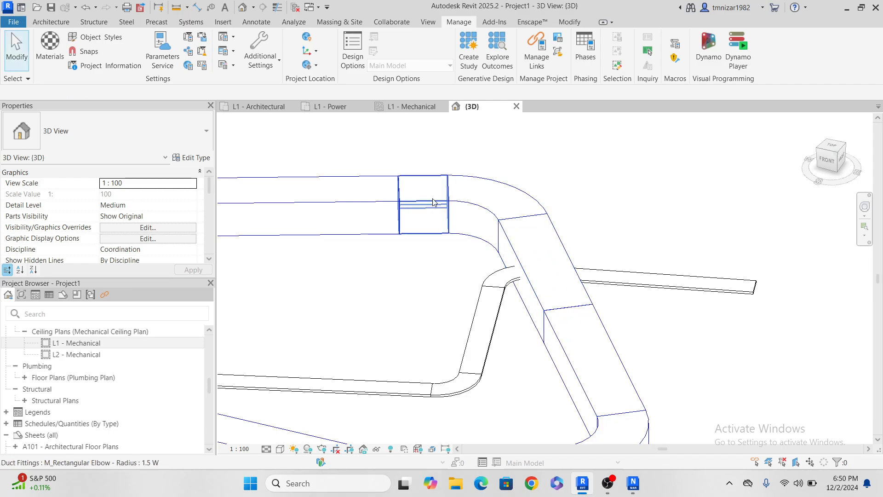
- Set the Elevation from Level of the duct elbow between the two splits to 3500 mm
drag(367, 161, 427, 296)
drag(372, 131, 421, 286)
click(463, 290)
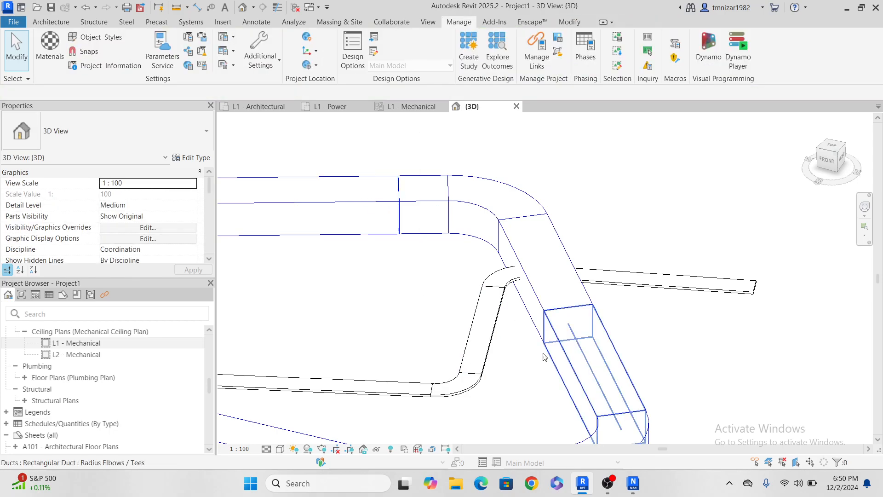
drag(523, 366, 618, 288)
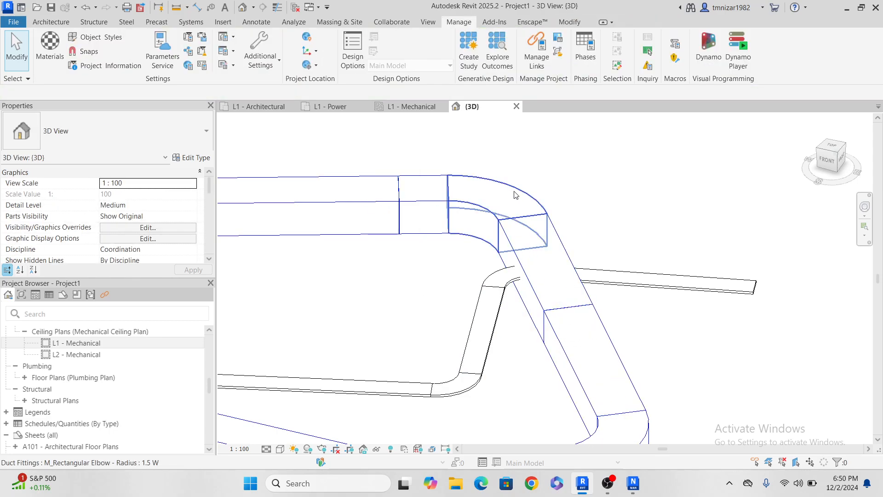
click(529, 207)
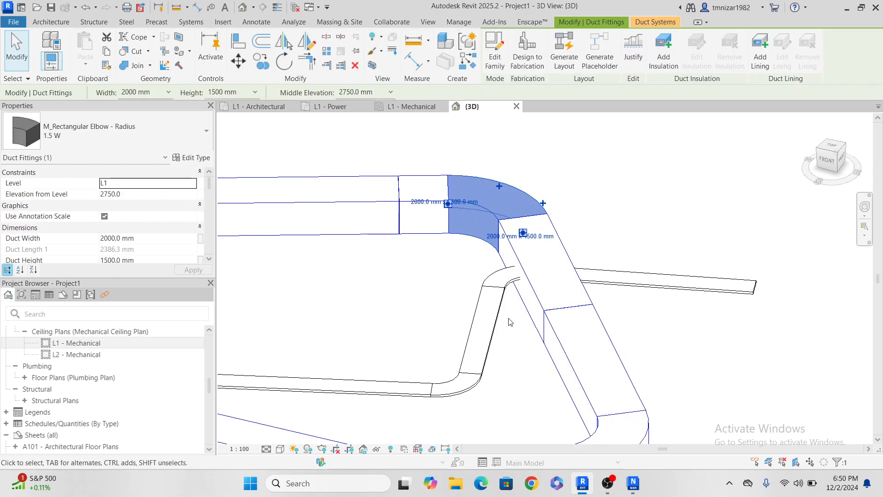
click(134, 194)
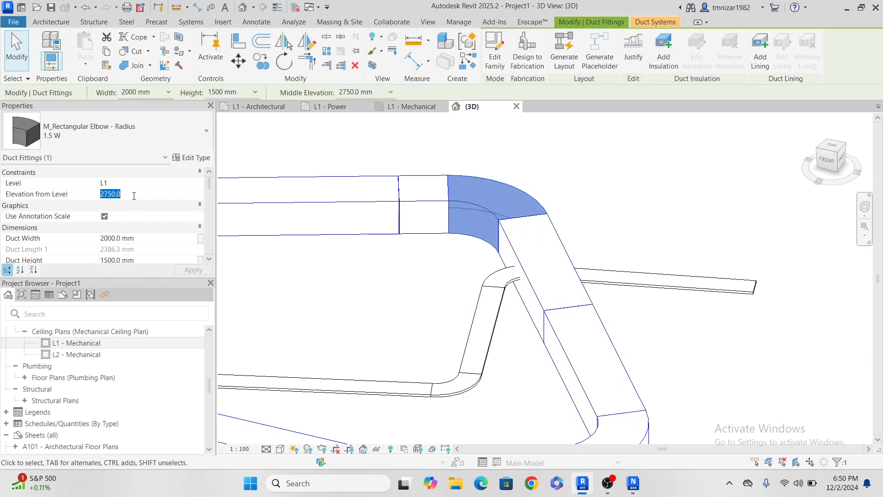
text(3)
key(Return)
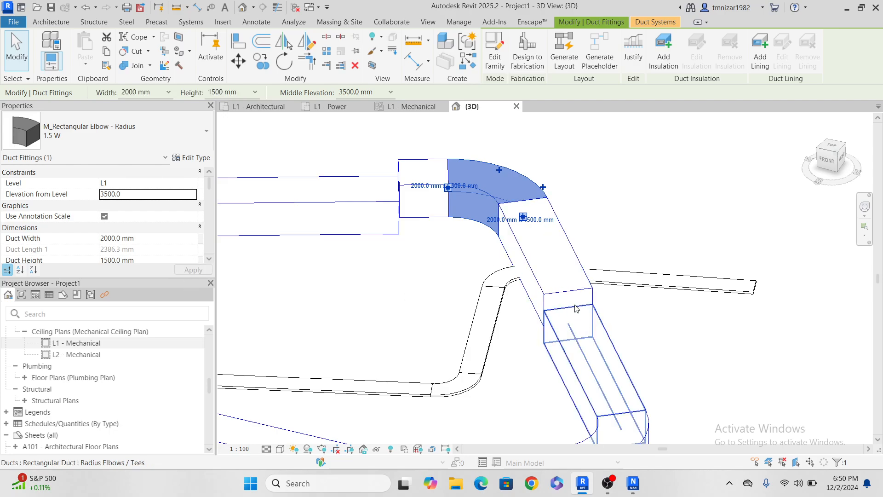
- Try to connect the raised duct segment's open end directly to the adjoining end of the lower duct
shift+middle_drag(576, 308, 357, 316)
scroll(414, 271, up, 1)
click(431, 252)
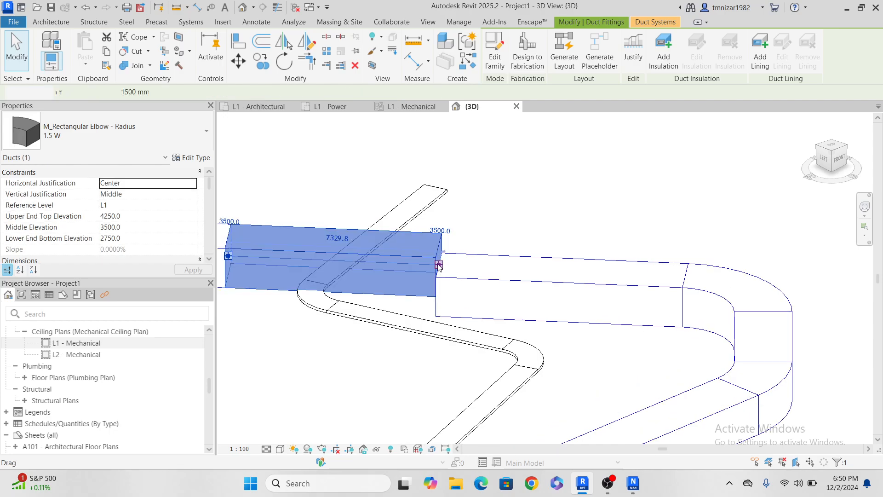
drag(438, 265, 433, 274)
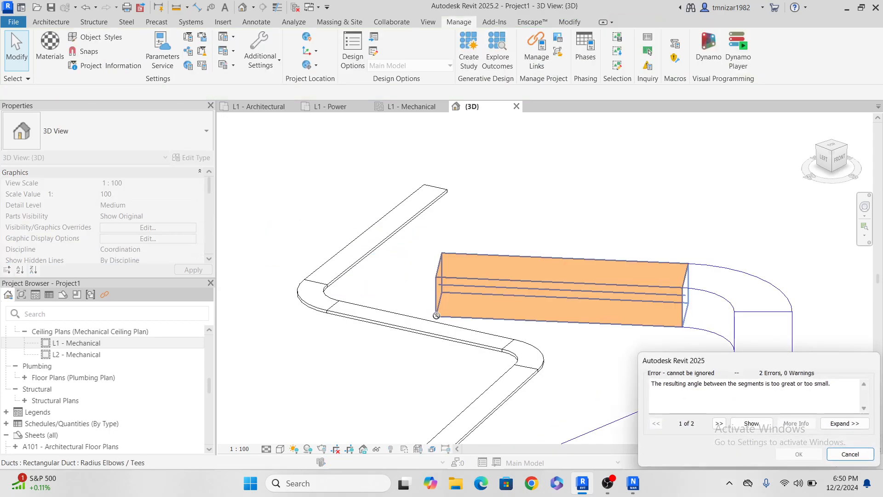
key(Escape)
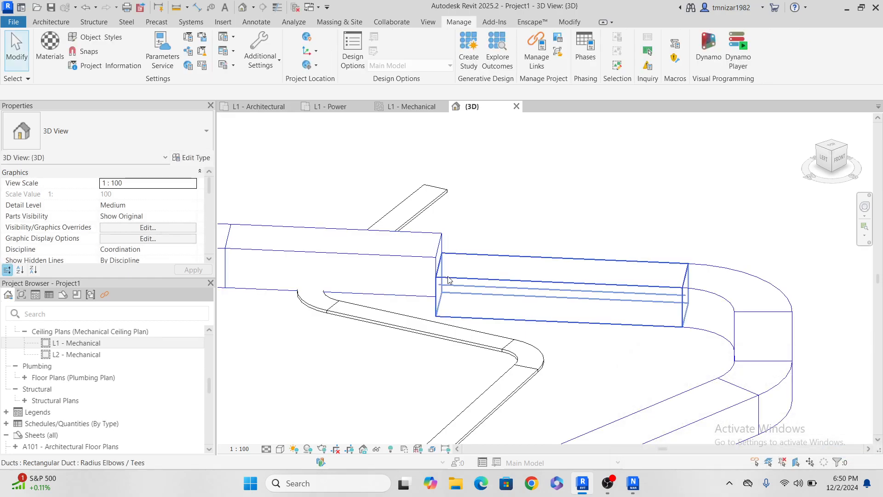
- Shorten the lower duct by pulling its end back, leaving a gap beside the raised segment
mouse_move(448, 279)
mouse_down()
mouse_move(446, 290)
mouse_move(492, 287)
mouse_move(438, 266)
mouse_up()
click(449, 305)
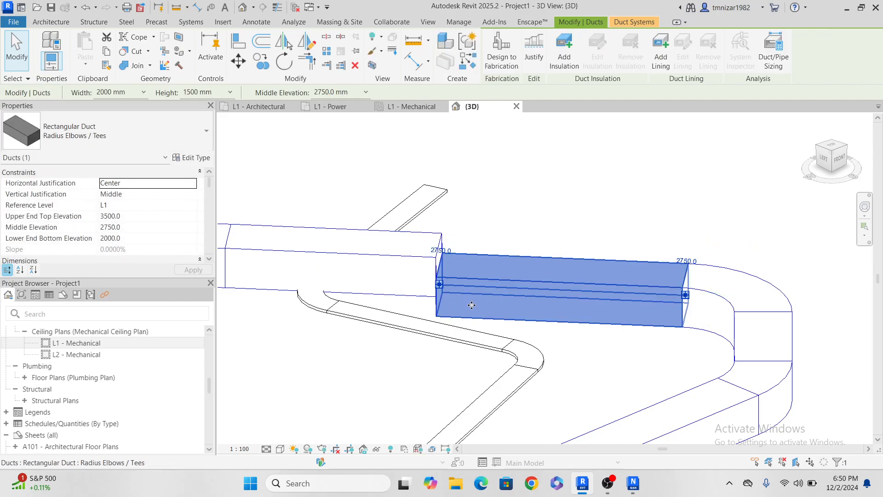
key(Escape)
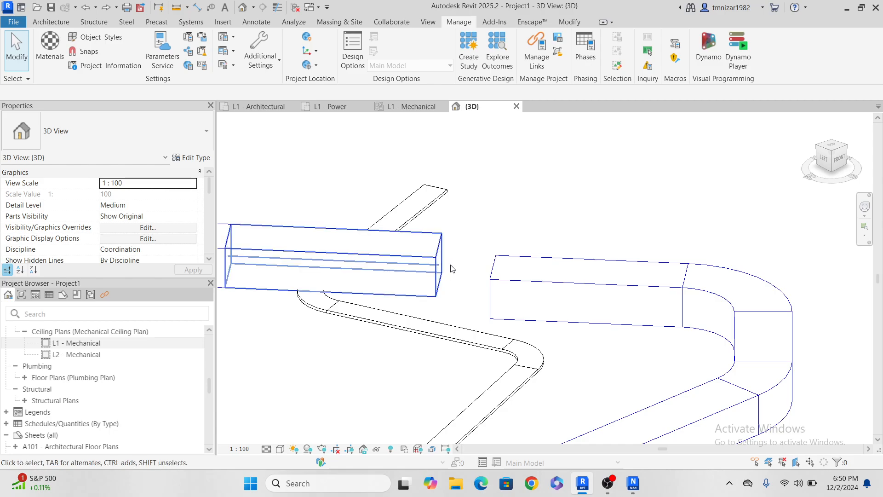
- Try to bridge the gap by drawing a duct from the raised segment's open end to the lower duct, and undo it
click(440, 266)
scroll(439, 266, up, 1)
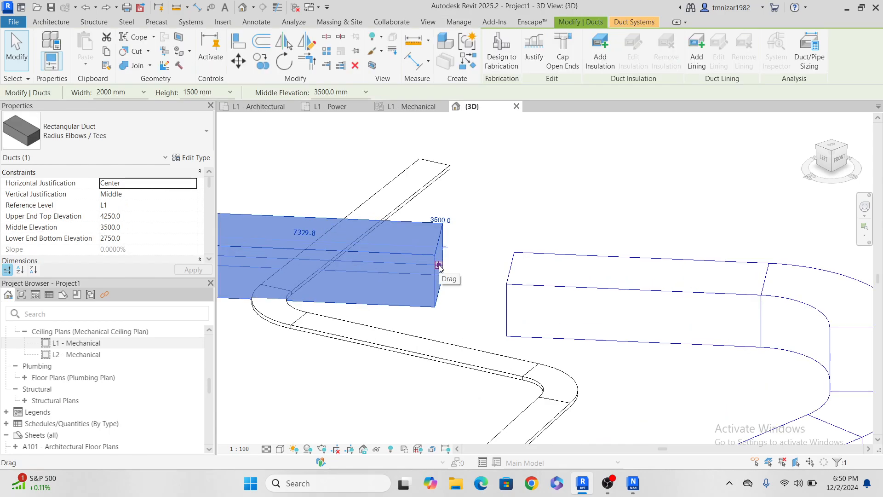
right_click(439, 266)
click(461, 157)
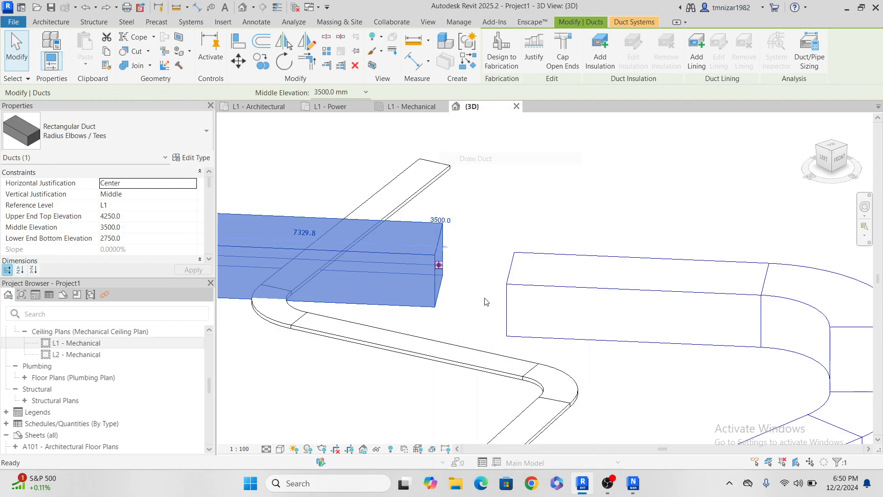
shift+middle_drag(486, 314, 414, 327)
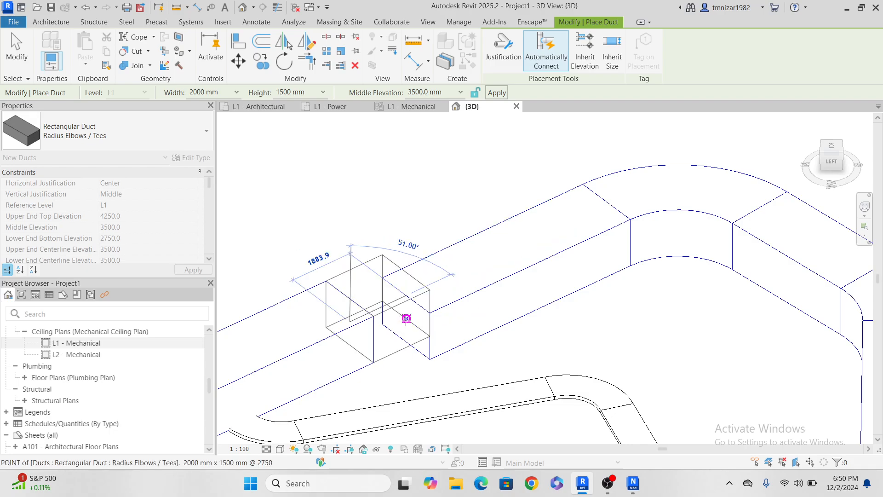
click(407, 321)
key(Escape)
key(Escape)
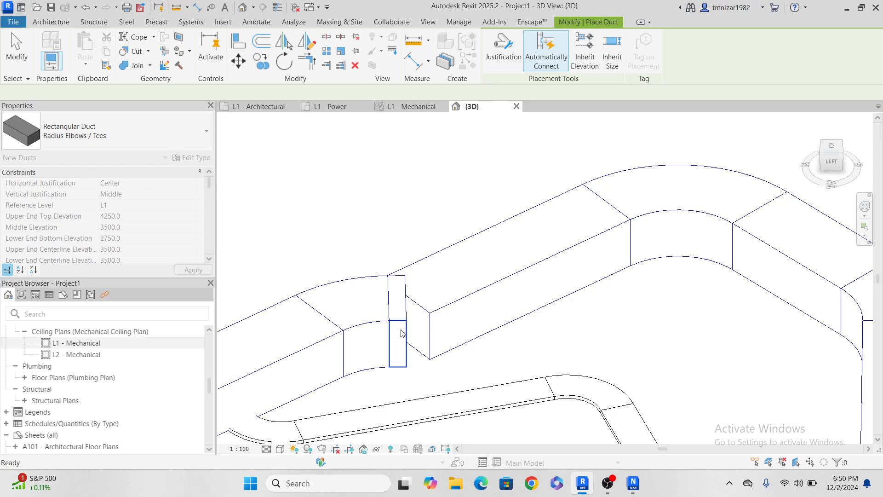
key(ctrl+z)
middle_drag(405, 247, 460, 461)
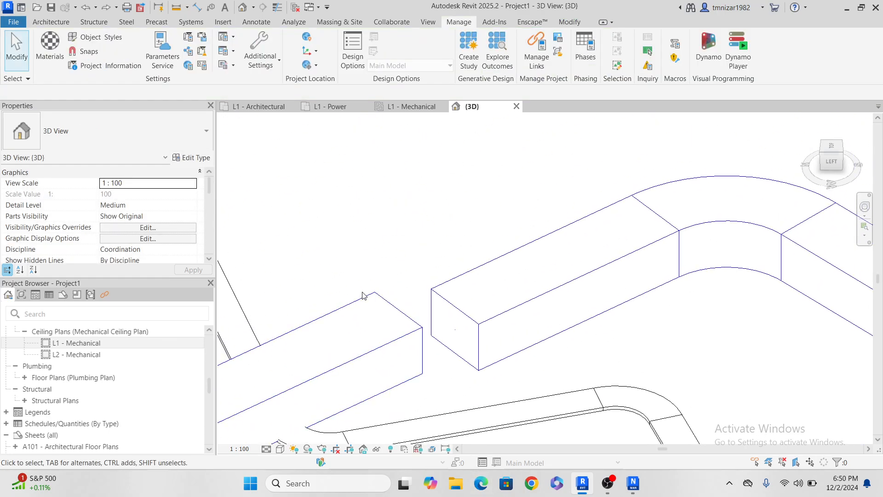
- Retry the connecting duct from the raised segment's end at 3500 mm middle elevation, and undo the new duct and fittings
click(417, 329)
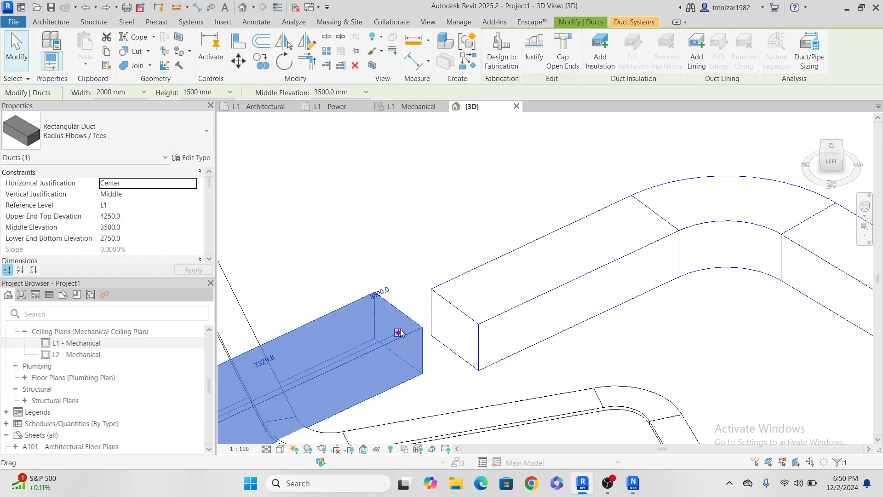
right_click(399, 332)
click(439, 158)
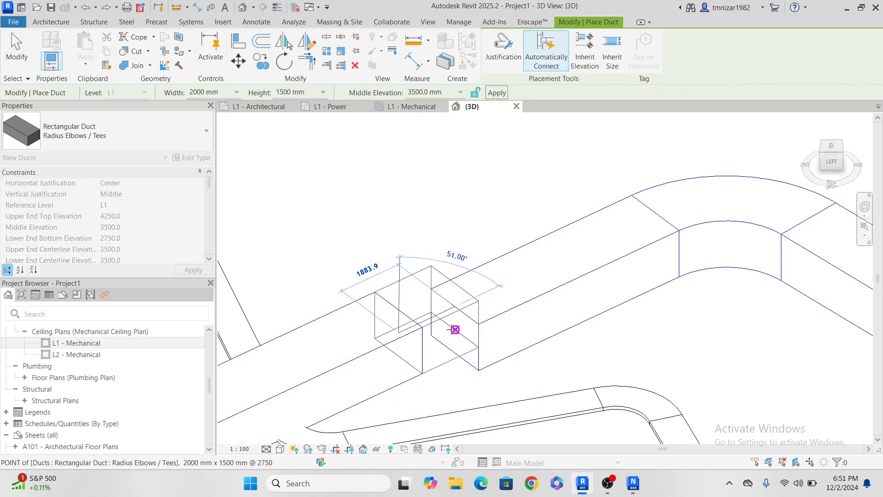
click(451, 328)
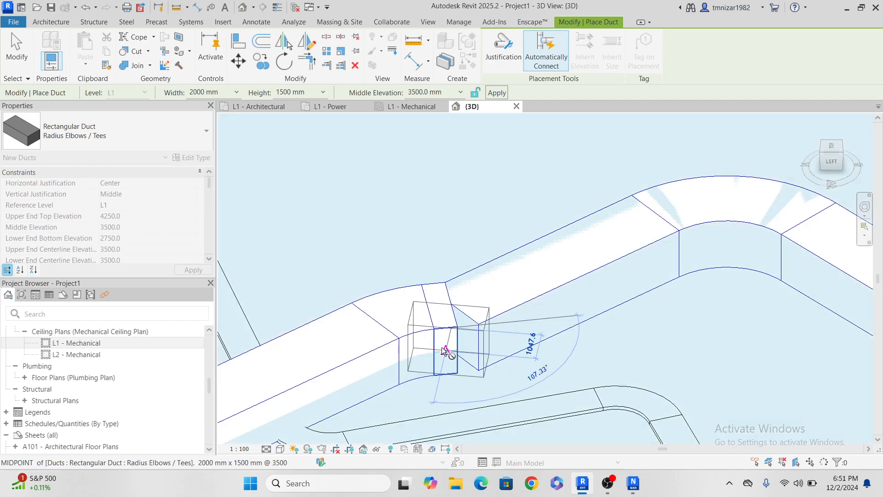
key(Escape)
key(Escape)
key(ctrl+z)
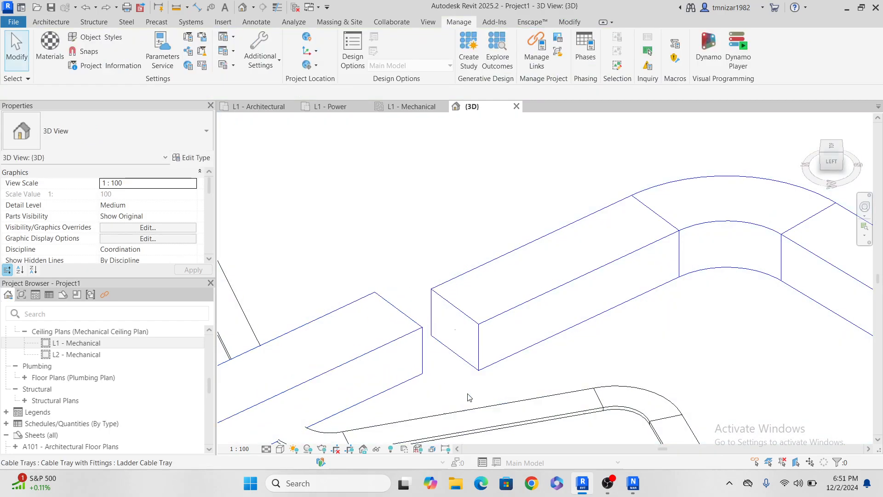
- In the L1 - Mechanical ceiling plan, extend the raised duct's open end across the gap to connect with the lower duct
click(421, 108)
scroll(620, 239, up, 5)
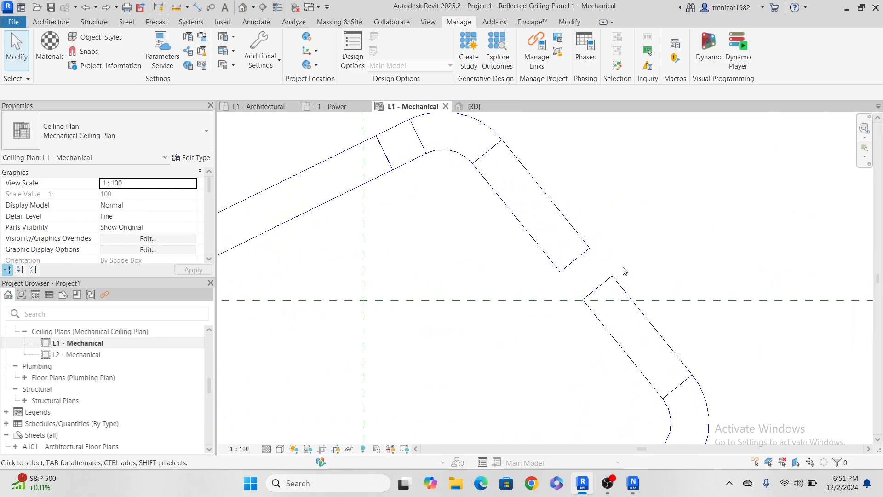
click(583, 259)
drag(575, 260, 597, 287)
click(544, 296)
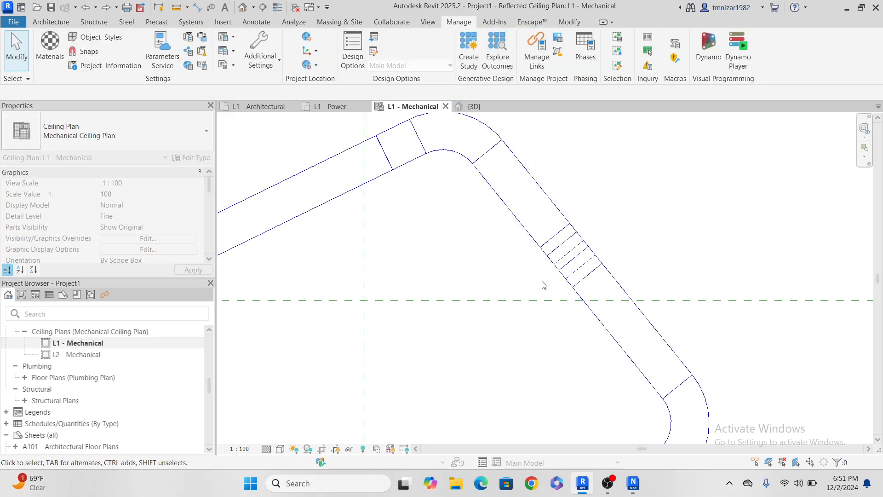
- Pull the long lower duct's end back on the elbow's other side and extend it again to connect with the raised segment
middle_drag(437, 194, 463, 229)
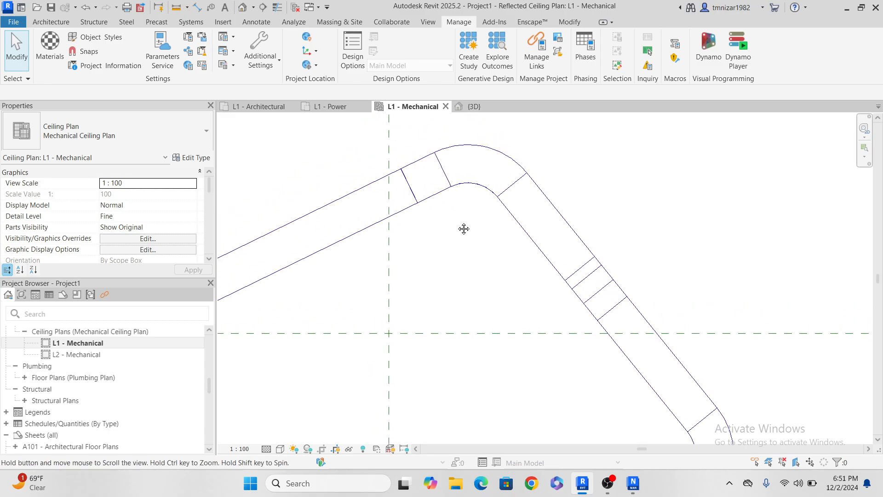
click(378, 225)
mouse_move(409, 193)
mouse_down()
mouse_move(358, 213)
mouse_move(409, 186)
mouse_up()
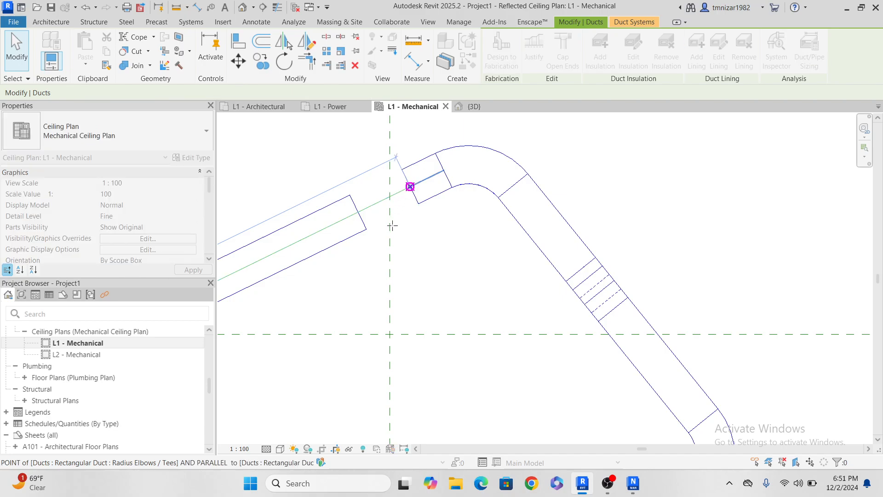
drag(392, 225, 392, 225)
- In the 3D view, set the Middle Elevation of the raised duct segment crossing the cable tray to 3800 mm
click(473, 107)
middle_drag(553, 273, 631, 140)
shift+middle_drag(520, 216, 596, 130)
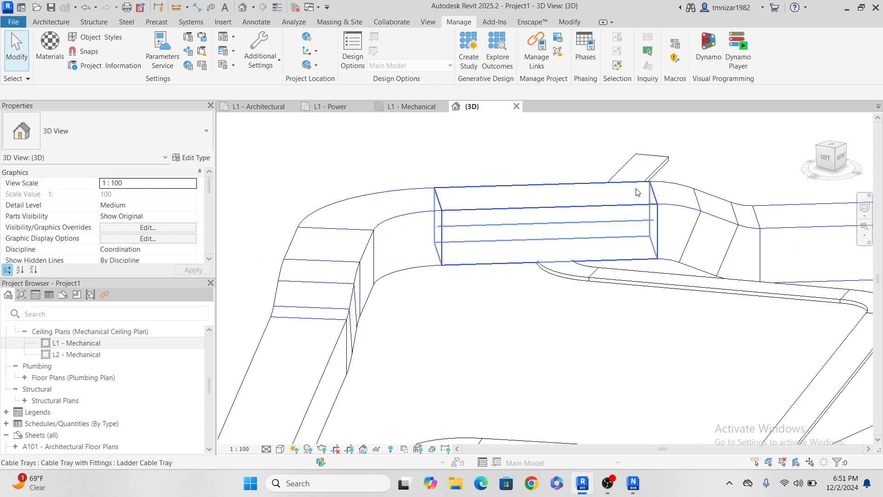
shift+middle_drag(637, 192, 583, 227)
click(574, 266)
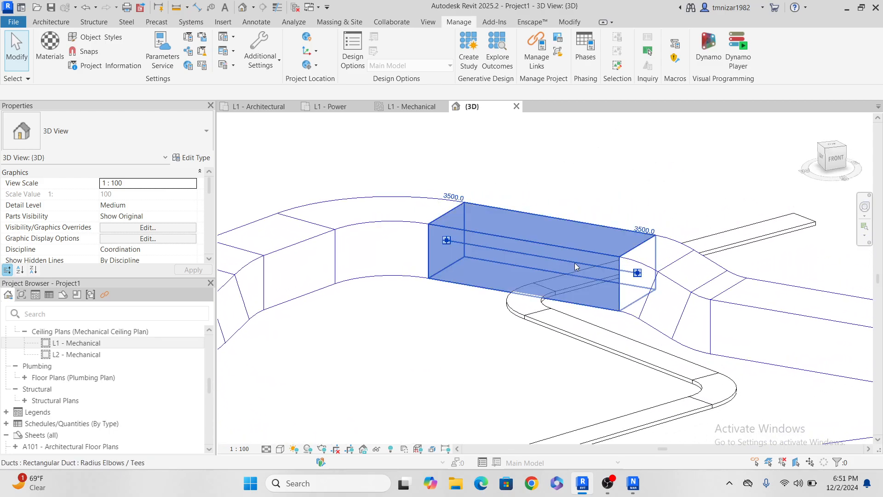
click(138, 228)
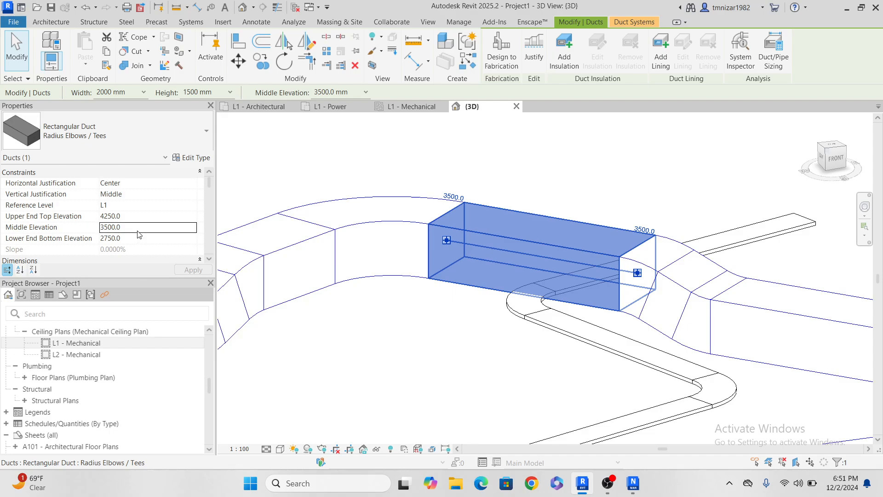
text(3)
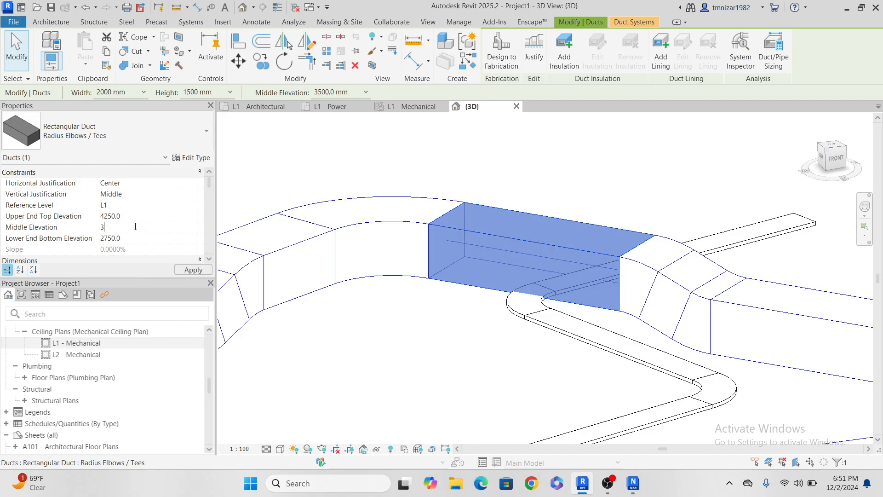
key(Return)
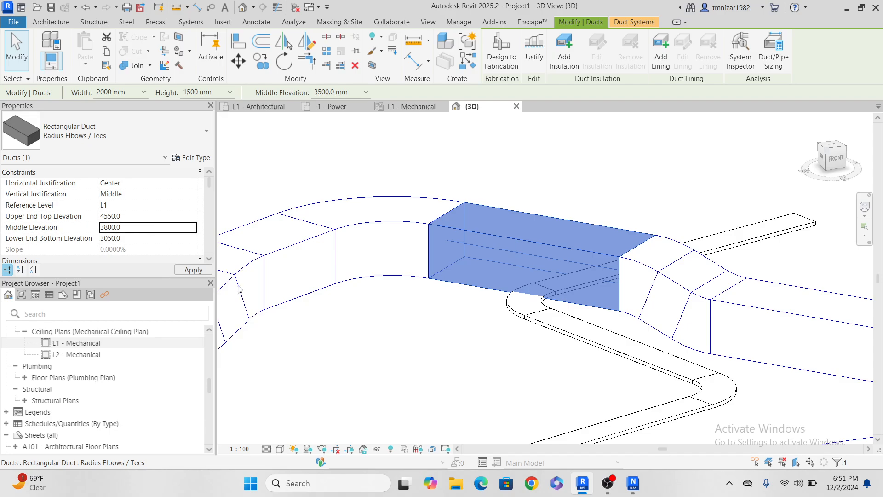
click(476, 358)
- Hide the Cable Trays and Cable Tray Fittings categories in the 3D view's visibility overrides
middle_drag(523, 296, 550, 212)
scroll(546, 220, down, 3)
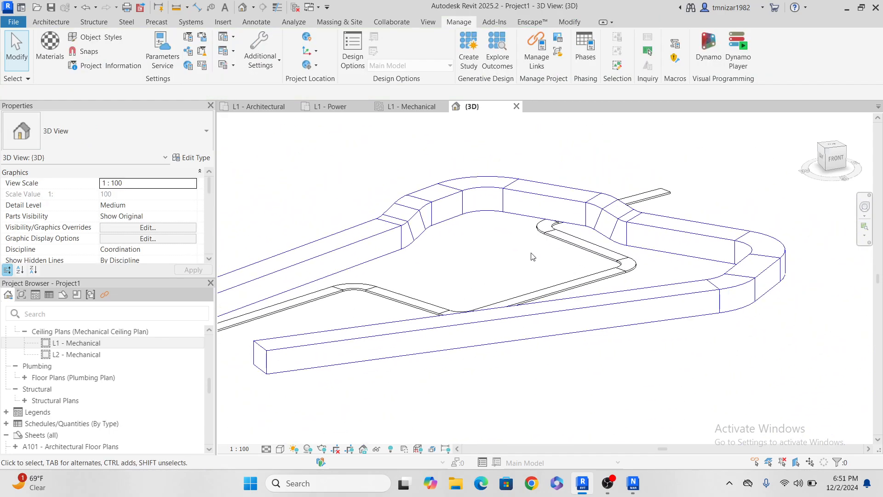
middle_drag(639, 248, 613, 253)
shift+middle_drag(712, 222, 651, 210)
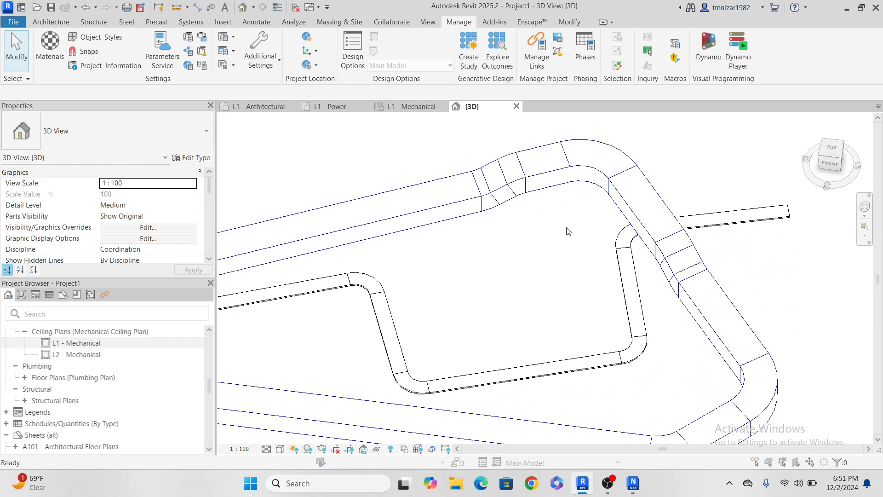
key(v)
key(v)
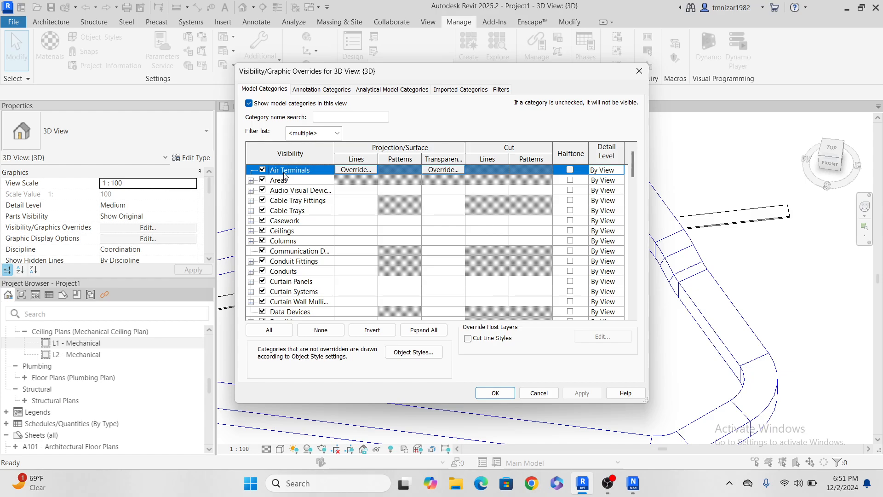
key(d)
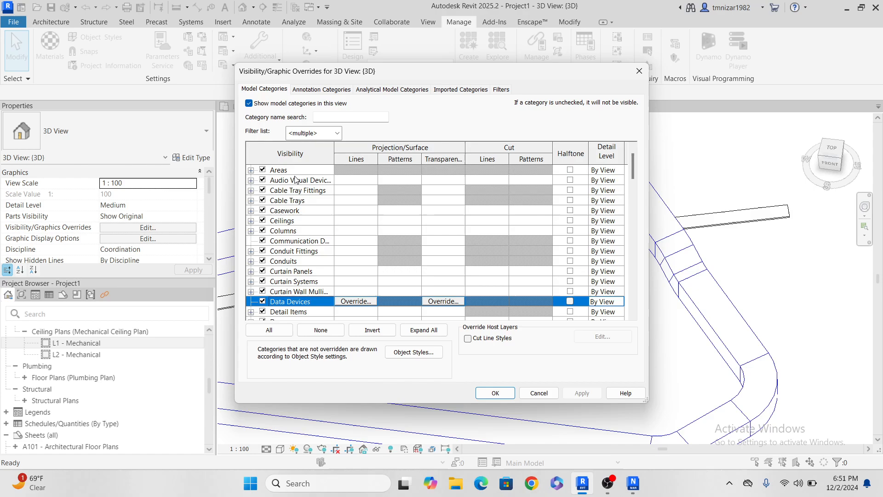
key(a)
key(a)
key(c)
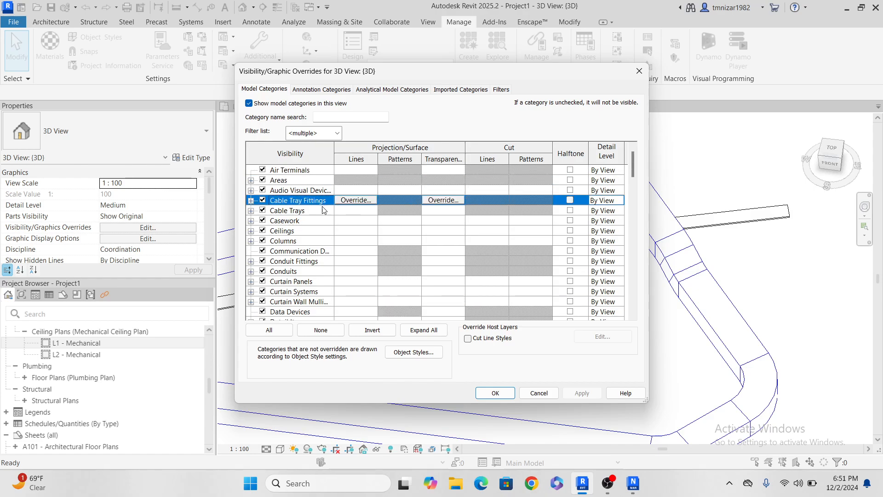
click(320, 212)
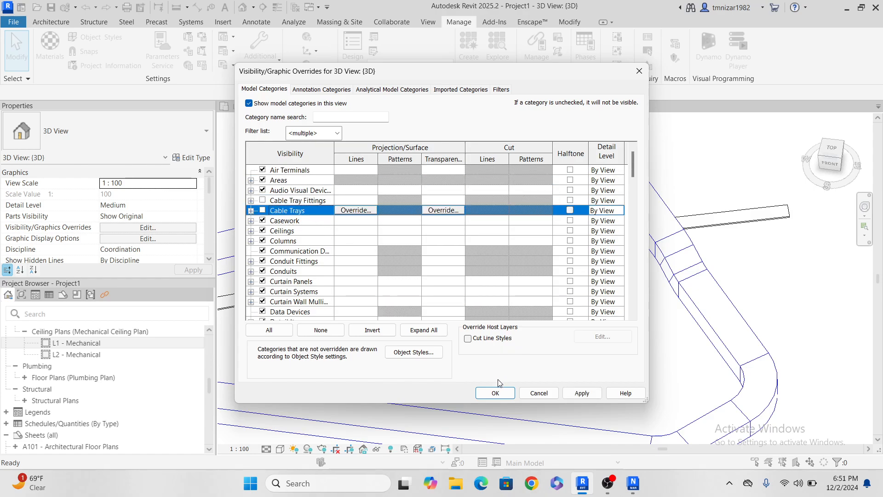
click(495, 393)
scroll(598, 296, down, 2)
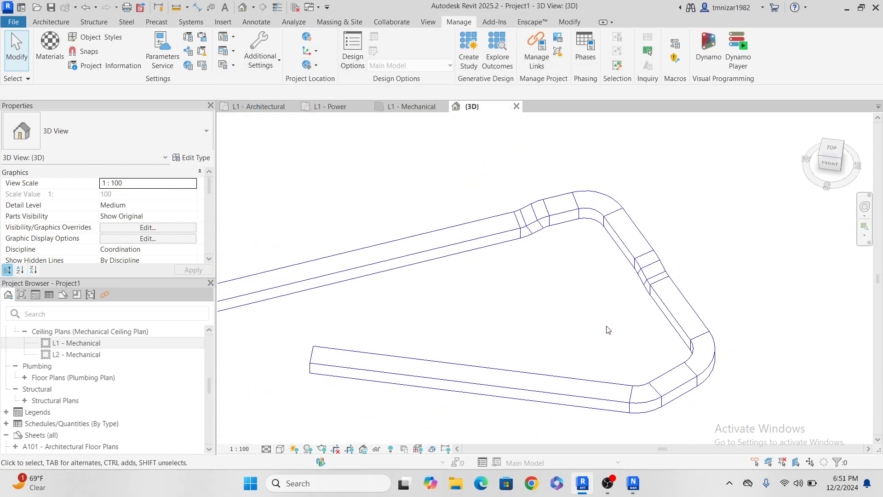
- Try to export the duct-only 3D view as a Navisworks NWC file, replacing dt in the nwc folder
click(633, 483)
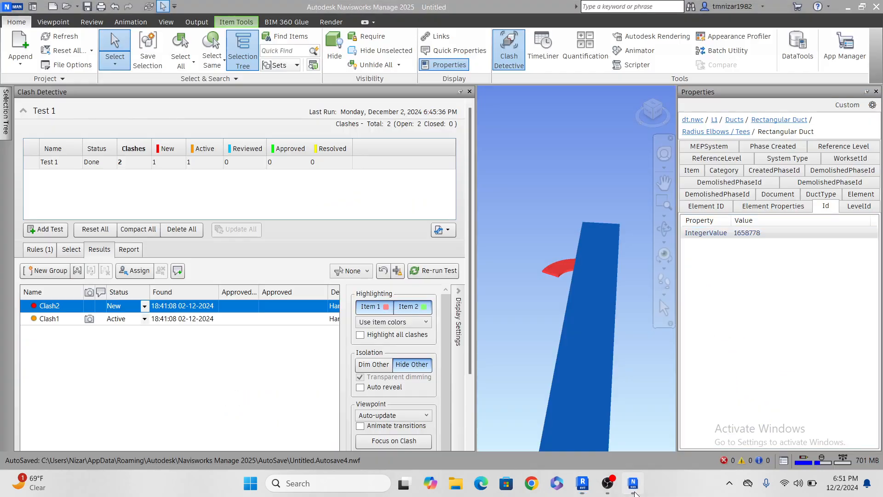
click(848, 7)
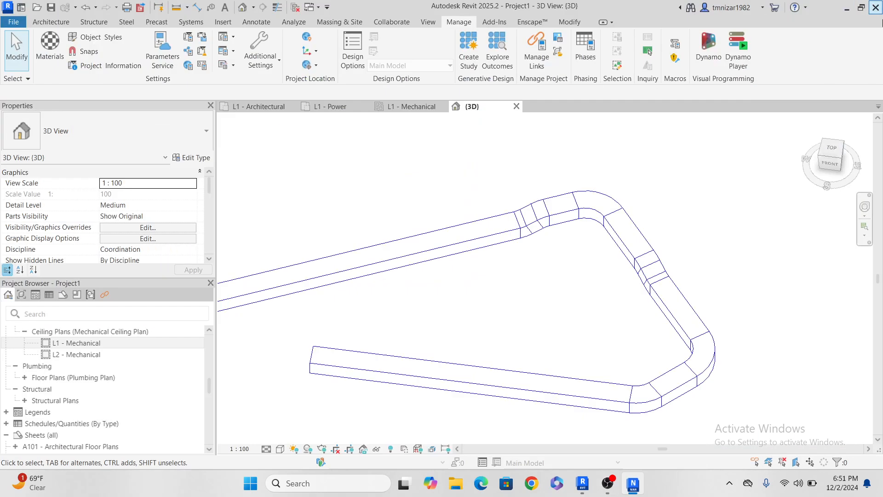
click(13, 21)
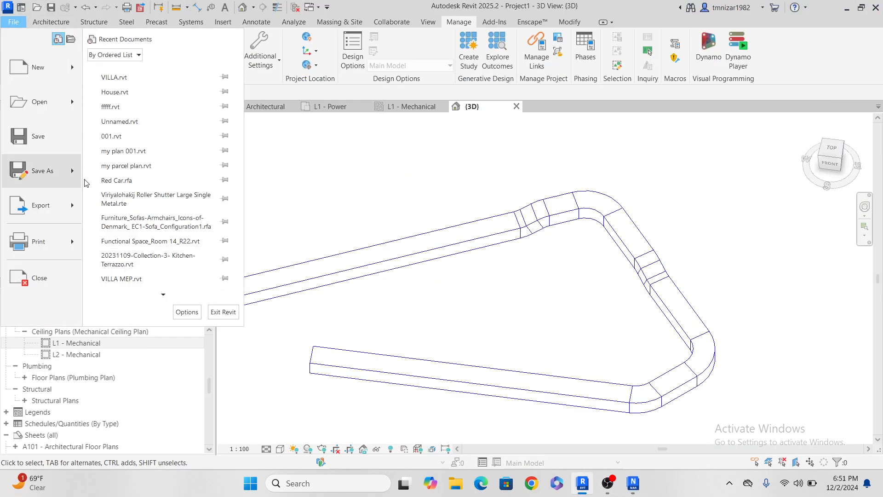
mouse_move(74, 204)
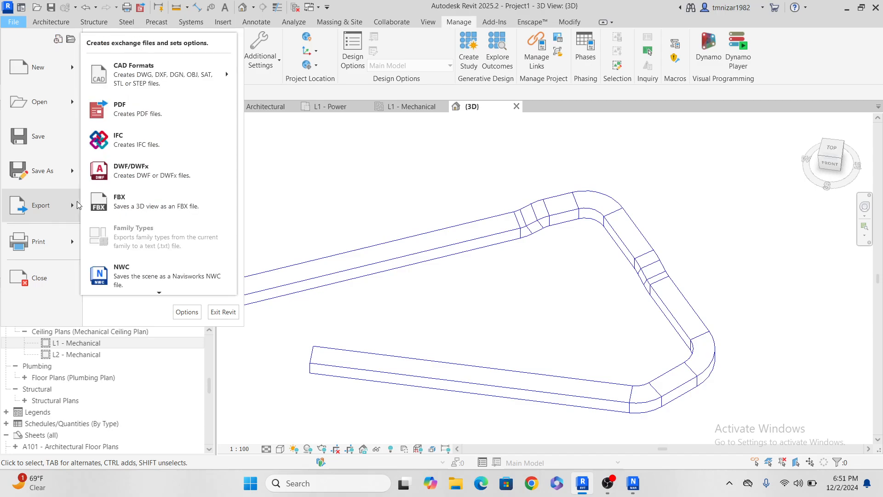
click(143, 276)
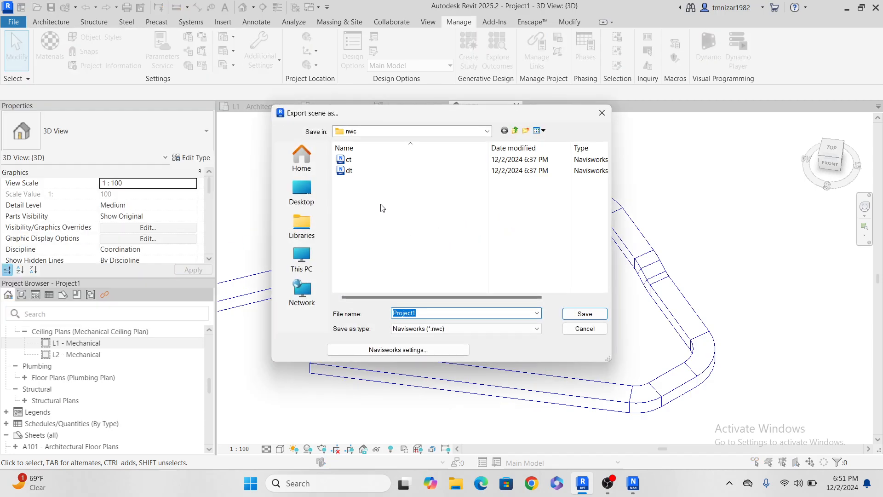
click(348, 170)
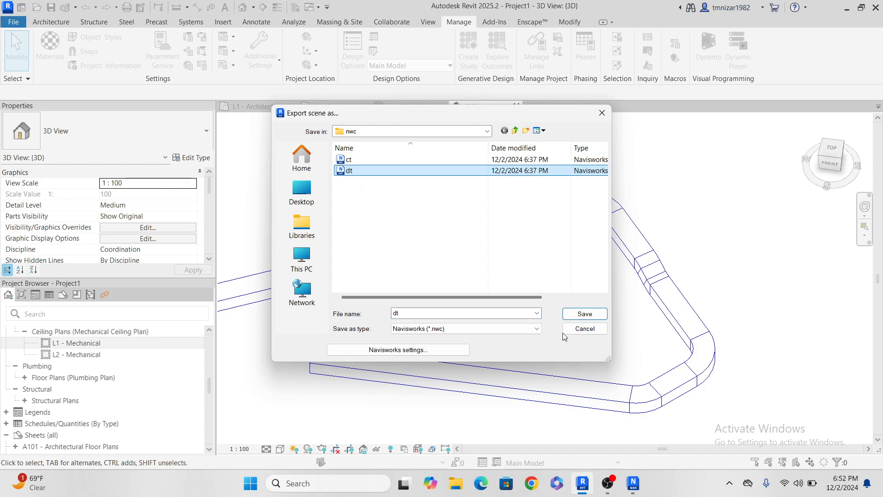
click(583, 314)
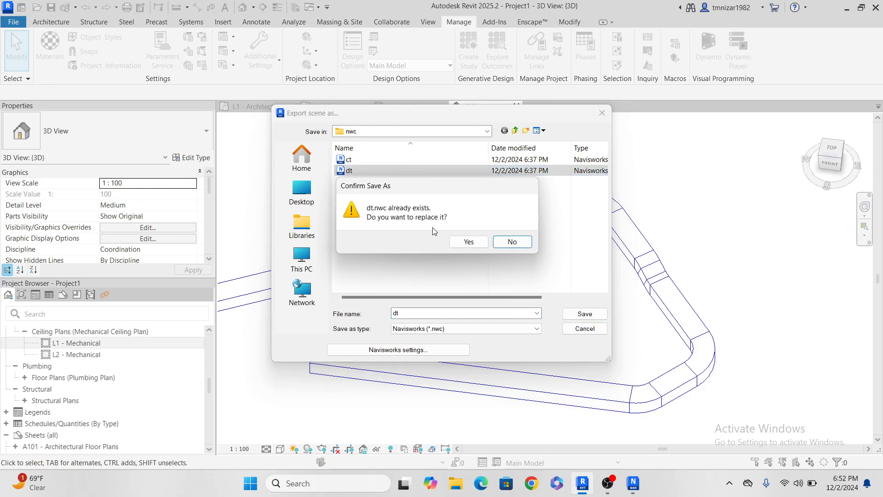
click(465, 242)
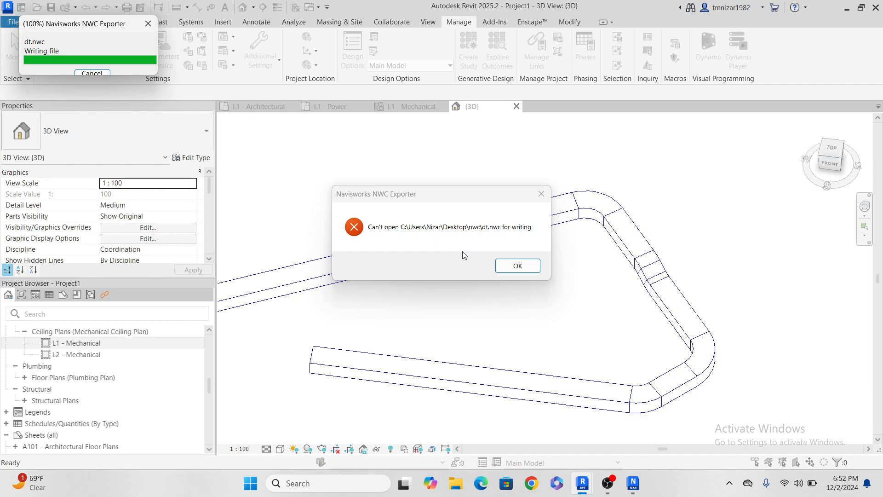
click(505, 265)
middle_drag(504, 283, 506, 322)
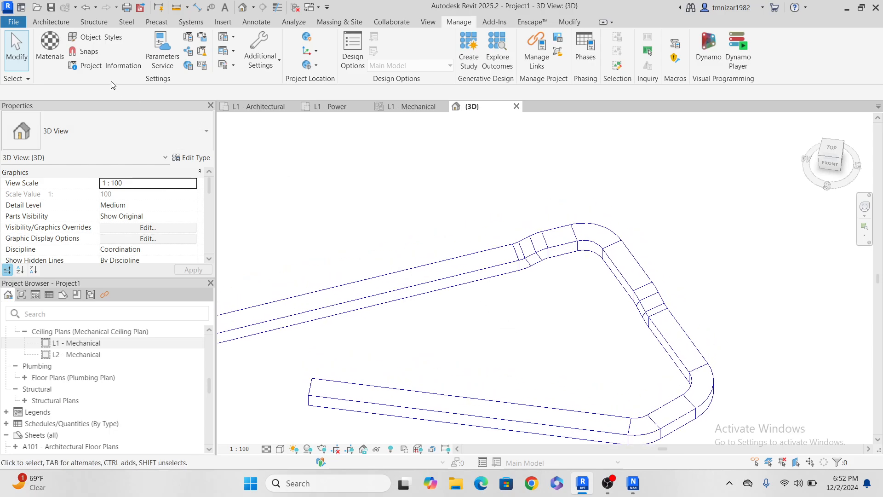
- Check the Performance options for model loading in the NWC exporter's Navisworks settings, and leave the export without saving
click(19, 23)
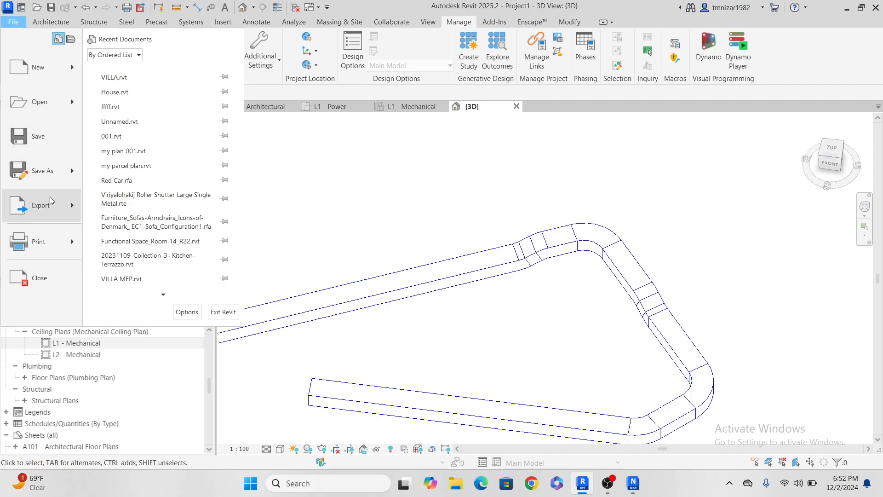
mouse_move(53, 178)
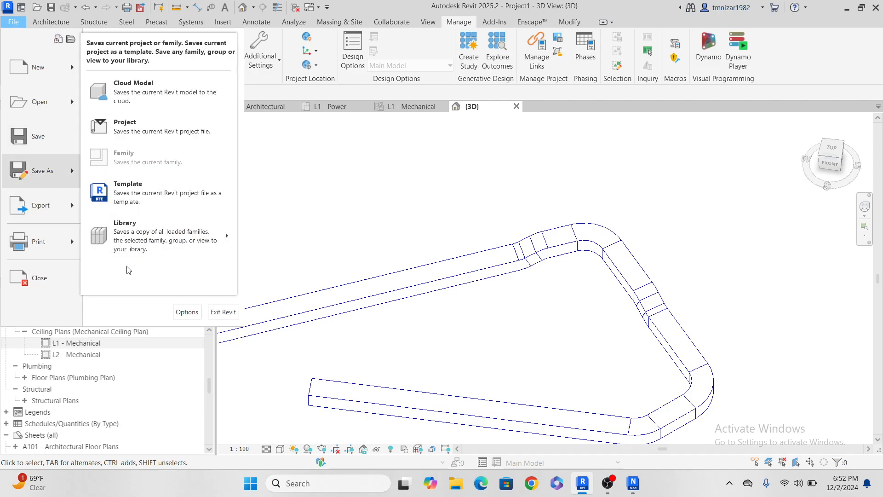
mouse_move(71, 205)
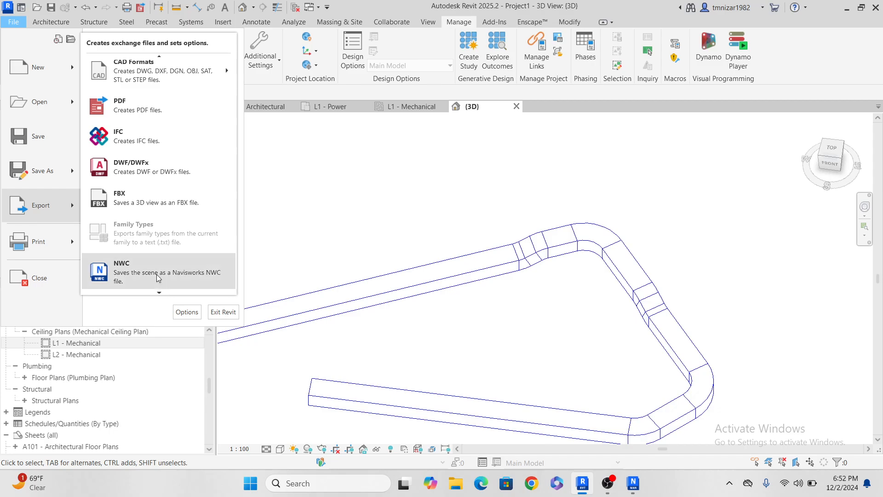
click(158, 275)
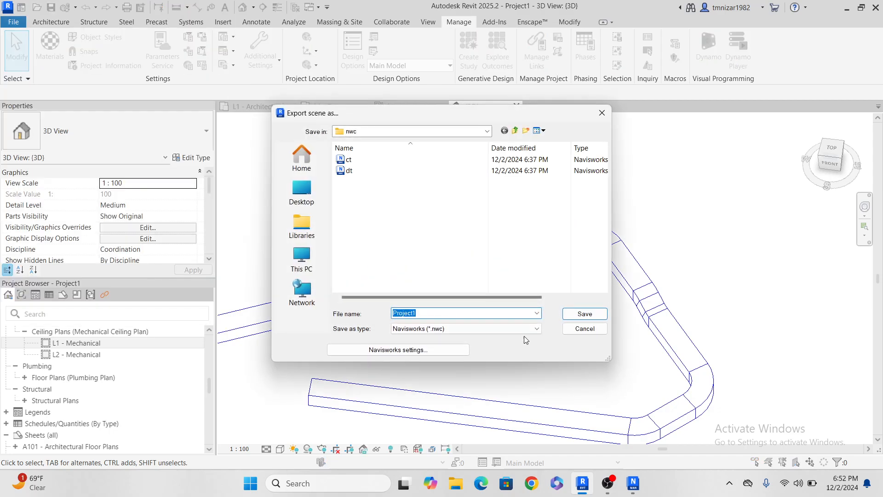
click(432, 349)
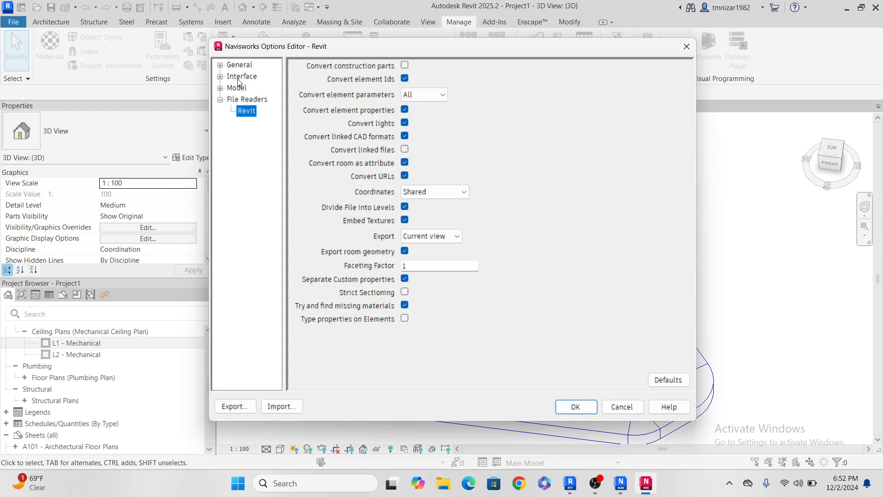
click(219, 87)
click(259, 99)
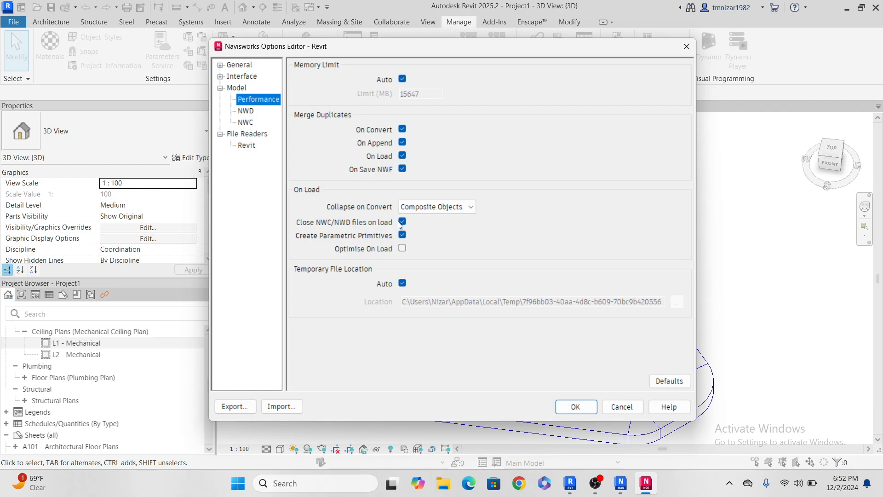
click(575, 407)
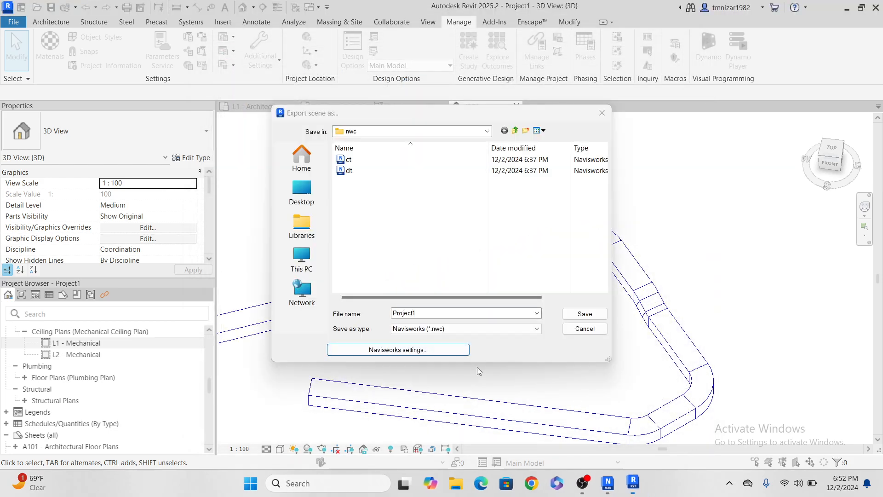
click(583, 328)
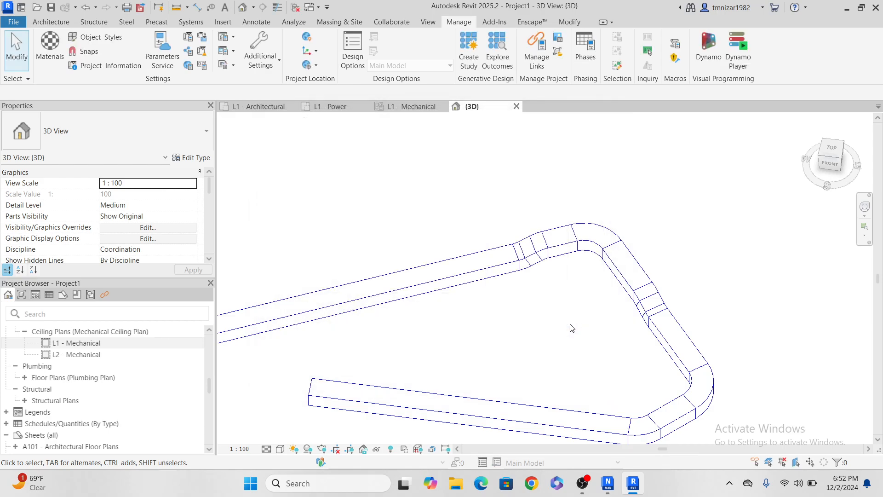
- Switch to Navisworks Manage and enable Close NWC/NWD files on load in the model performance options
click(617, 479)
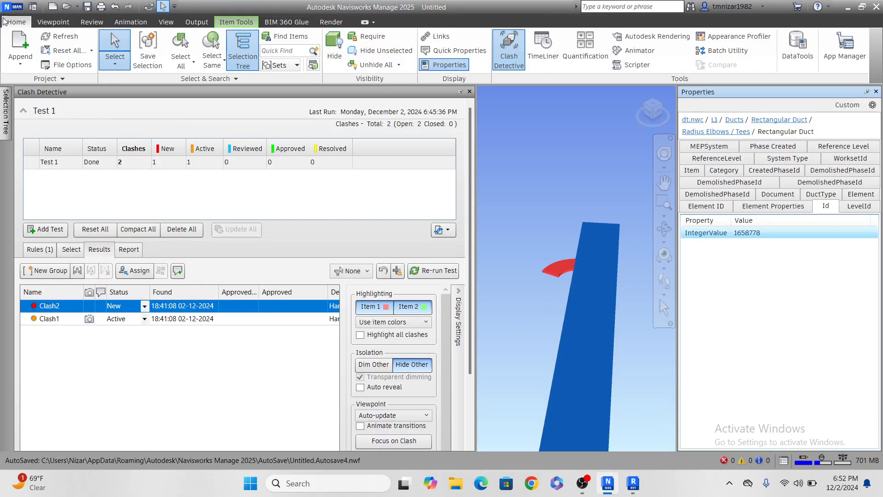
click(17, 7)
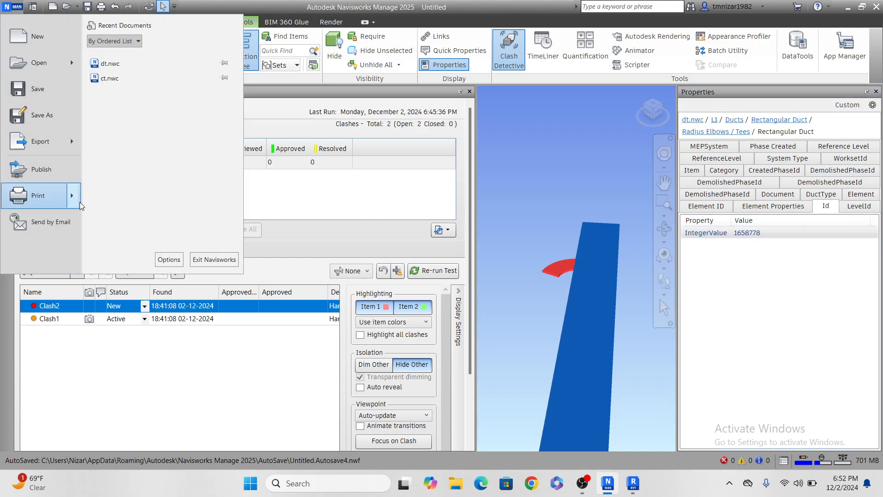
click(177, 260)
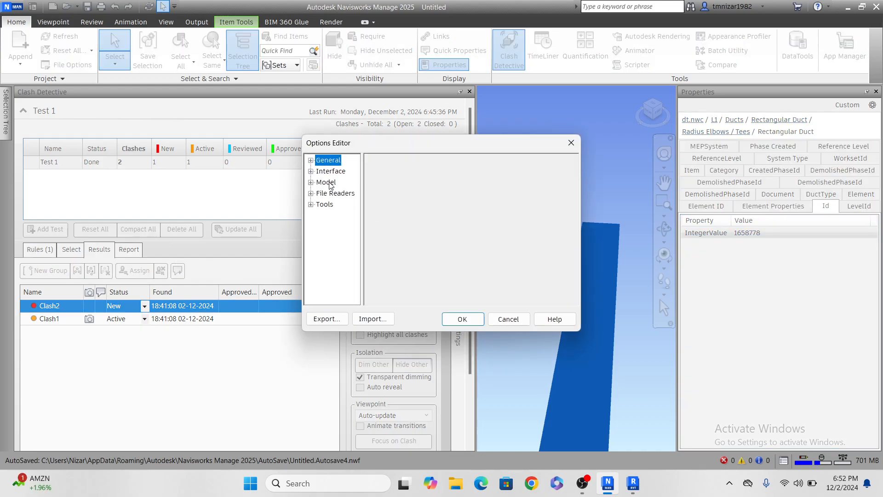
click(321, 182)
click(311, 183)
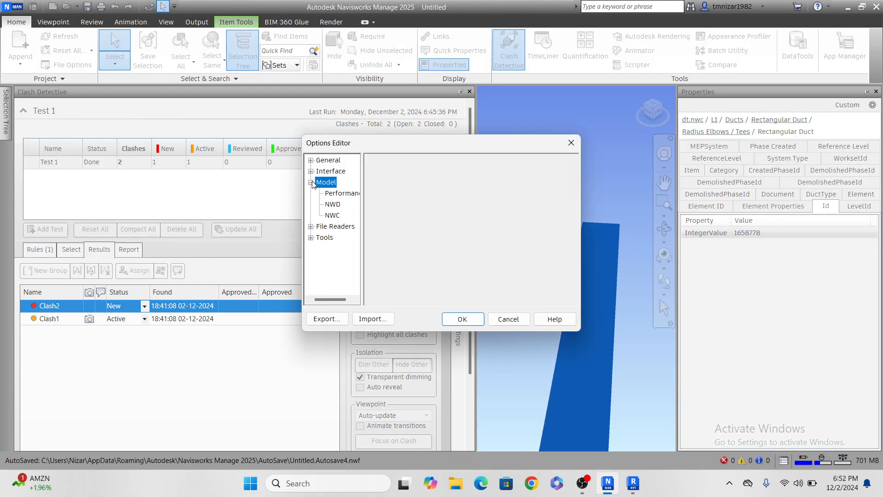
click(341, 193)
scroll(522, 247, down, 3)
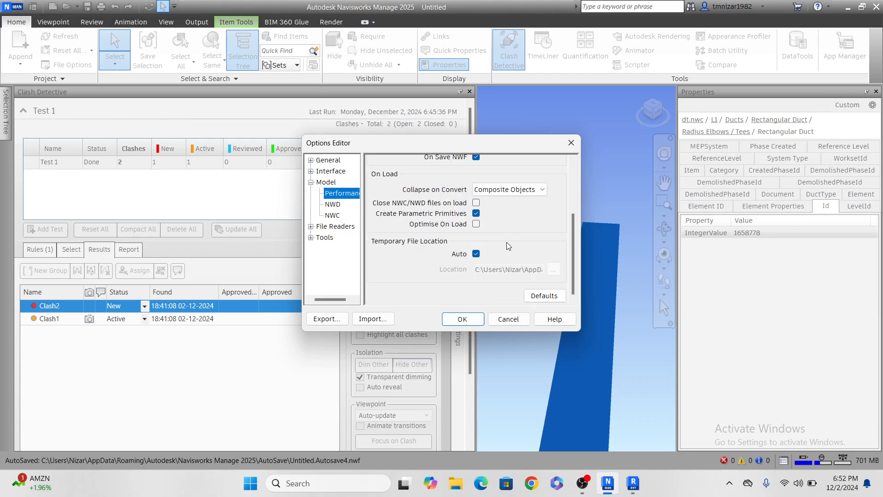
click(476, 203)
click(462, 318)
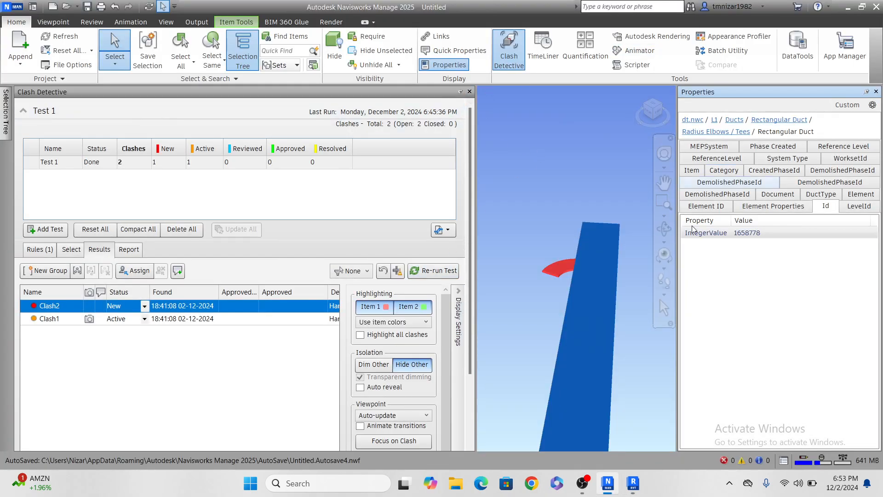
- Switch to Revit and try again to export the duct-only 3D view as NWC over the existing dt file
click(633, 483)
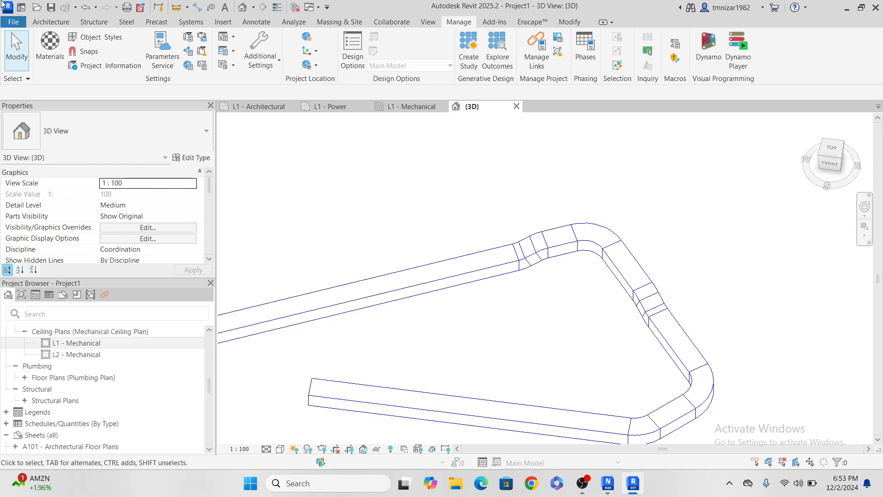
click(10, 24)
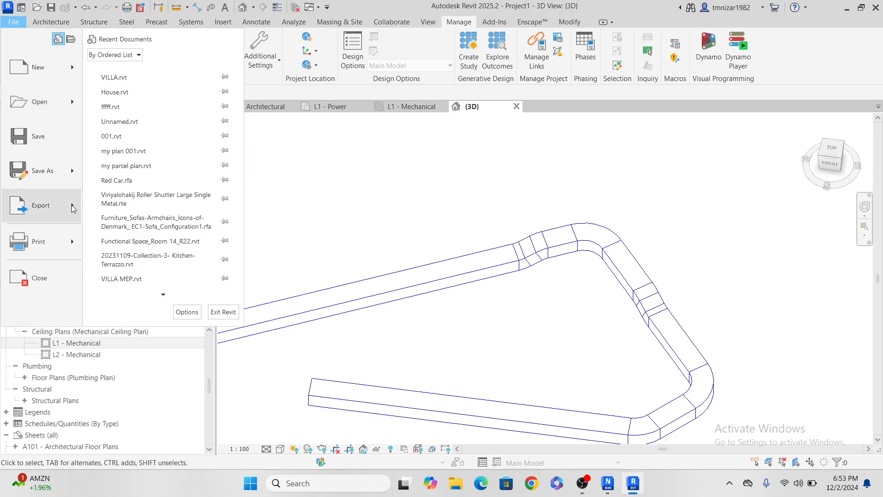
mouse_move(71, 205)
click(155, 272)
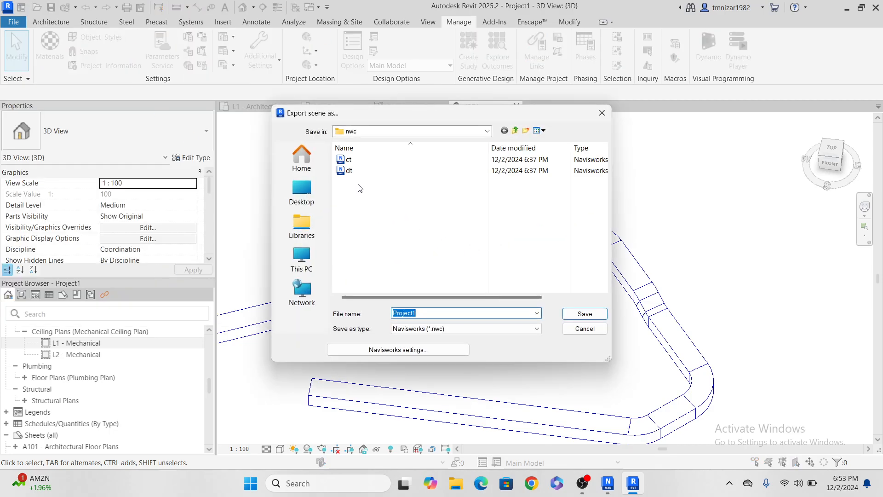
click(349, 171)
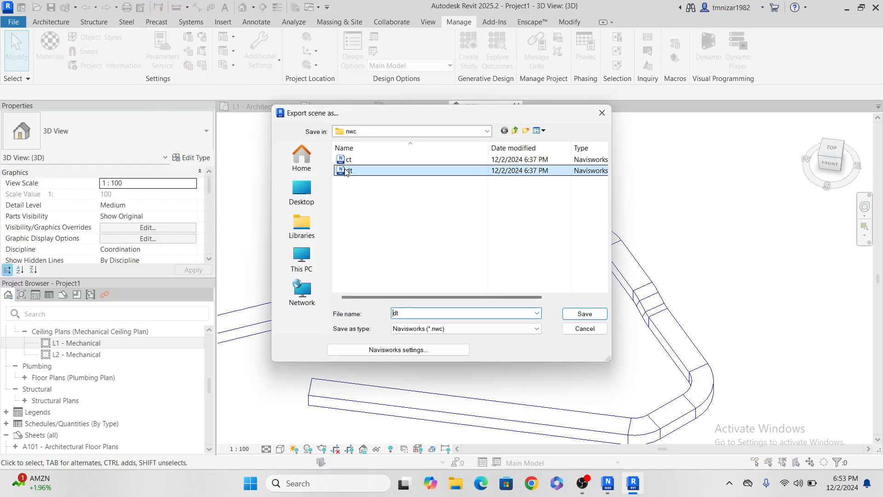
click(572, 313)
click(470, 241)
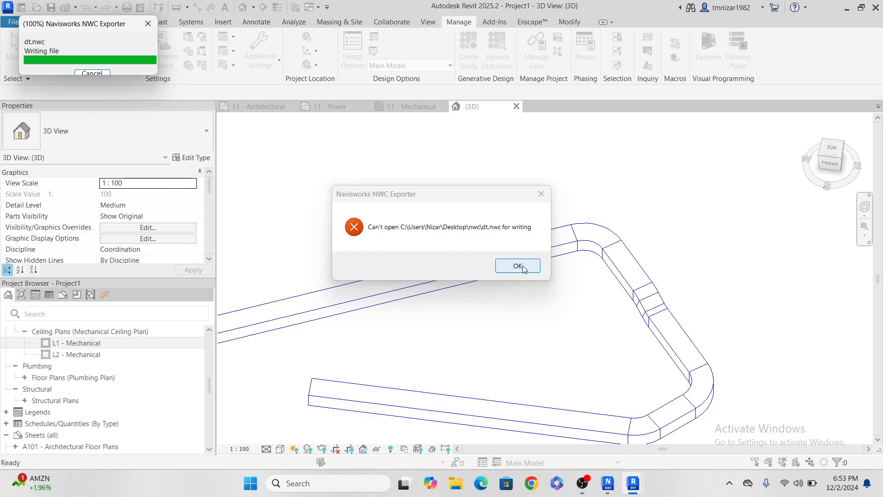
click(522, 267)
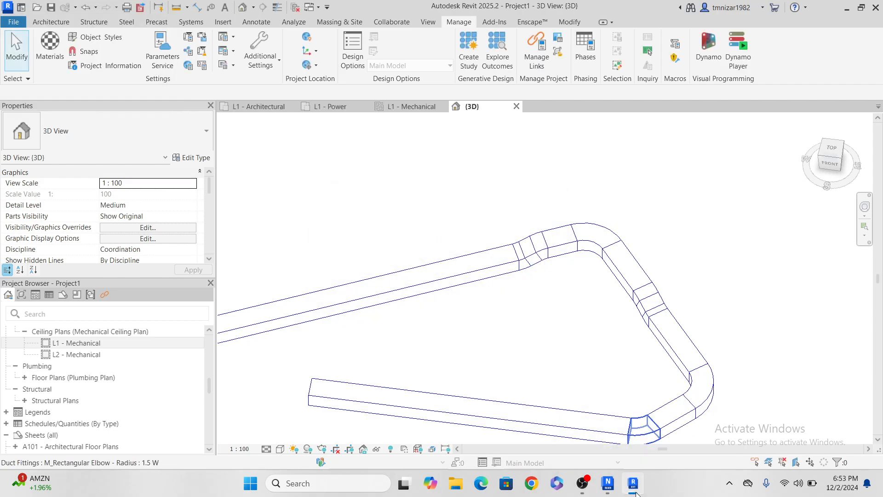
- Switch to Navisworks Manage and save the clash project as combine in the nwc folder
click(607, 482)
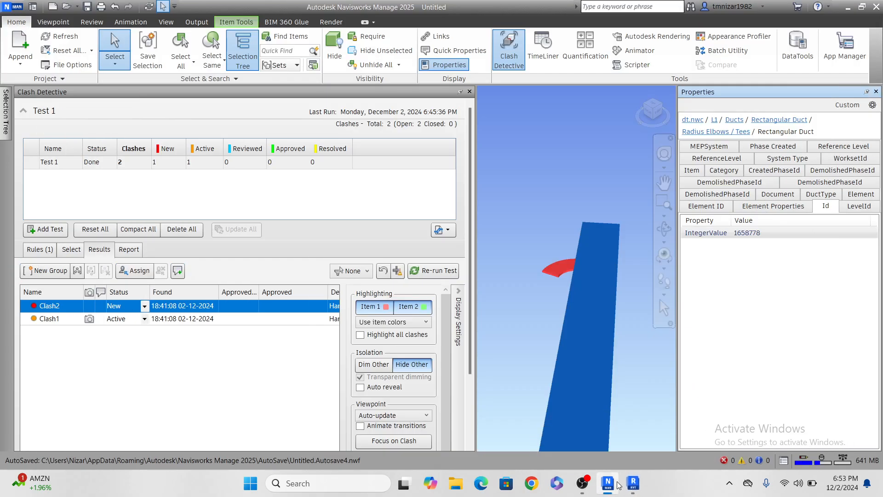
click(13, 7)
click(34, 89)
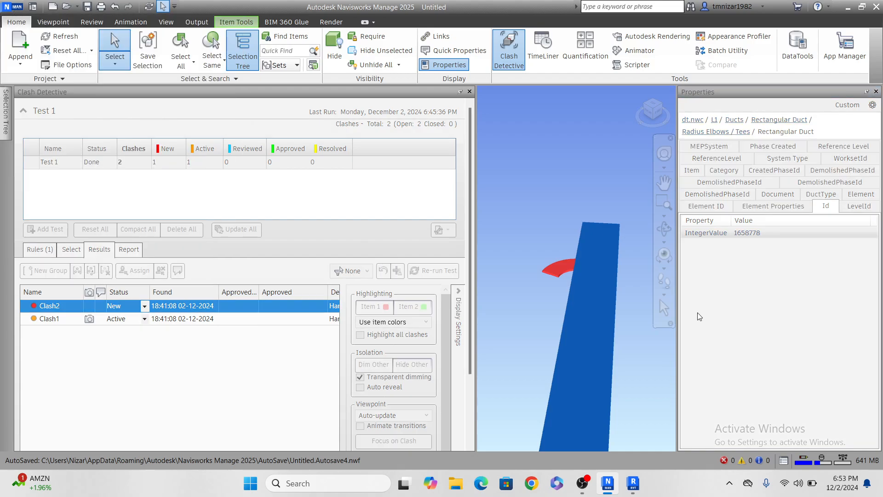
text(c)
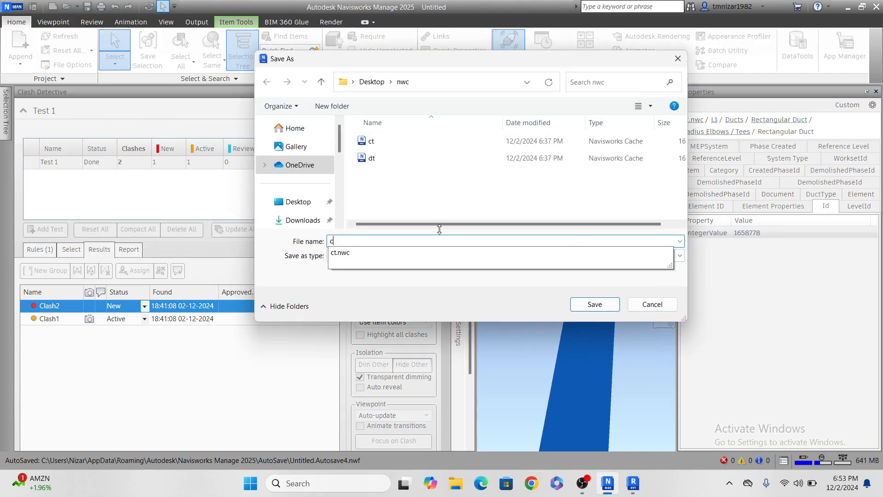
text(ombi)
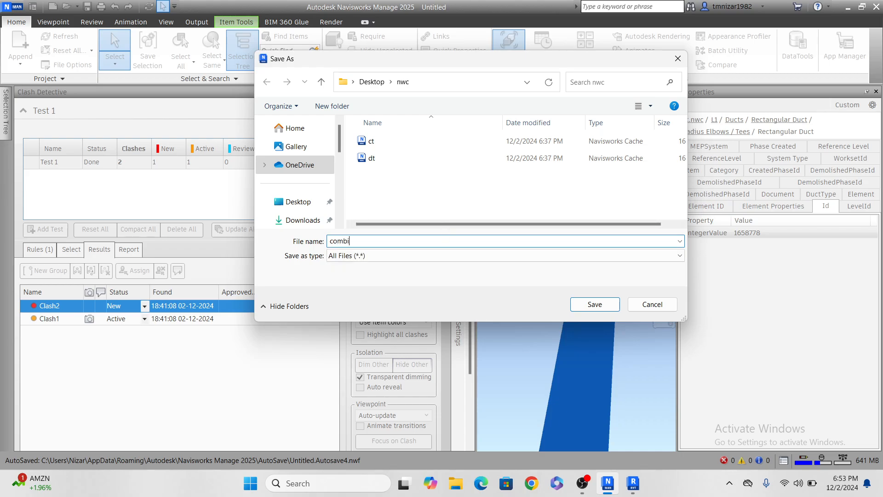
text(ne)
click(606, 307)
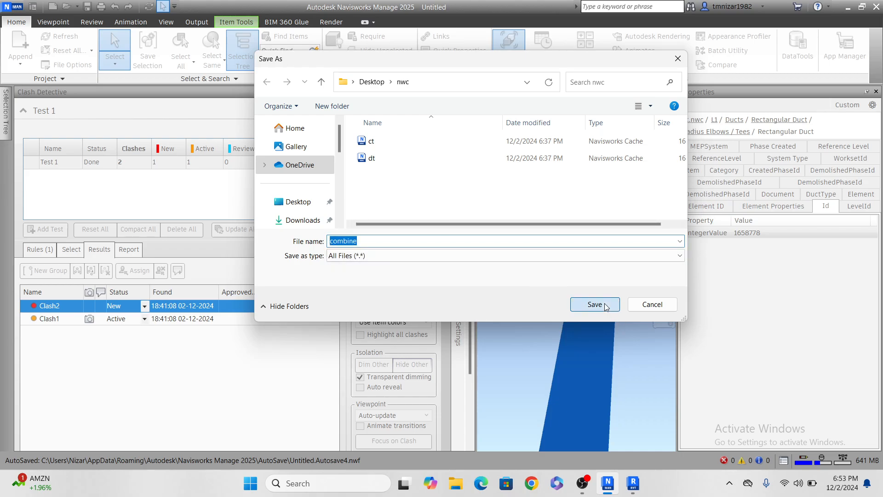
- Close Navisworks and reopen the combine file set from the nwc folder on the desktop
click(12, 7)
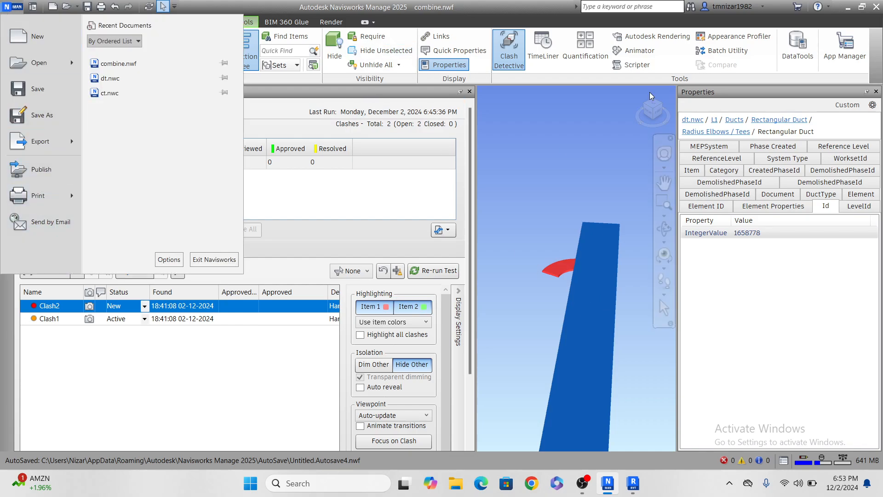
click(877, 5)
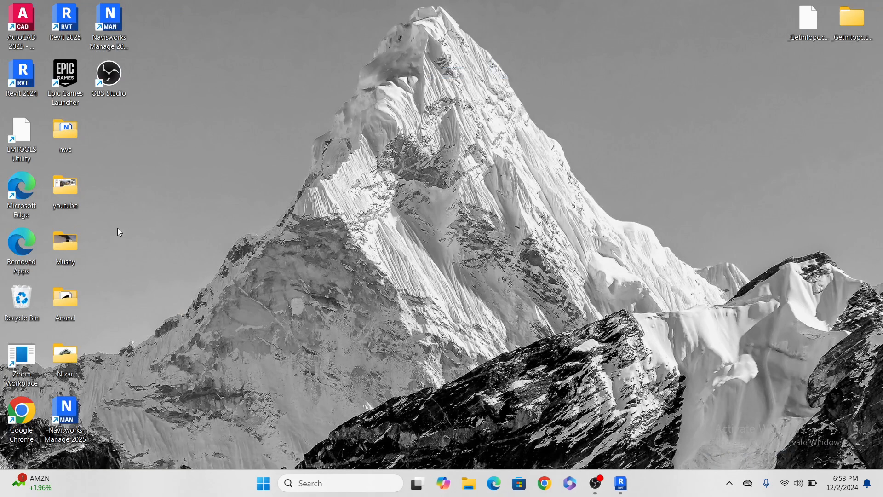
double_click(70, 135)
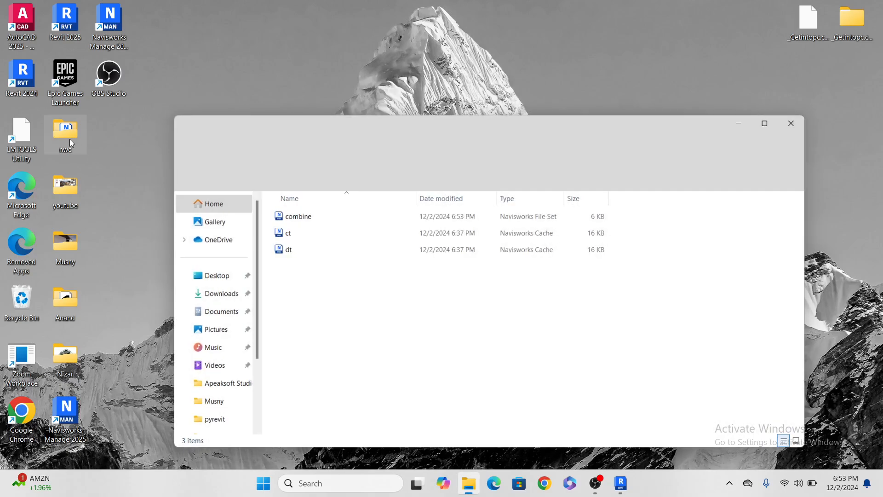
double_click(291, 215)
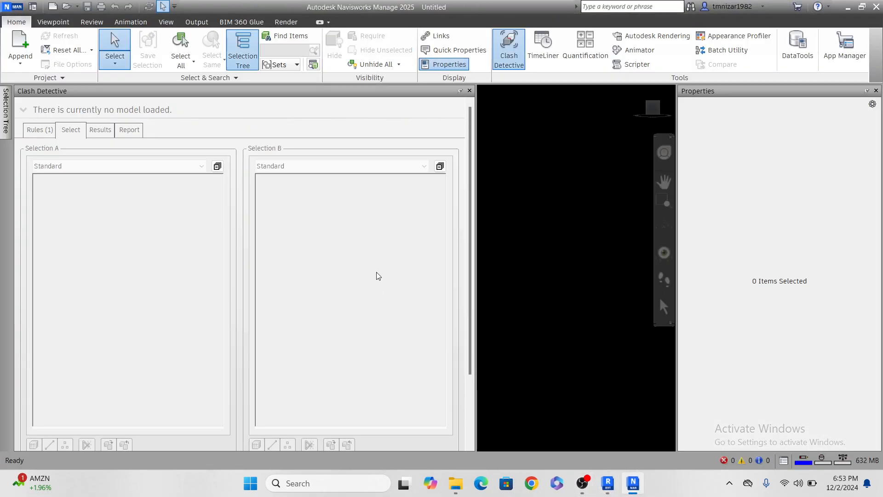
- Close Clash Detective and inspect the rectangular duct crossing the cable tray in the reopened model
click(469, 91)
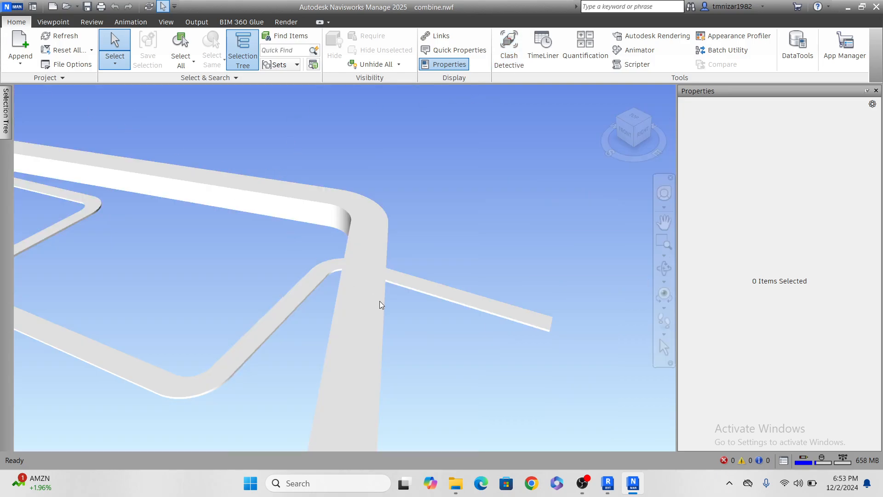
shift+middle_drag(487, 312, 463, 278)
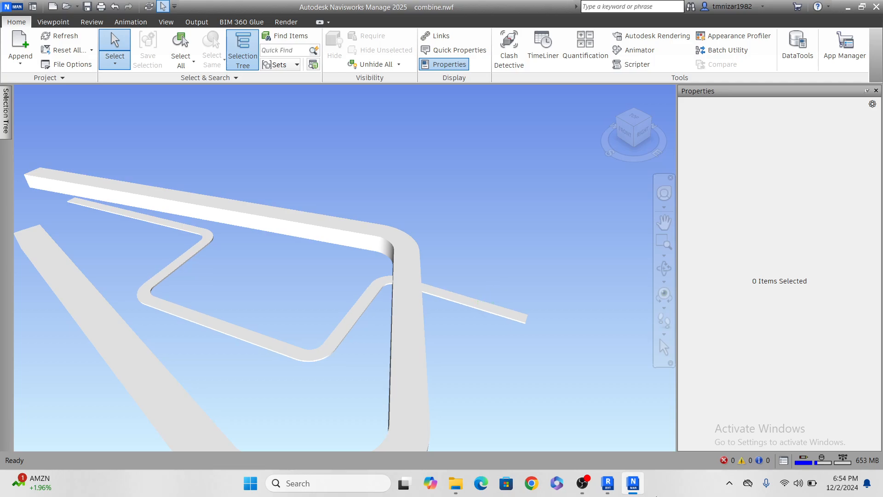
click(392, 285)
mouse_move(418, 352)
shift+middle_down()
mouse_move(469, 297)
mouse_move(469, 342)
mouse_move(407, 356)
shift+middle_up()
shift+middle_drag(555, 367, 464, 395)
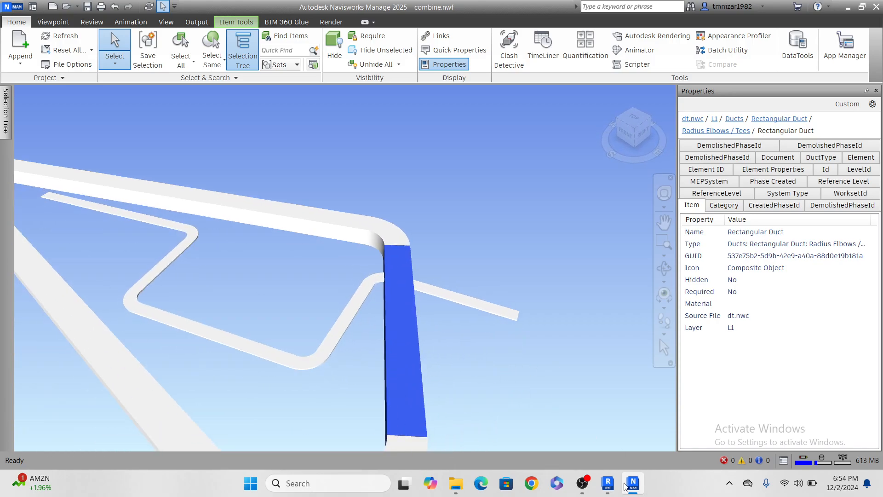
- Switch to Revit and export the duct-only 3D view as NWC, replacing the existing dt file in the nwc folder
click(615, 483)
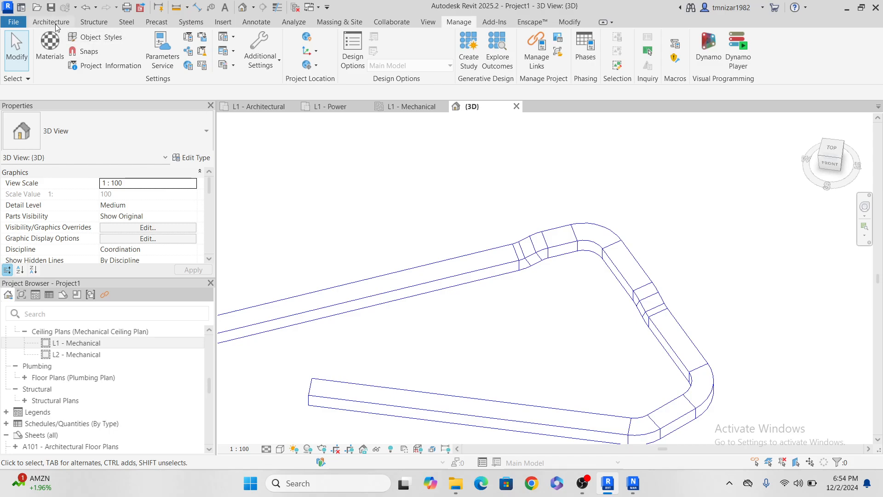
click(14, 21)
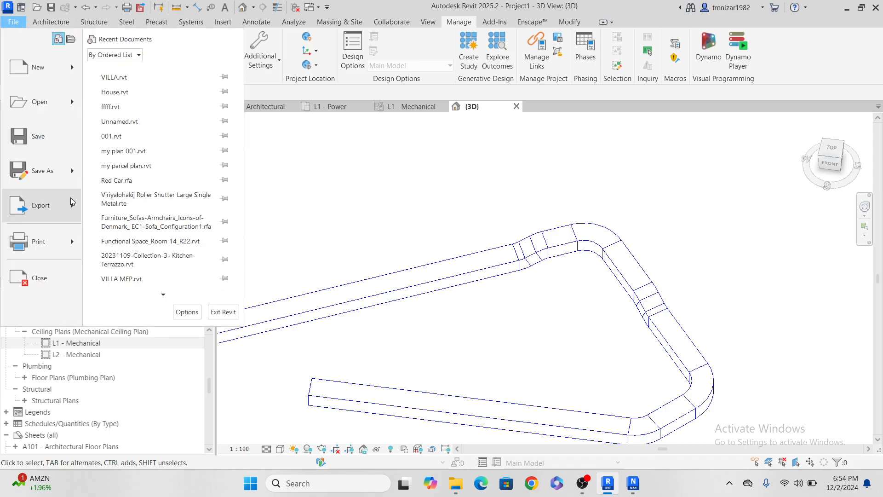
mouse_move(70, 197)
scroll(171, 263, down, 1)
click(179, 267)
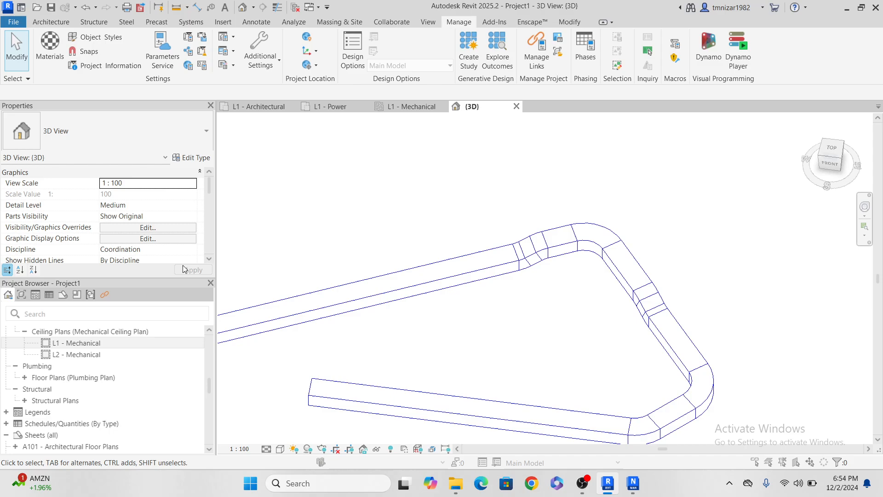
click(354, 170)
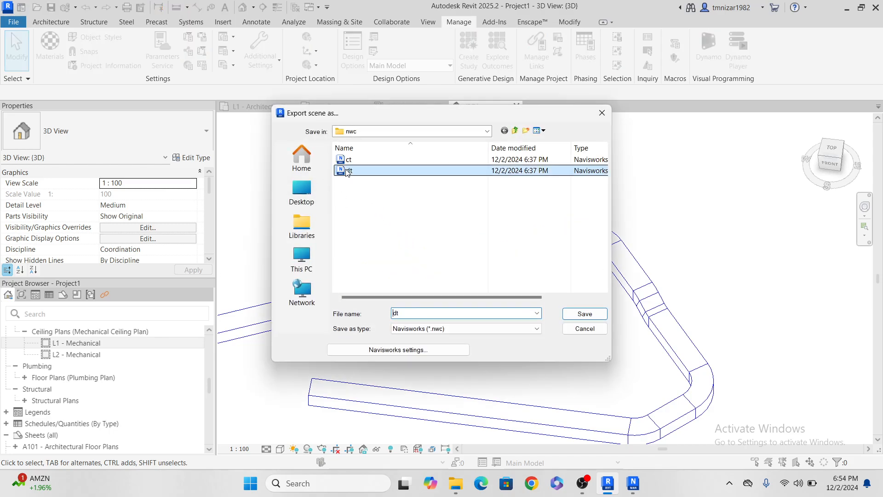
click(583, 317)
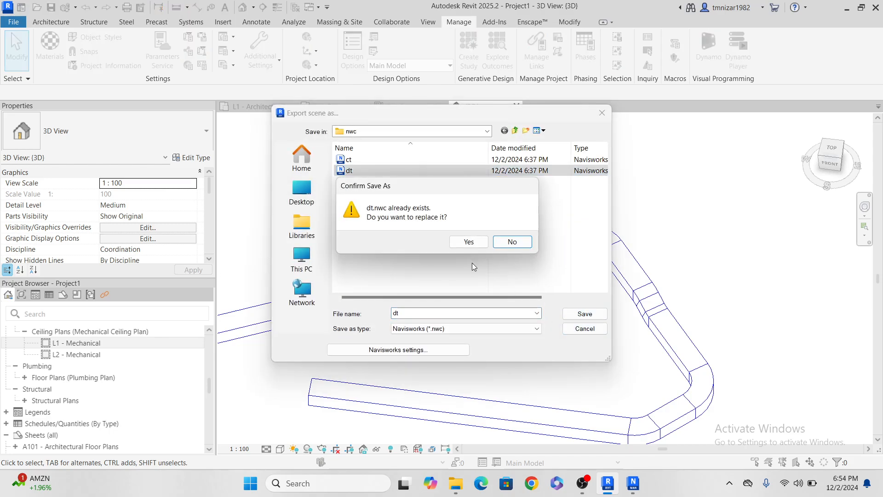
click(469, 242)
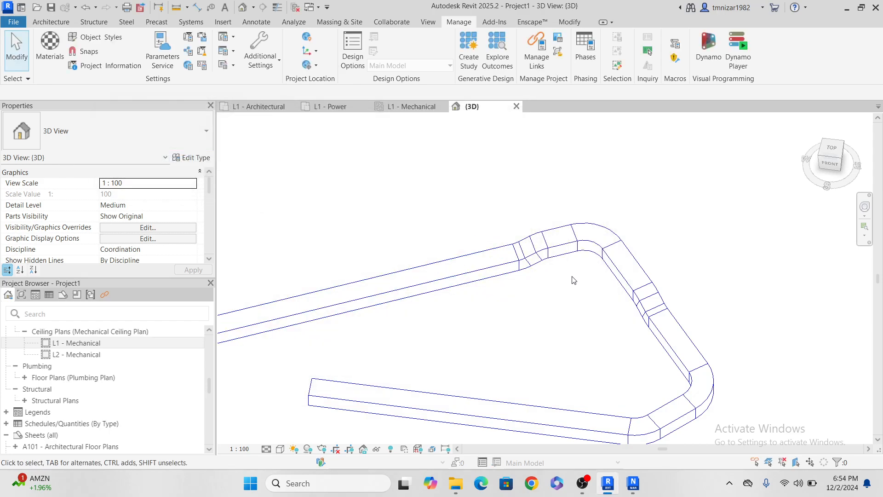
- Switch to Navisworks, reopen Clash Detective and refresh the combined model, inspecting the duct where it crosses the cable tray
click(635, 485)
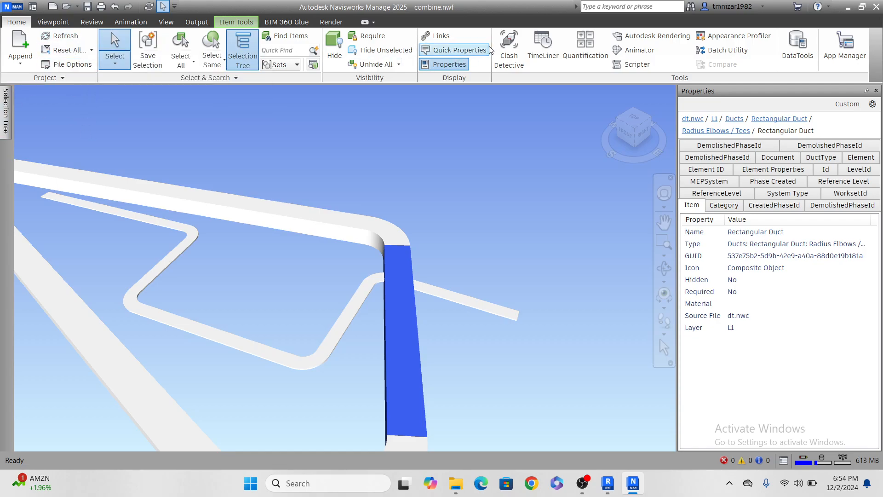
click(508, 48)
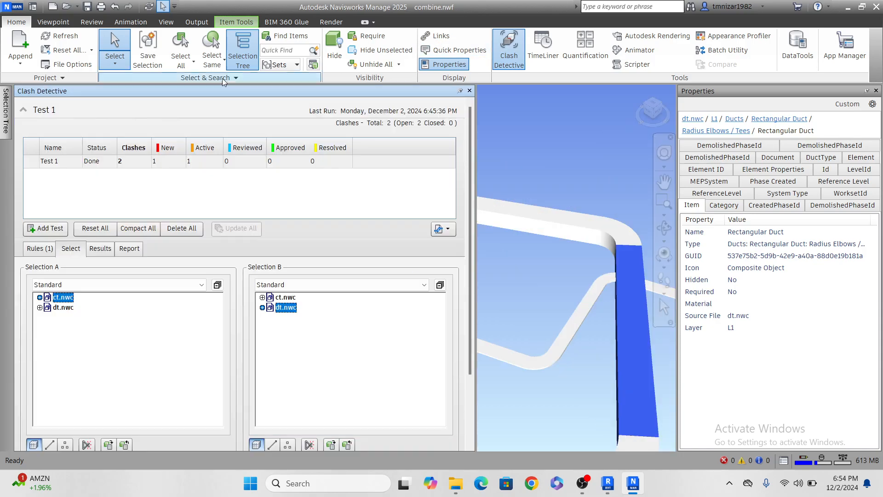
click(65, 37)
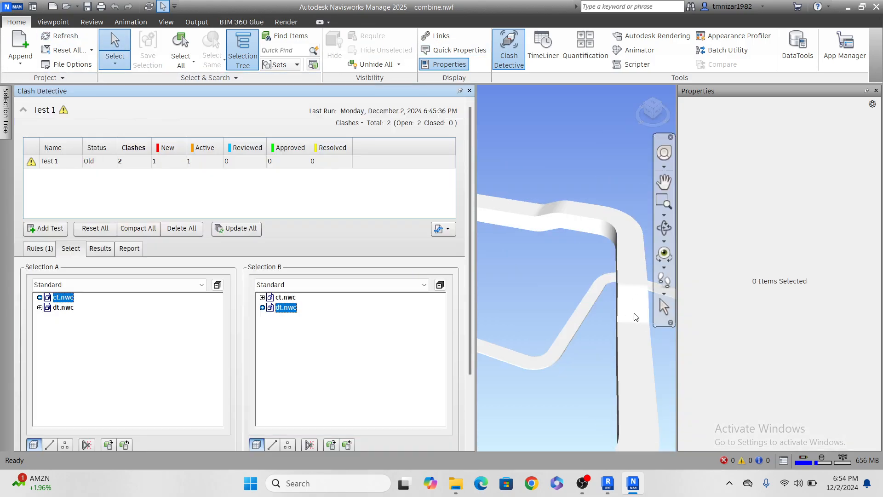
click(602, 287)
mouse_move(592, 317)
shift+middle_down()
mouse_move(610, 318)
mouse_move(633, 271)
mouse_move(573, 316)
mouse_move(532, 315)
shift+middle_up()
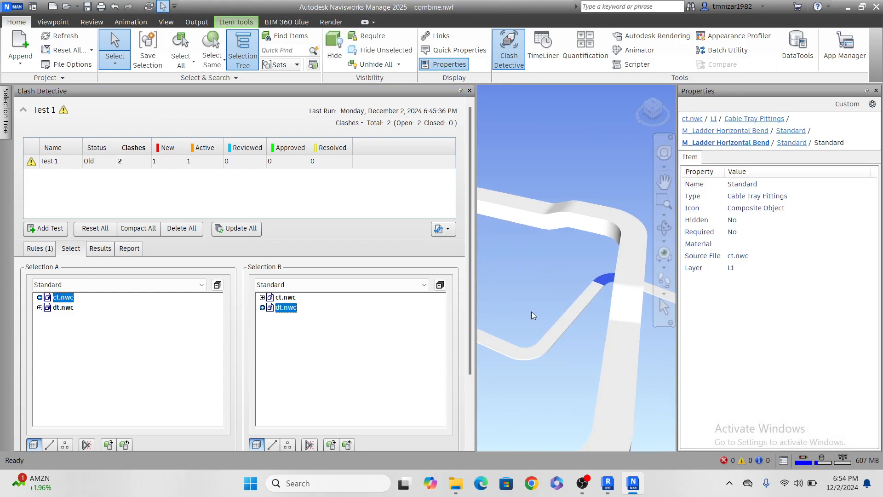
- Update all clash tests and compact them to clear the resolved clashes from Test 1
click(239, 228)
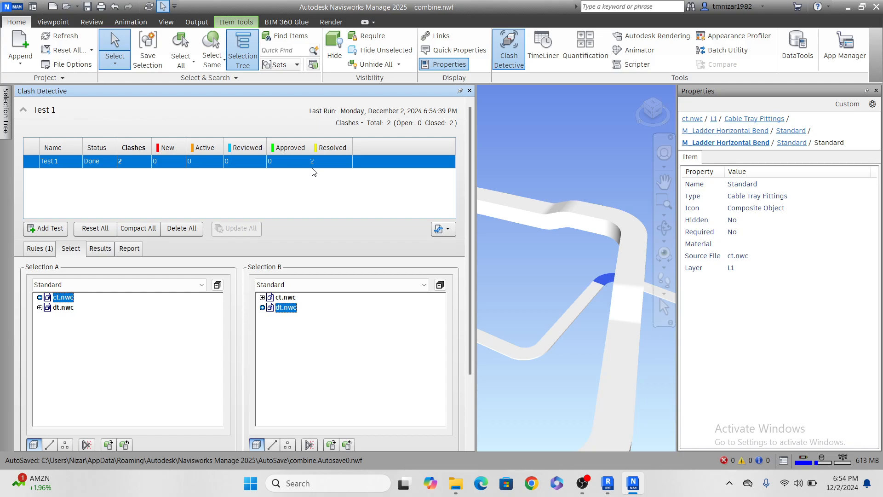
click(143, 229)
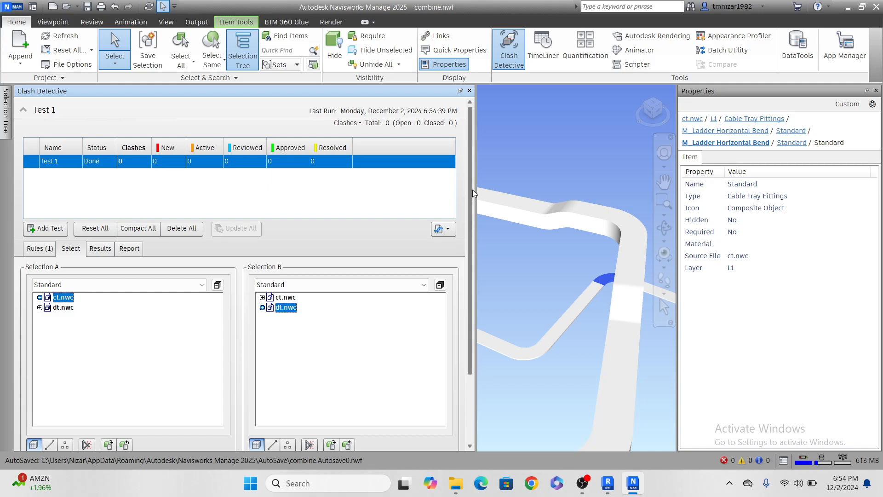
drag(356, 189, 361, 191)
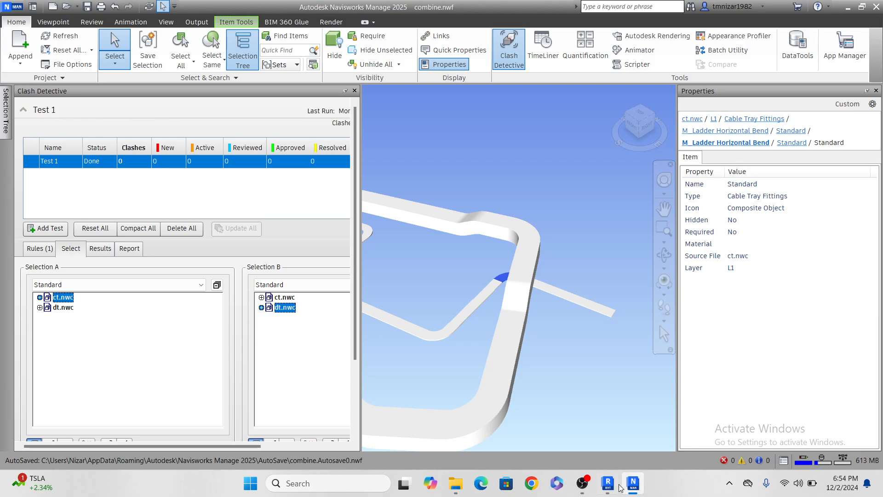
- Switch to Revit and extend the free end of the long rectangular duct with two more segments that turn back in a U shape
mouse_move(611, 489)
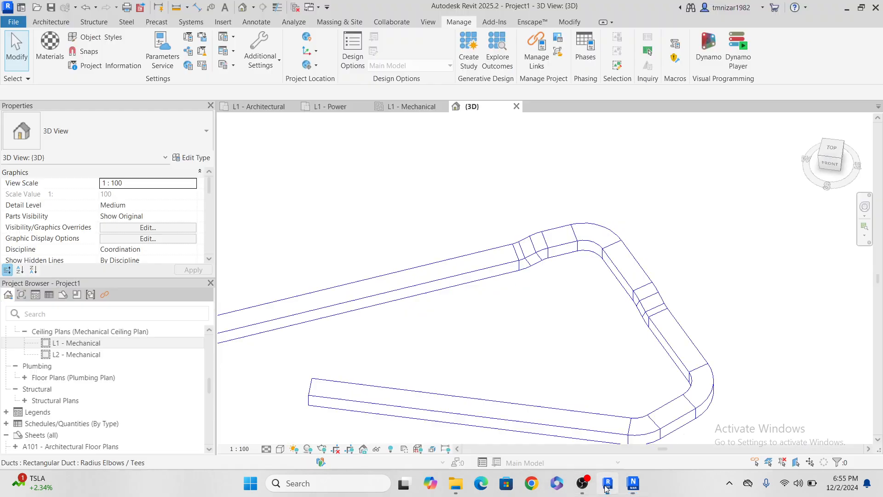
click(608, 483)
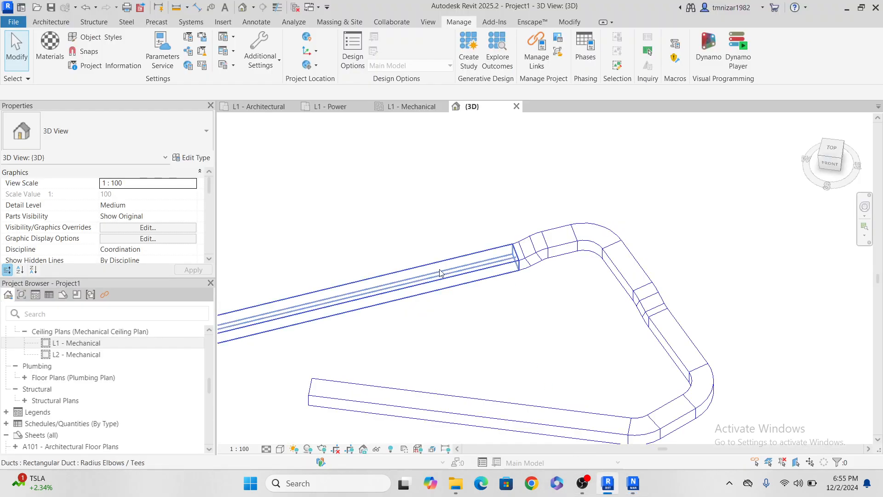
middle_drag(511, 289, 540, 236)
click(506, 268)
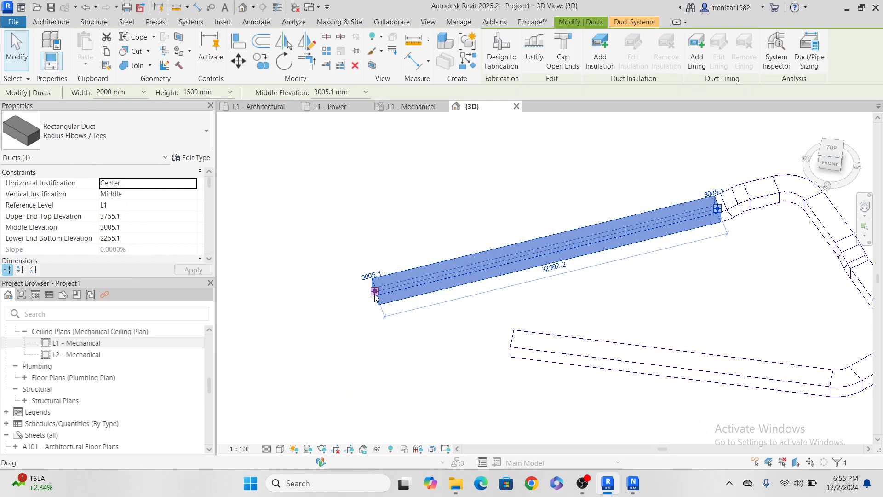
right_click(375, 296)
click(420, 159)
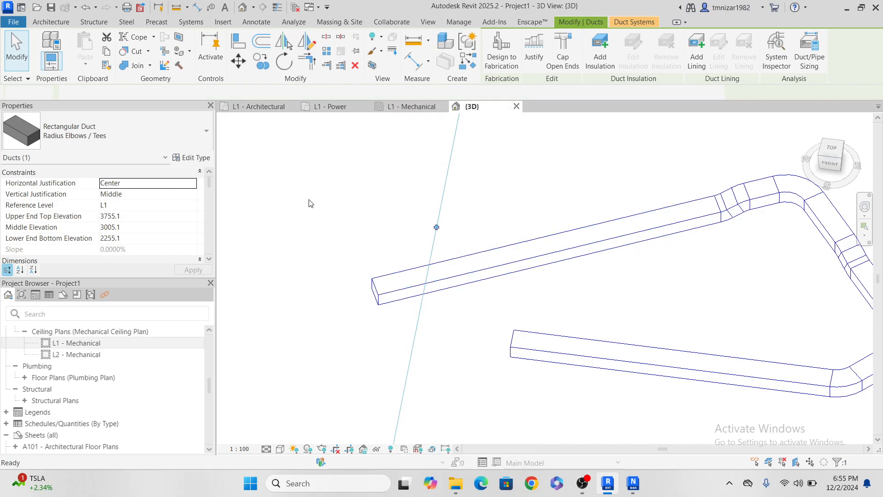
click(302, 193)
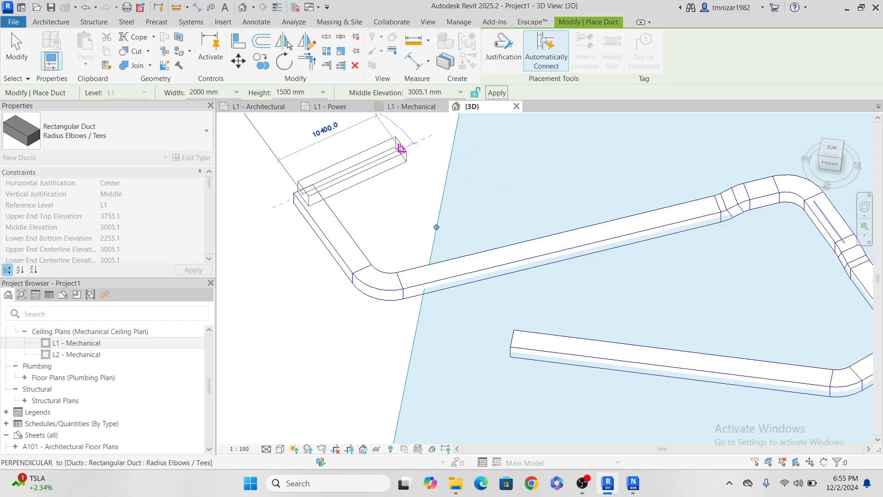
click(406, 144)
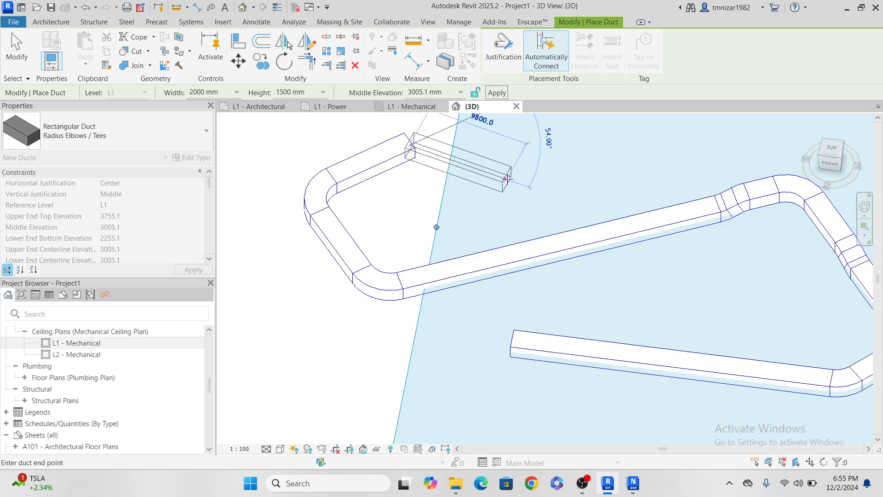
key(Escape)
key(Escape)
scroll(509, 232, down, 5)
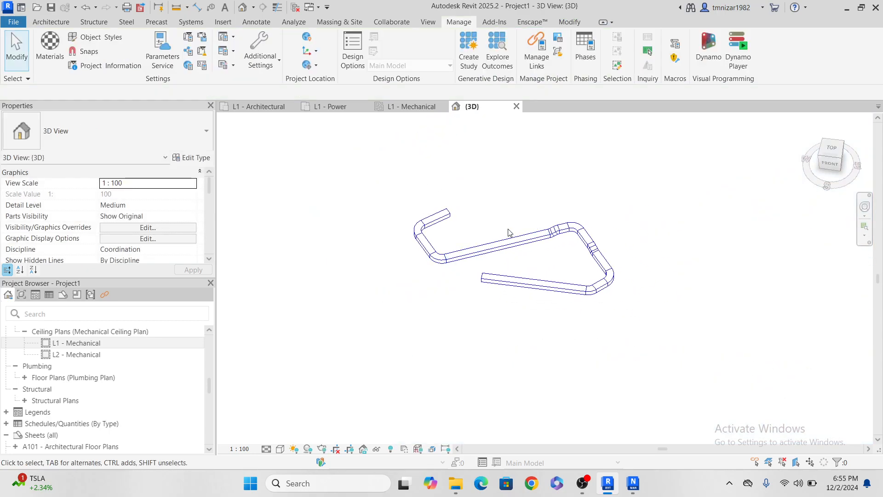
- Export the extended duct 3D view as NWC over the existing dt file, with Navisworks minimized
click(631, 489)
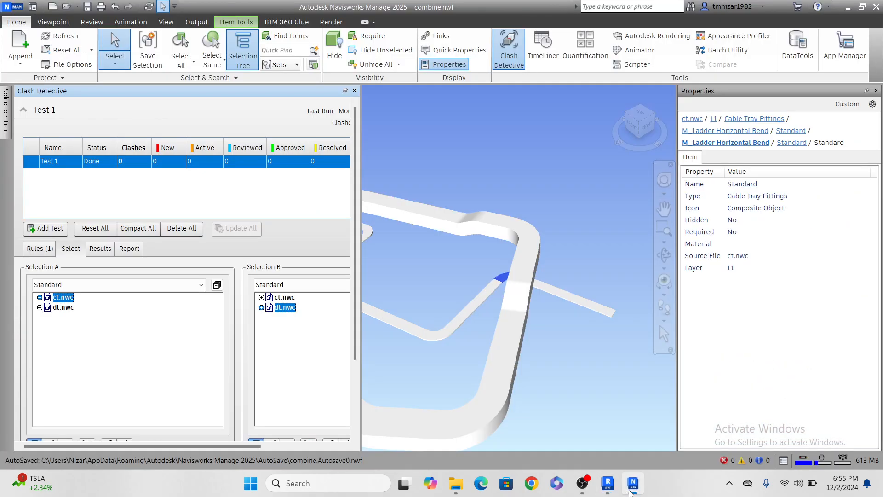
click(848, 8)
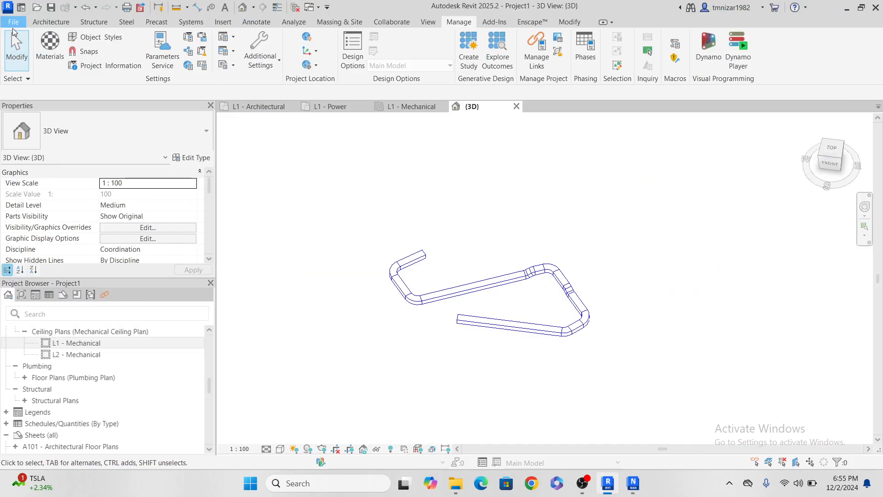
click(13, 22)
mouse_move(70, 216)
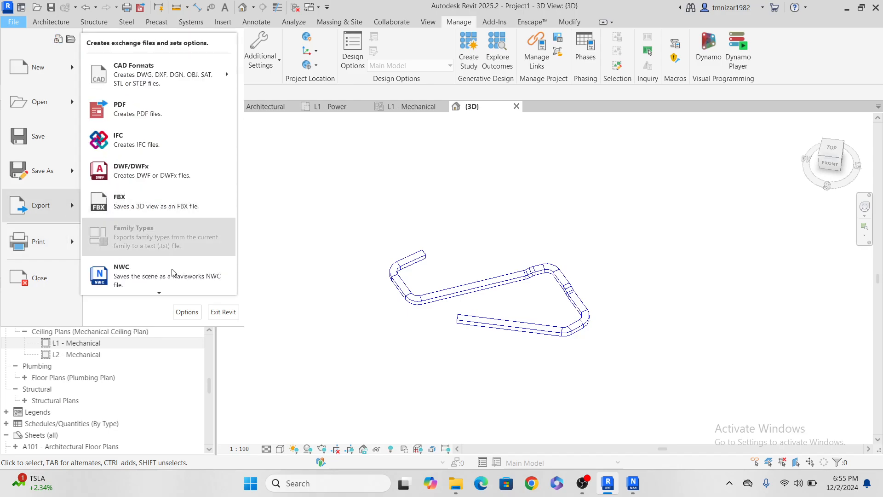
click(134, 276)
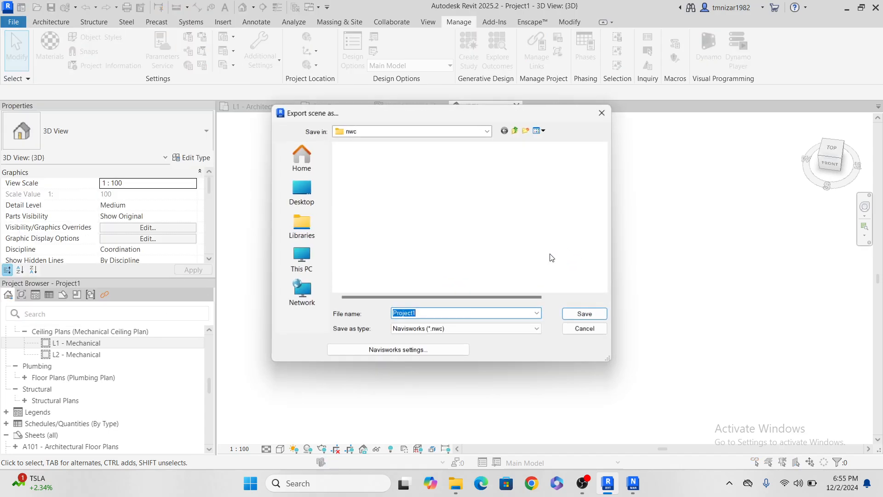
click(350, 170)
click(585, 314)
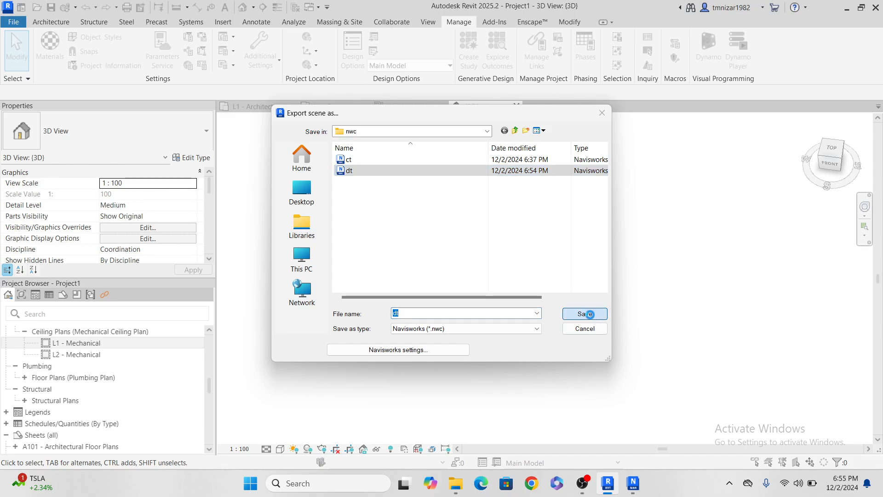
click(469, 241)
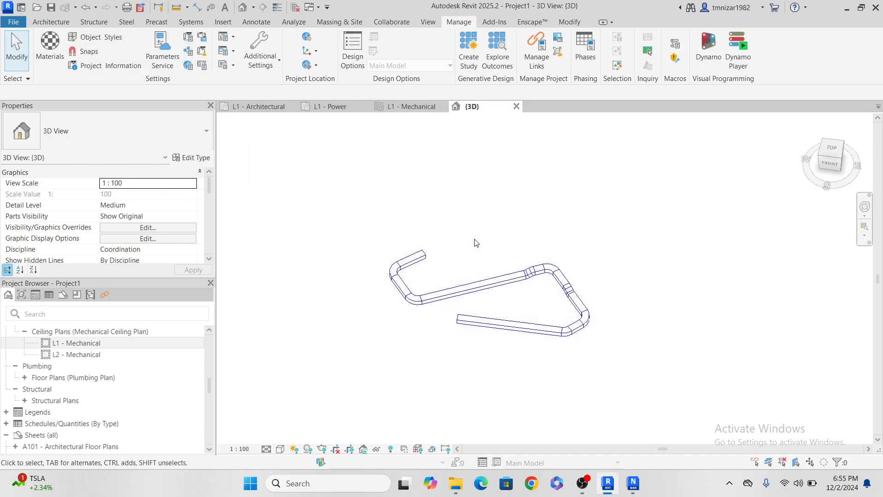
- Switch to Navisworks, refresh the combined model with the extended duct and update all clash tests
click(633, 483)
click(55, 41)
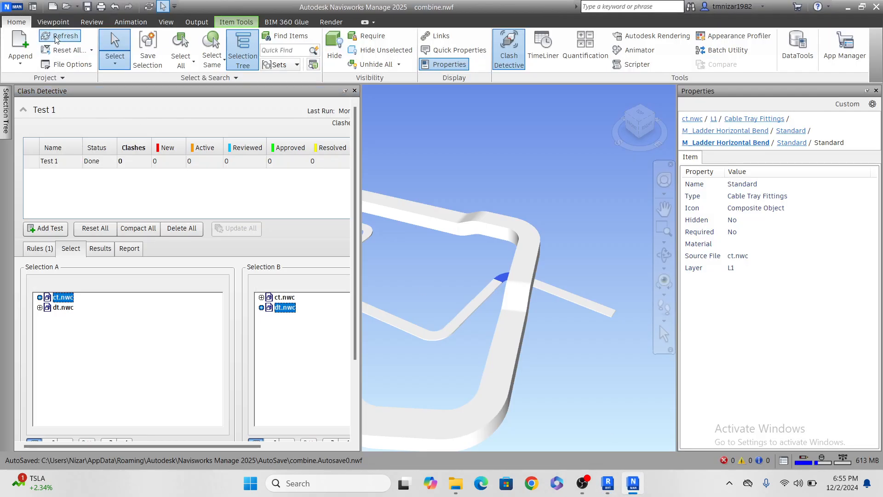
scroll(526, 208, down, 2)
middle_drag(457, 221, 592, 276)
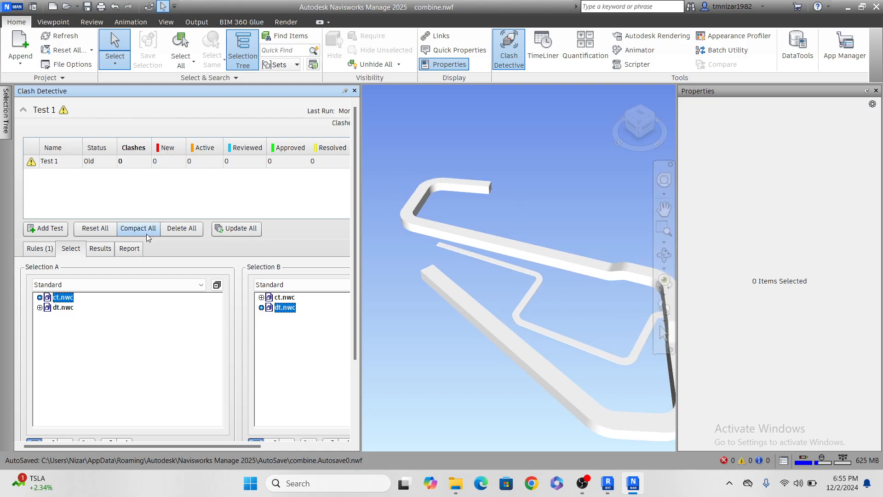
click(238, 229)
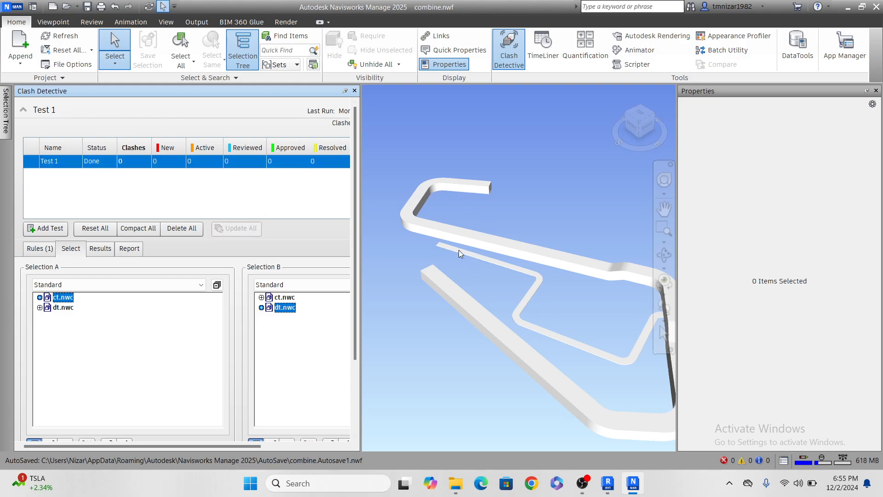
- Switch to Revit and turn on the Cable Tray Fittings and Cable Trays categories in the 3D view
click(847, 7)
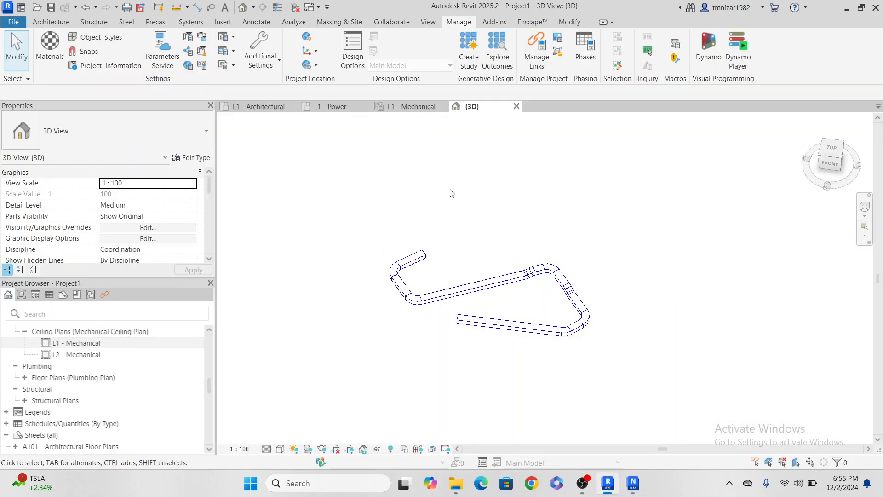
key(v)
key(g)
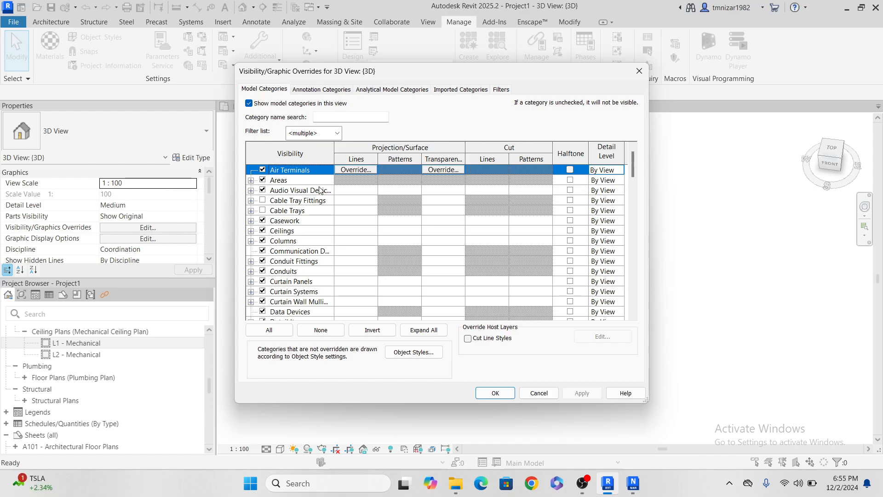
click(301, 201)
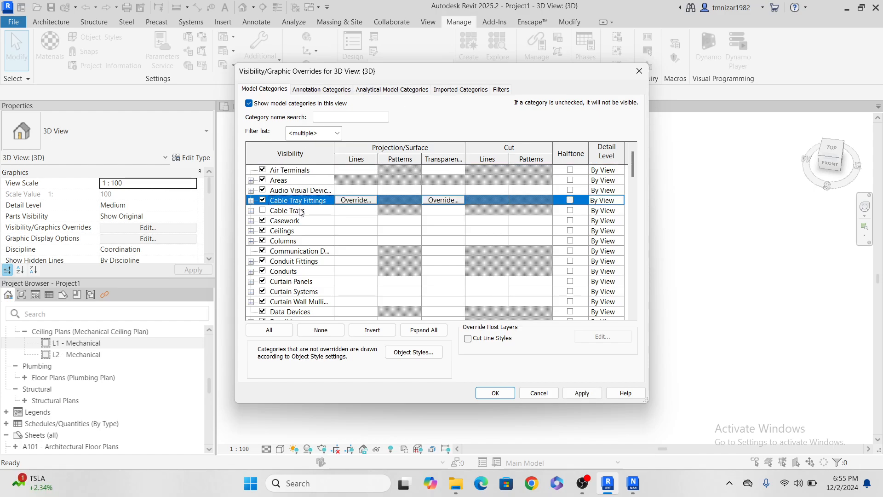
click(301, 211)
click(496, 393)
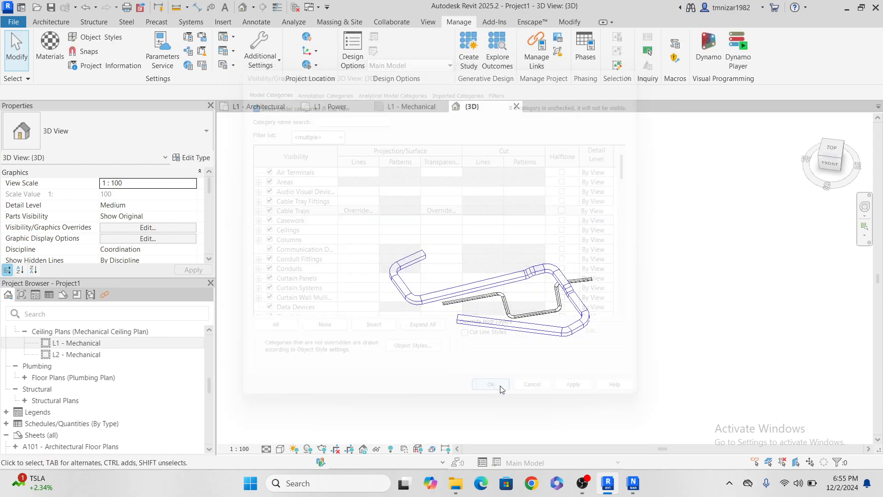
- Extend the free end of the ladder cable tray with two more segments, the second passing under the U-shaped duct run
click(445, 309)
scroll(445, 308, up, 3)
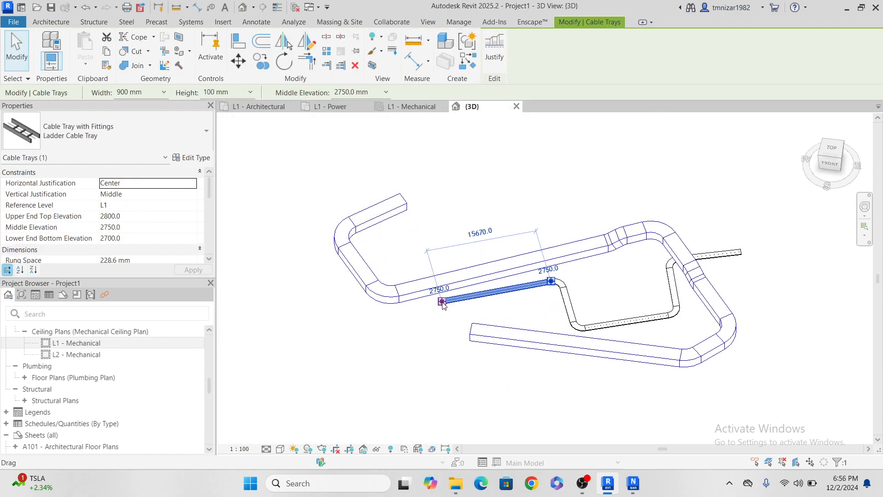
right_click(442, 304)
click(494, 194)
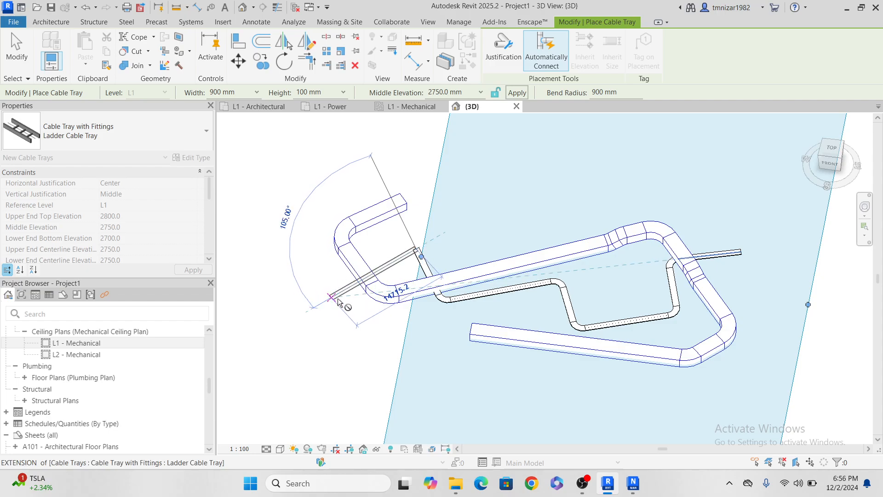
click(317, 259)
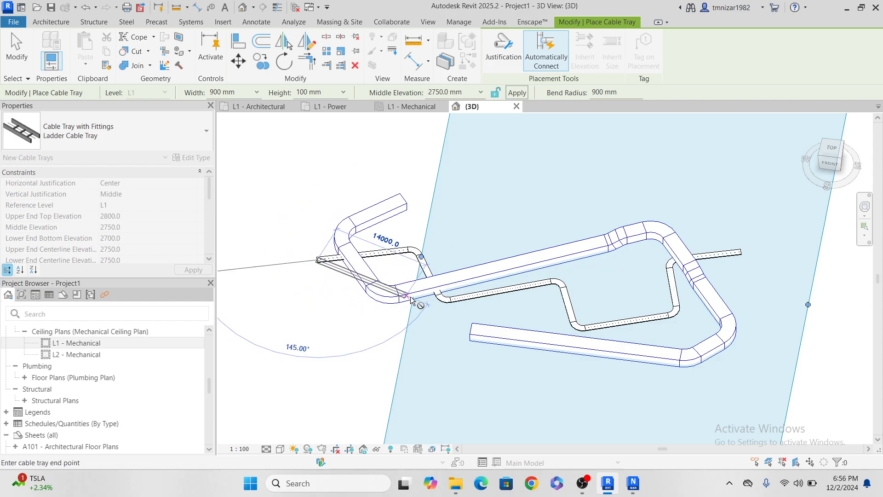
key(Escape)
key(Escape)
scroll(454, 303, up, 2)
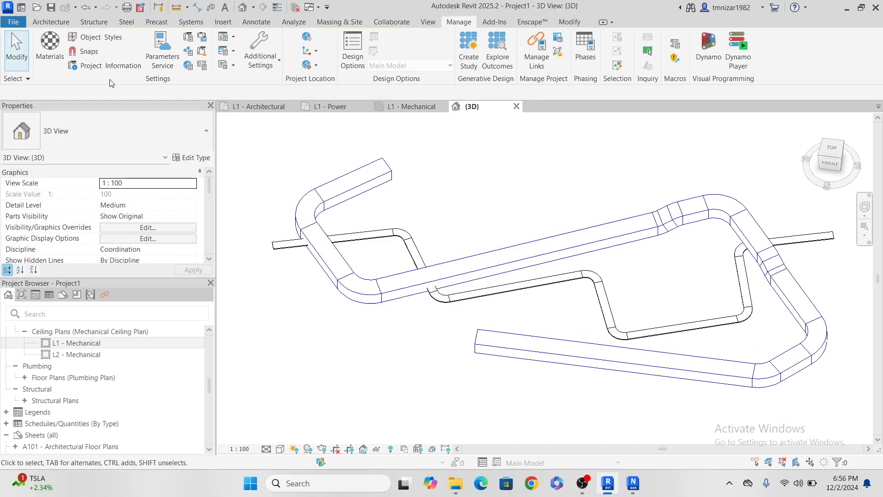
- Turn off the Duct Fittings and Ducts categories in the 3D view so only the cable tray is shown
key(v)
key(v)
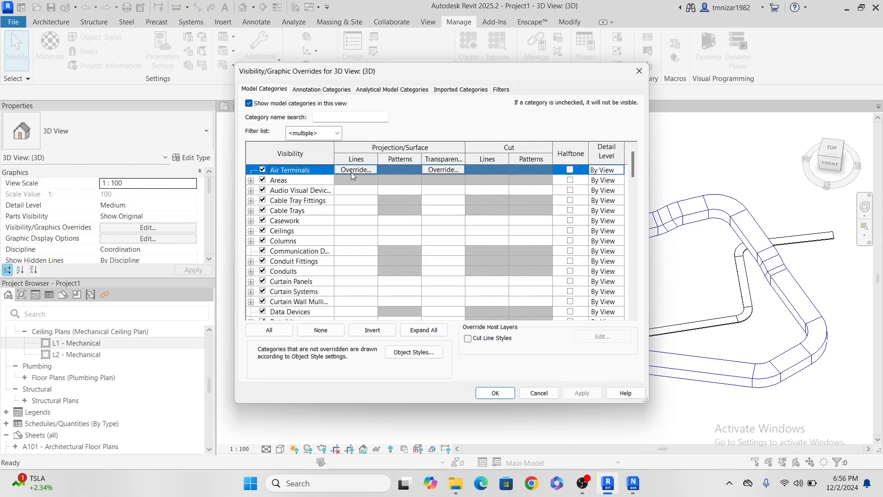
click(306, 176)
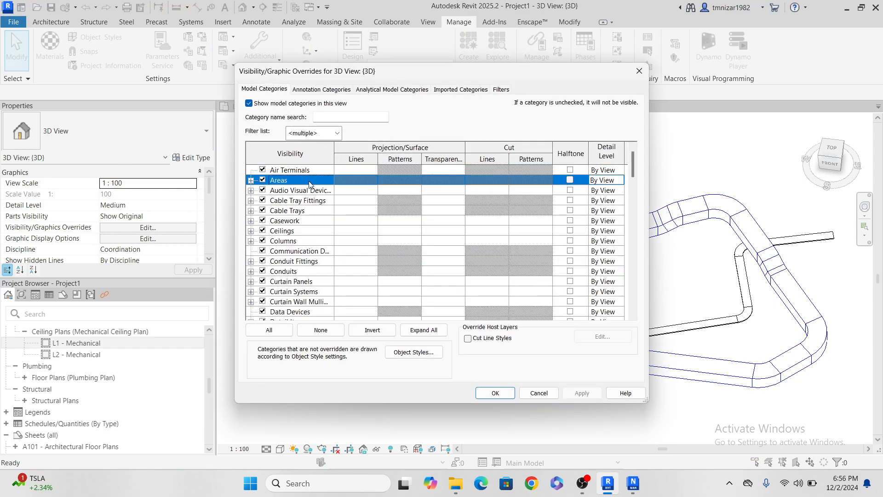
key(d)
scroll(333, 262, down, 1)
scroll(327, 271, down, 1)
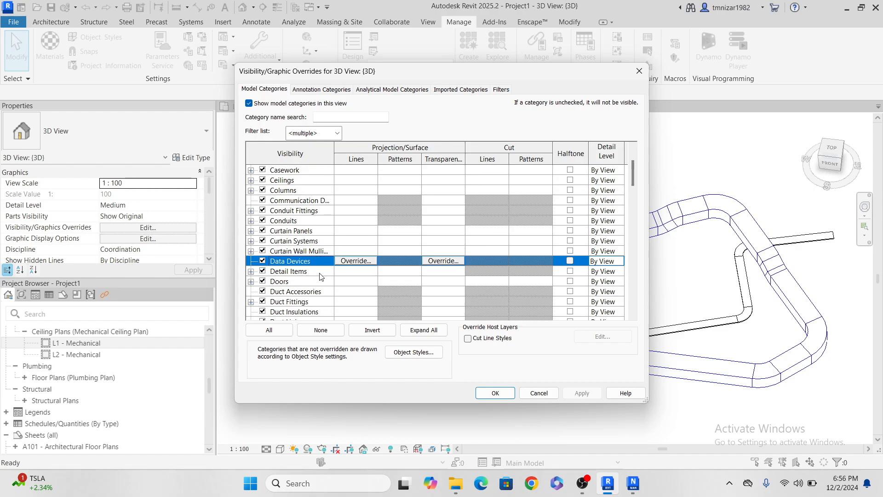
click(315, 303)
scroll(324, 303, down, 1)
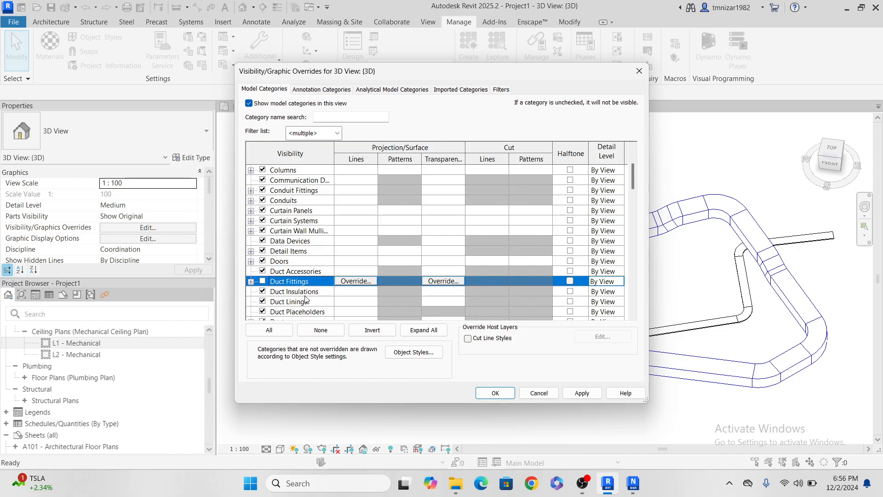
scroll(308, 303, down, 2)
click(295, 283)
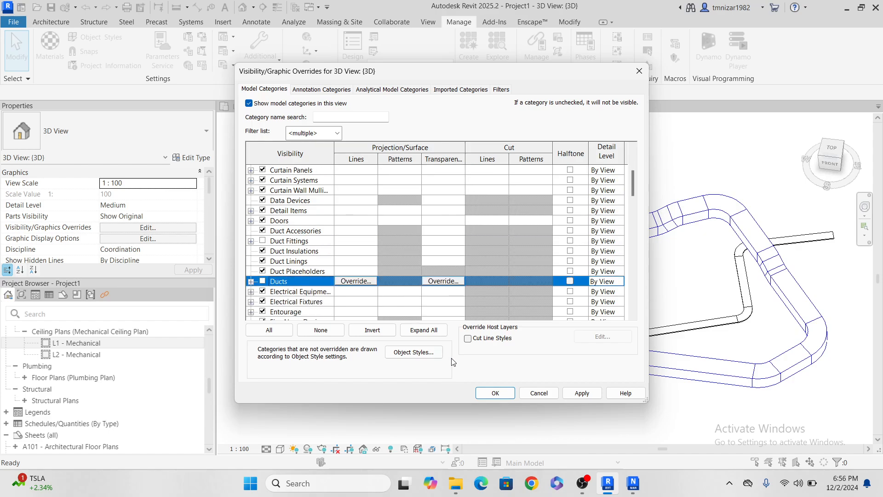
click(496, 393)
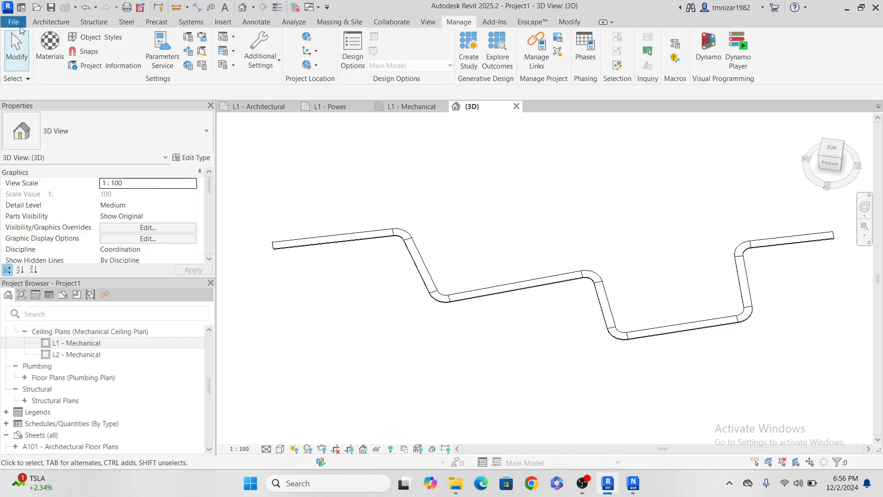
- Export the cable tray 3D view as NWC over the existing ct file
click(14, 22)
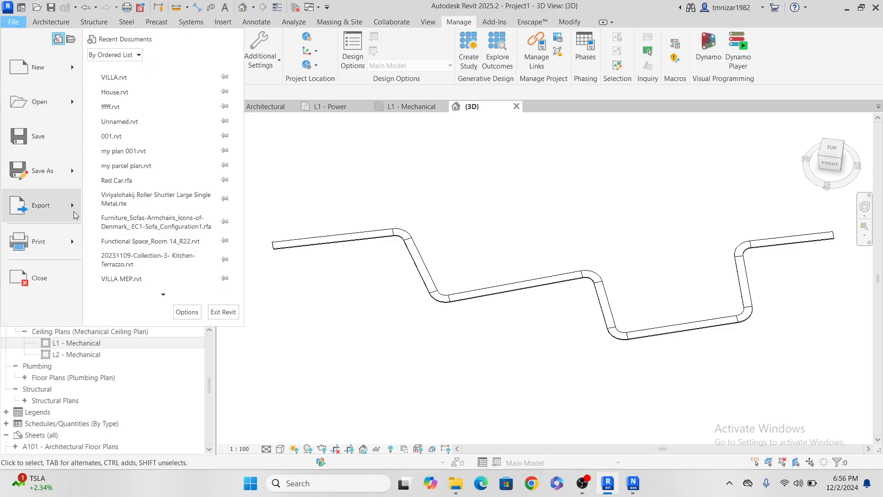
mouse_move(69, 207)
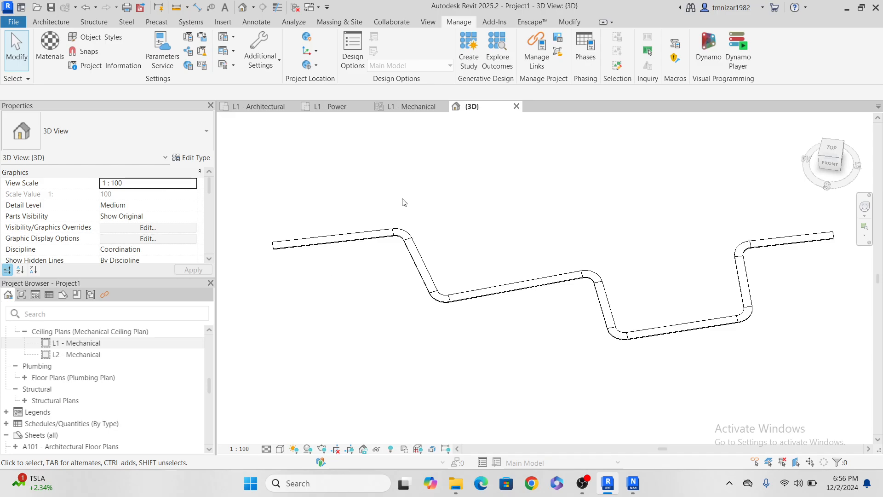
click(349, 159)
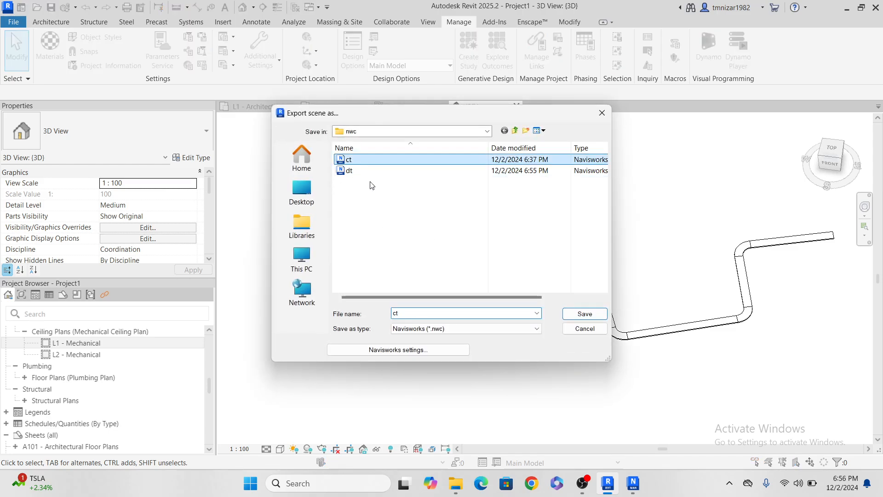
click(585, 315)
click(468, 241)
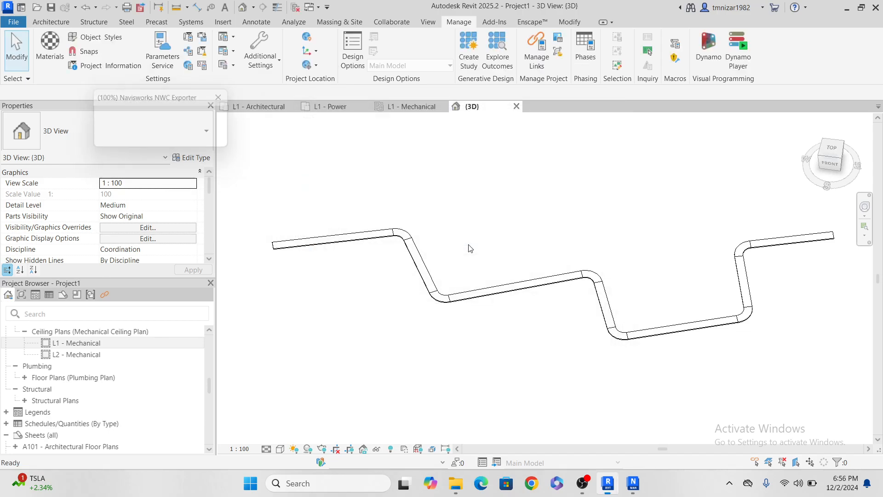
- Switch to Navisworks, refresh the combined model with the extended cable tray and update all clash tests
click(615, 486)
click(638, 486)
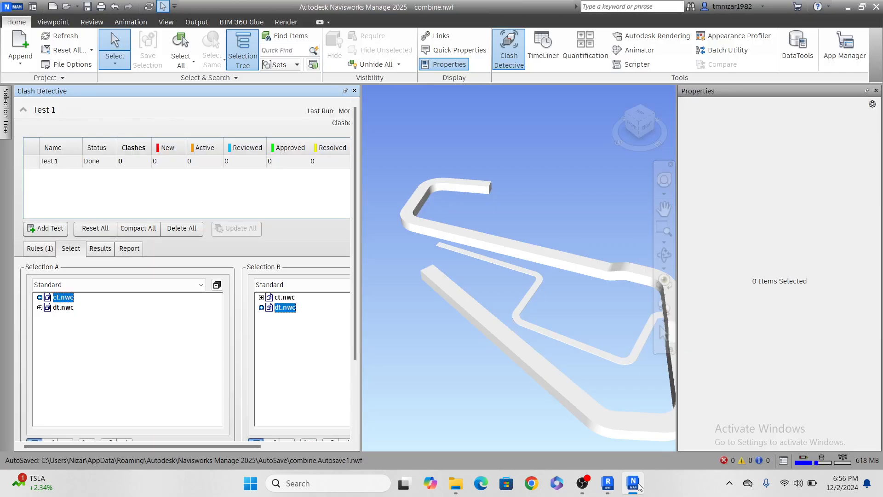
click(53, 37)
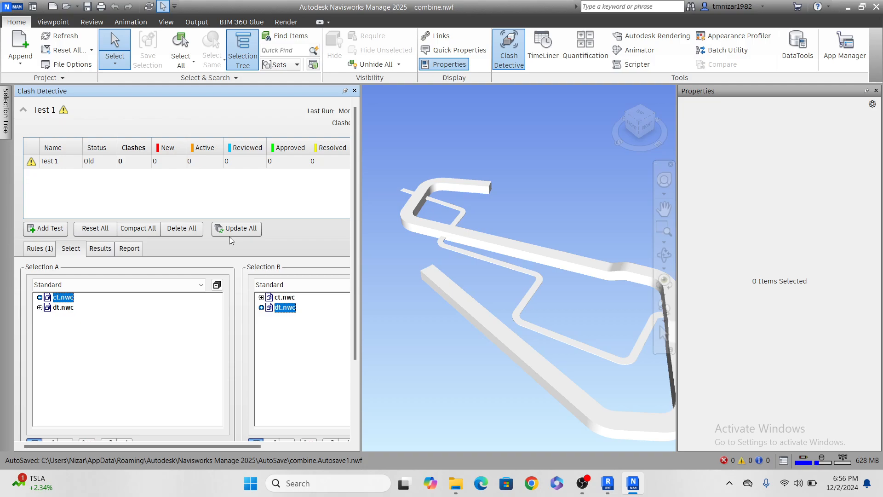
click(232, 230)
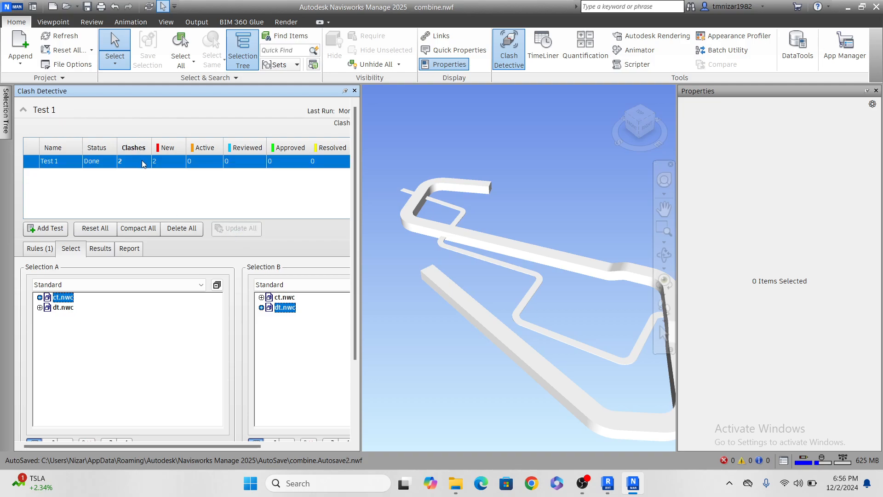
- Show Clash2 in the Test 1 results, select its cable tray and copy the tray's element Id value
click(99, 250)
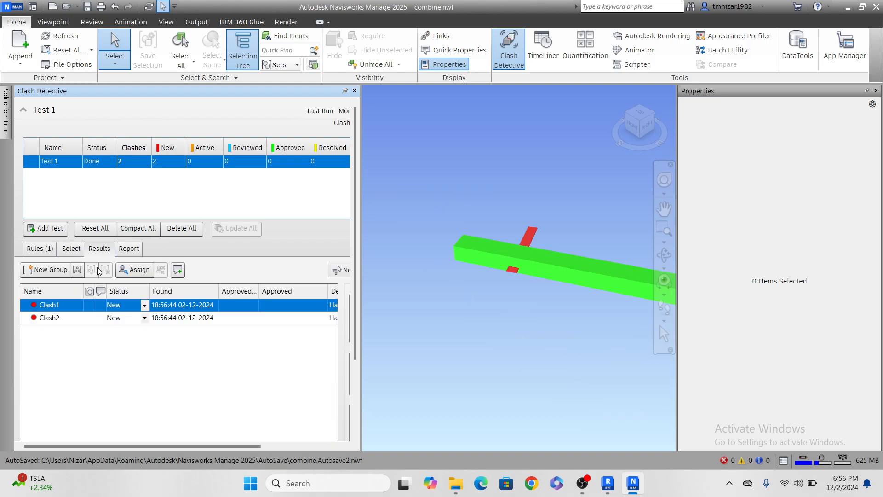
click(73, 319)
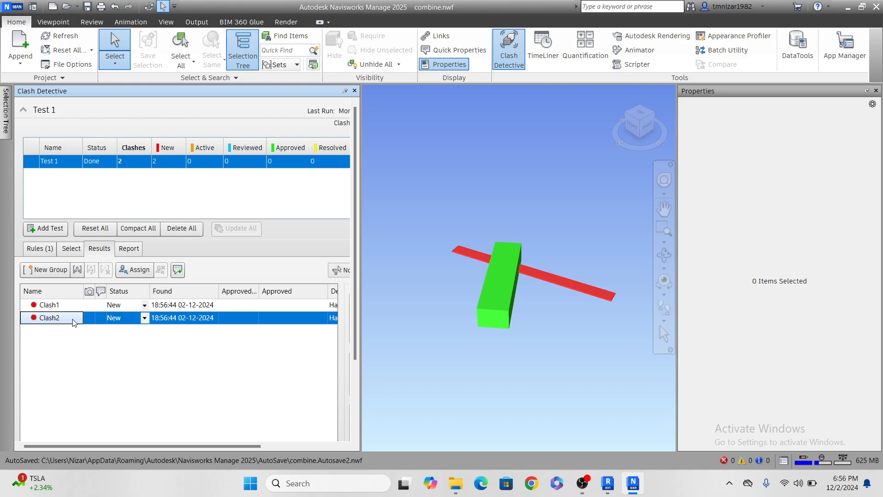
click(548, 282)
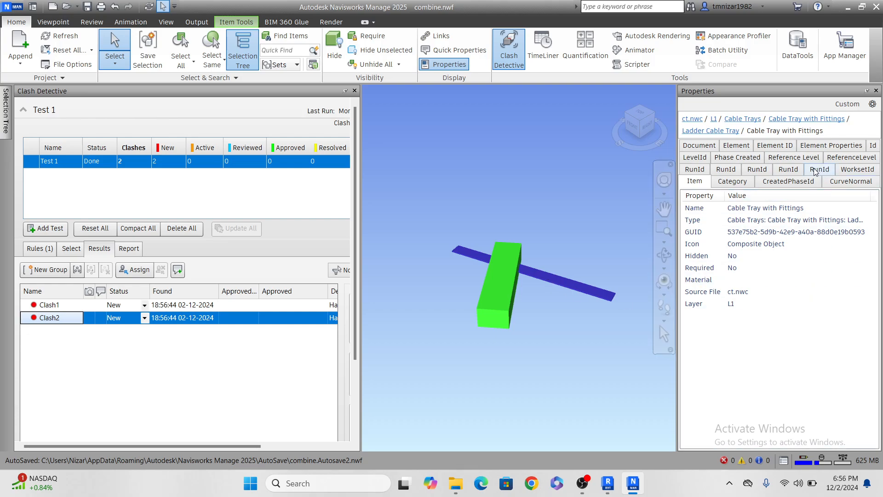
click(877, 148)
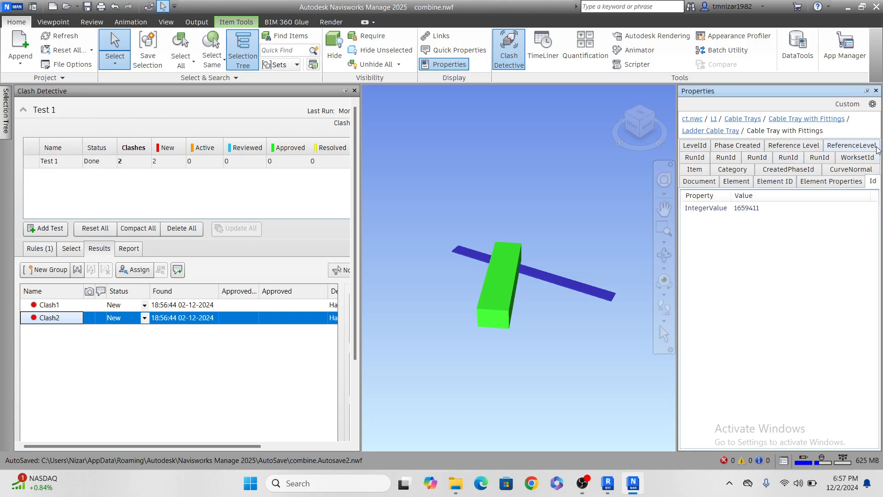
right_click(748, 210)
click(777, 215)
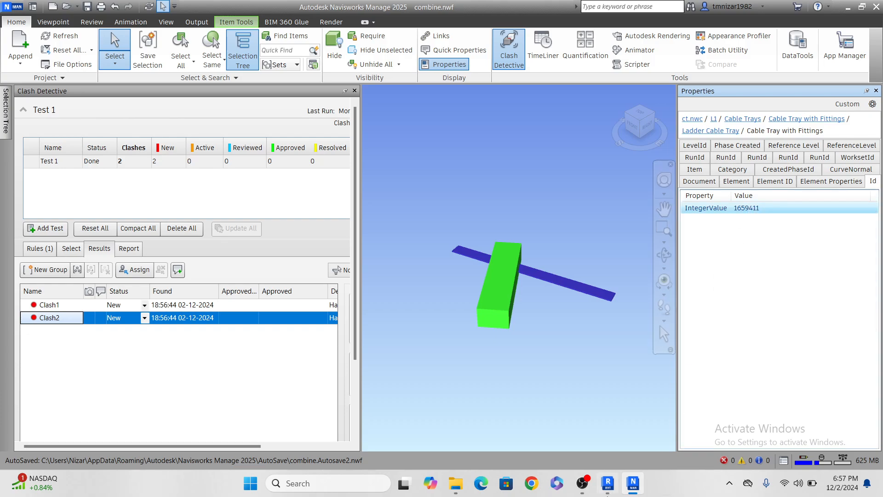
- Switch to Revit and turn the Duct Fittings and Ducts categories back on in the 3D view
click(611, 488)
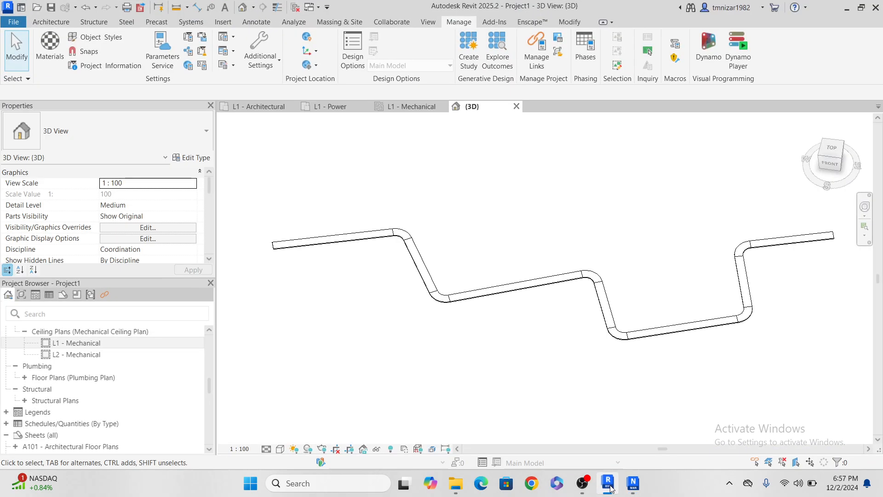
middle_drag(499, 350, 482, 369)
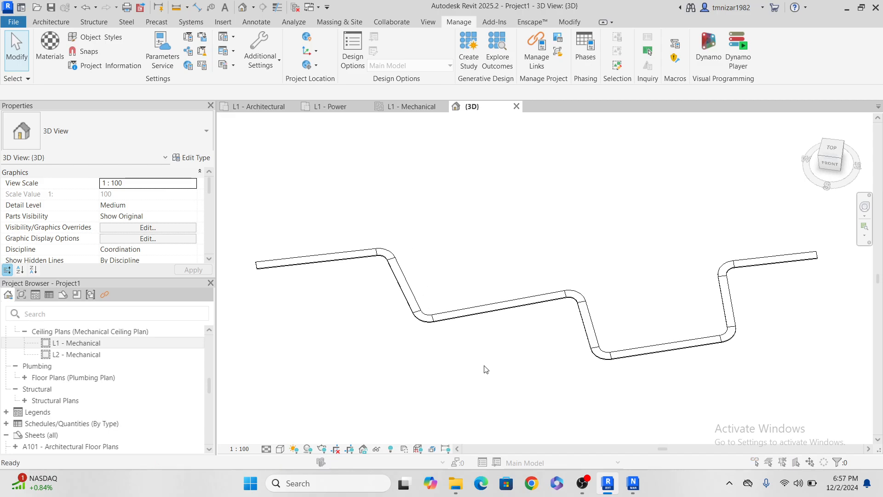
key(v)
key(g)
click(310, 189)
key(d)
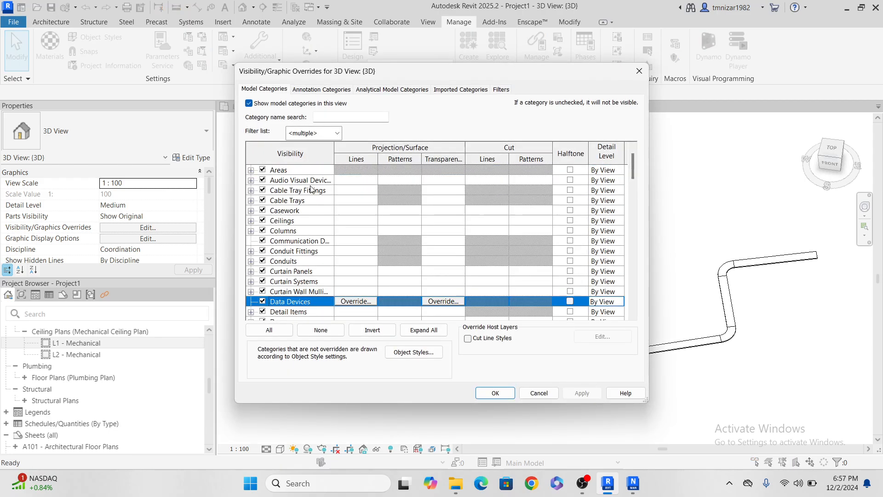
scroll(340, 269, down, 1)
scroll(303, 305, down, 1)
click(302, 293)
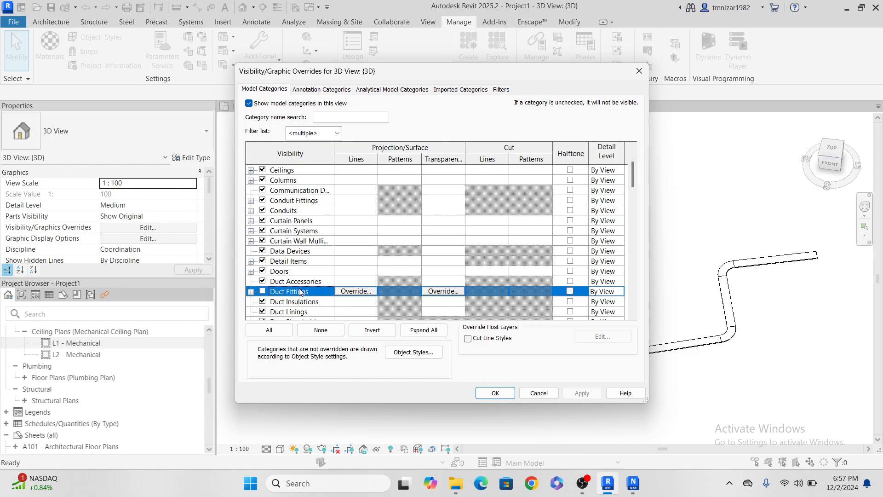
key(space)
scroll(301, 294, down, 1)
click(302, 301)
key(space)
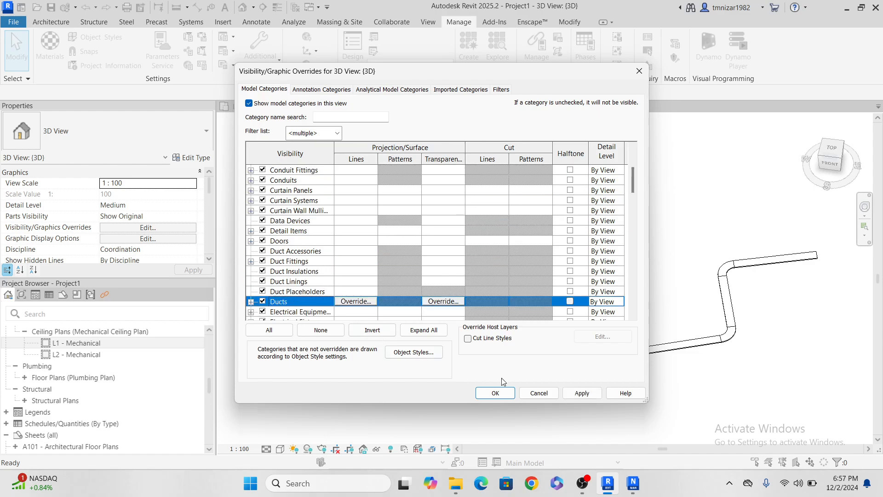
click(509, 393)
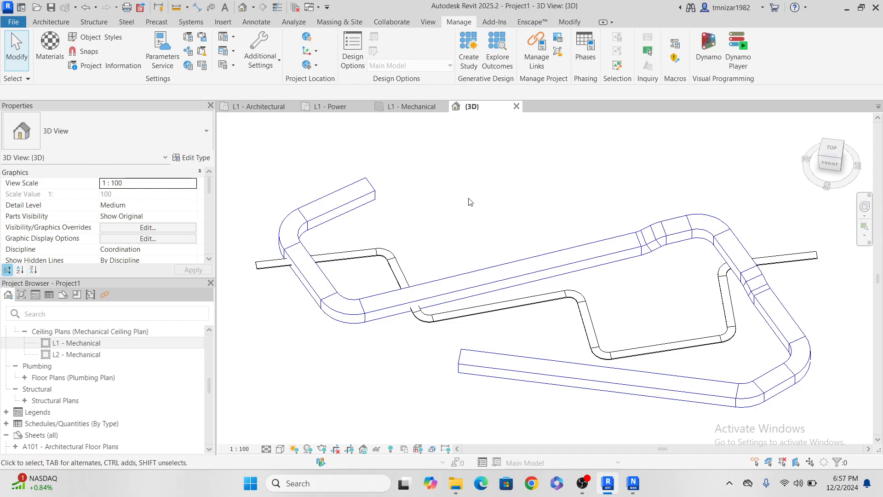
- Select the clashing cable tray by its copied element ID, 1659411
key(i)
key(d)
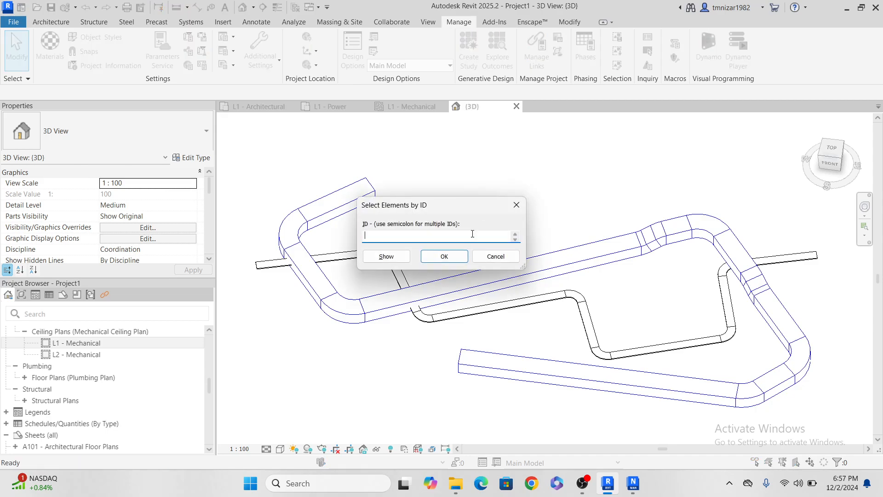
key(ctrl+v)
click(445, 258)
scroll(222, 283, up, 1)
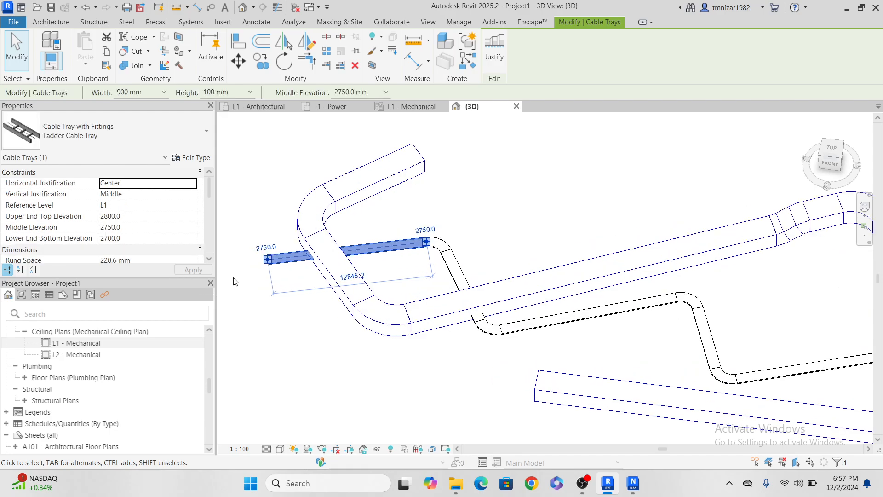
scroll(290, 244, up, 5)
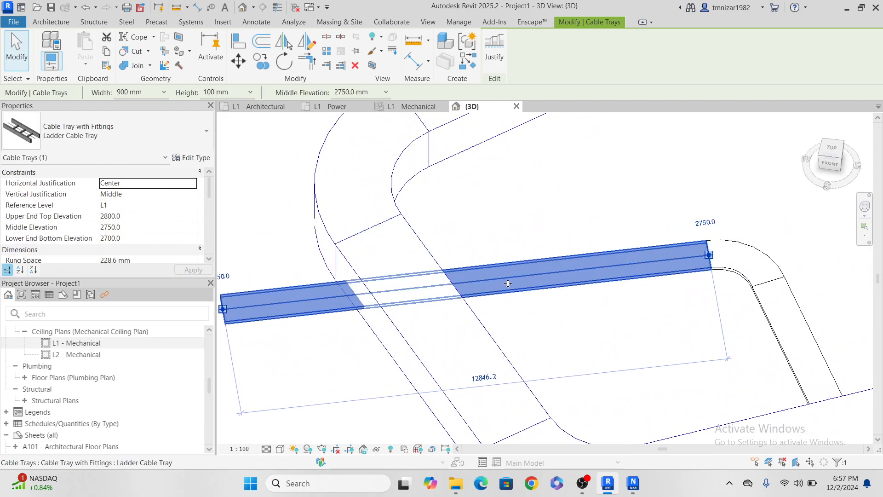
- Split the clashing cable tray segment at two points, one on each side of the duct
click(516, 296)
key(s)
key(l)
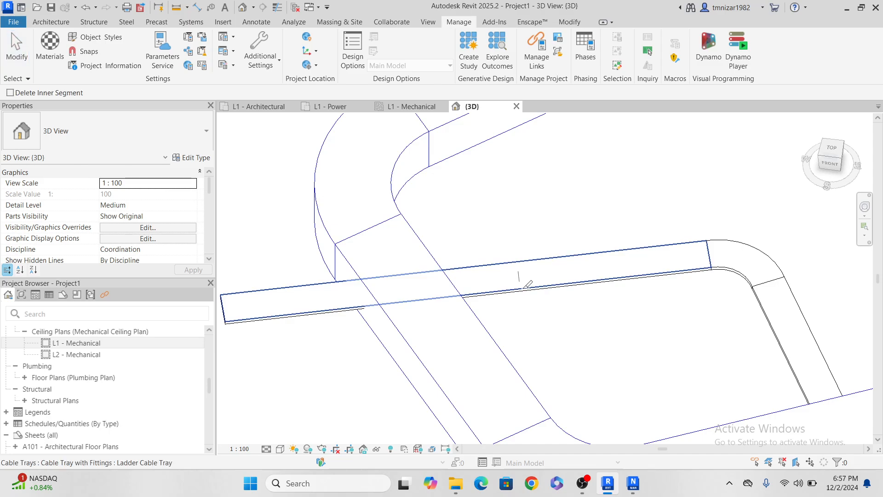
click(534, 278)
click(295, 305)
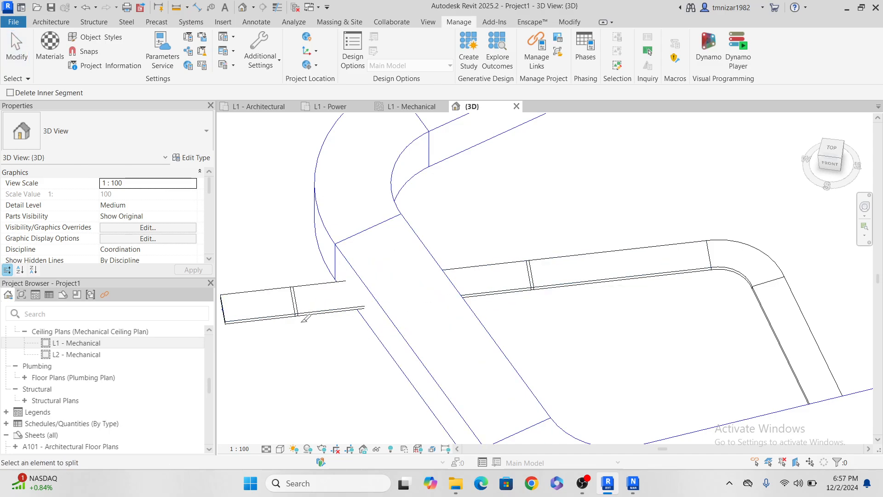
key(Escape)
- Delete the two ladder unions at the split points and select the cable tray piece that crosses the duct
click(531, 275)
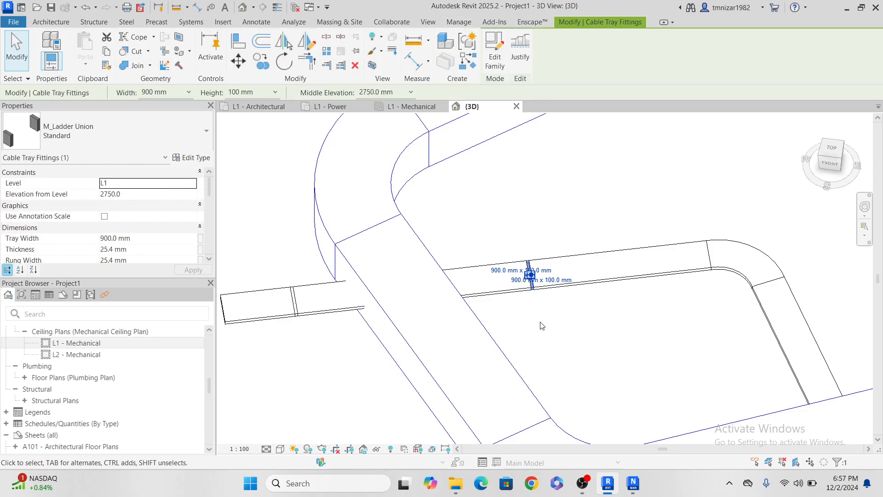
key(Escape)
drag(282, 267, 324, 355)
click(327, 305)
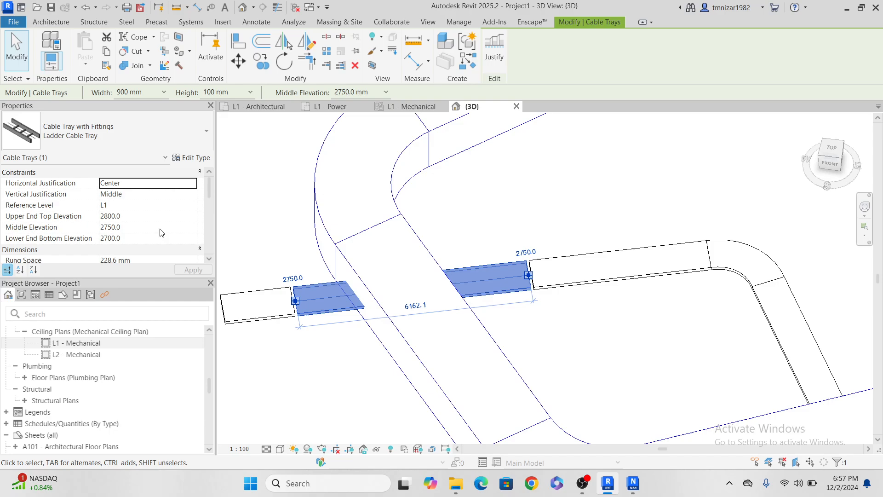
- Set the middle elevation of the cable tray piece crossing the duct to 4000 mm and apply it
click(159, 227)
text(4)
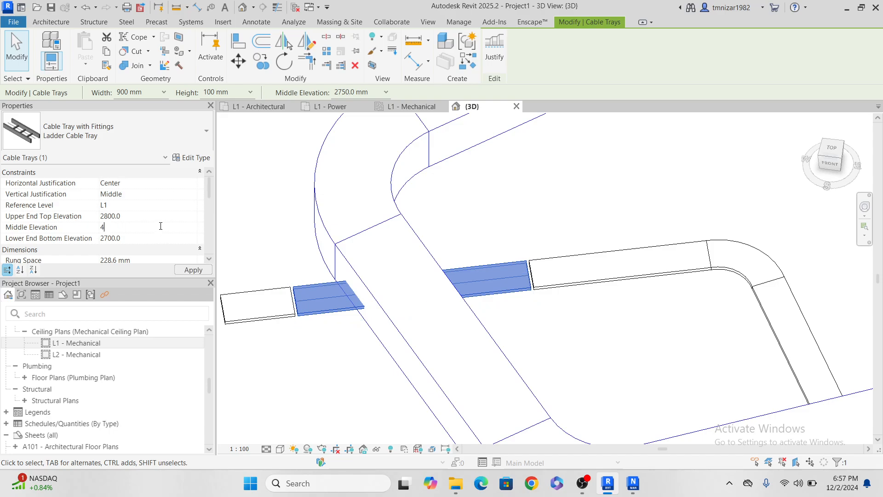
text(000)
click(194, 270)
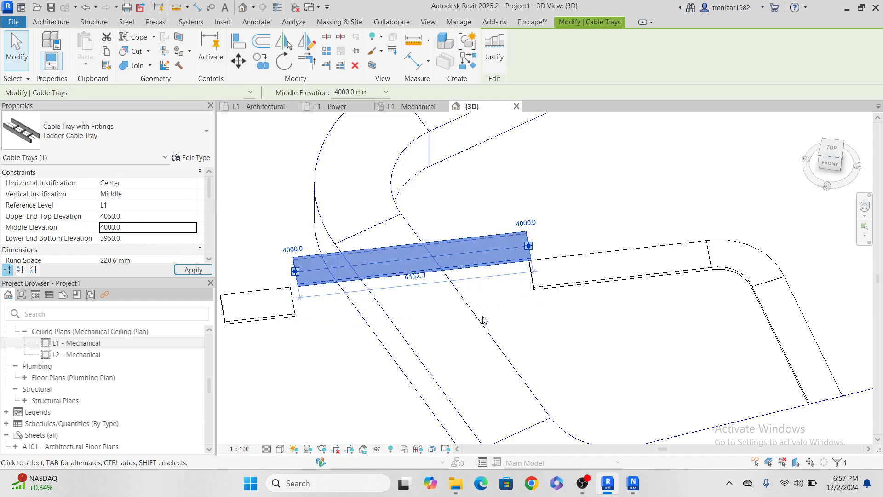
- Reconnect both ends of the raised cable tray piece to the neighbouring trays and slide one sloped connecting piece farther away from the duct
drag(295, 272, 293, 301)
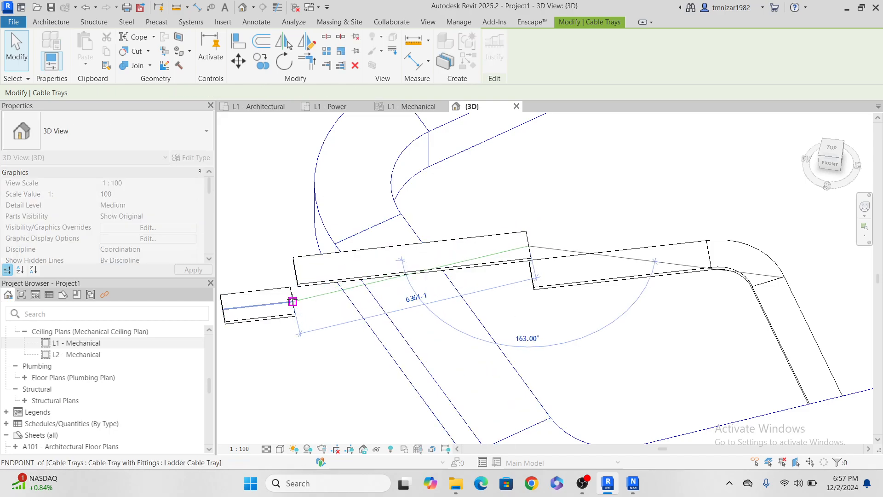
drag(502, 275, 532, 275)
click(324, 298)
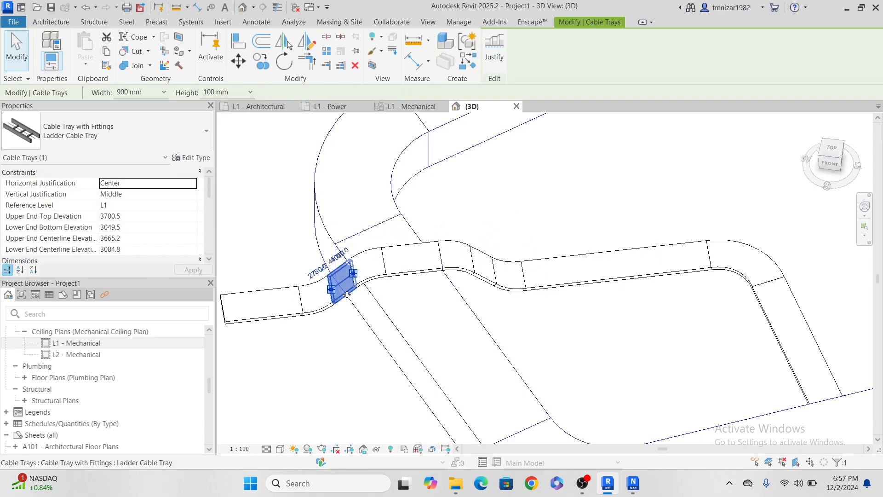
drag(324, 298, 301, 298)
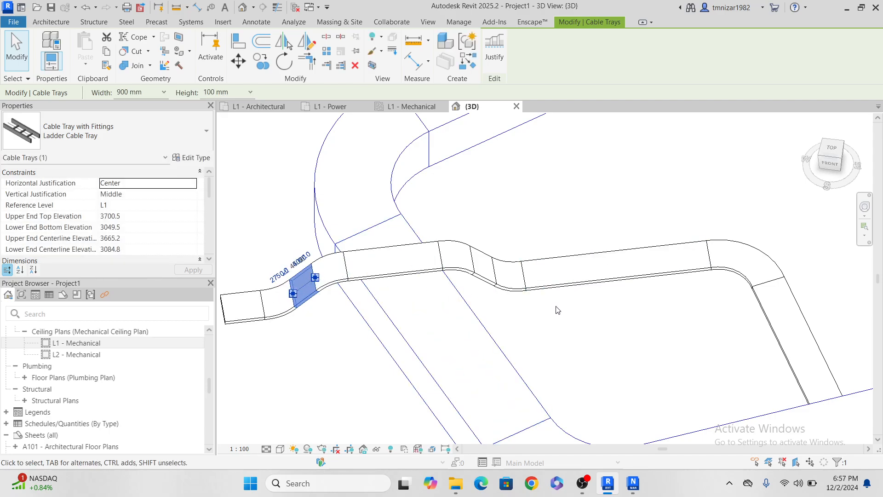
click(568, 317)
- Export the 3D view as a Navisworks NWC file, overwriting ct.nwc in the nwc folder
scroll(568, 321, down, 2)
middle_drag(687, 343, 565, 265)
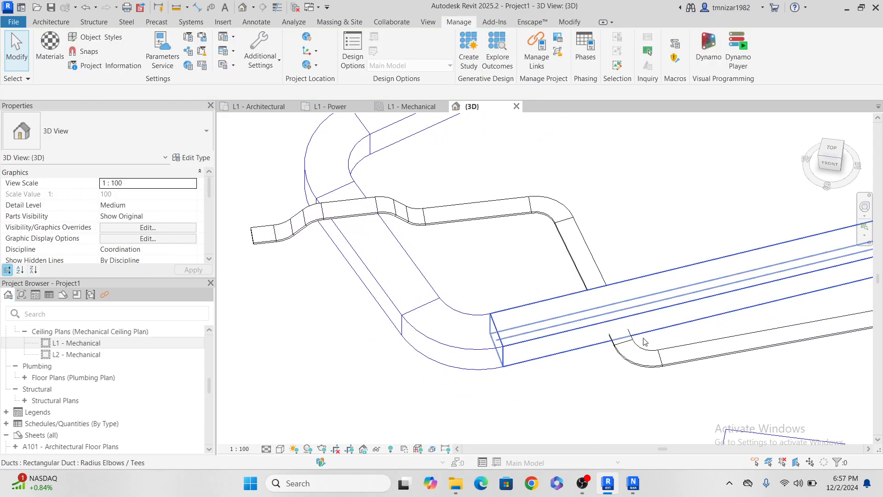
click(13, 22)
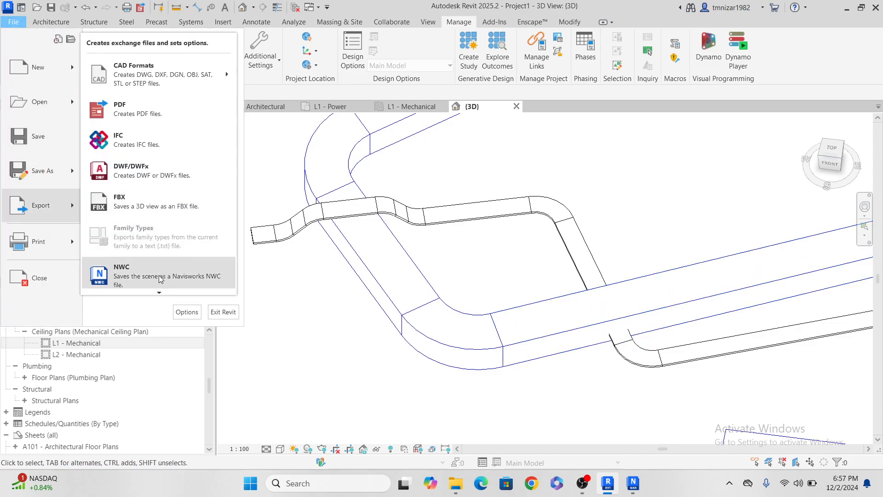
click(156, 277)
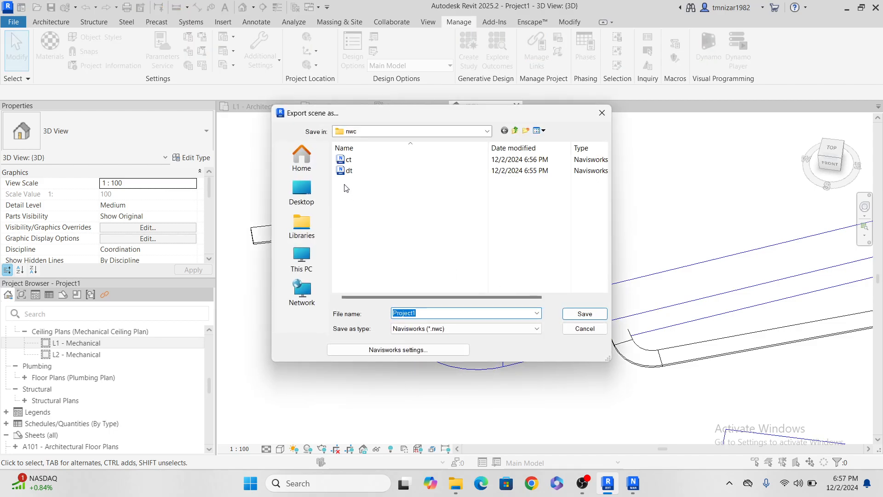
click(349, 159)
click(585, 313)
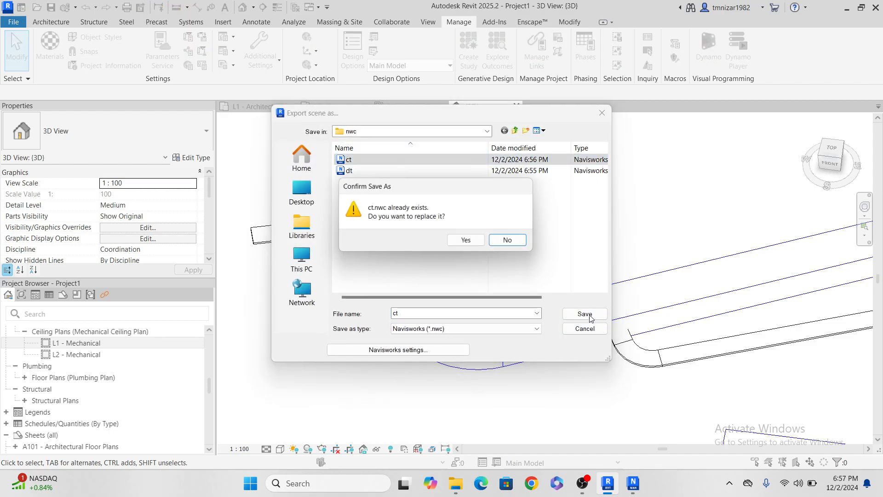
click(472, 240)
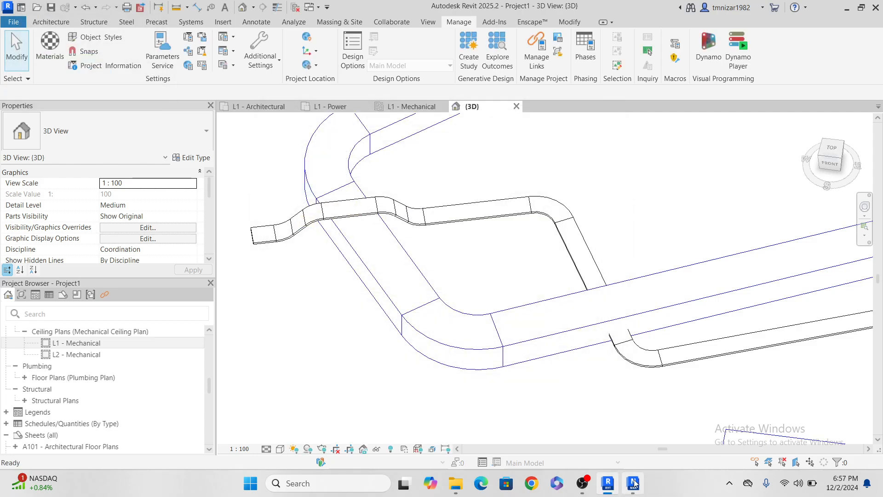
- Switch to Navisworks, refresh the combined model and update the clash test to view Clash1
click(631, 482)
click(60, 37)
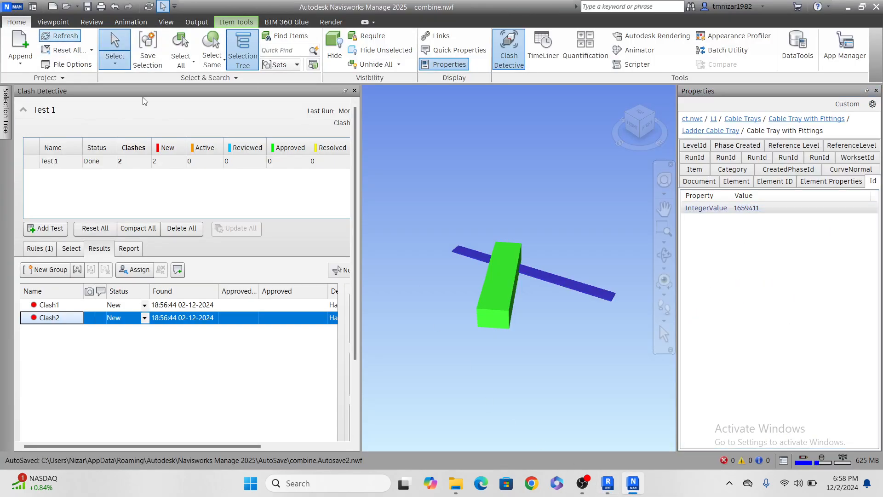
click(248, 229)
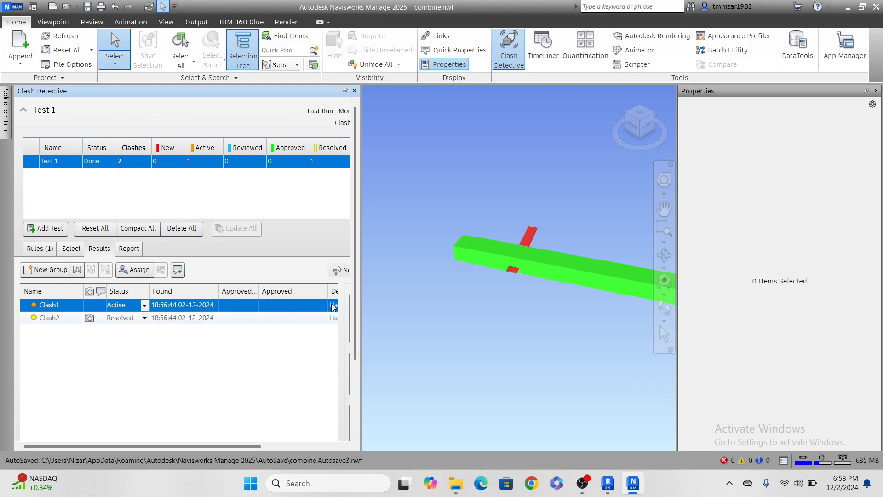
scroll(566, 375, down, 3)
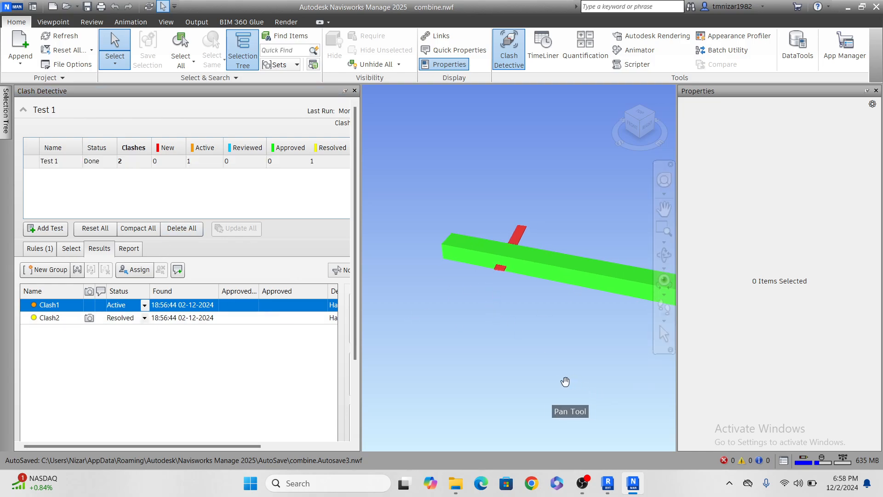
middle_drag(567, 371, 470, 327)
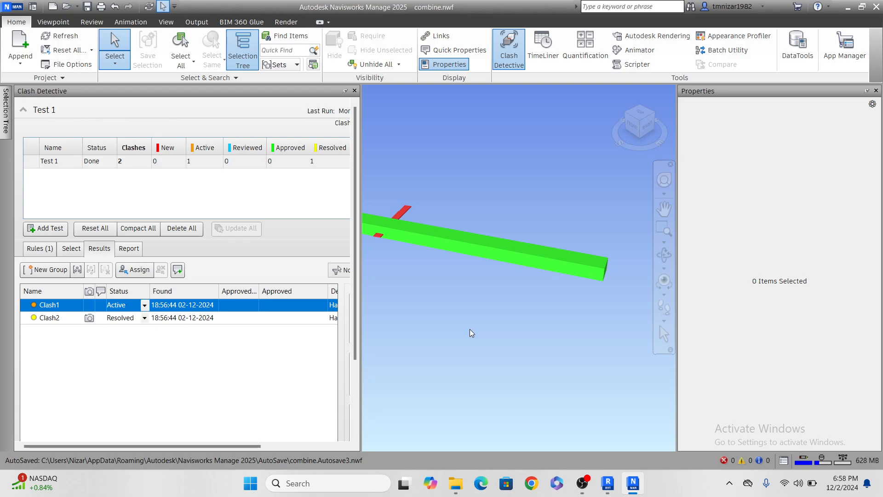
- Switch to Revit and turn off imported categories in the 3D view's Visibility/Graphic Overrides, checking the other category groups and filters
click(848, 6)
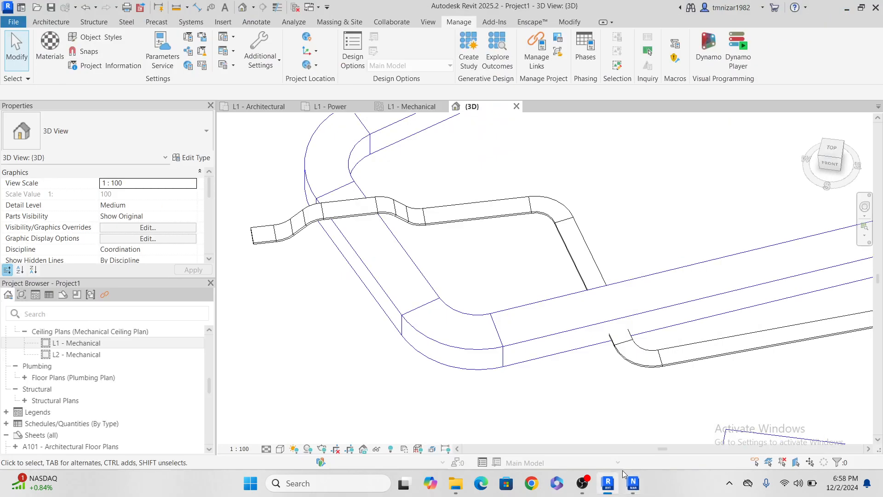
scroll(422, 304, down, 3)
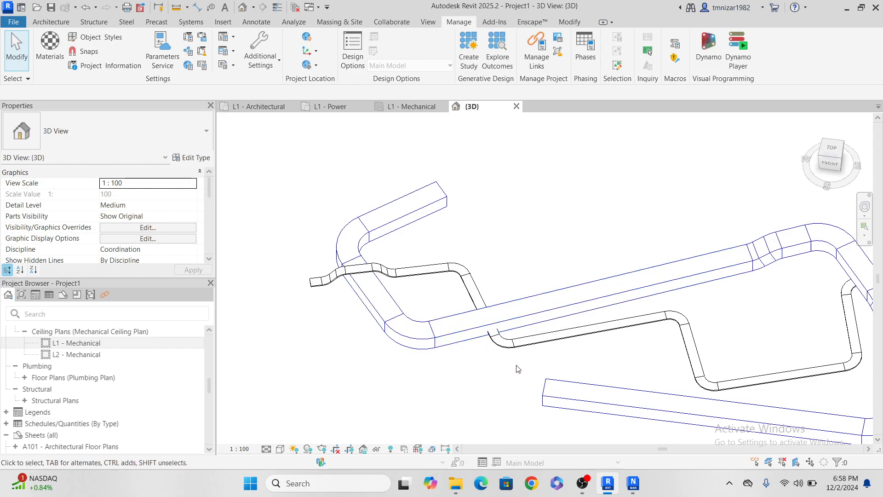
middle_drag(460, 260, 439, 267)
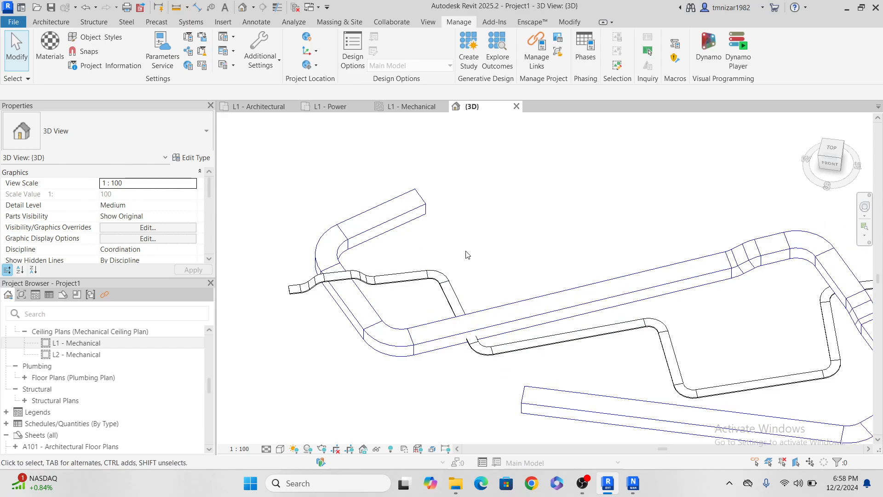
key(v)
key(g)
click(325, 89)
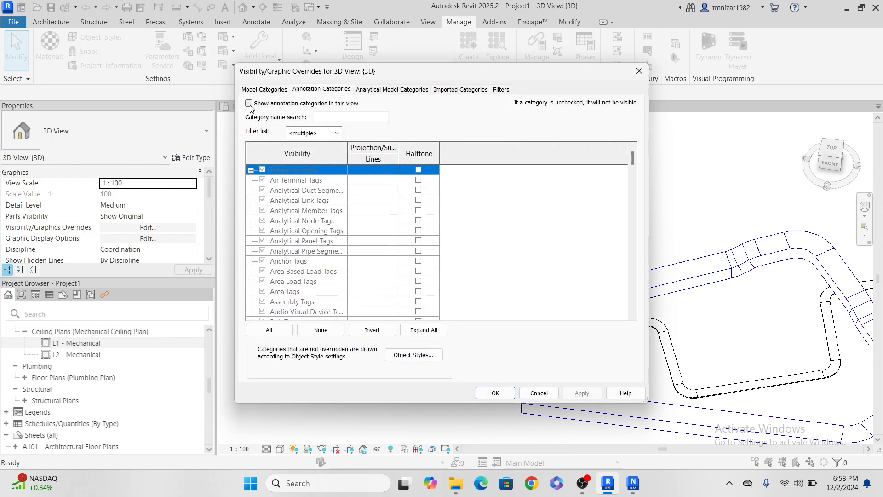
click(381, 91)
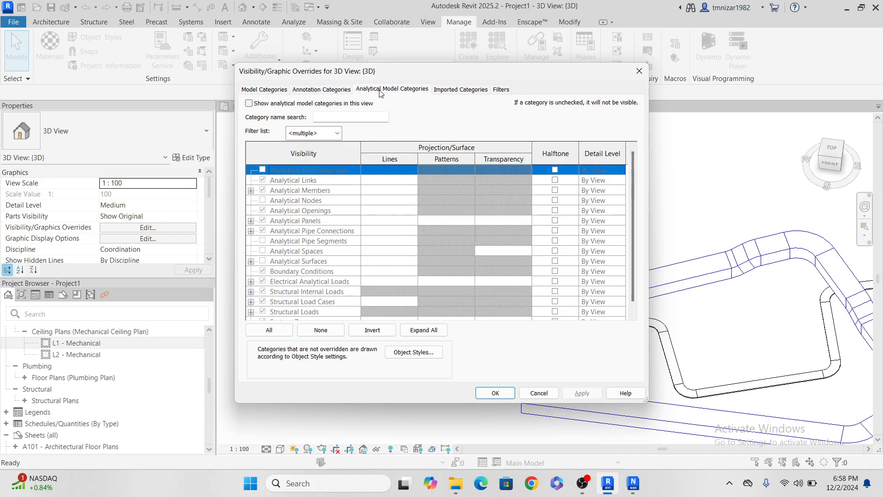
click(461, 91)
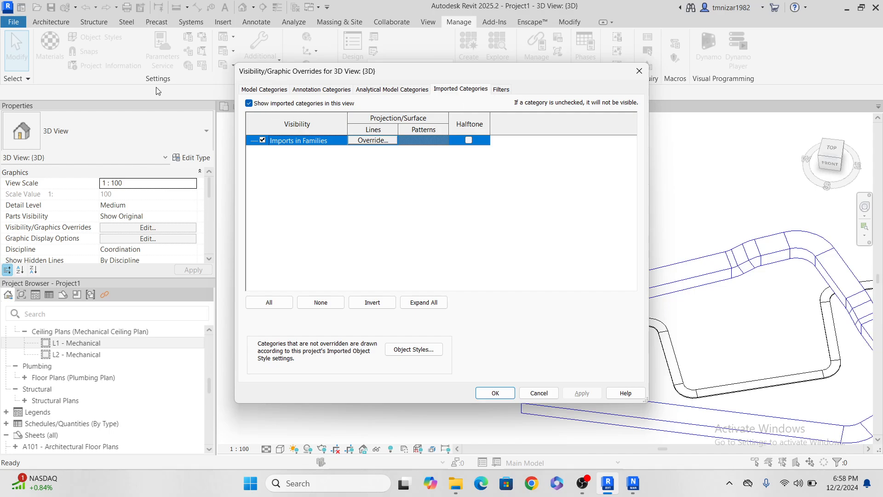
click(248, 103)
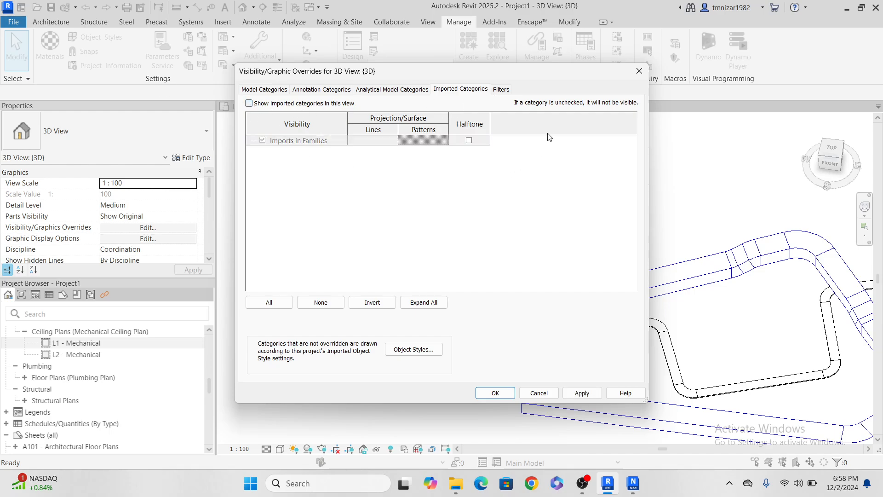
click(500, 91)
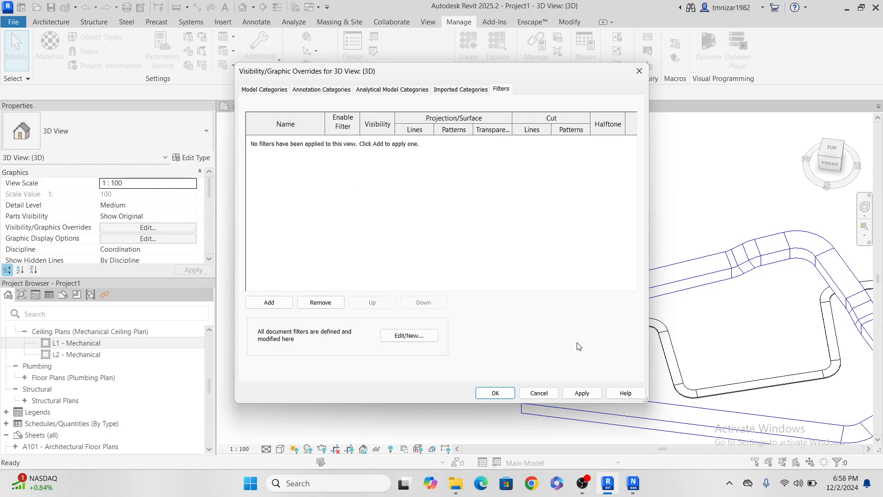
- Select all model categories, toggle them to visible in the 3D view, and accept the visibility overrides
click(264, 91)
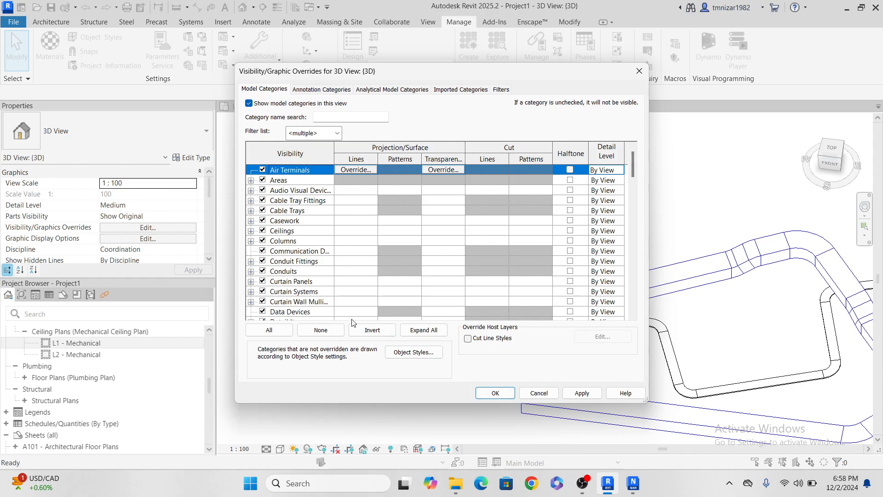
click(263, 181)
click(262, 180)
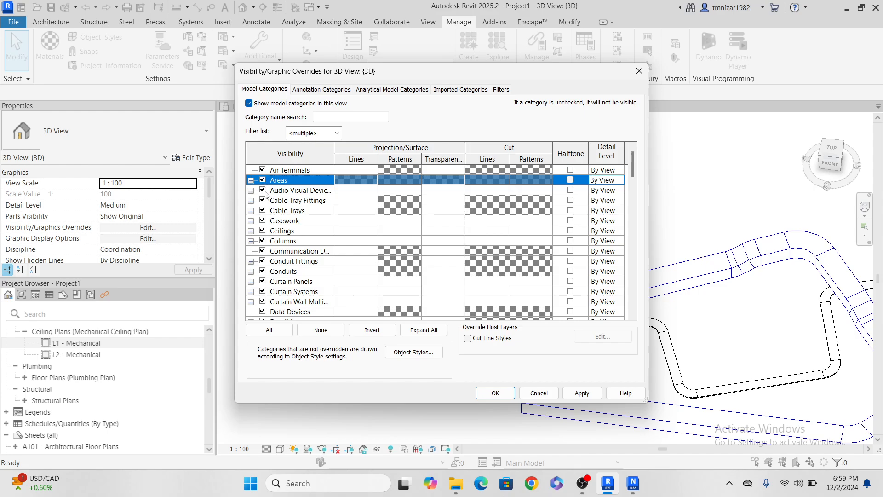
click(283, 329)
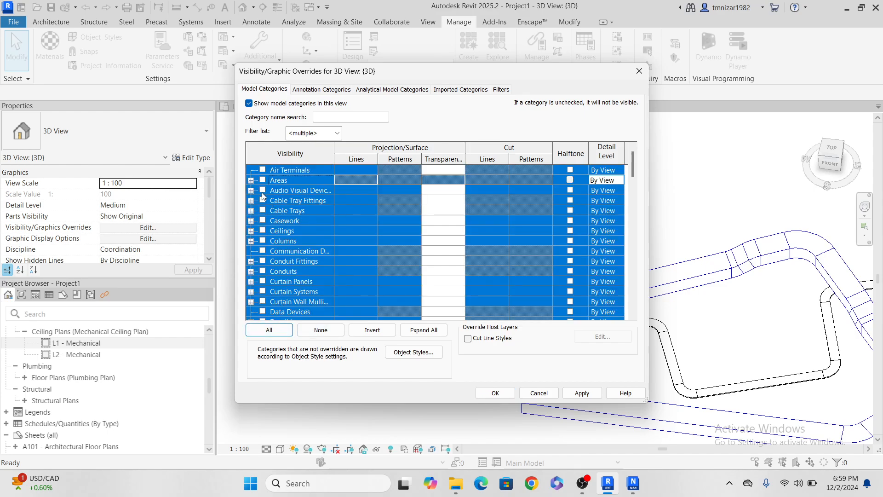
click(491, 393)
- Check the project's linked files in Manage Links and close the list without adding anything
middle_drag(561, 240, 510, 252)
scroll(503, 248, down, 1)
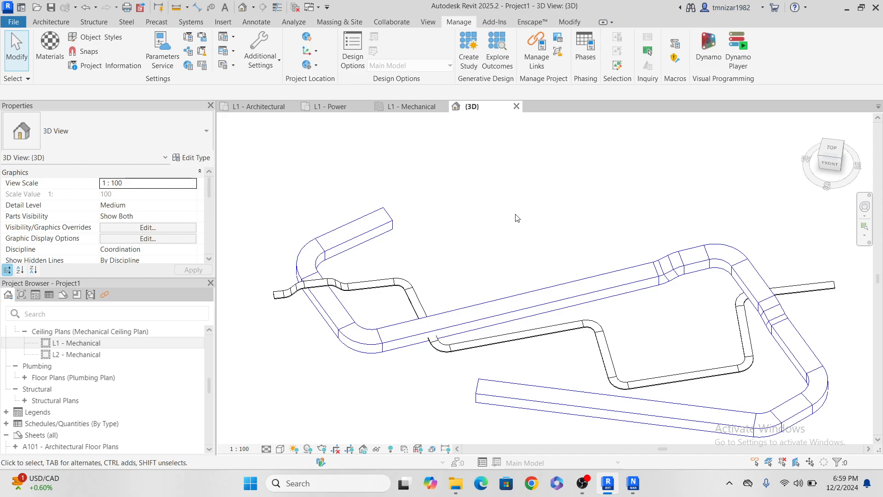
key(m)
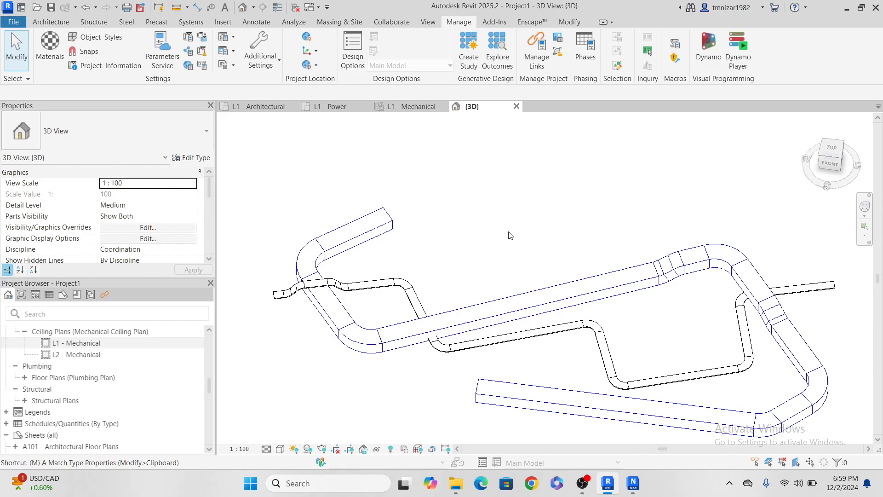
click(431, 23)
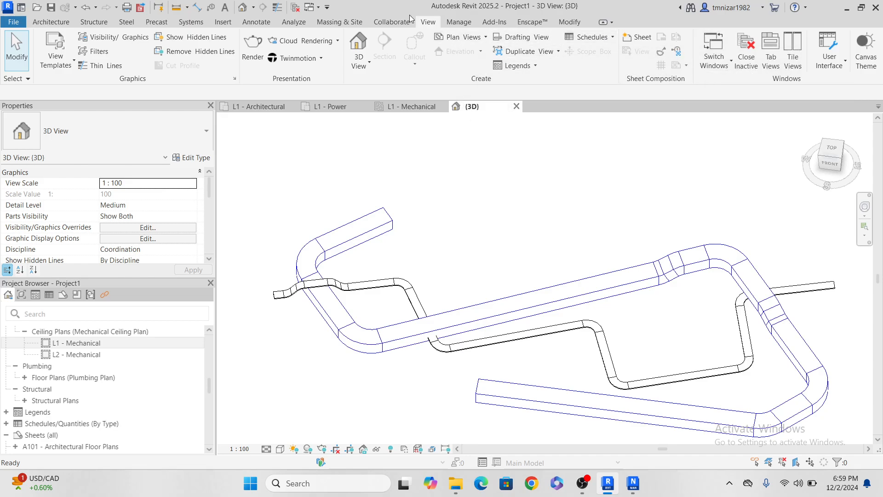
click(458, 22)
click(535, 48)
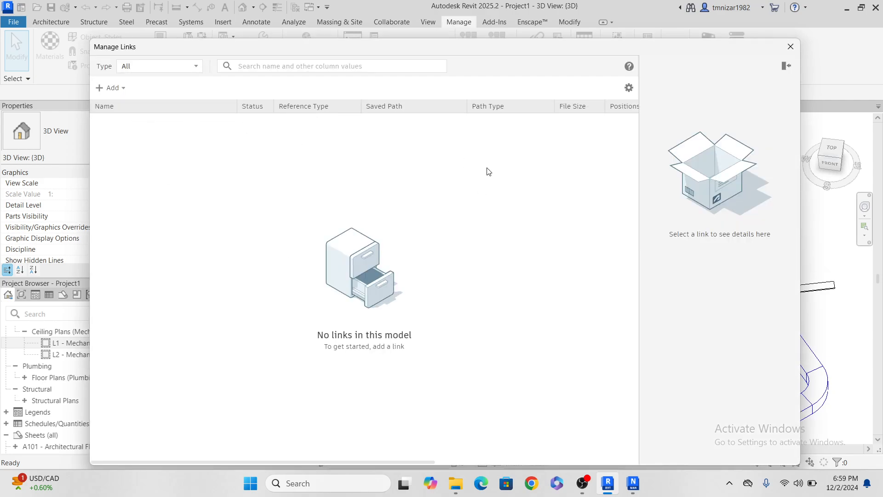
click(790, 44)
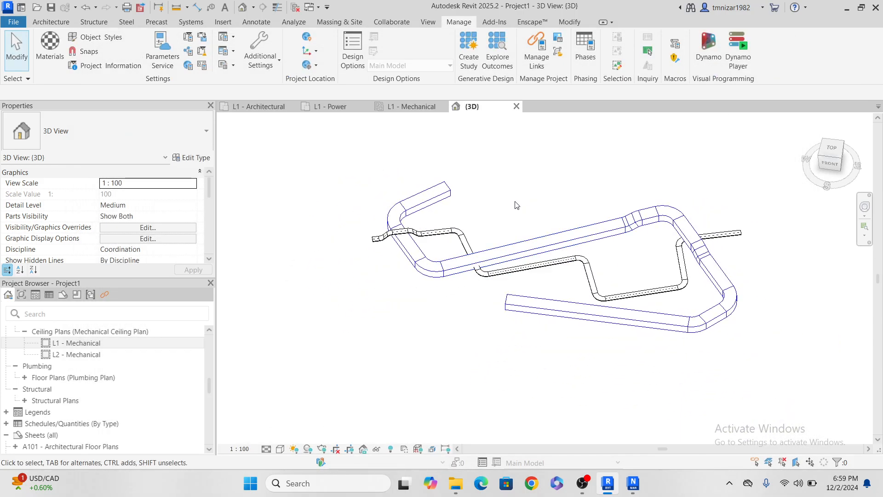
- Look over the duct and cable tray layout and switch back to the Navisworks clash results
middle_drag(534, 226, 539, 239)
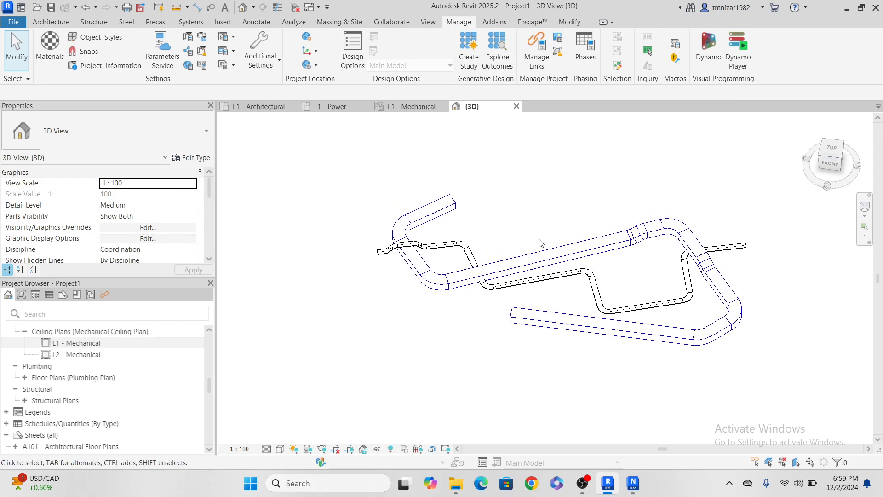
scroll(495, 277, up, 2)
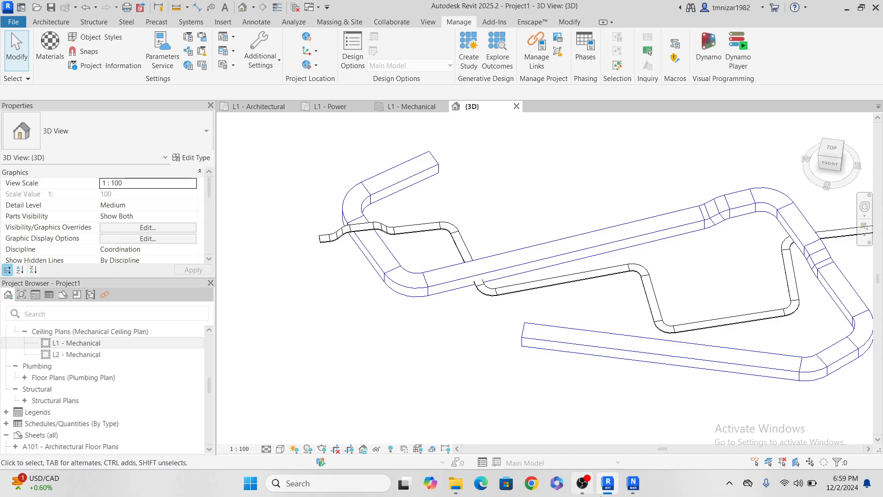
click(633, 483)
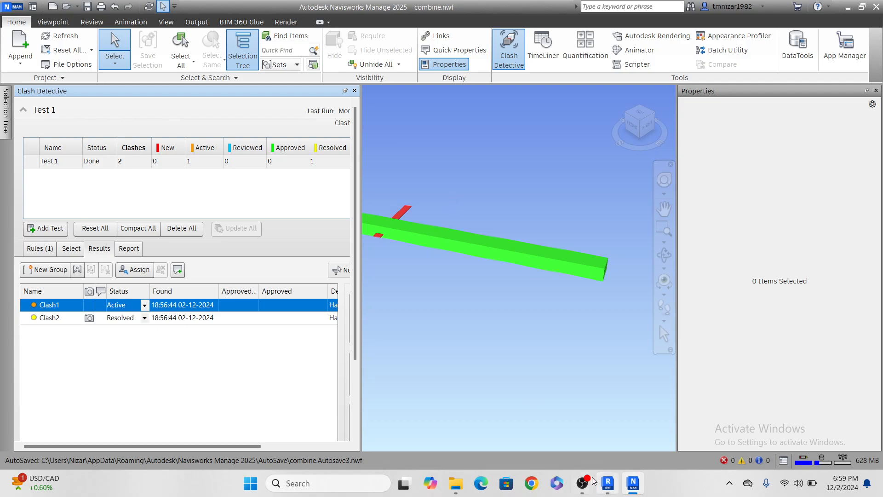
click(580, 486)
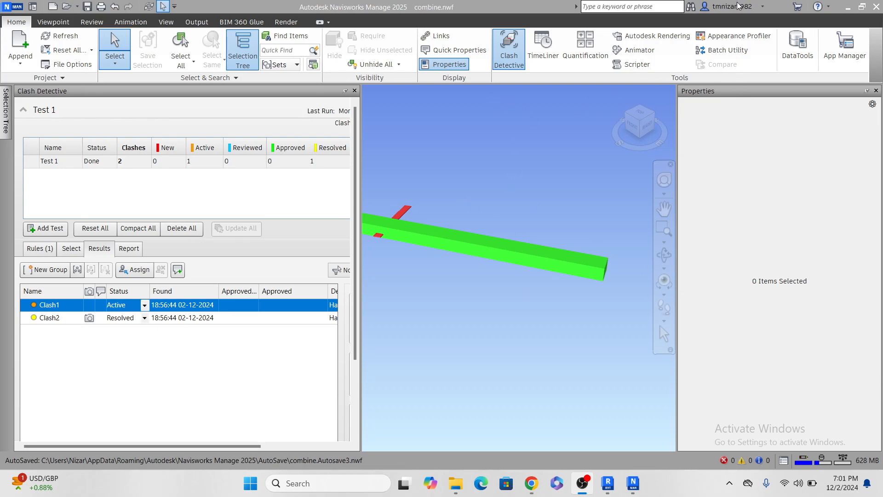
click(767, 3)
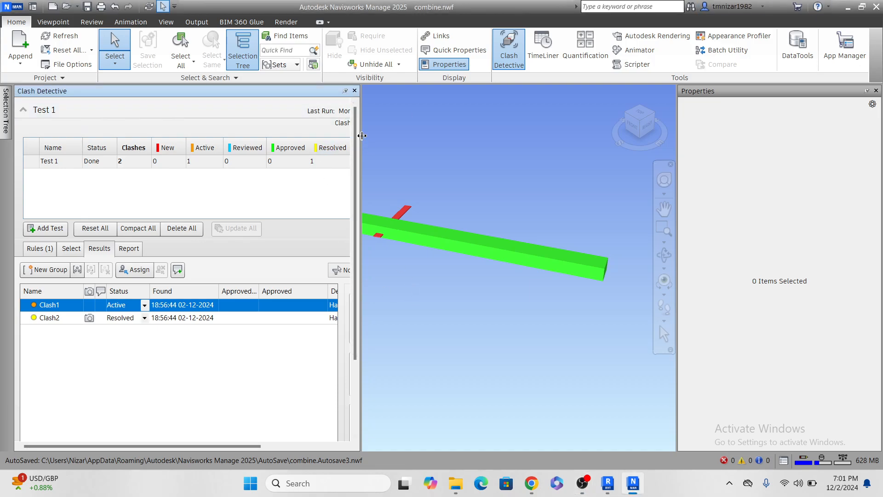
- Narrow the Clash Detective window and start a new empty project, discarding the changes to combine.nwf
drag(265, 147, 265, 147)
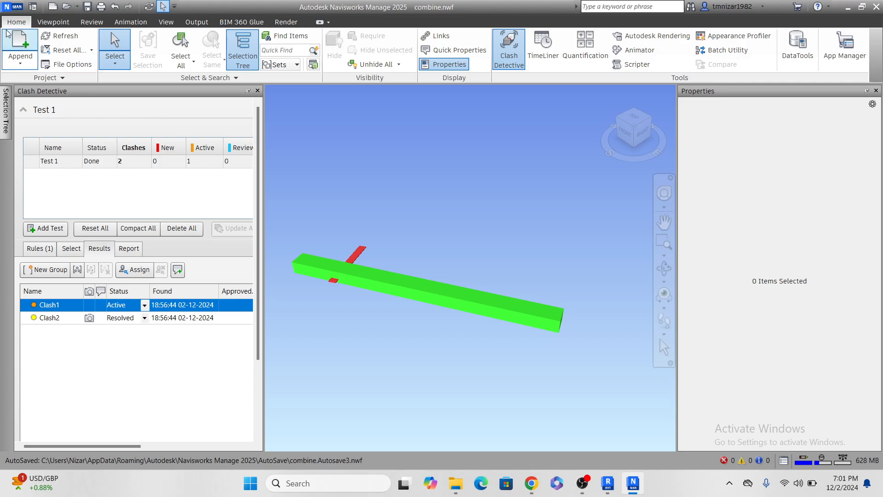
click(16, 9)
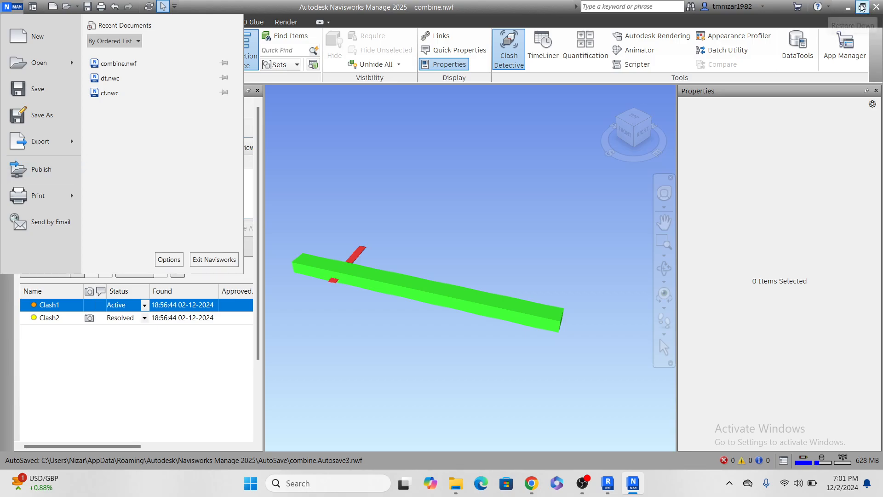
click(876, 6)
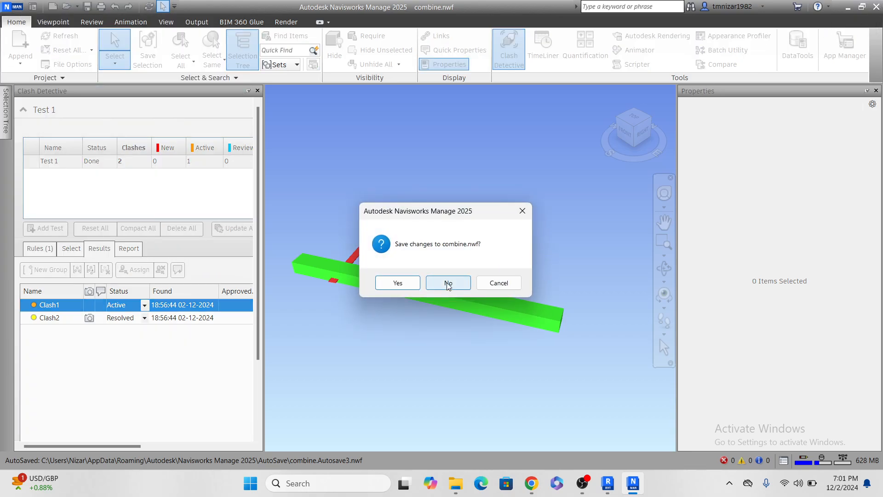
click(500, 283)
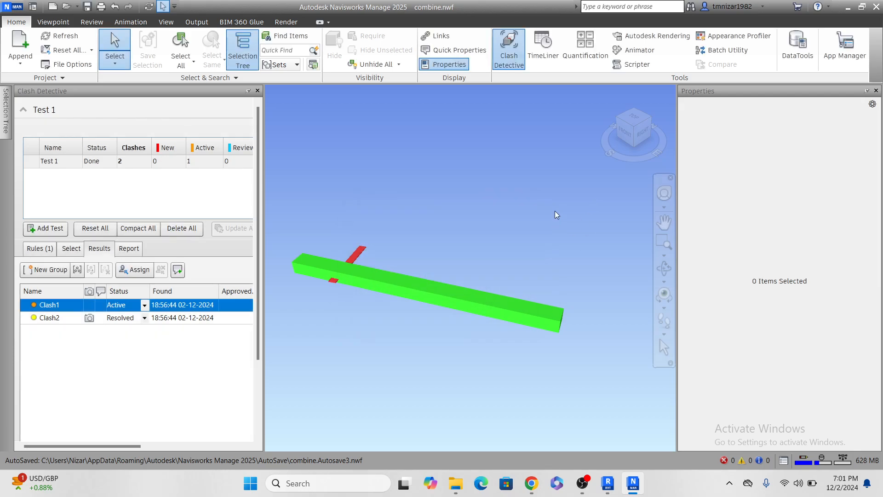
key(ctrl+n)
click(447, 282)
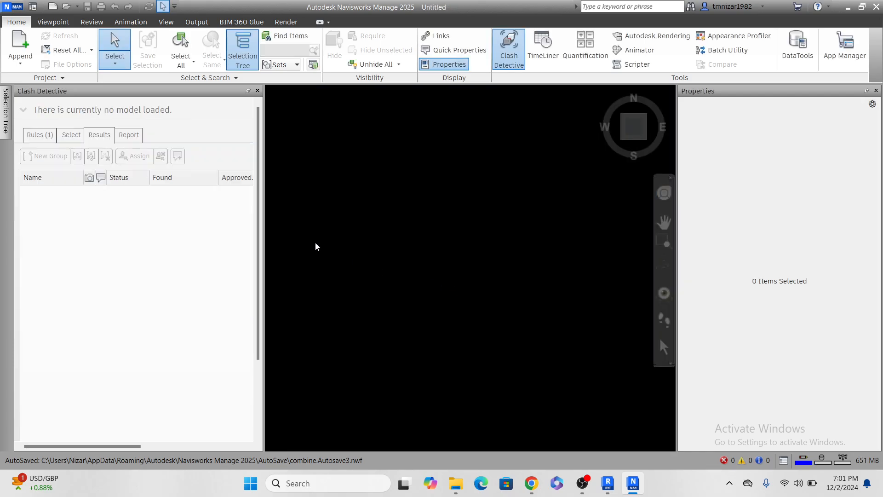
- Append the electrical model C2024013-AAE-P1-ZZ-M3-EL-0001 from the nested ZONE-03 folder inside nwc
click(21, 44)
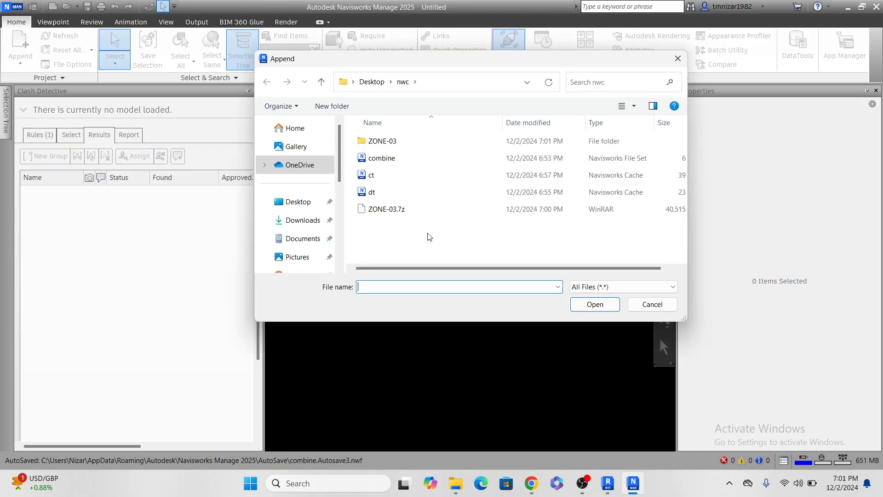
double_click(380, 142)
double_click(382, 141)
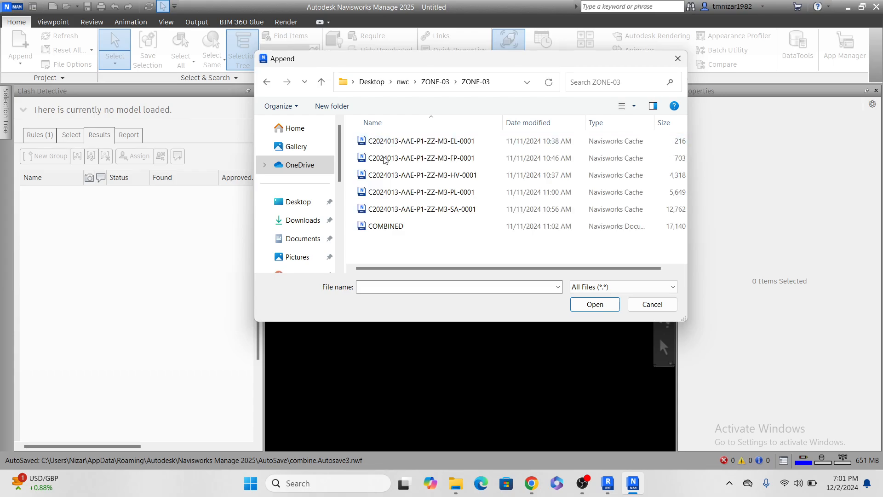
click(423, 141)
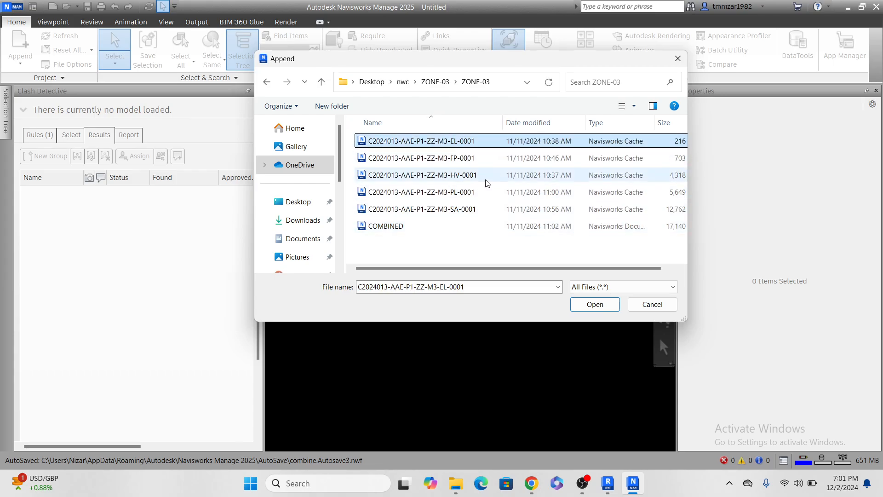
click(465, 158)
click(469, 176)
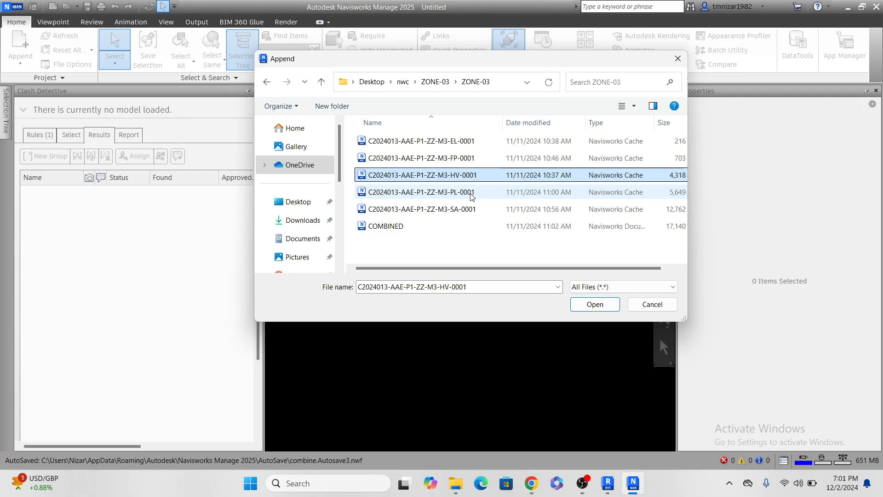
click(473, 193)
click(456, 210)
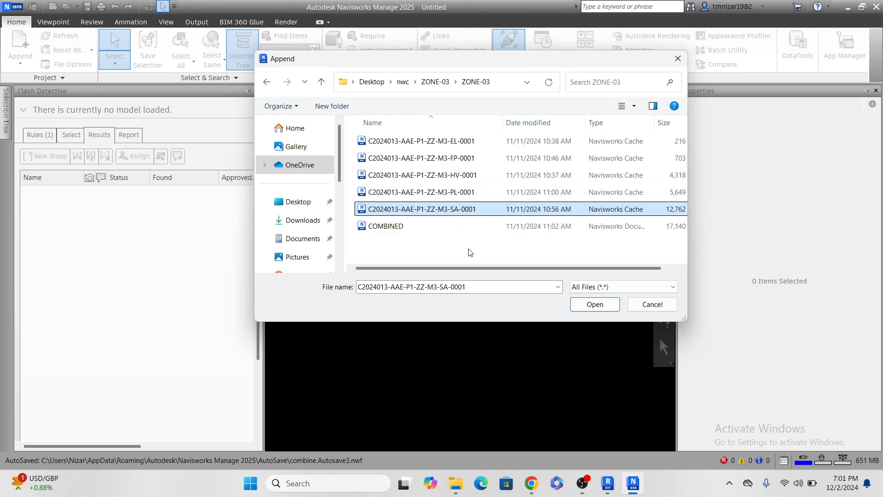
click(460, 142)
click(595, 305)
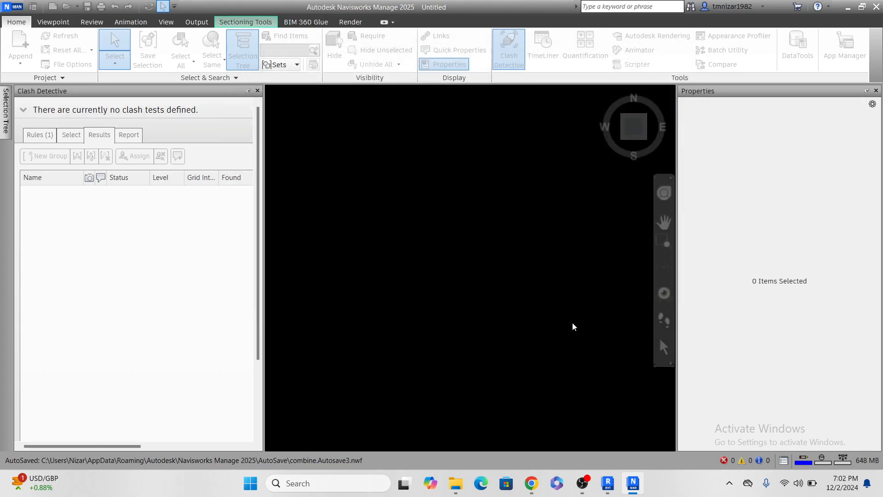
- Inspect the appended electrical layout from the home view and check the properties of individual cable trays
scroll(499, 292, up, 2)
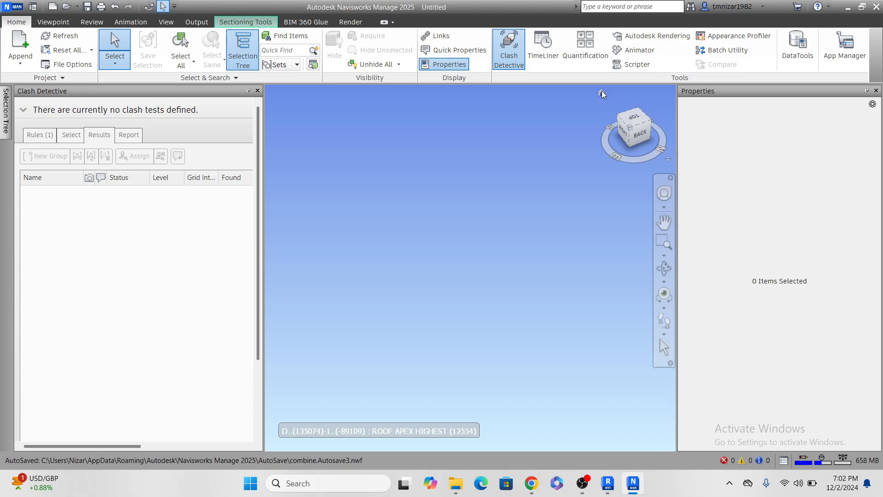
click(601, 93)
click(491, 235)
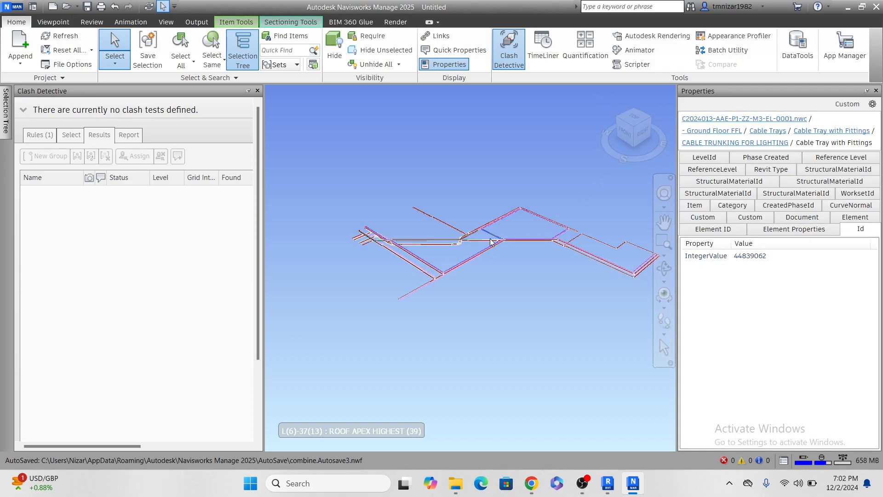
click(490, 240)
scroll(495, 244, up, 4)
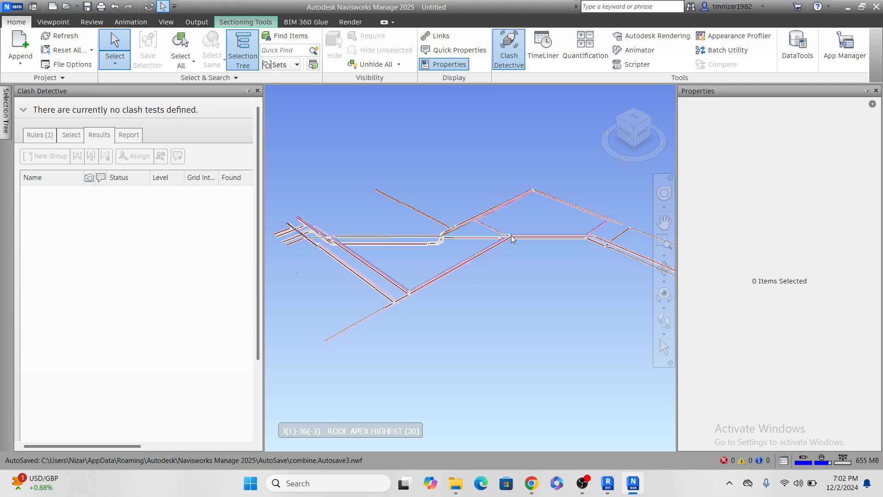
click(511, 236)
middle_drag(572, 344, 519, 351)
scroll(517, 346, down, 3)
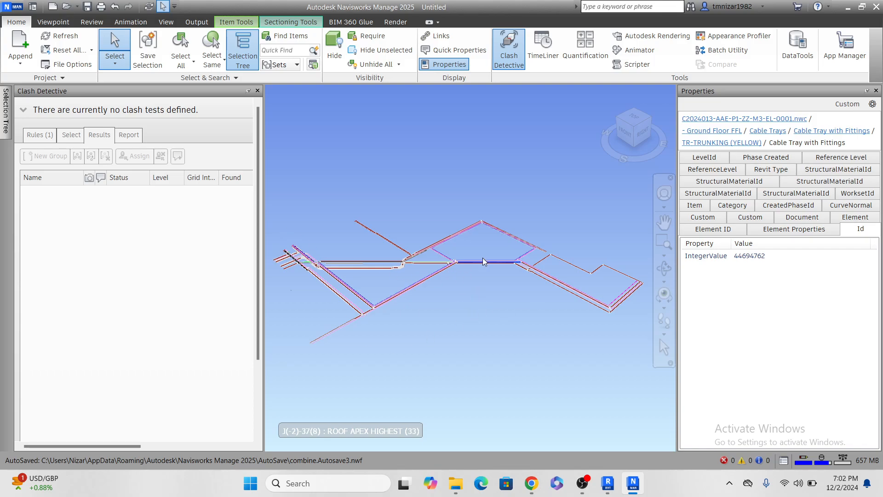
- Append the HVAC model C2024013-AAE-P1-ZZ-M3-HV-0001 to the electrical model
click(28, 46)
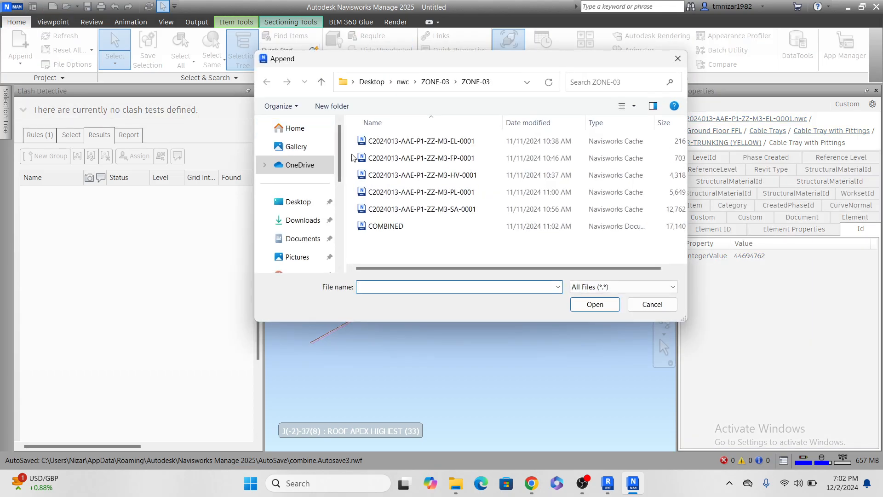
click(434, 177)
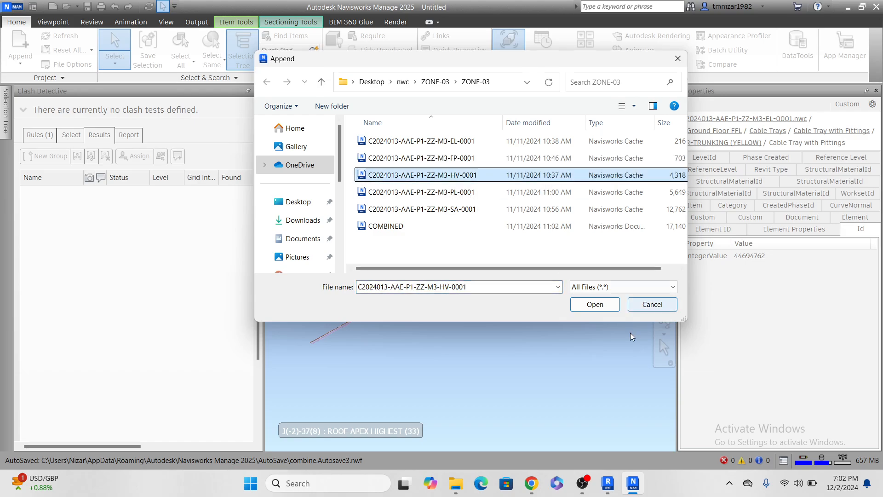
click(582, 308)
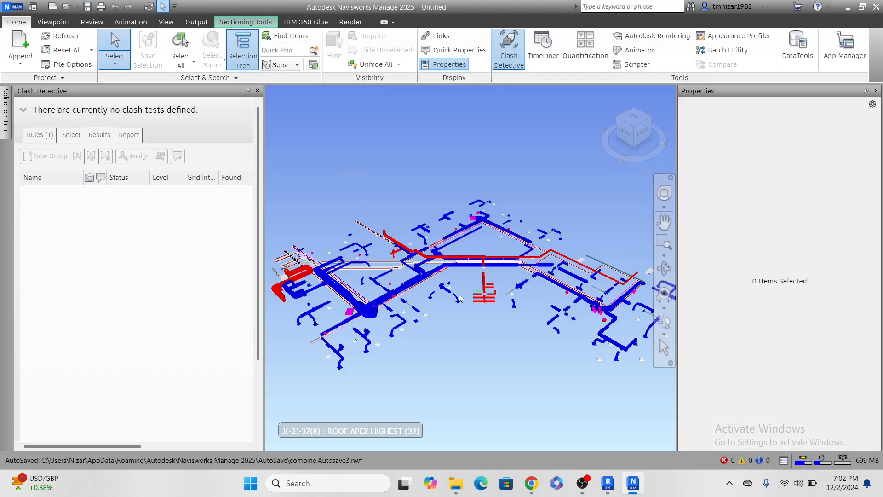
scroll(427, 339, up, 5)
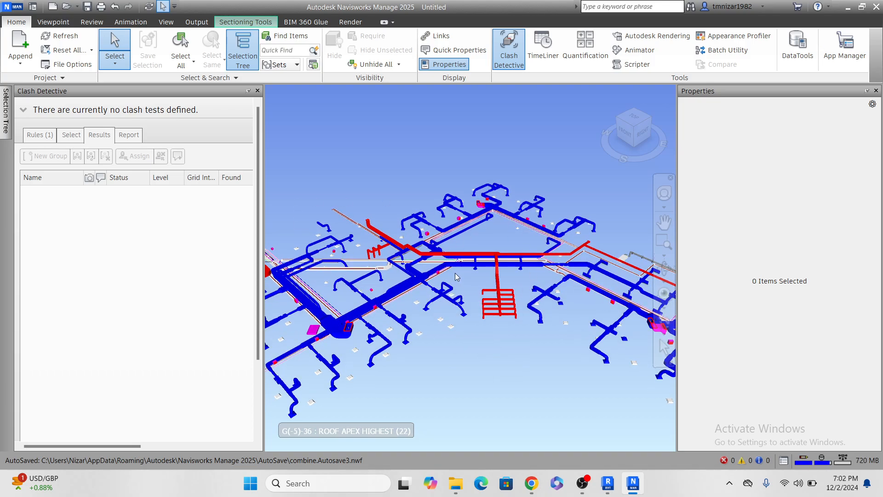
- Expand the list of clash tests, widen the Clash Detective window, and add a new clash test
click(34, 111)
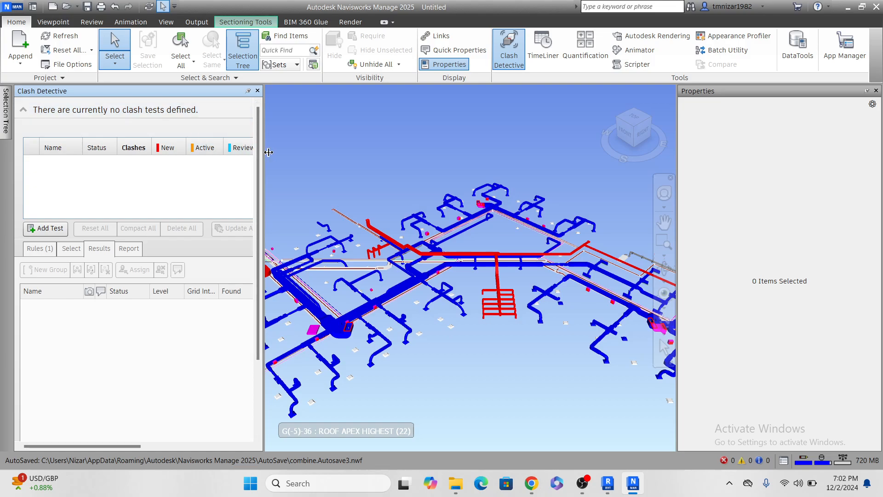
drag(264, 153, 338, 154)
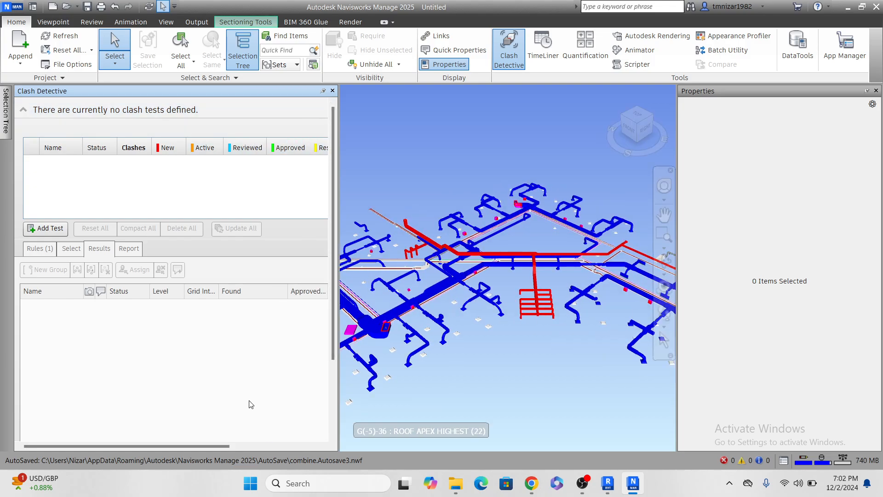
drag(230, 445, 318, 446)
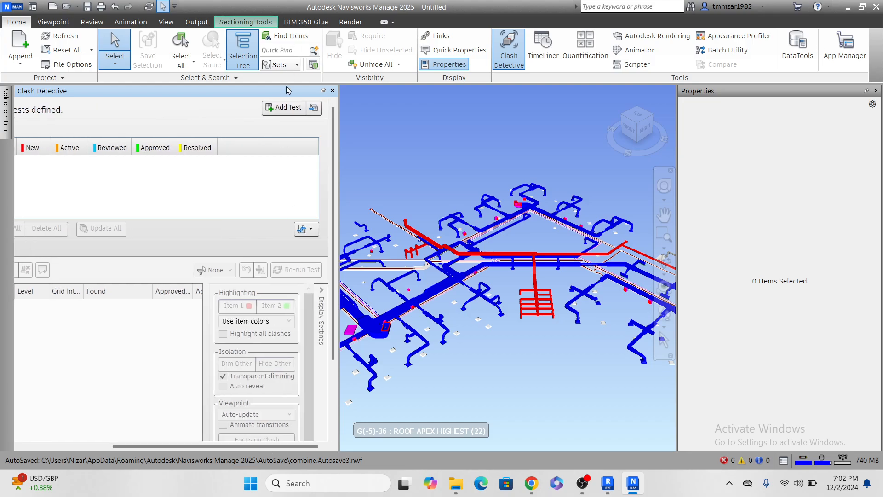
click(288, 109)
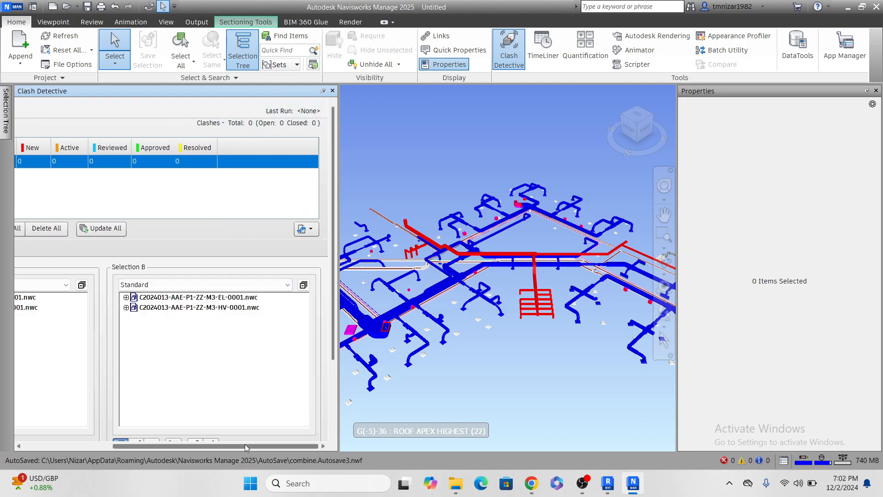
drag(245, 445, 142, 436)
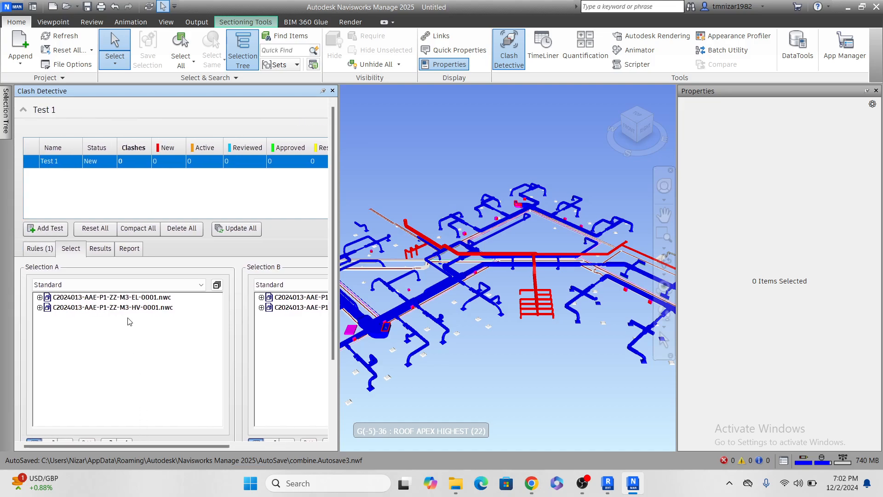
- Set EL-0001.nwc as Selection A and HV-0001.nwc as Selection B, and run the hard clash test with 0.001 m tolerance
click(133, 298)
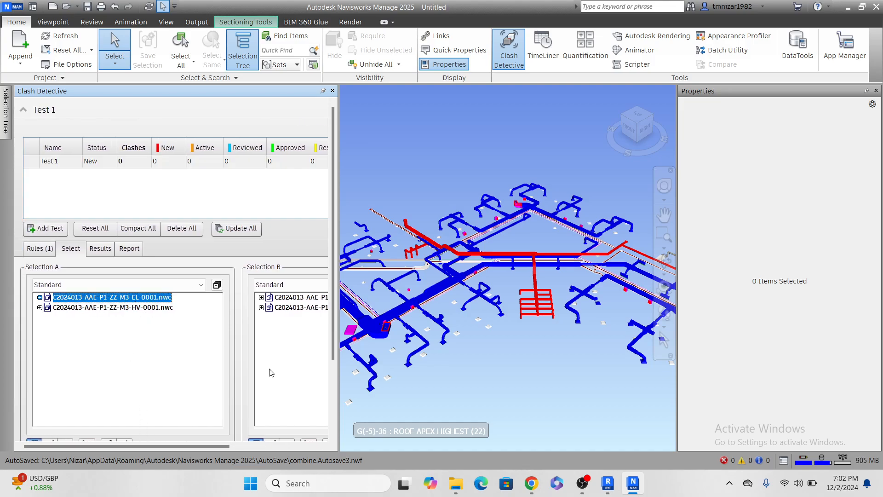
click(301, 308)
drag(212, 445, 270, 439)
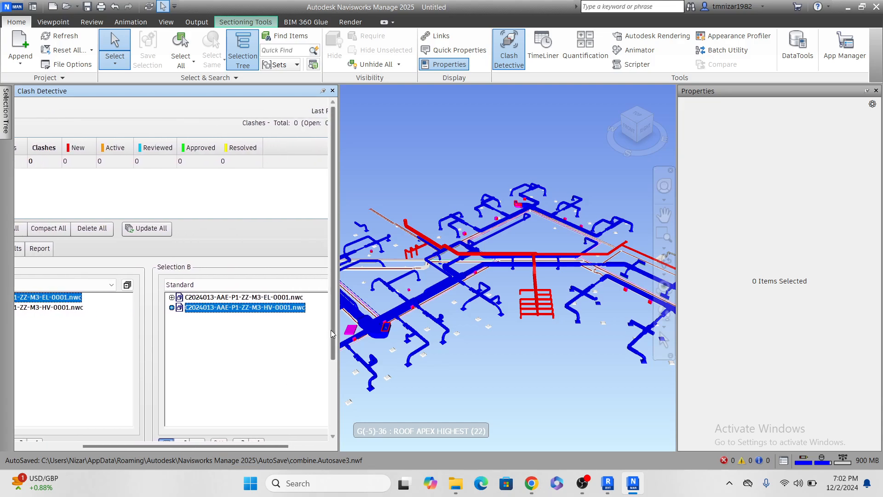
drag(331, 334, 345, 429)
click(212, 406)
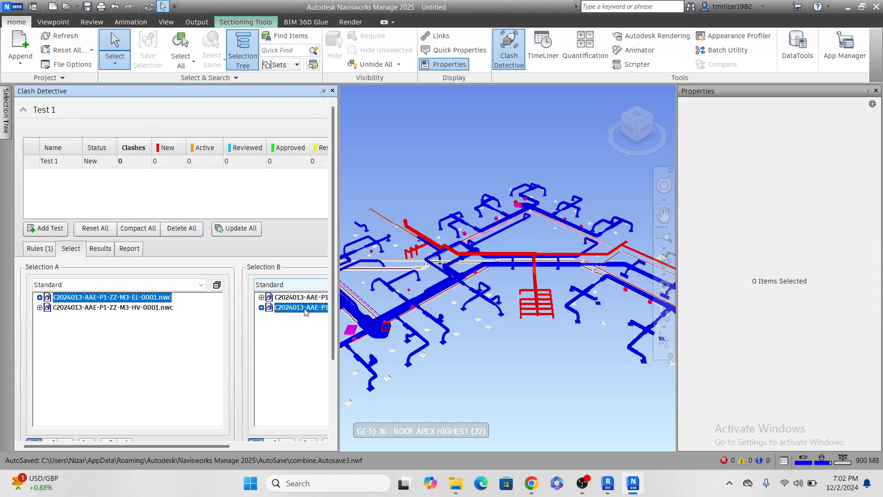
drag(335, 322, 336, 407)
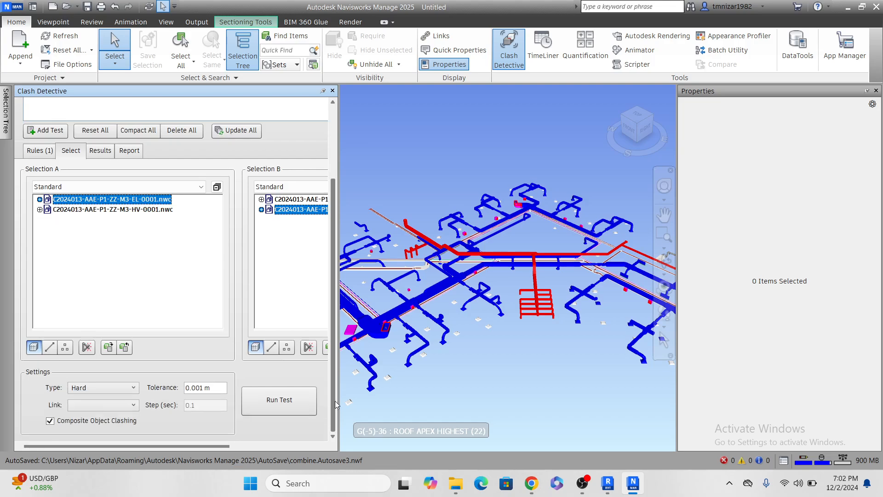
click(289, 403)
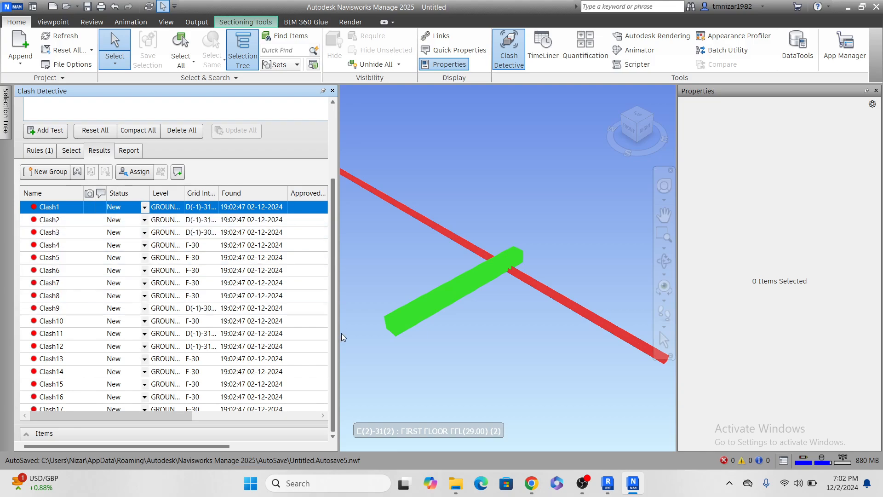
- Review individual clashes between Clash2 and Clash9 in the model, and check the properties of the cable tray in Clash9
scroll(263, 353, down, 2)
scroll(263, 353, up, 2)
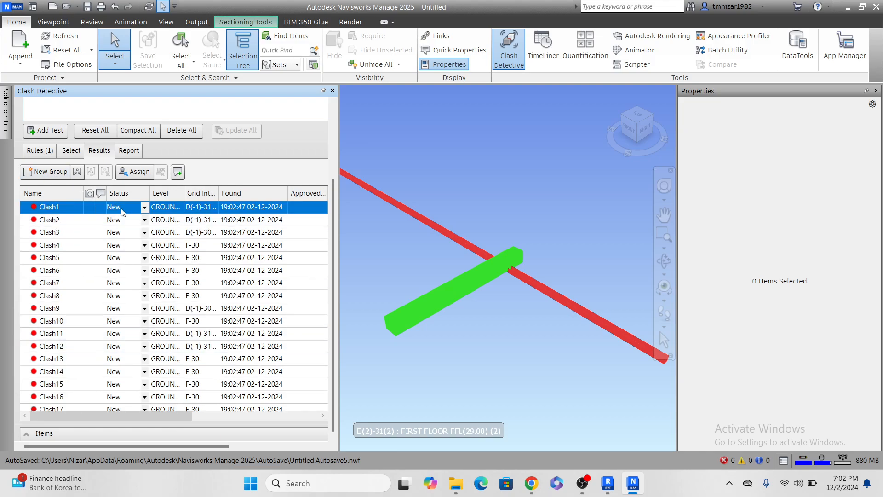
click(85, 220)
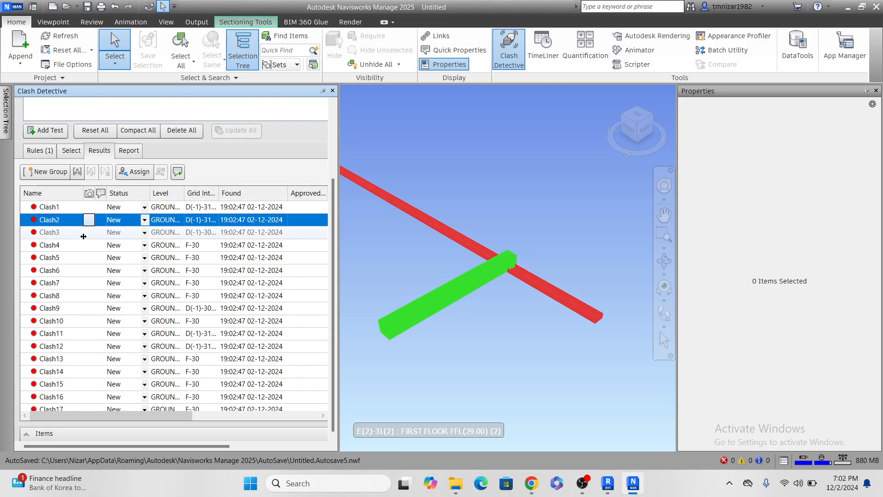
click(60, 232)
click(64, 246)
click(68, 271)
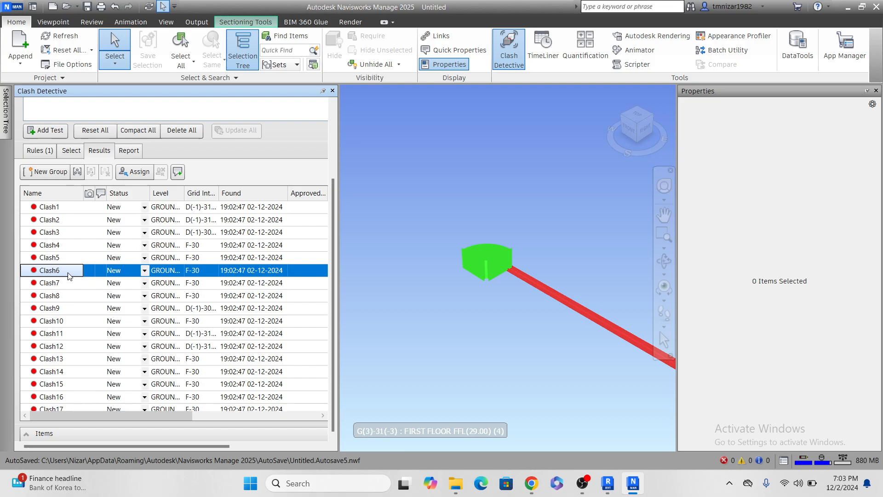
click(75, 299)
click(81, 285)
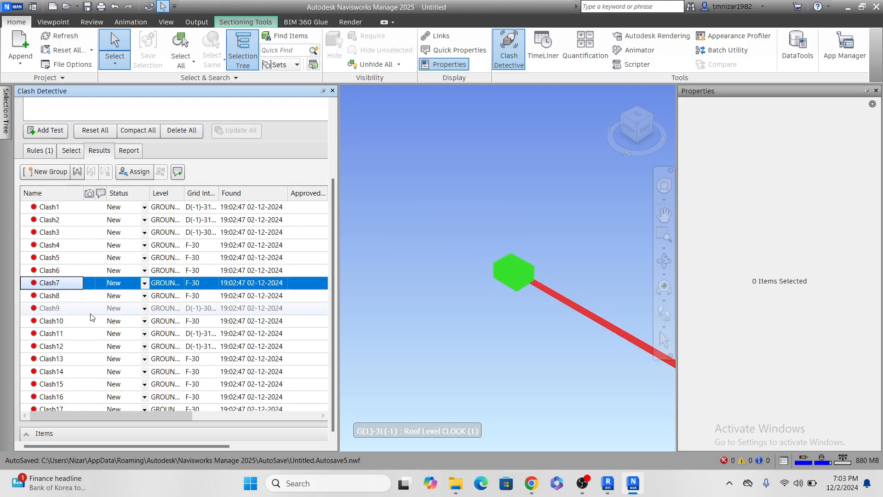
click(91, 313)
click(560, 301)
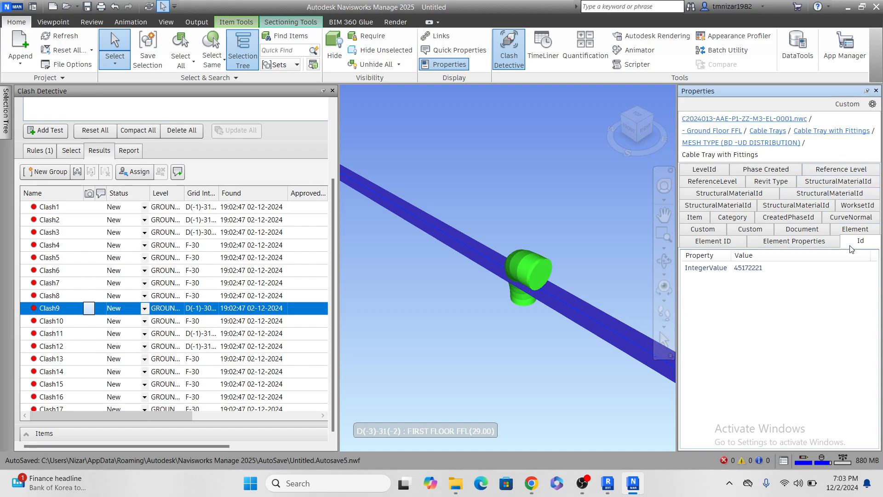
click(450, 164)
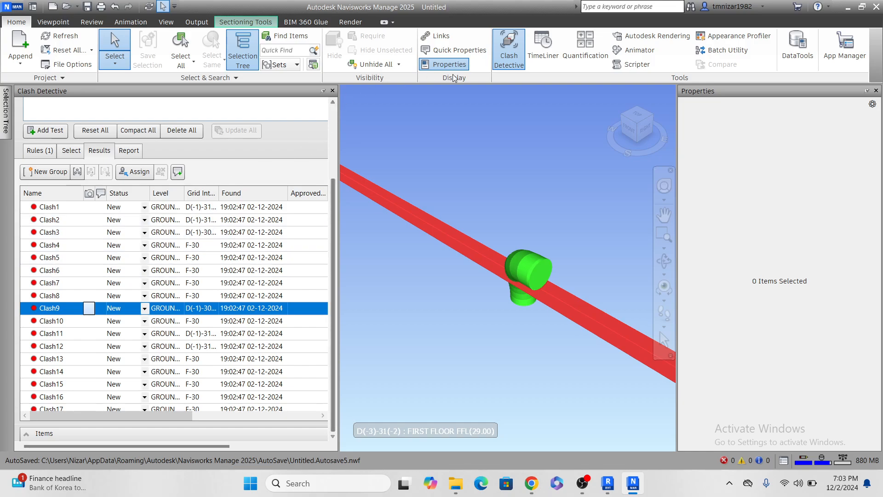
- Close the Clash Detective window and return to an overview of the combined electrical and HVAC models
click(509, 50)
middle_drag(406, 243, 390, 297)
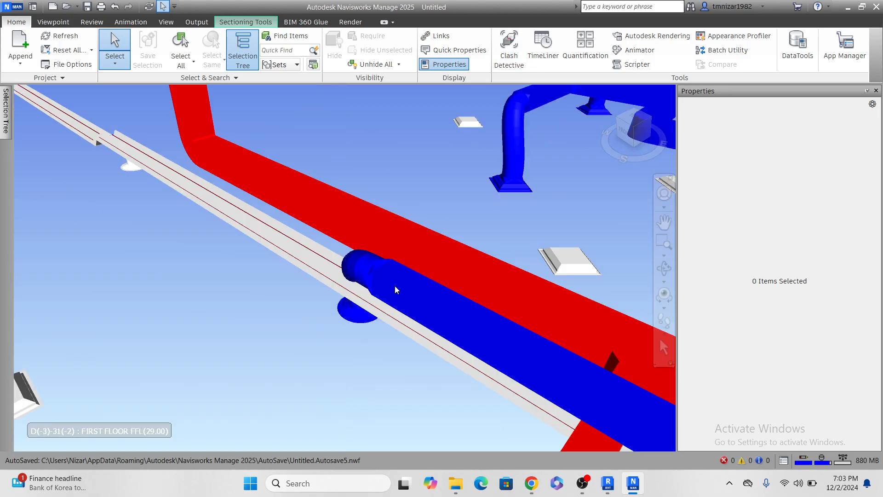
scroll(395, 289, down, 8)
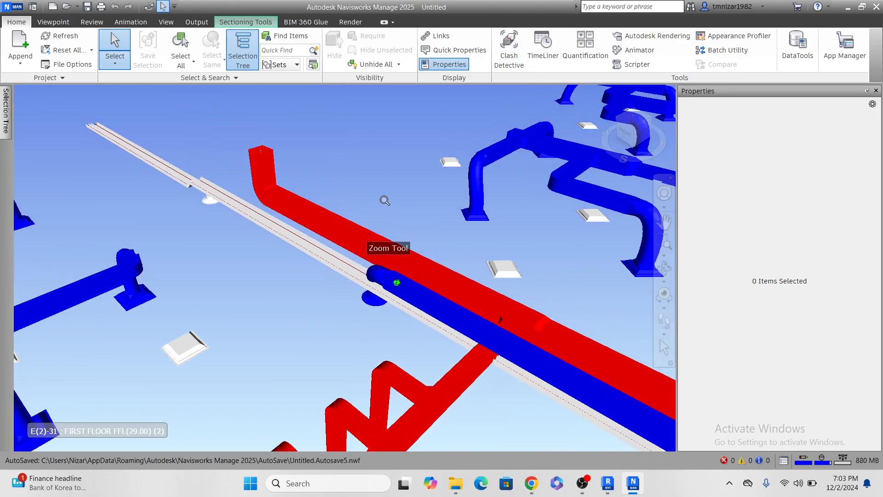
scroll(433, 237, down, 8)
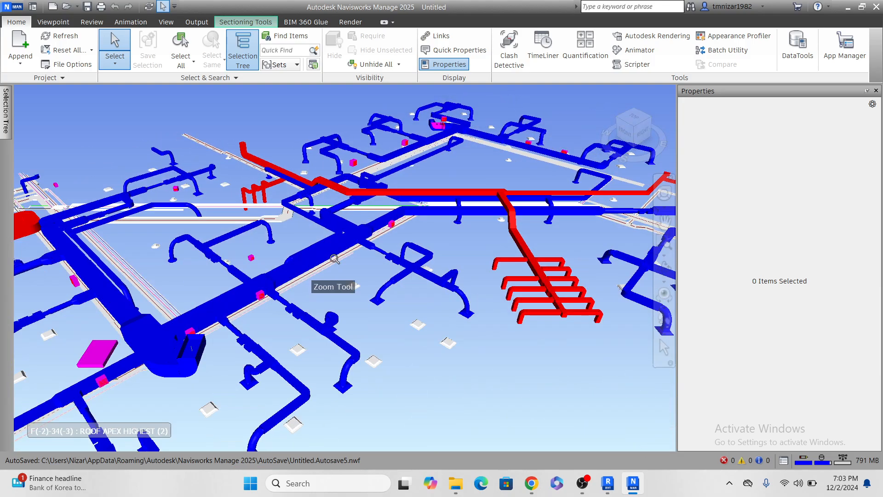
- Append the C2024013-AAE-P1-ZZ-M3-FP-0001, C2024013-AAE-P1-ZZ-M3-PL-0001 and C2024013-AAE-P1-ZZ-M3-SA-0001 models from the ZONE-03 folder to the current scene
click(26, 39)
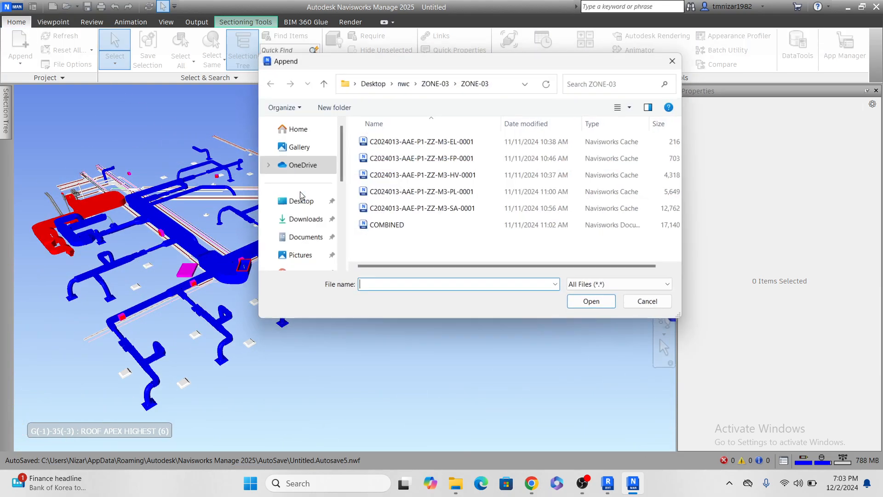
click(452, 158)
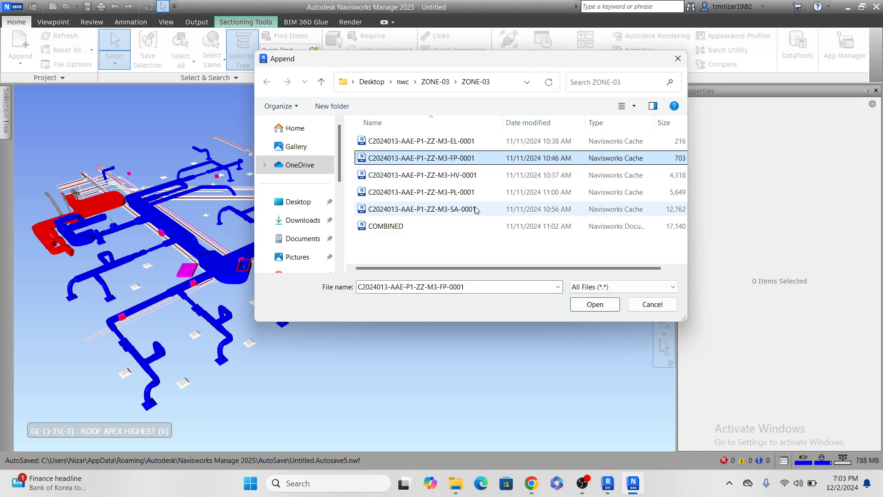
ctrl+click(456, 193)
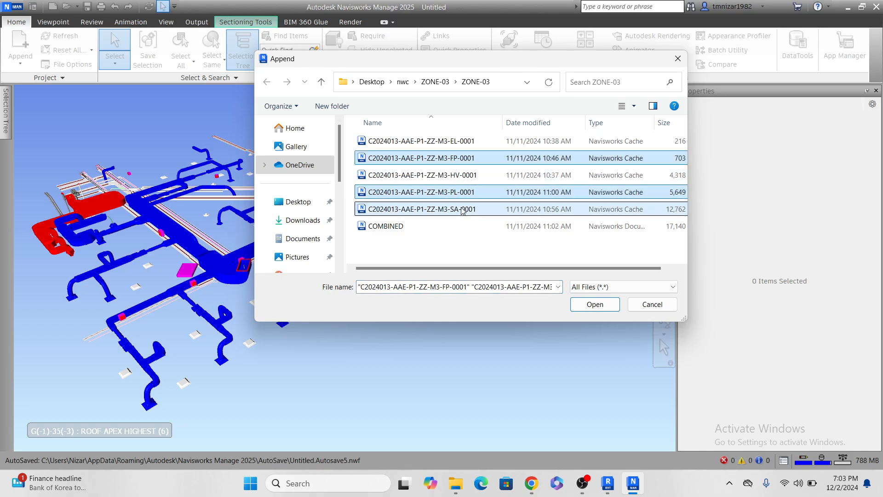
ctrl+click(460, 209)
click(588, 304)
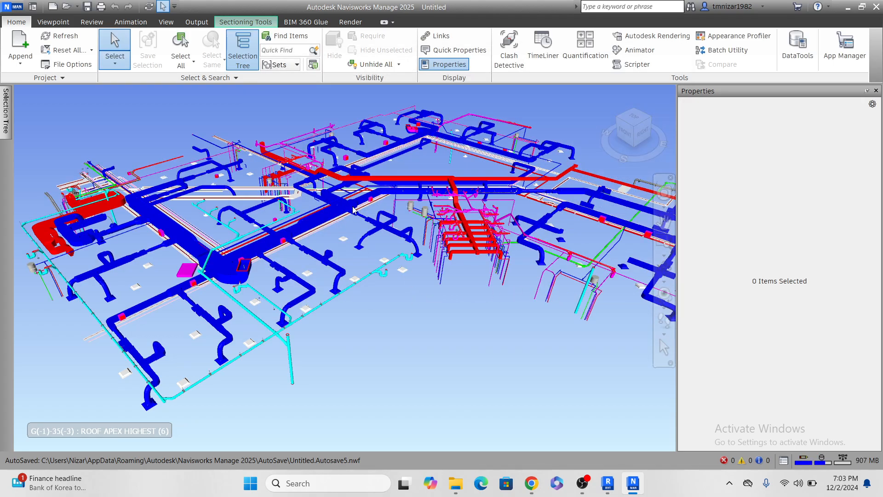
scroll(400, 257, down, 5)
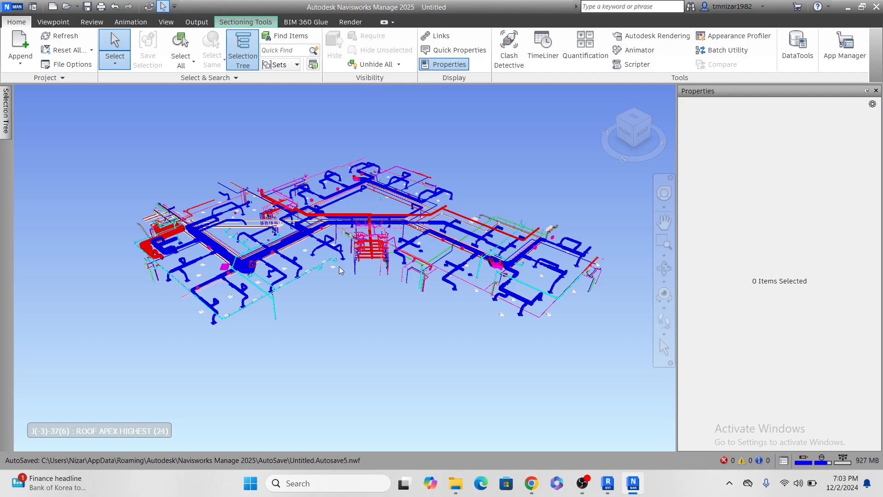
click(583, 484)
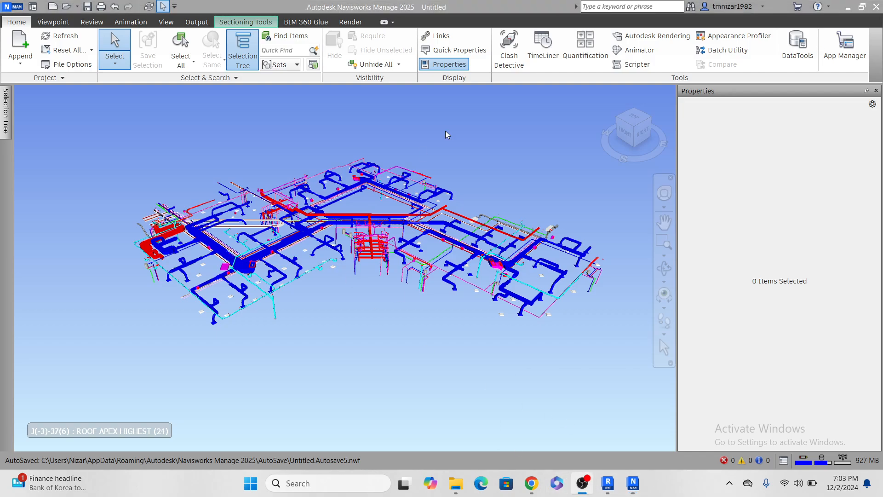